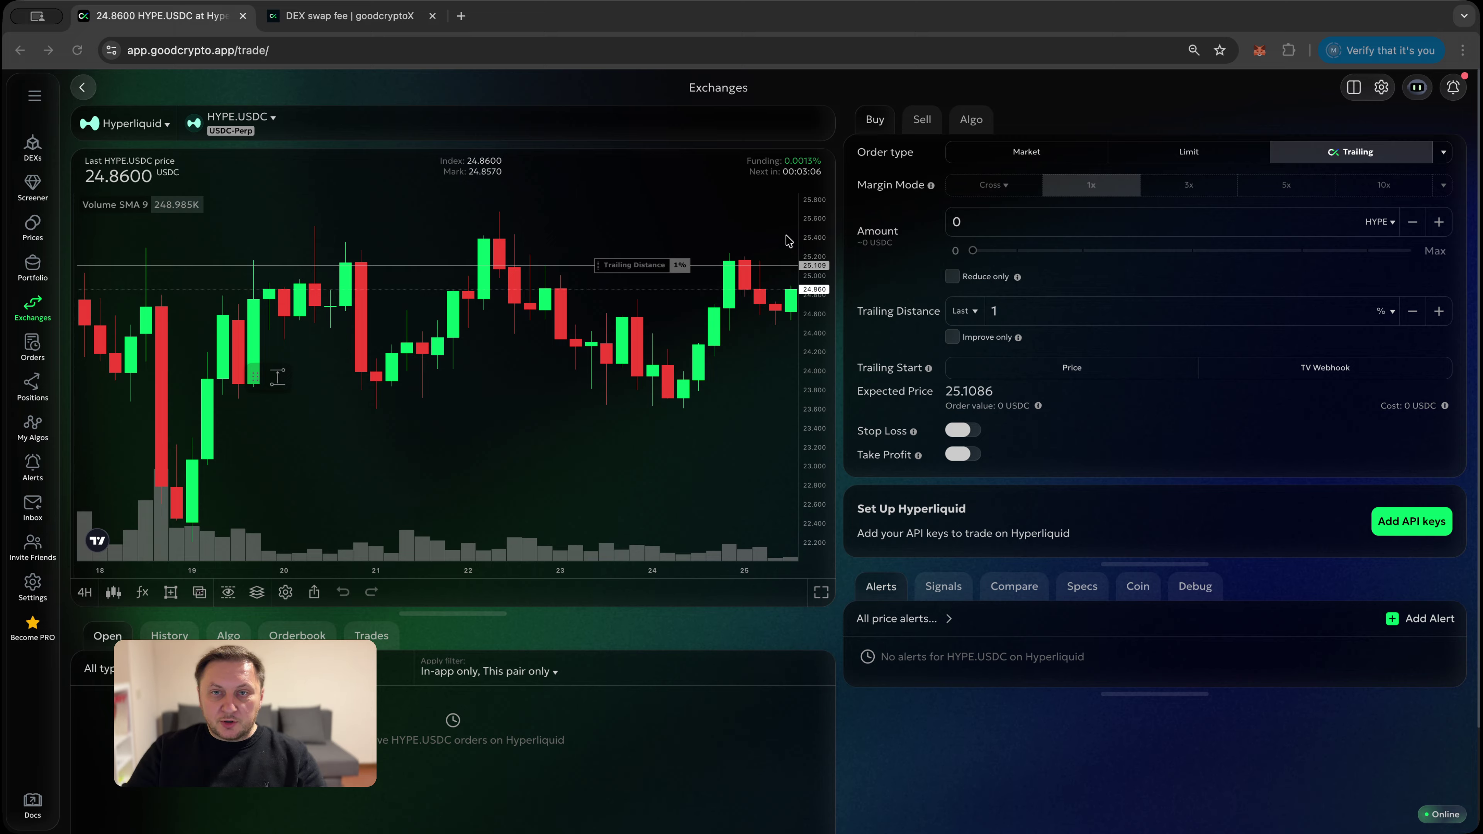
# Open the algo trading options for HYPE.USDC and review the Grid, DCA and Infinity Trail settings.
pyautogui.click(980, 125)
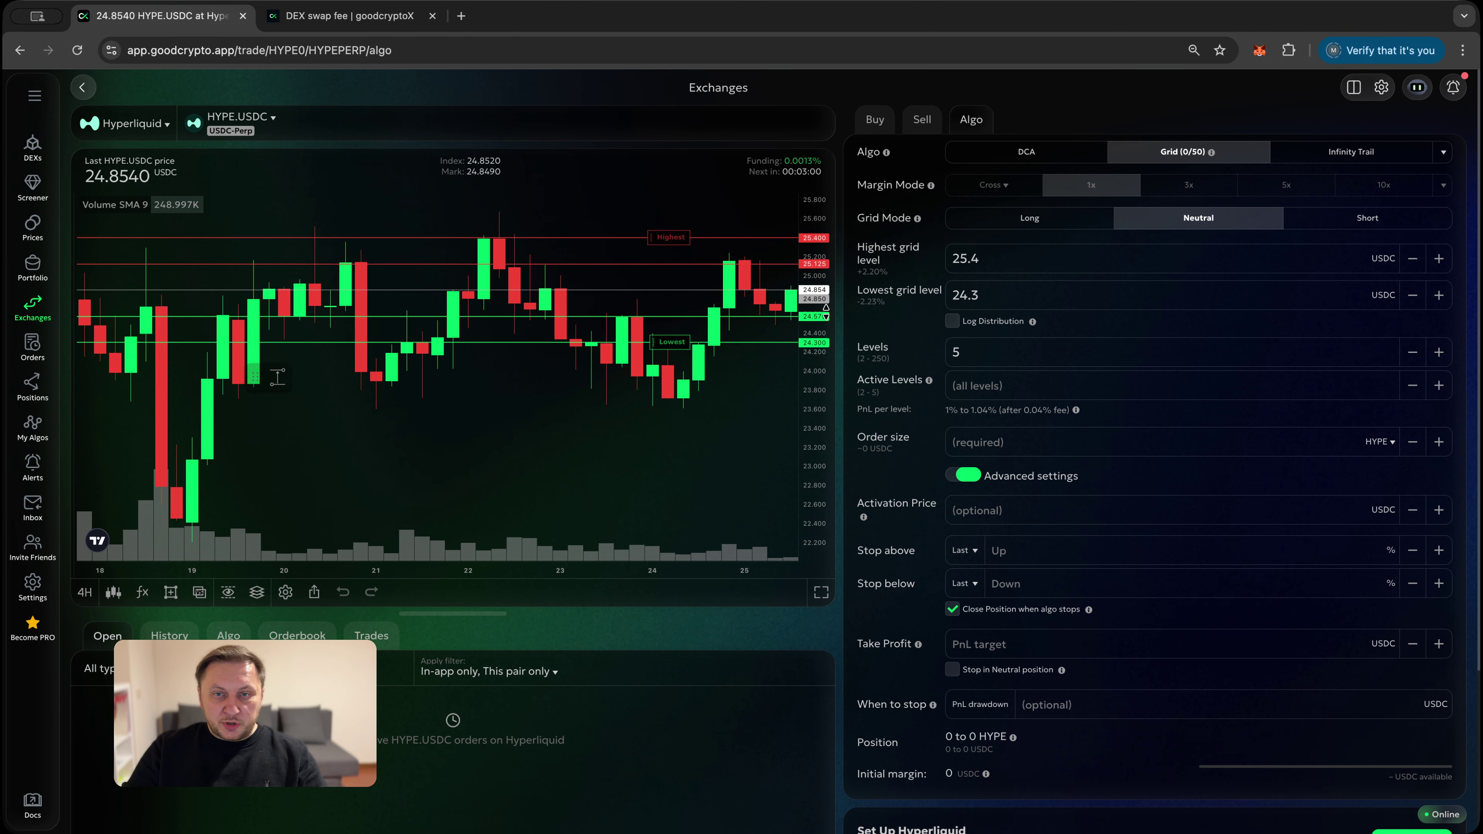
pyautogui.moveTo(809, 310); pyautogui.dragTo(788, 349)
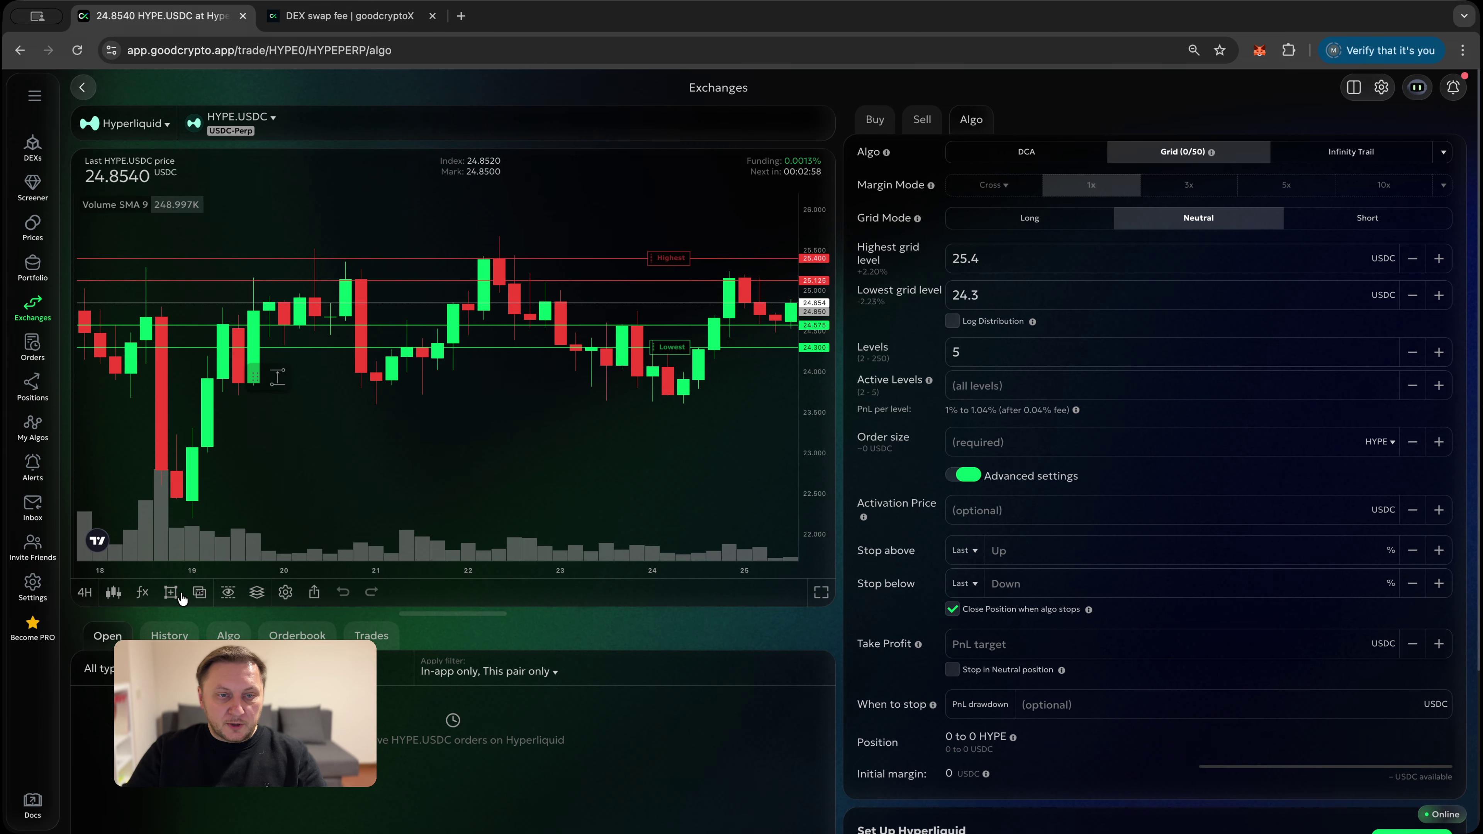
pyautogui.moveTo(208, 557); pyautogui.dragTo(168, 561)
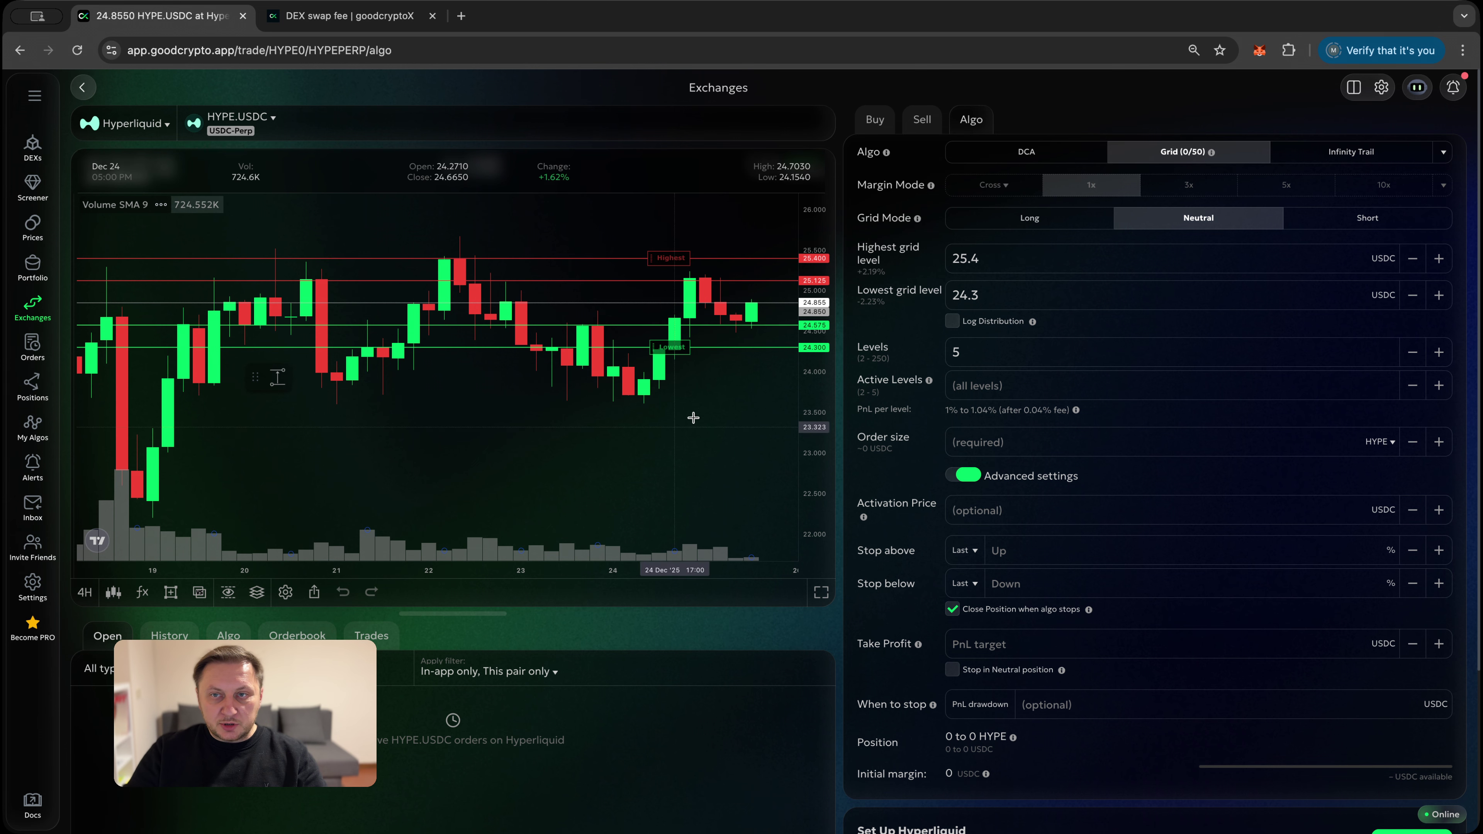
pyautogui.click(1037, 153)
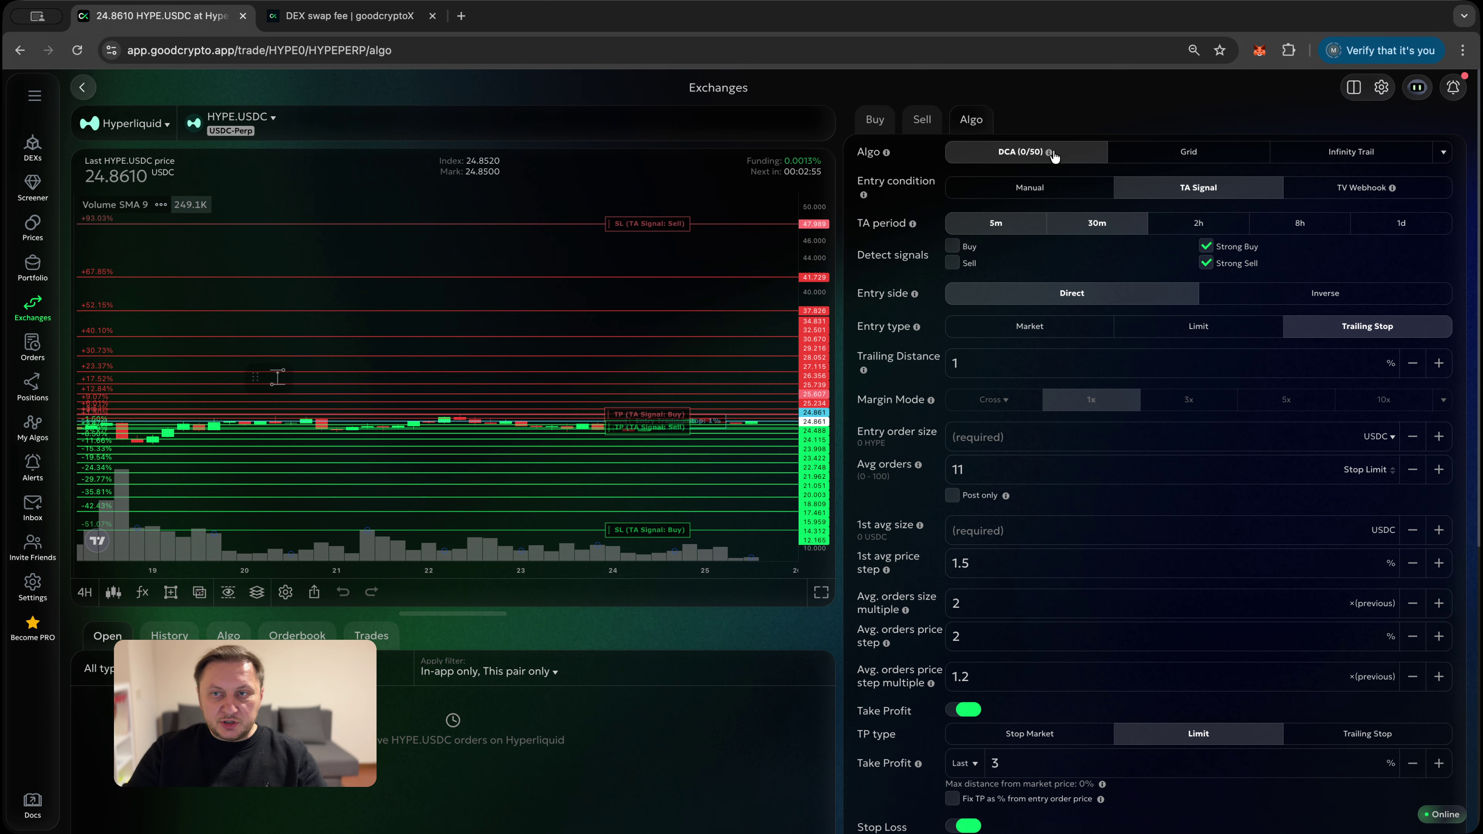
pyautogui.click(1336, 155)
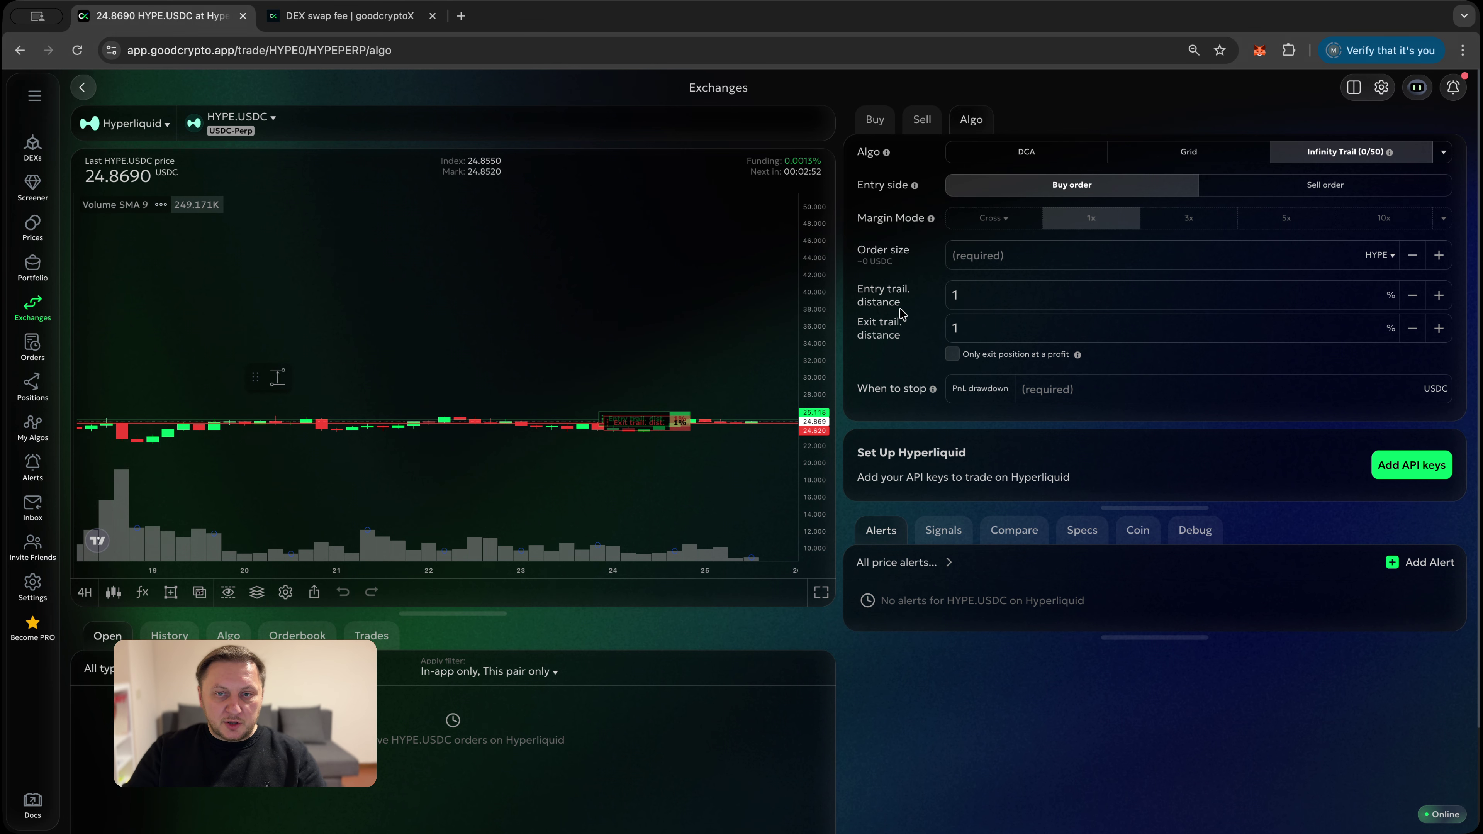
# Select the Grid algo and set its number of levels to 9.
pyautogui.click(1176, 154)
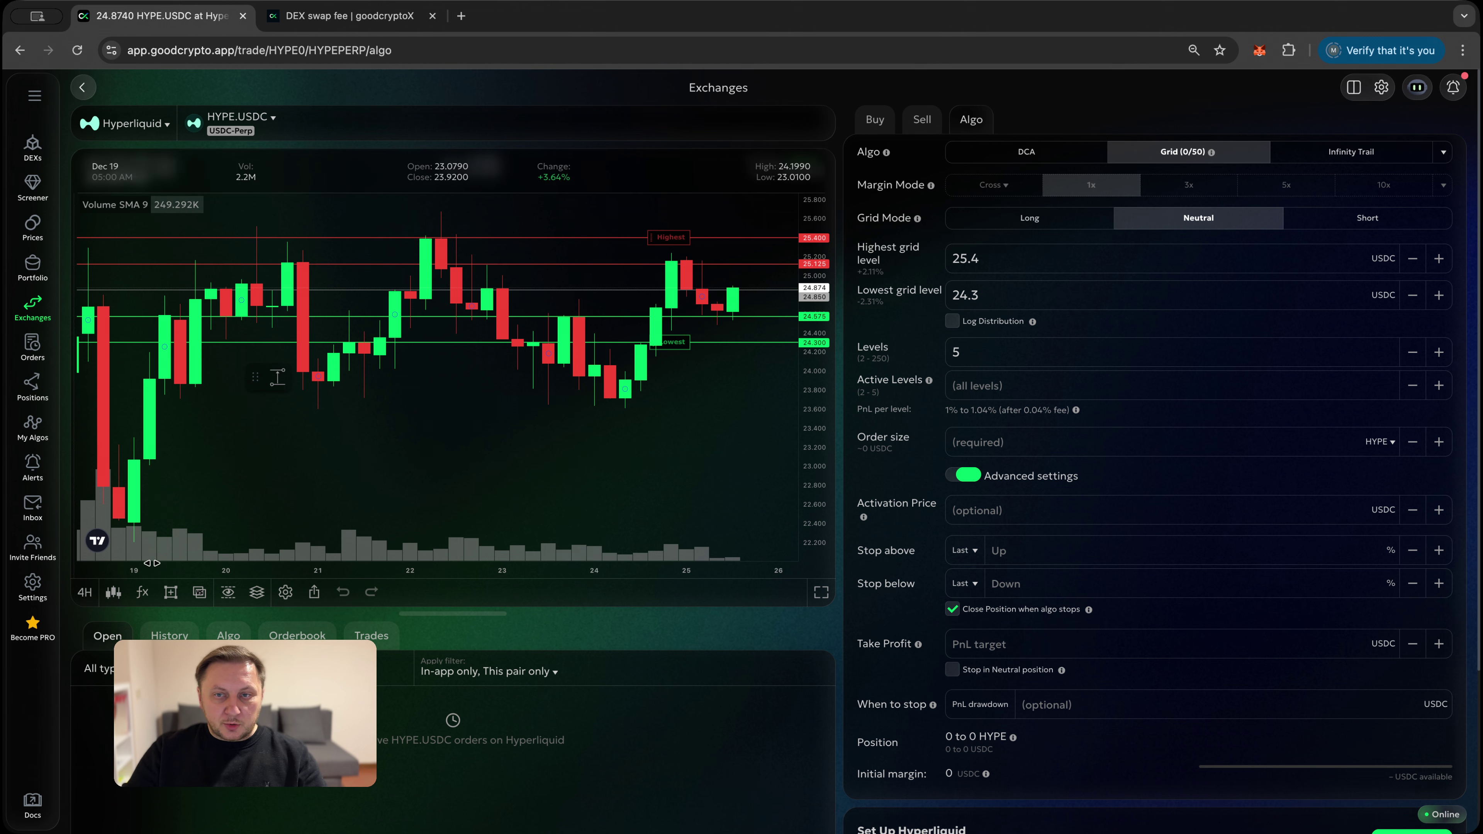
pyautogui.moveTo(152, 565); pyautogui.dragTo(416, 565)
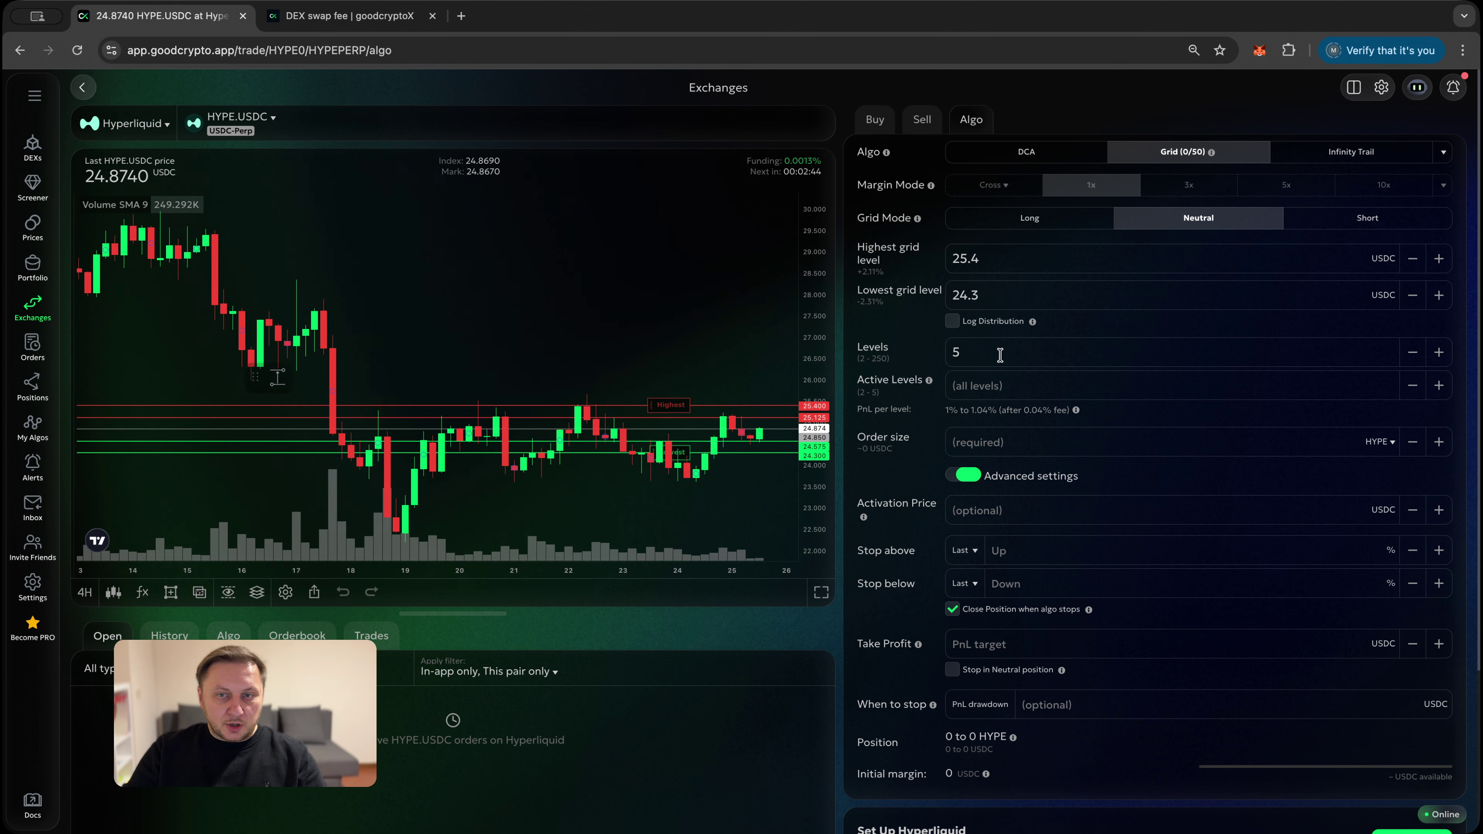
pyautogui.click(1438, 352)
pyautogui.click(1438, 352)
pyautogui.click(1438, 352)
pyautogui.click(1438, 351)
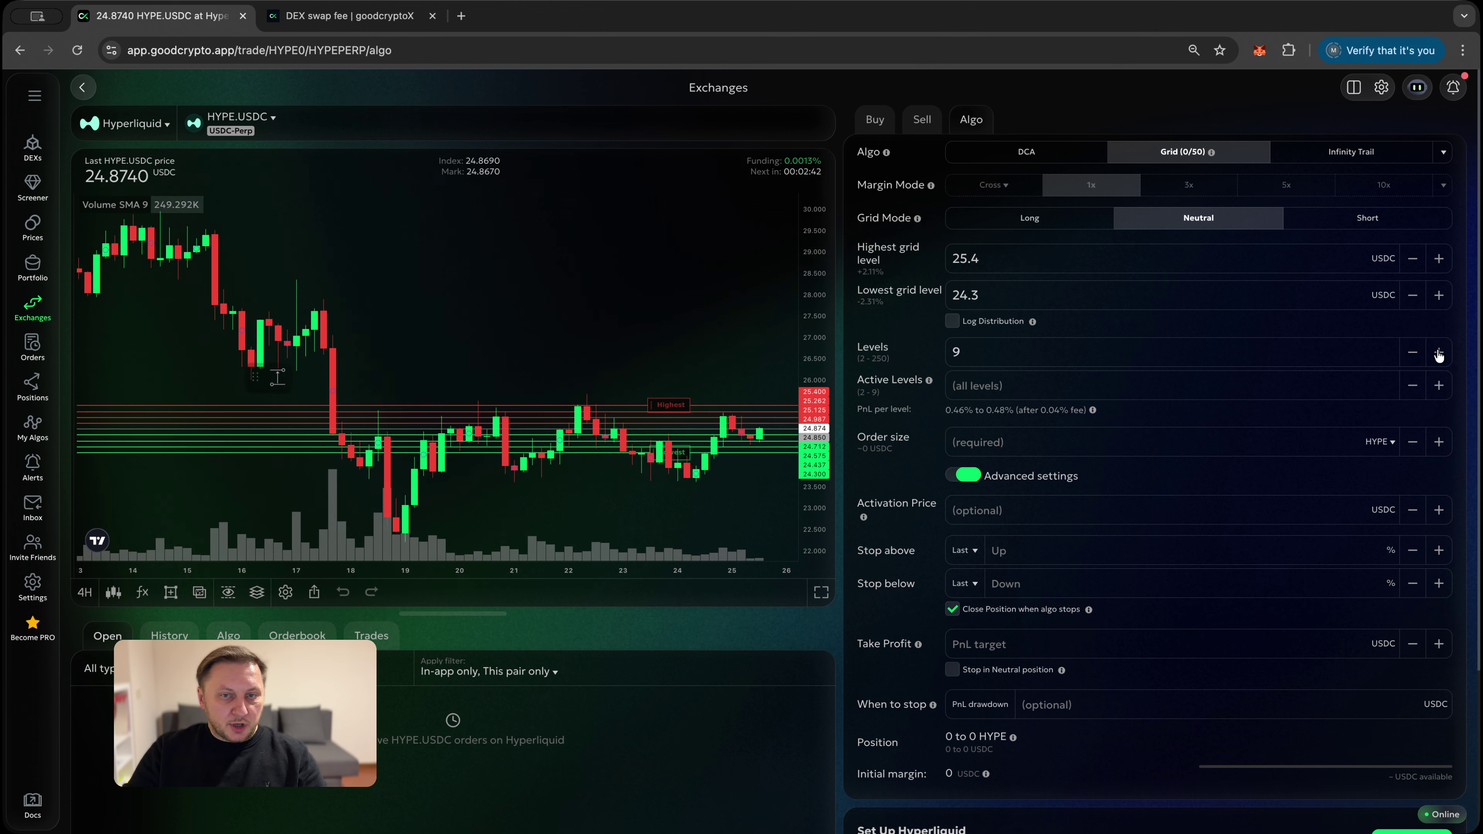
# Widen the grid range to a highest level of 28.664 and a lowest level of 21.88 USDC, with 13 levels.
pyautogui.moveTo(675, 402); pyautogui.dragTo(670, 266)
pyautogui.moveTo(668, 464); pyautogui.dragTo(671, 543)
pyautogui.click(1438, 352)
pyautogui.click(1438, 352)
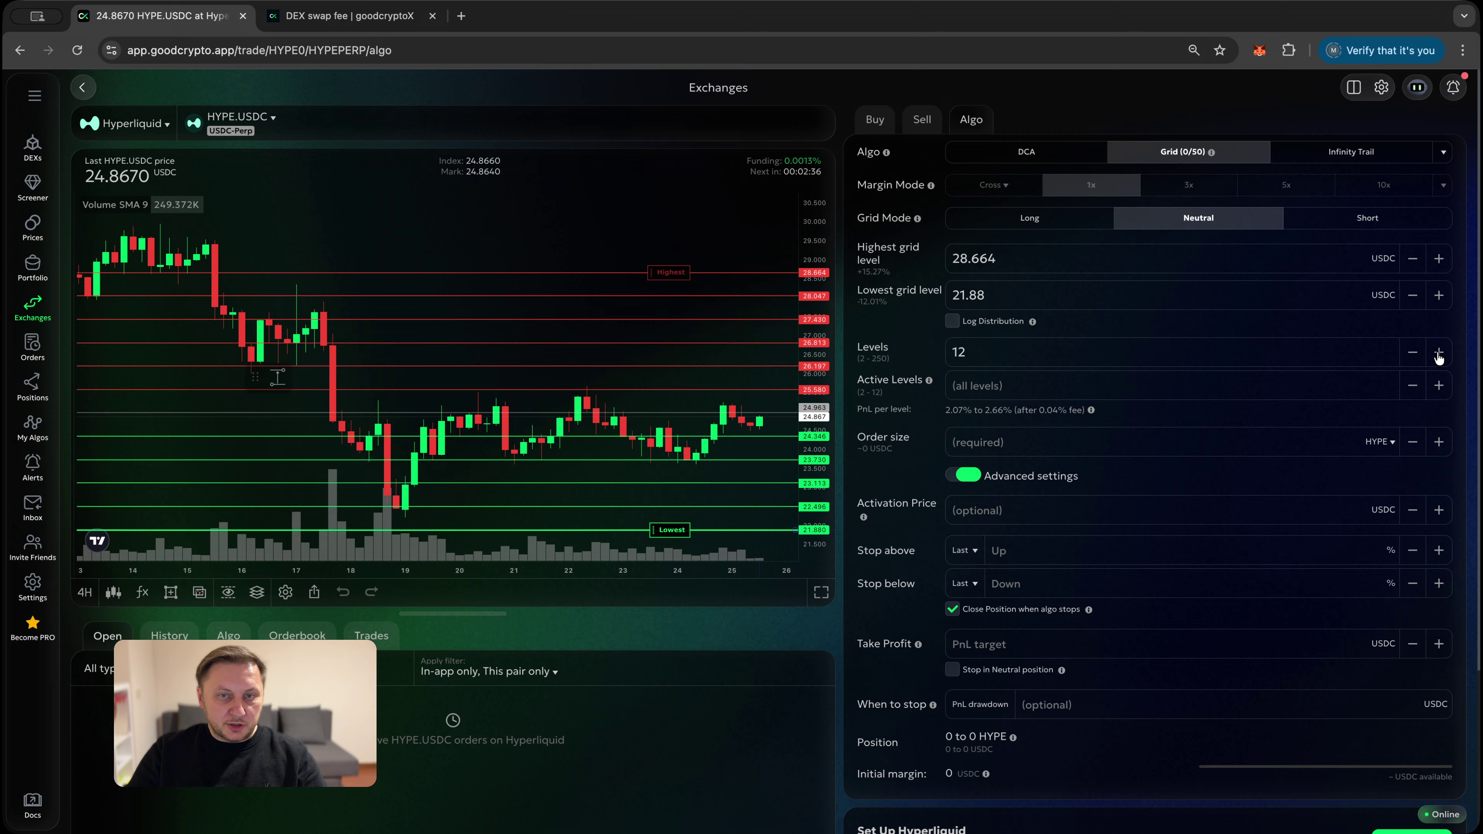
pyautogui.click(1438, 352)
pyautogui.click(1438, 352)
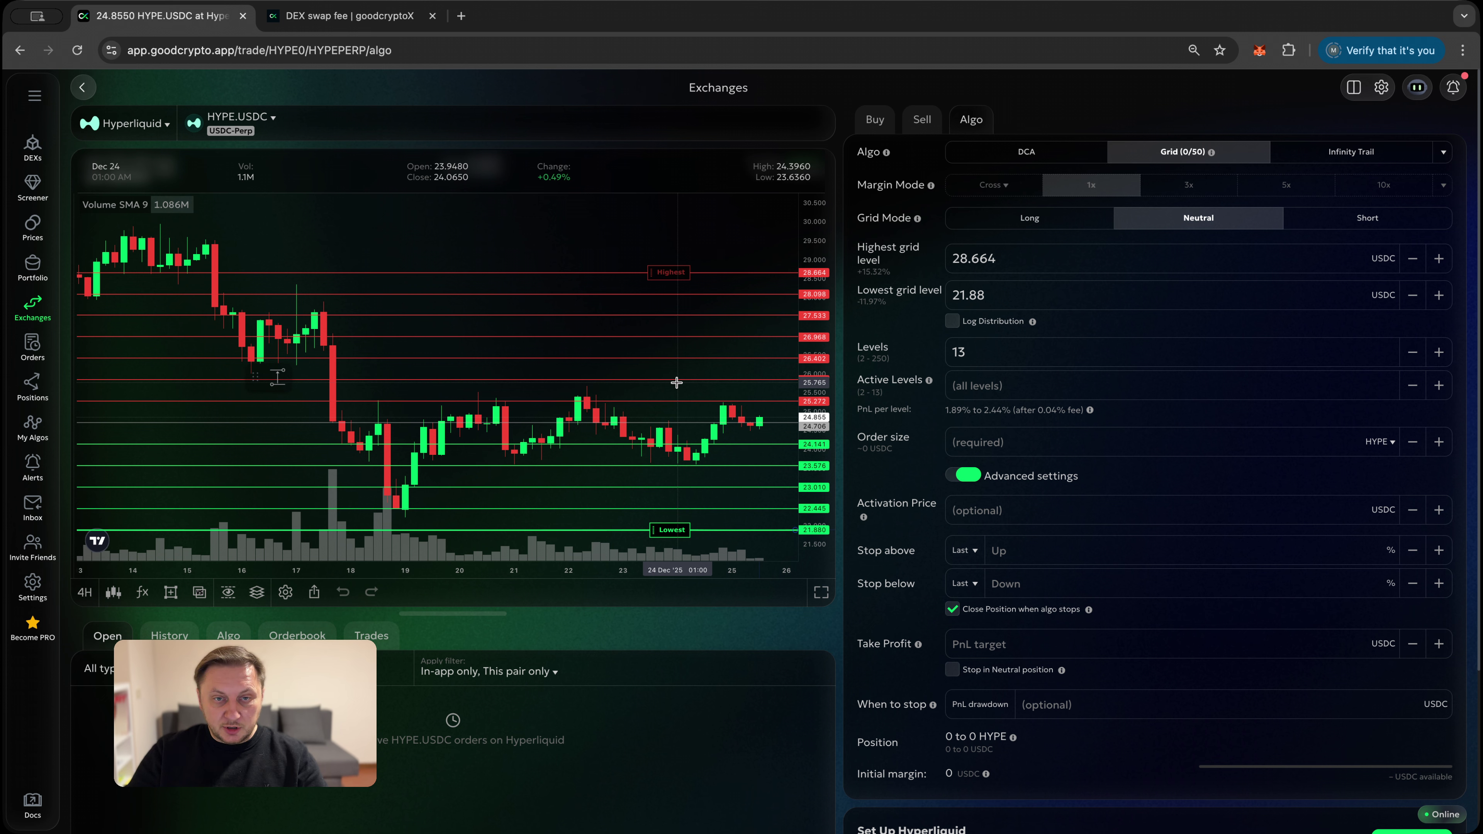
# Switch to the DCA algo and turn off detection of Strong Sell signals.
pyautogui.click(1043, 158)
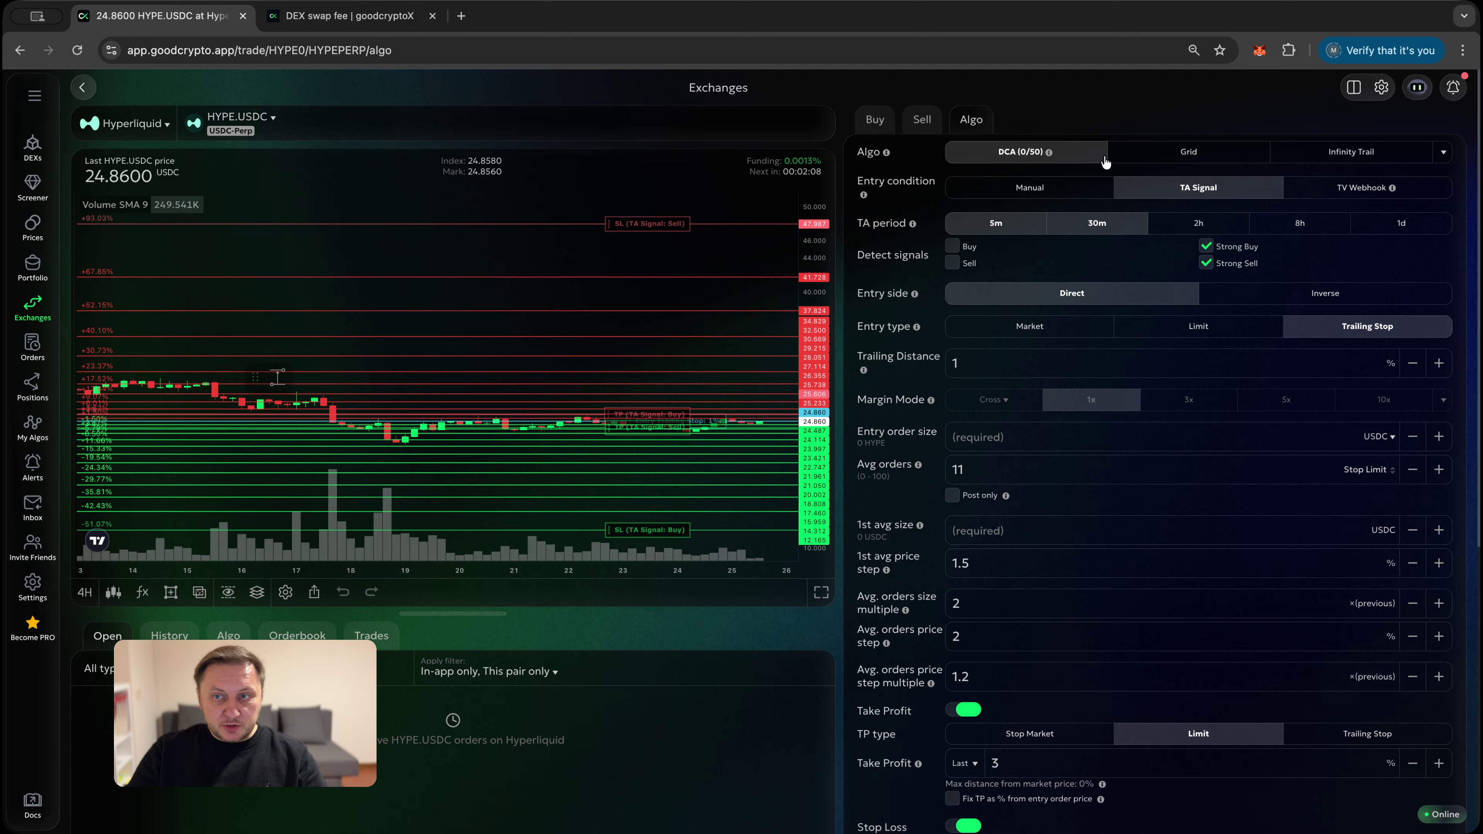
pyautogui.click(1205, 264)
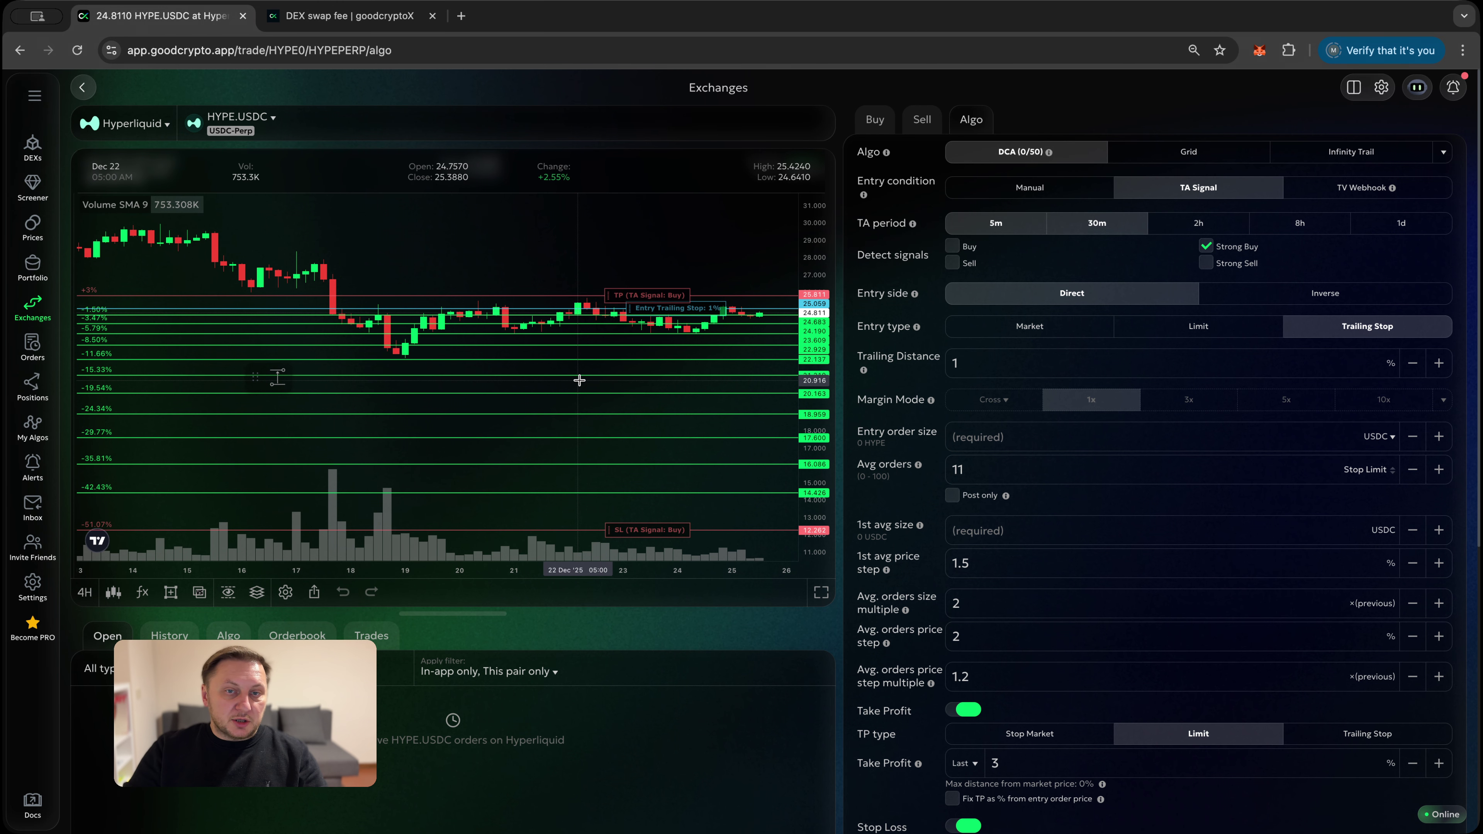
# Show the Infinity Trail algo on a rescaled chart and check the DEX swap fee documentation page.
pyautogui.click(1324, 153)
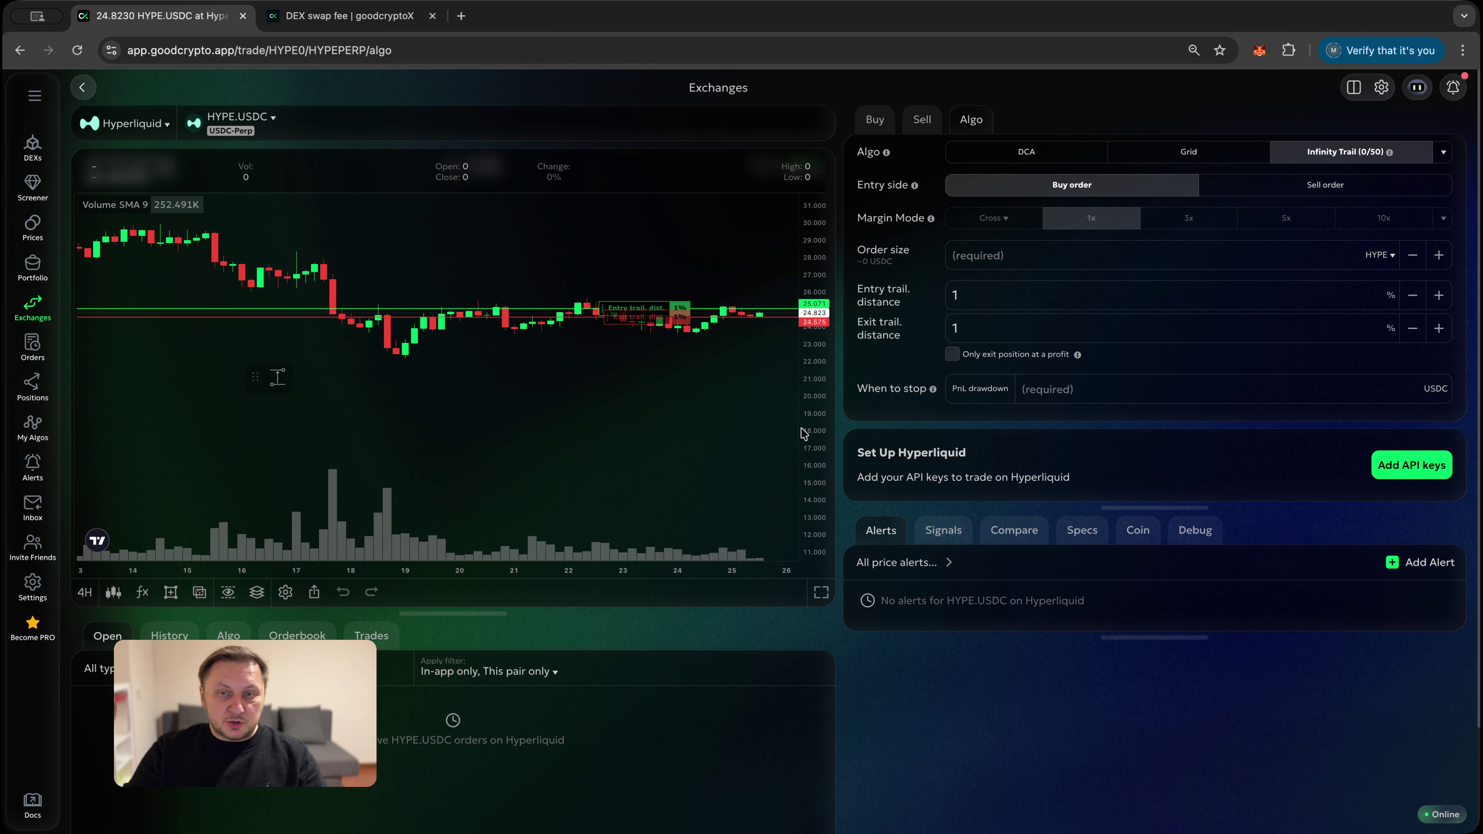
pyautogui.doubleClick(816, 424)
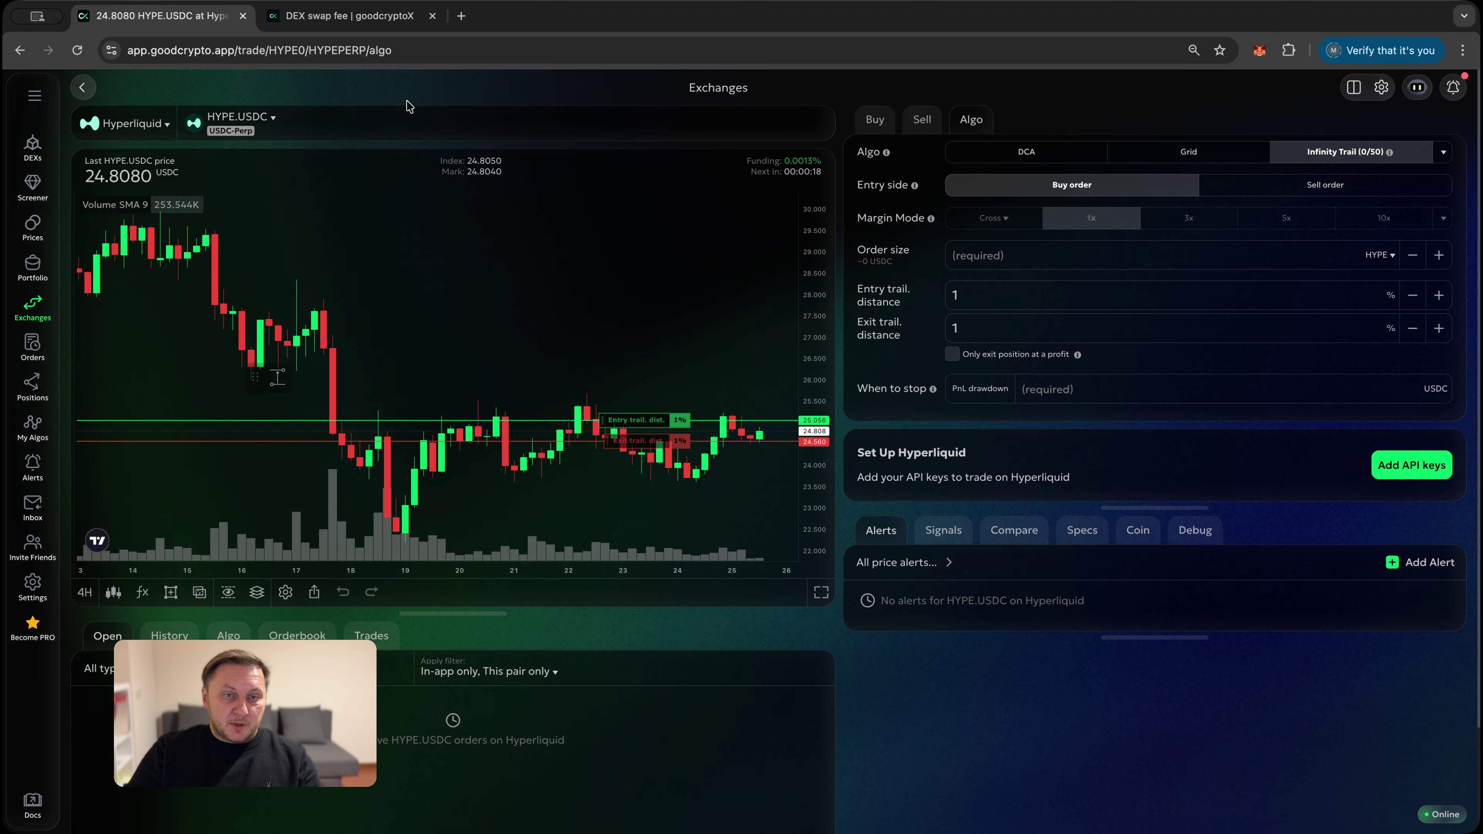
pyautogui.click(328, 27)
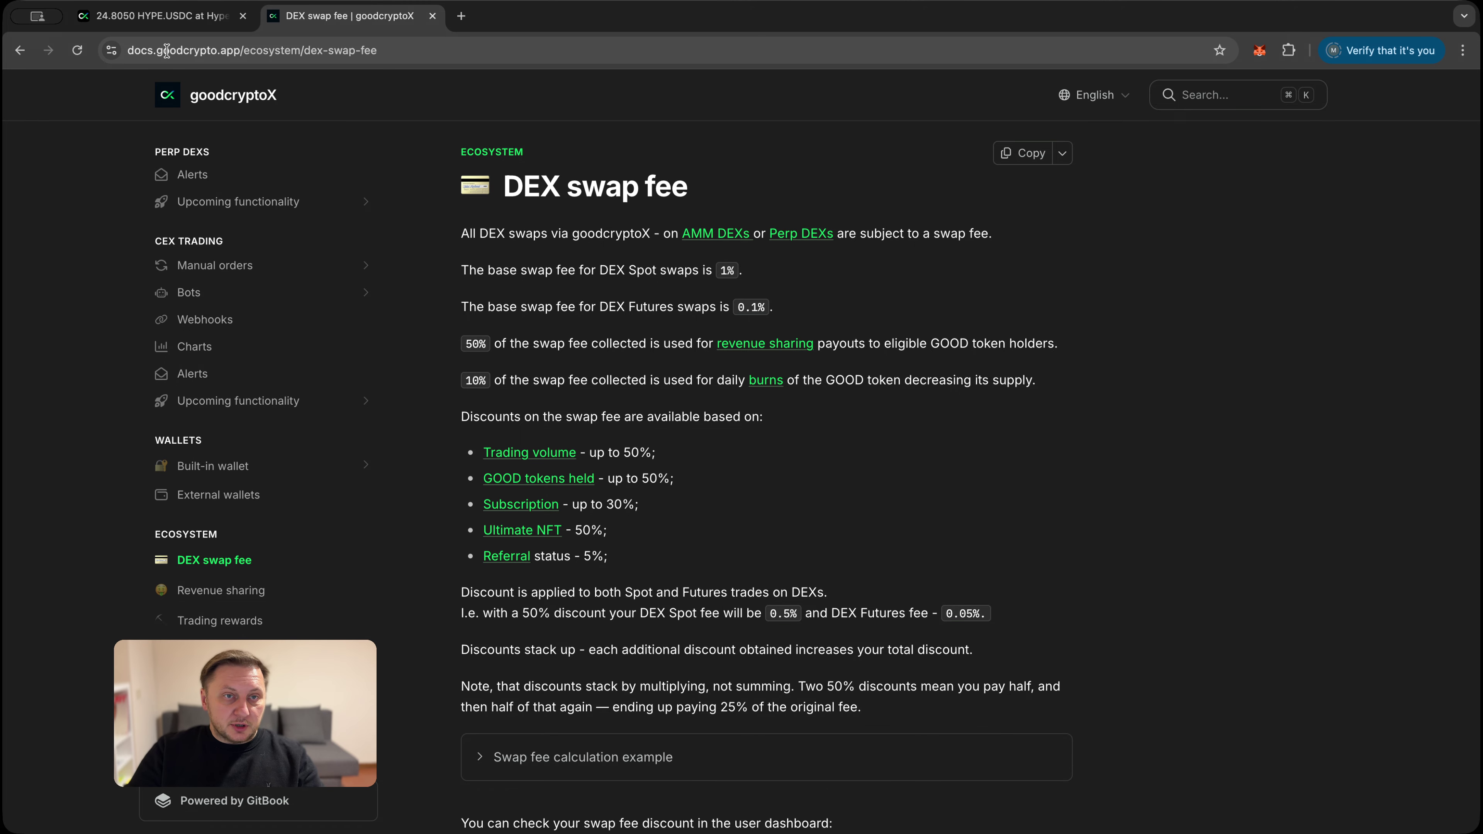
pyautogui.click(206, 27)
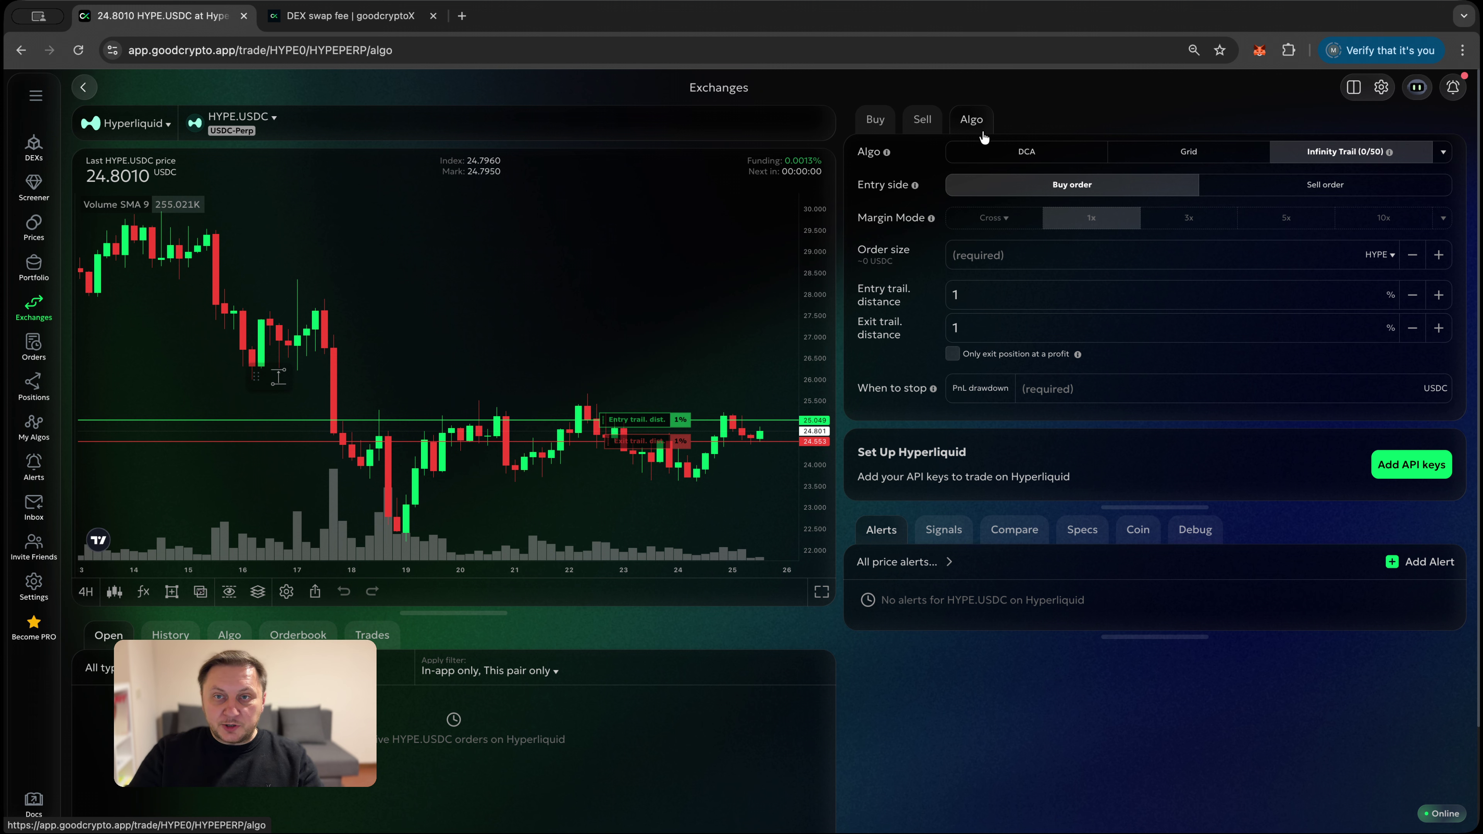
# Open the buy order form for HYPE.USDC and review its additional stop and trailing order types.
pyautogui.click(883, 129)
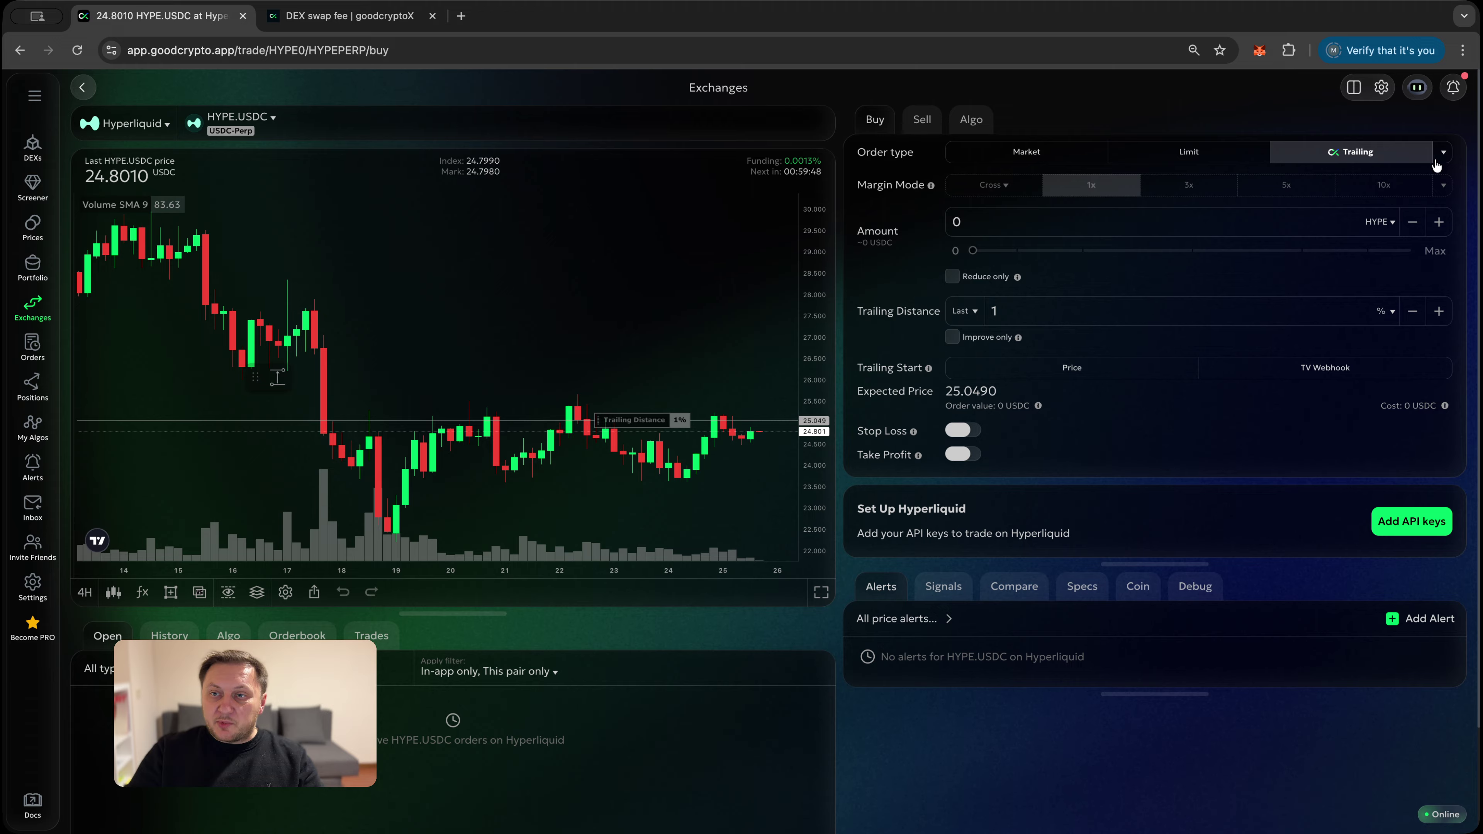
pyautogui.click(1442, 153)
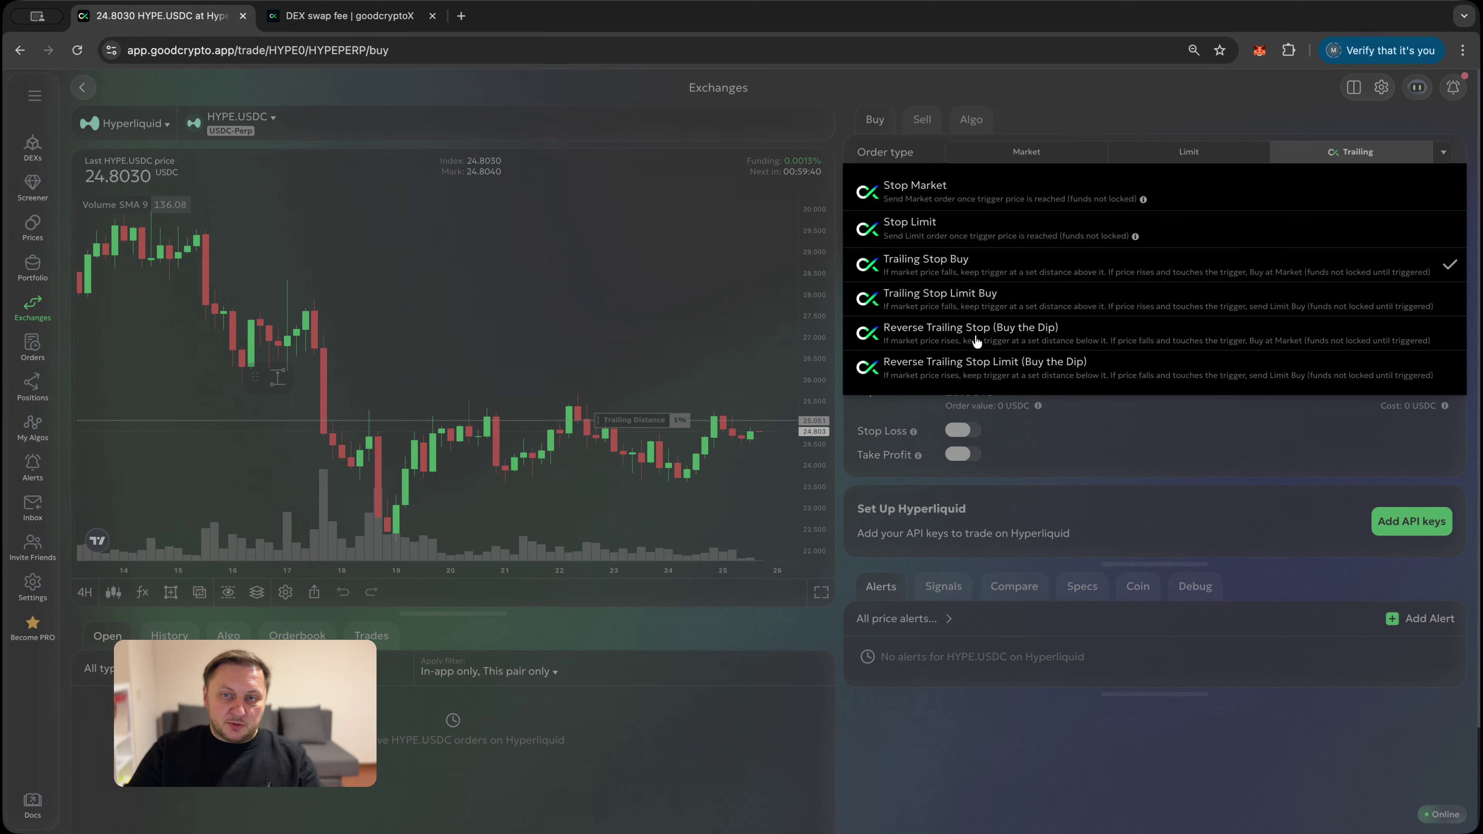
pyautogui.click(1122, 466)
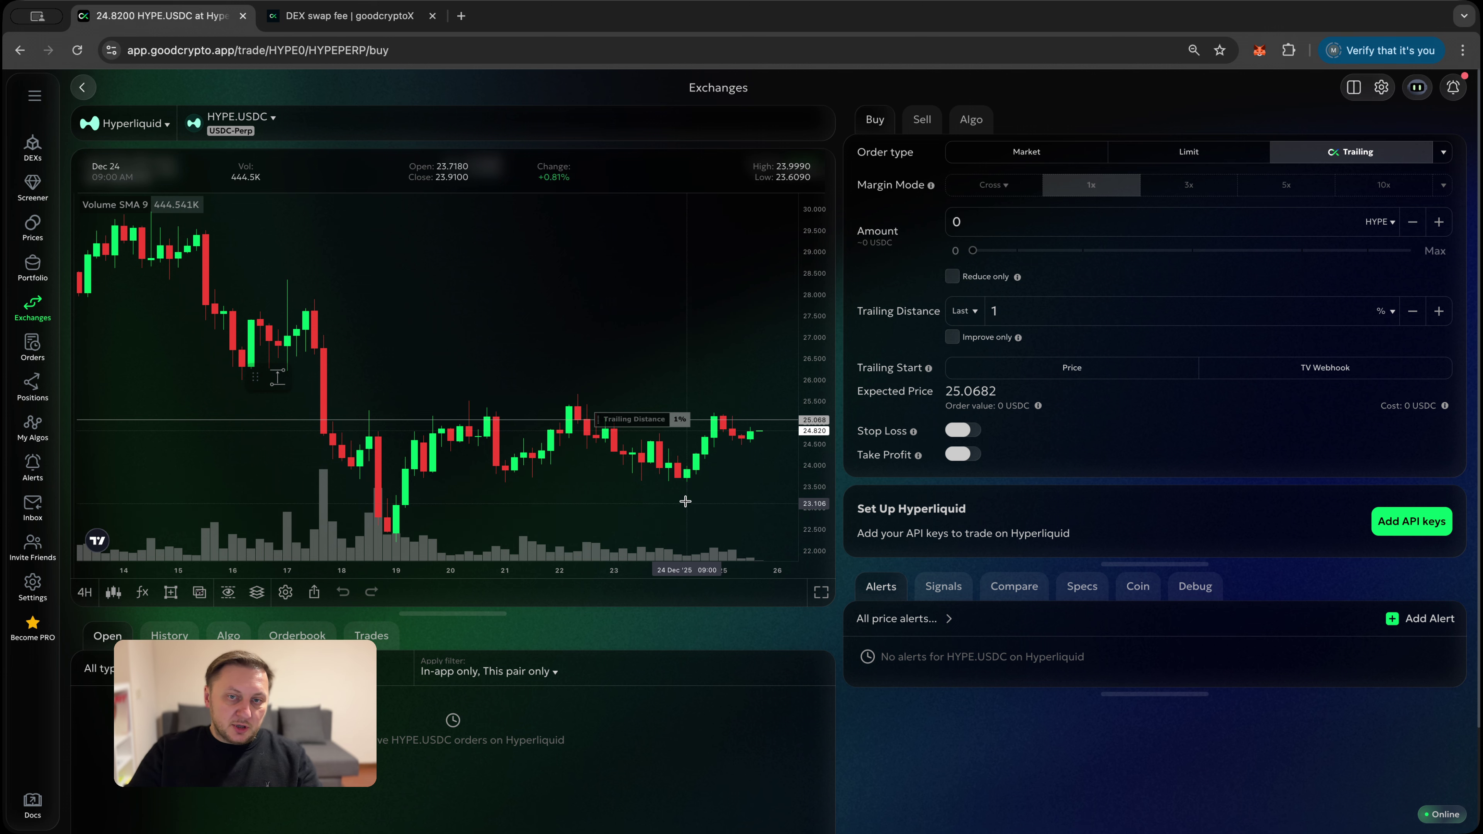
# Open the sell order form for HYPE.USDC and review its additional stop and trailing order types.
pyautogui.click(922, 129)
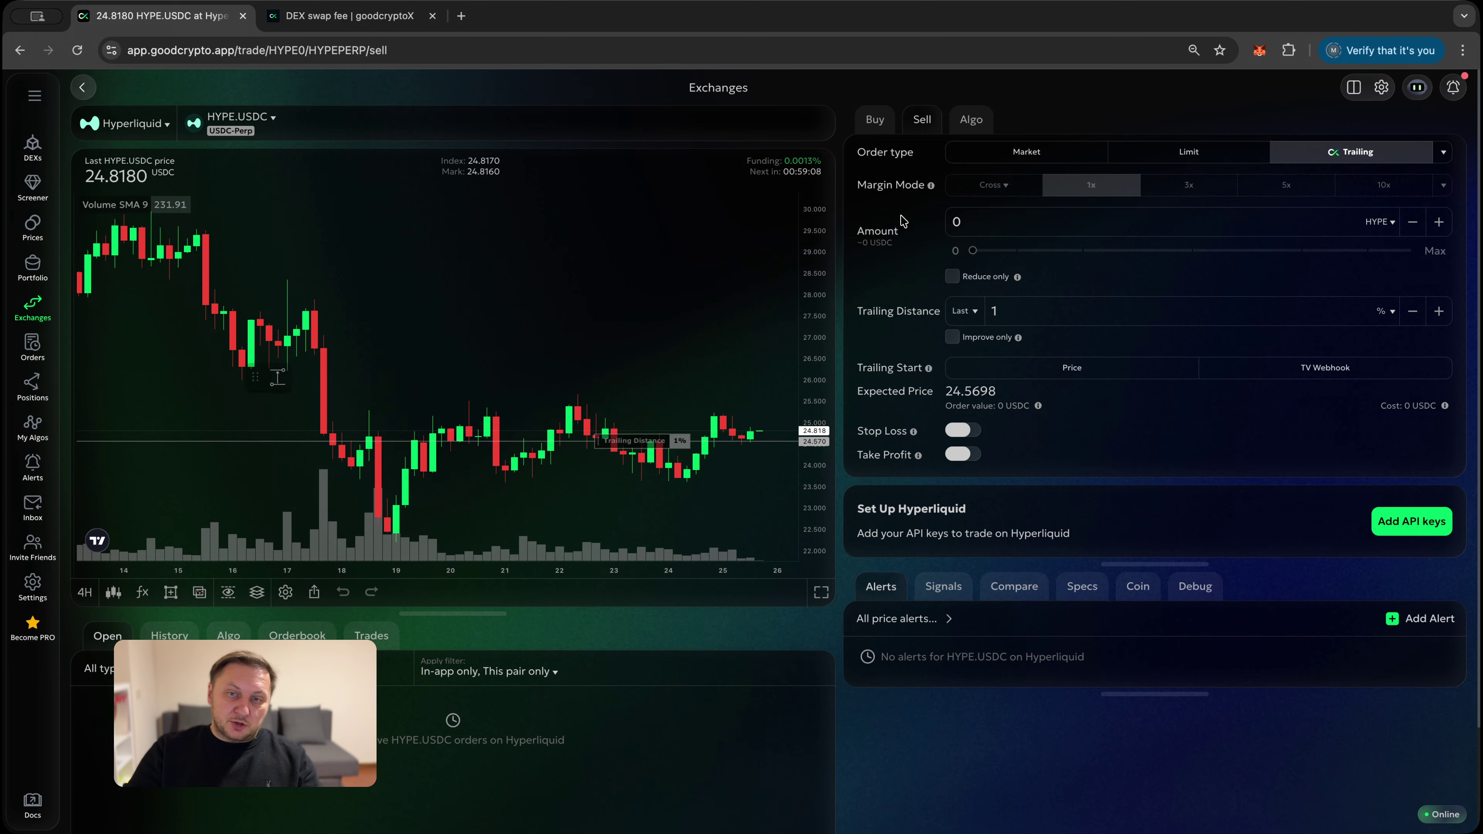
pyautogui.click(1441, 155)
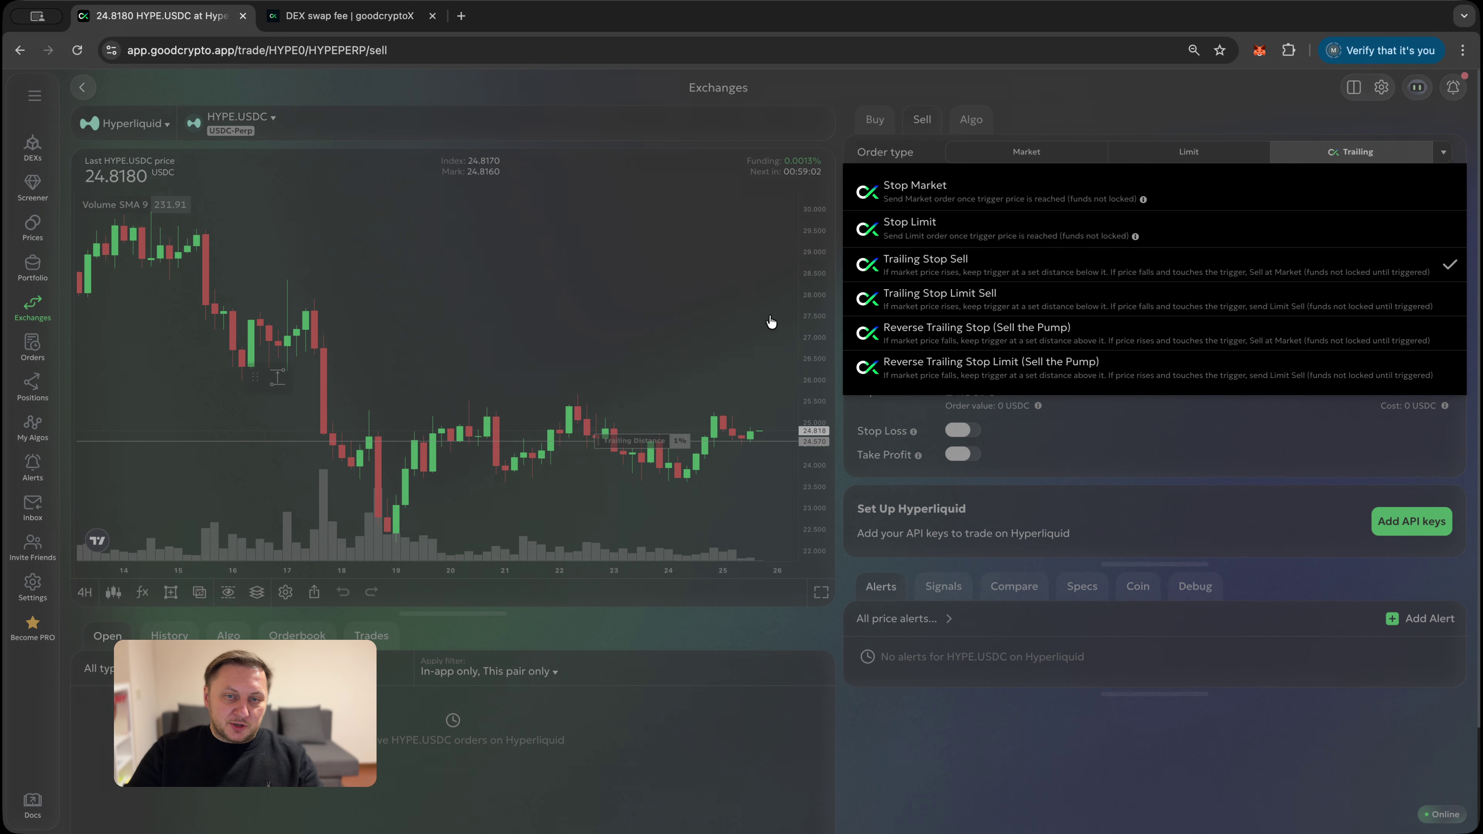
pyautogui.click(686, 304)
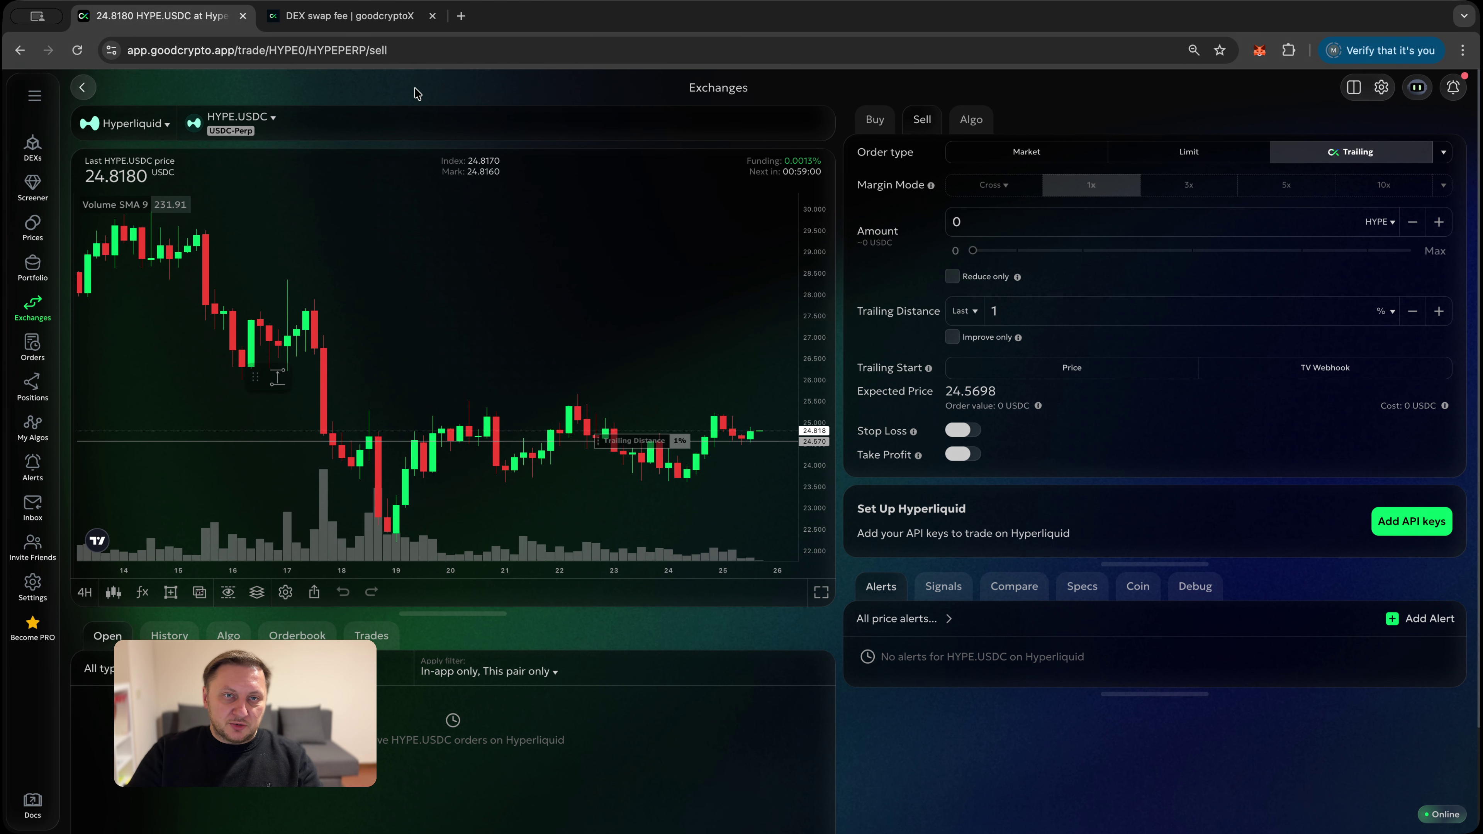
# In the goodcryptoX documentation, expand the Perp DEXs sections for Hyperliquid and Manual orders and open the Trailing stops article.
pyautogui.click(345, 16)
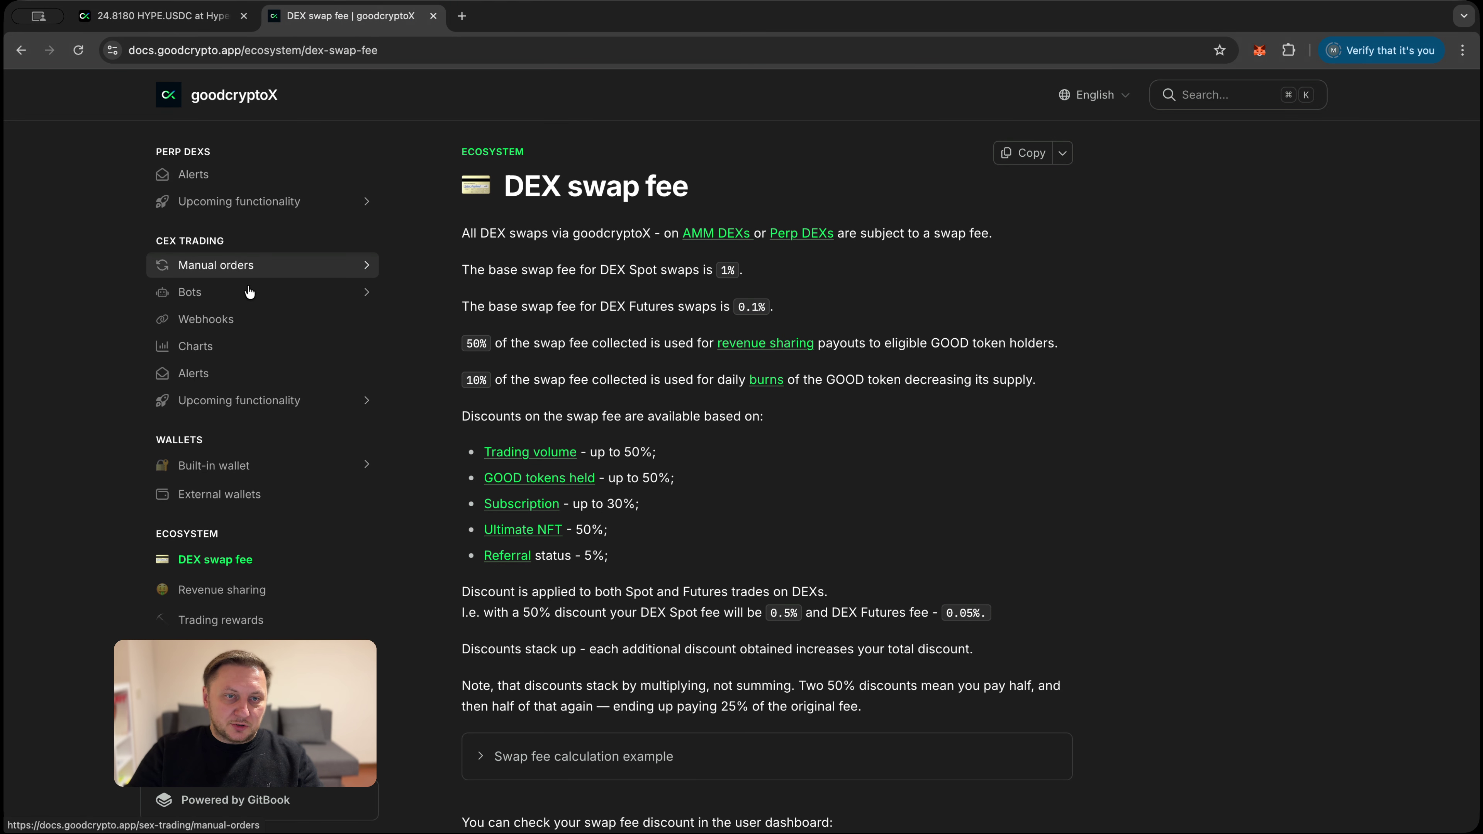
pyautogui.scroll(-2, 281, 405)
pyautogui.scroll(10, 281, 405)
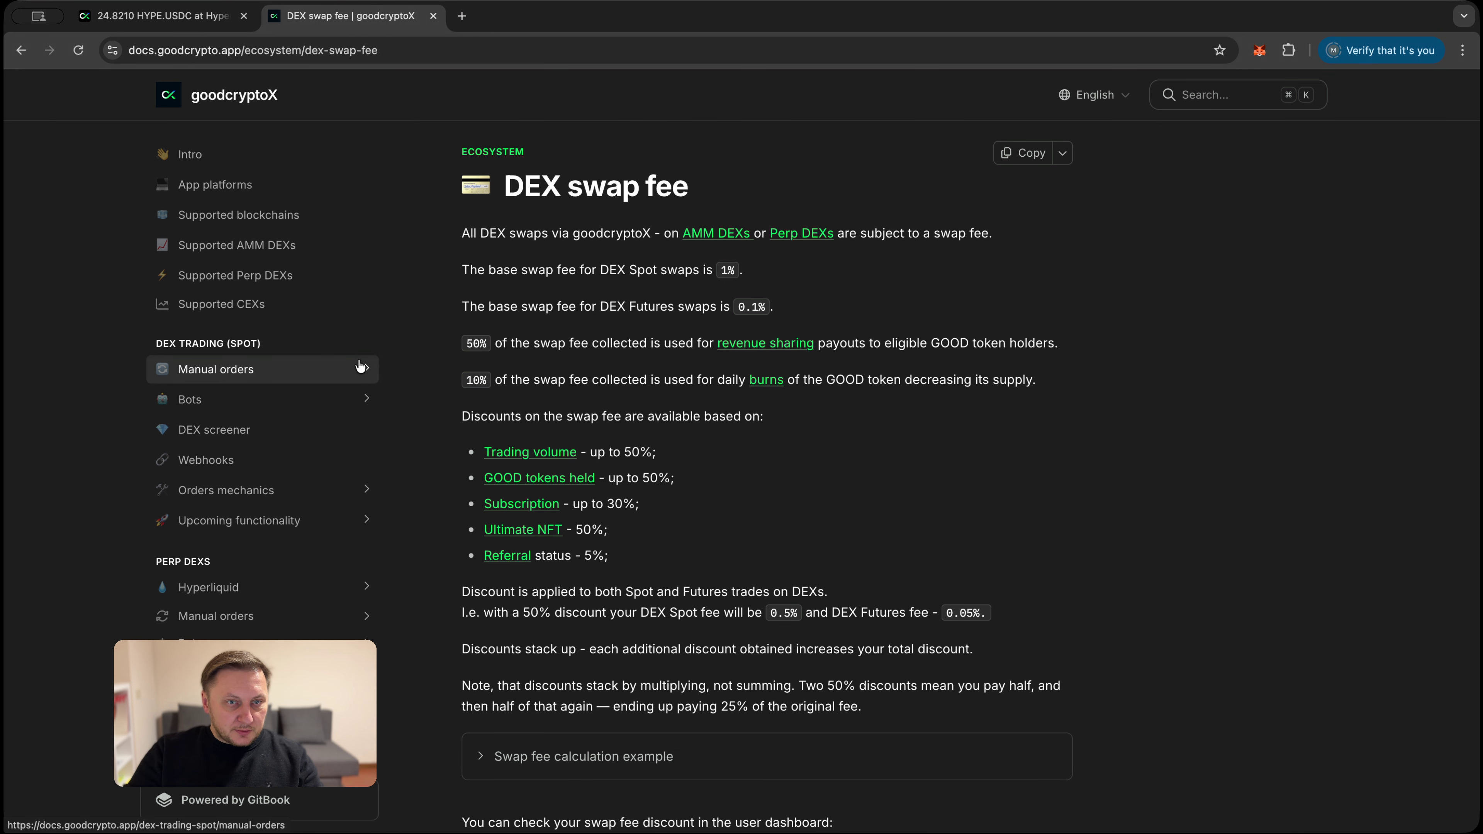
pyautogui.scroll(-3, 362, 456)
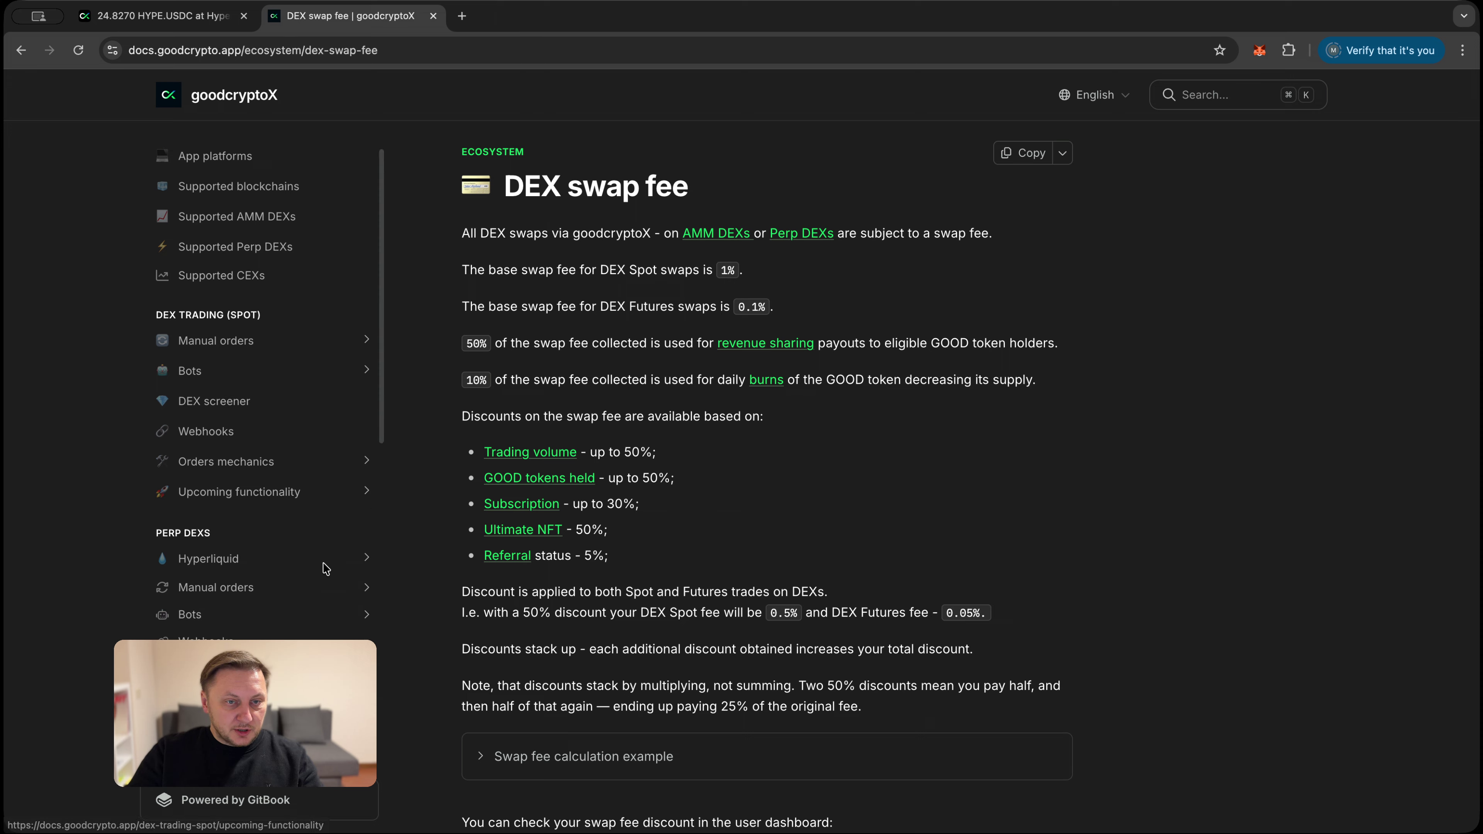
pyautogui.click(364, 515)
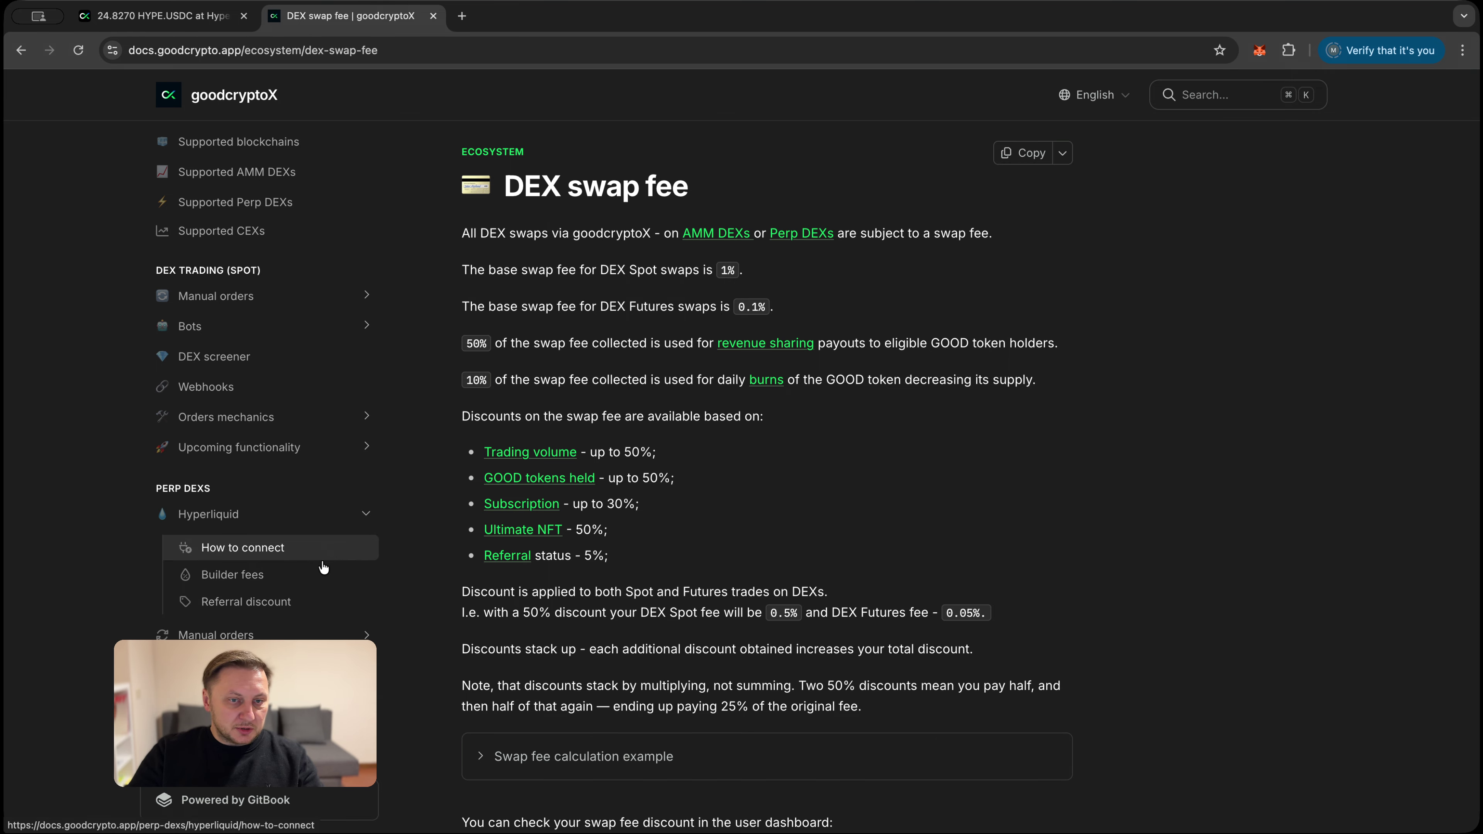
pyautogui.scroll(-3, 324, 569)
pyautogui.click(366, 547)
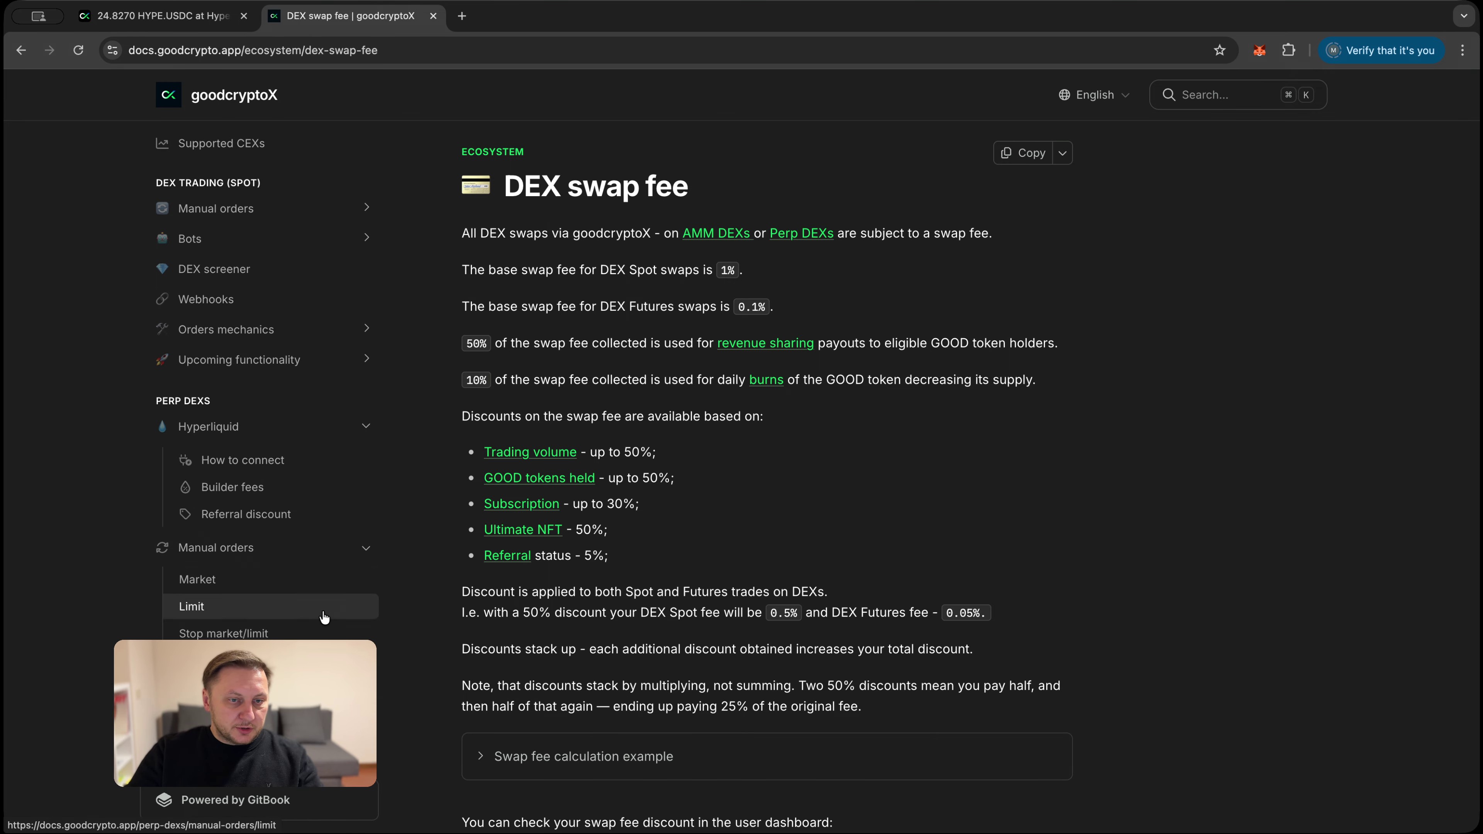
pyautogui.scroll(-3, 324, 618)
pyautogui.click(233, 529)
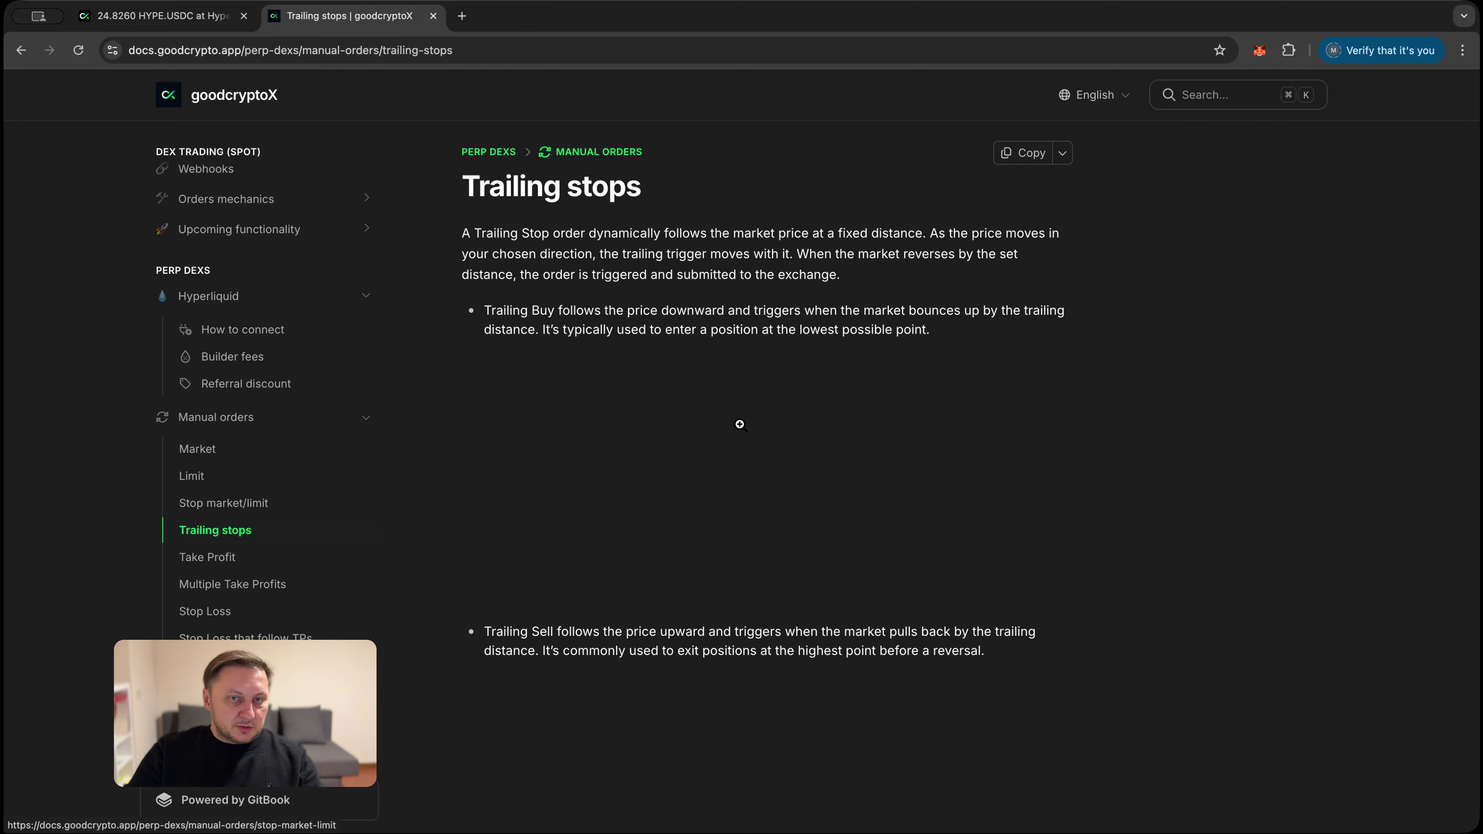
# Read through the Trailing stops article, including the trailing buy and sell diagrams and Improve Only, and return to the trading page.
pyautogui.scroll(-4, 739, 425)
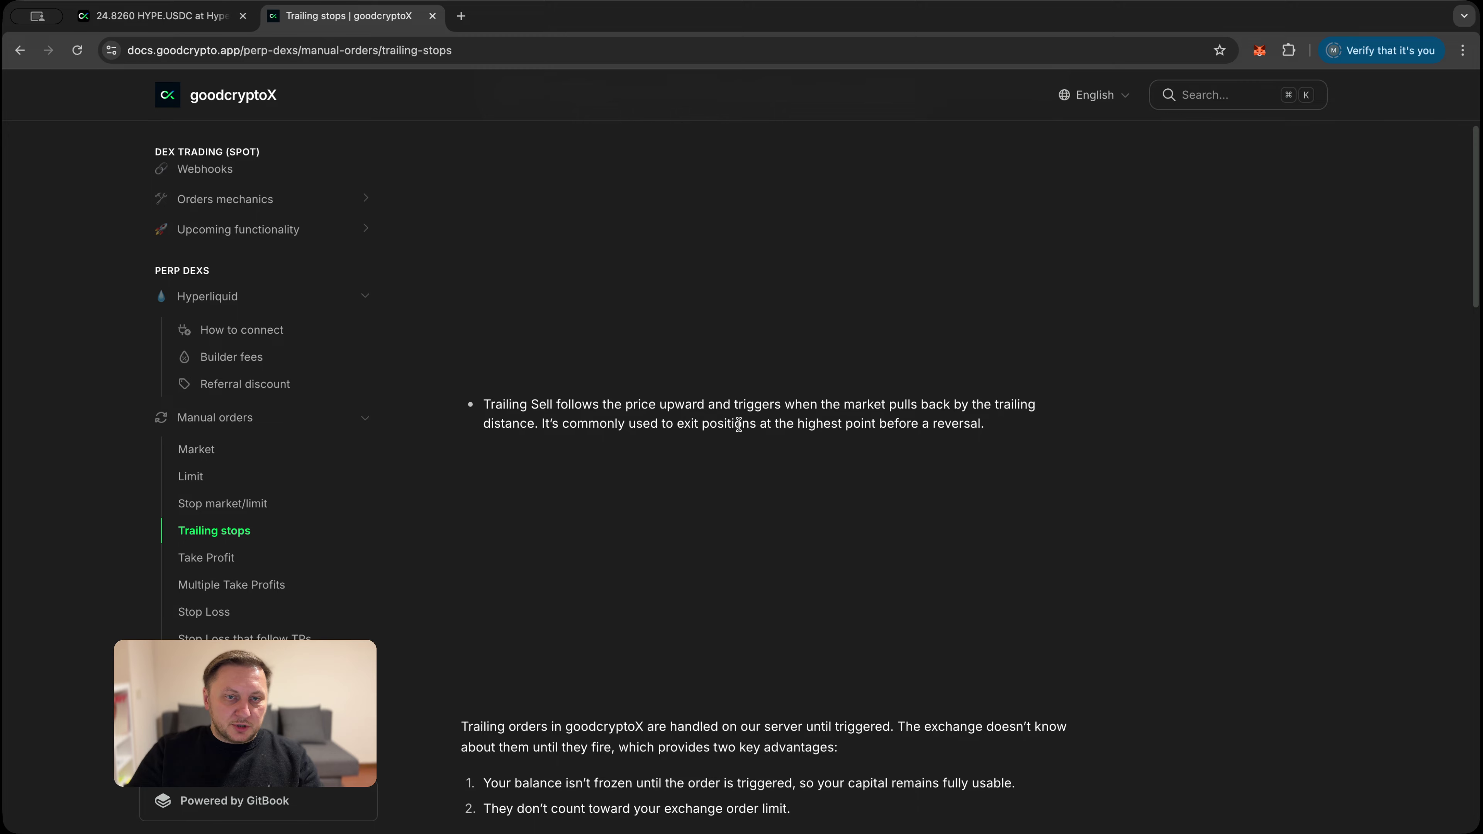
pyautogui.scroll(-3, 739, 424)
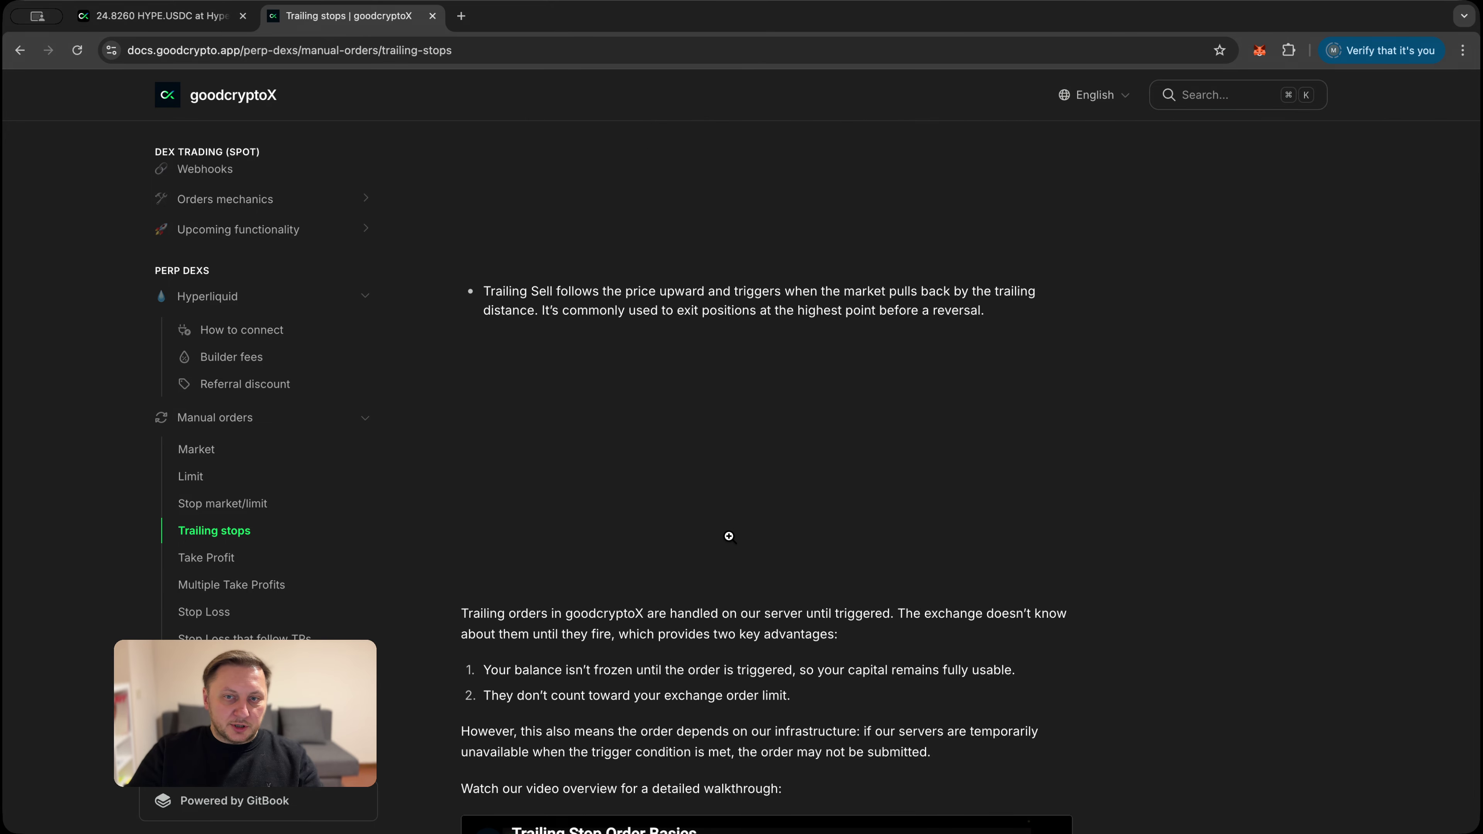
pyautogui.scroll(7, 739, 461)
pyautogui.scroll(-20, 729, 529)
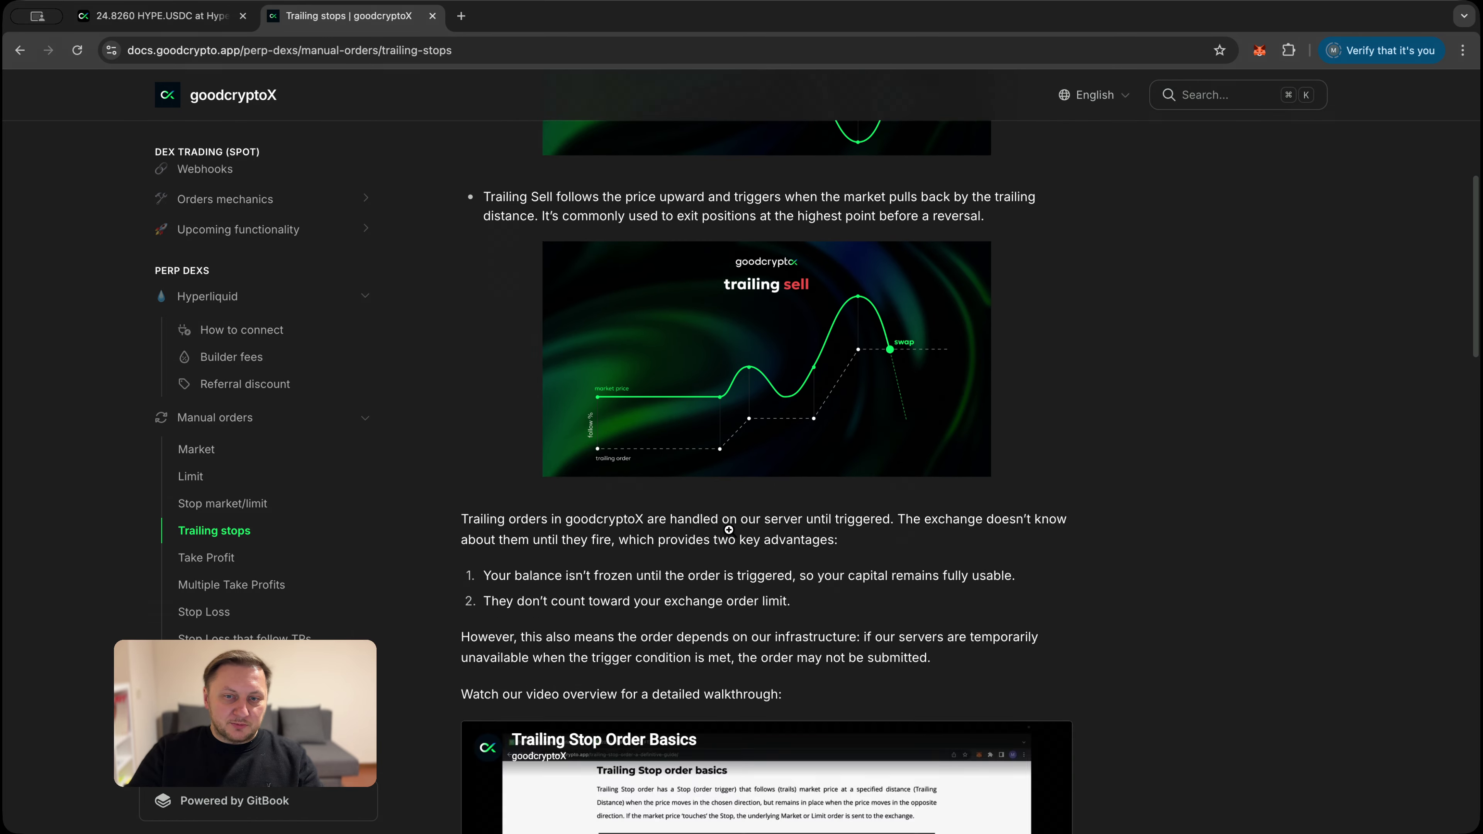
pyautogui.scroll(-15, 730, 535)
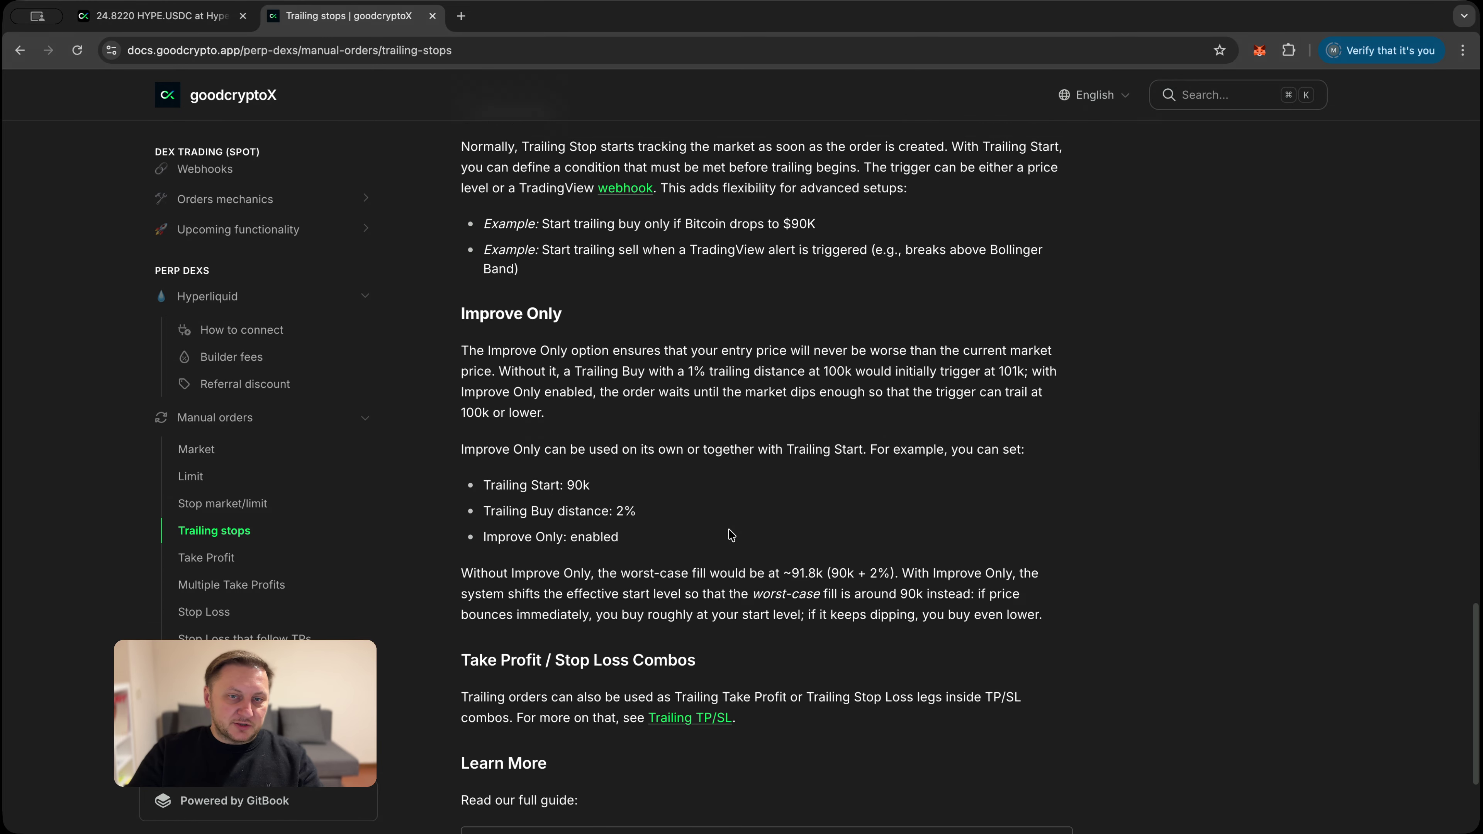
pyautogui.scroll(8, 731, 534)
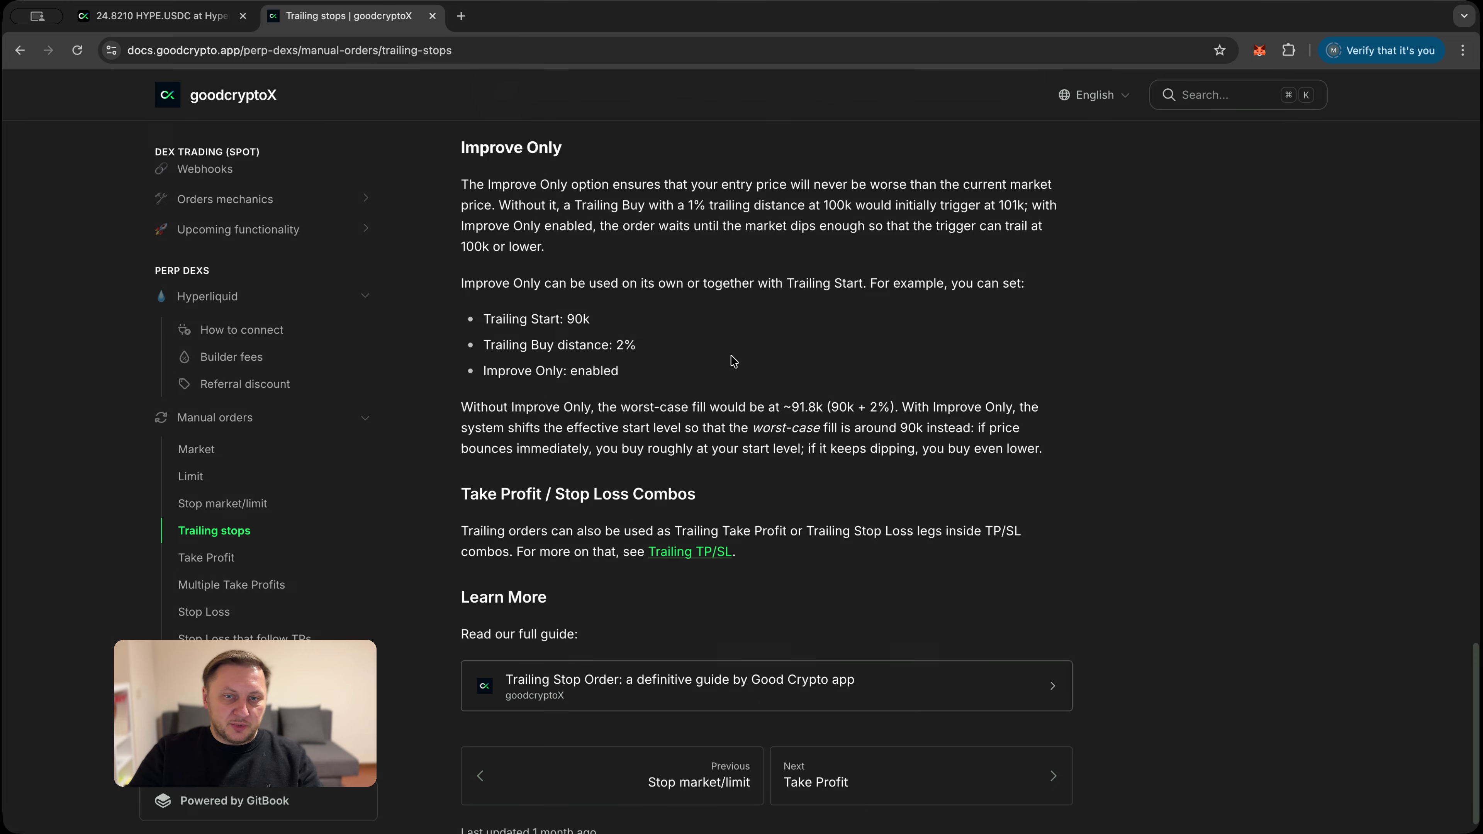
pyautogui.scroll(20, 706, 413)
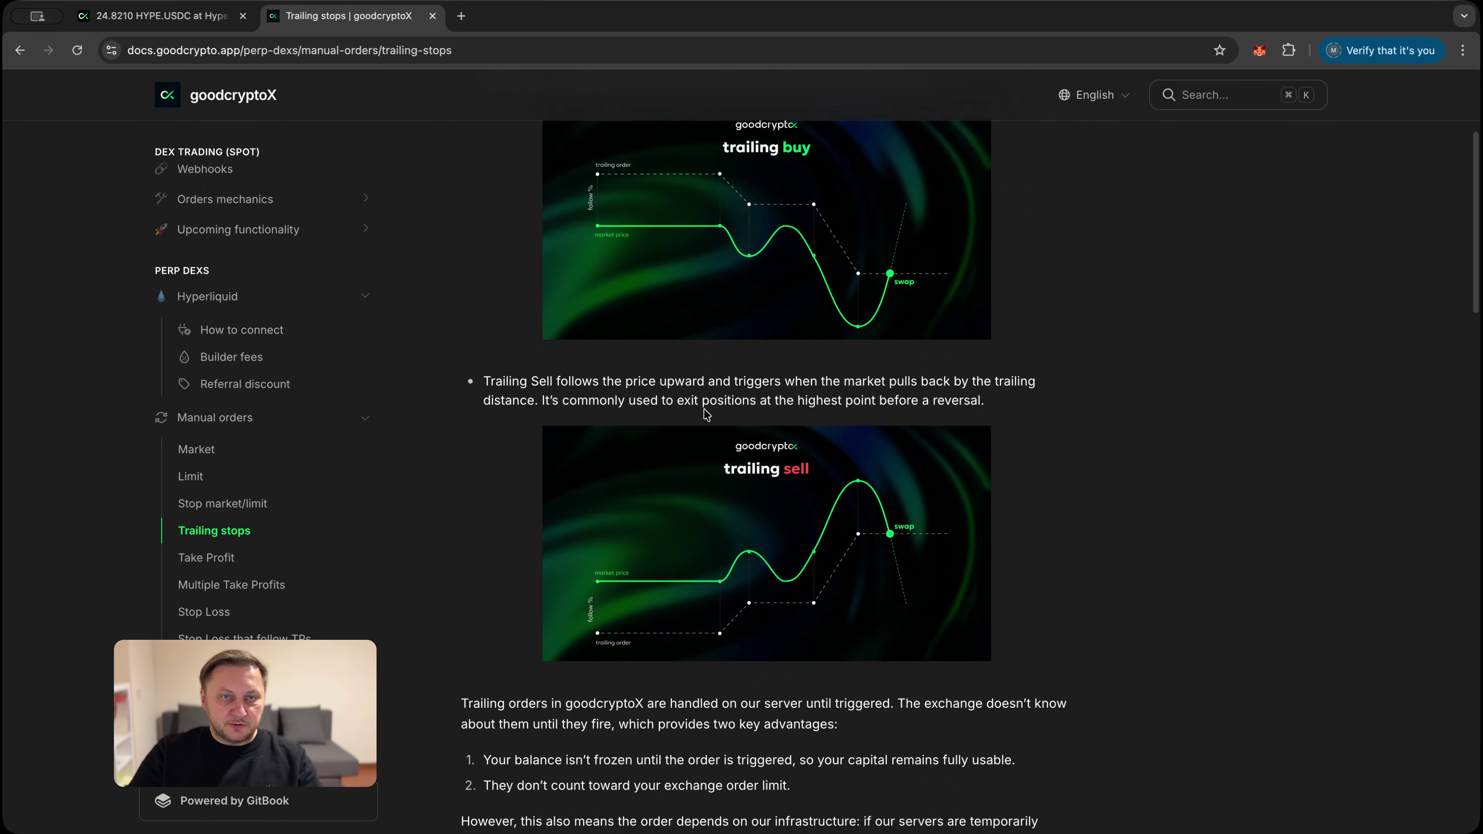
pyautogui.click(167, 24)
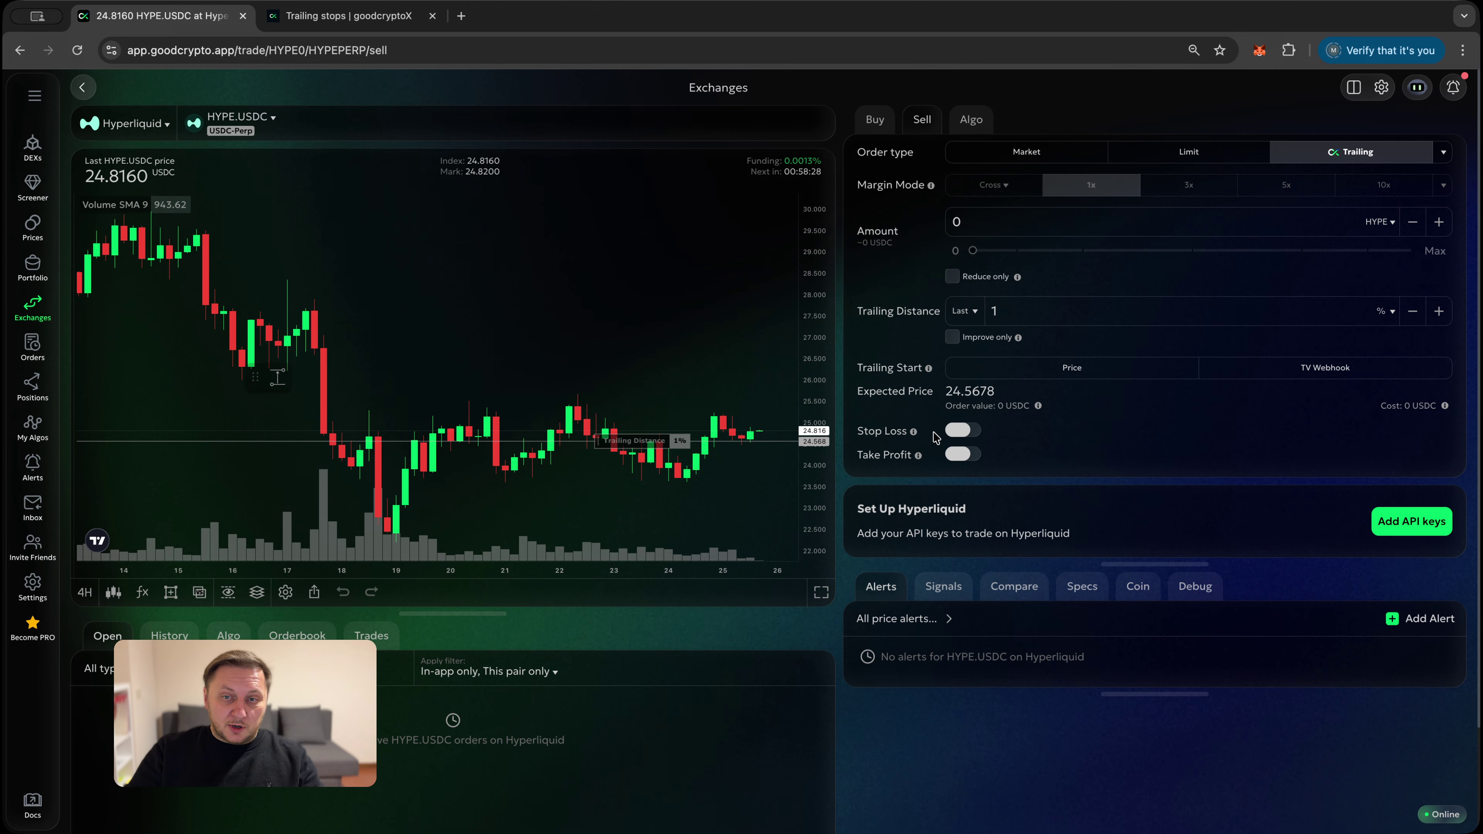
# Enable Stop Loss and Take Profit for the trailing sell order.
pyautogui.click(957, 430)
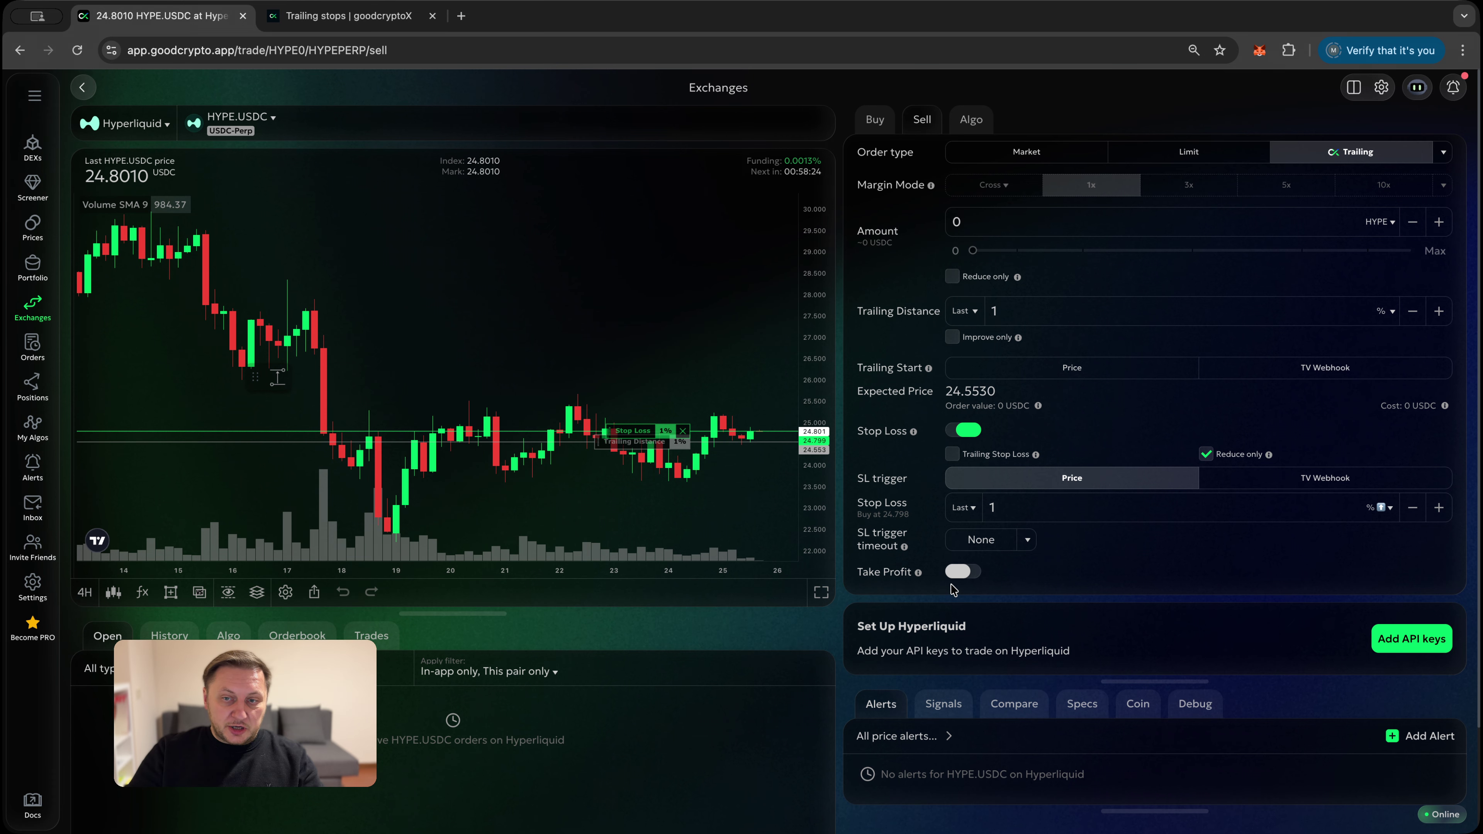
pyautogui.click(957, 572)
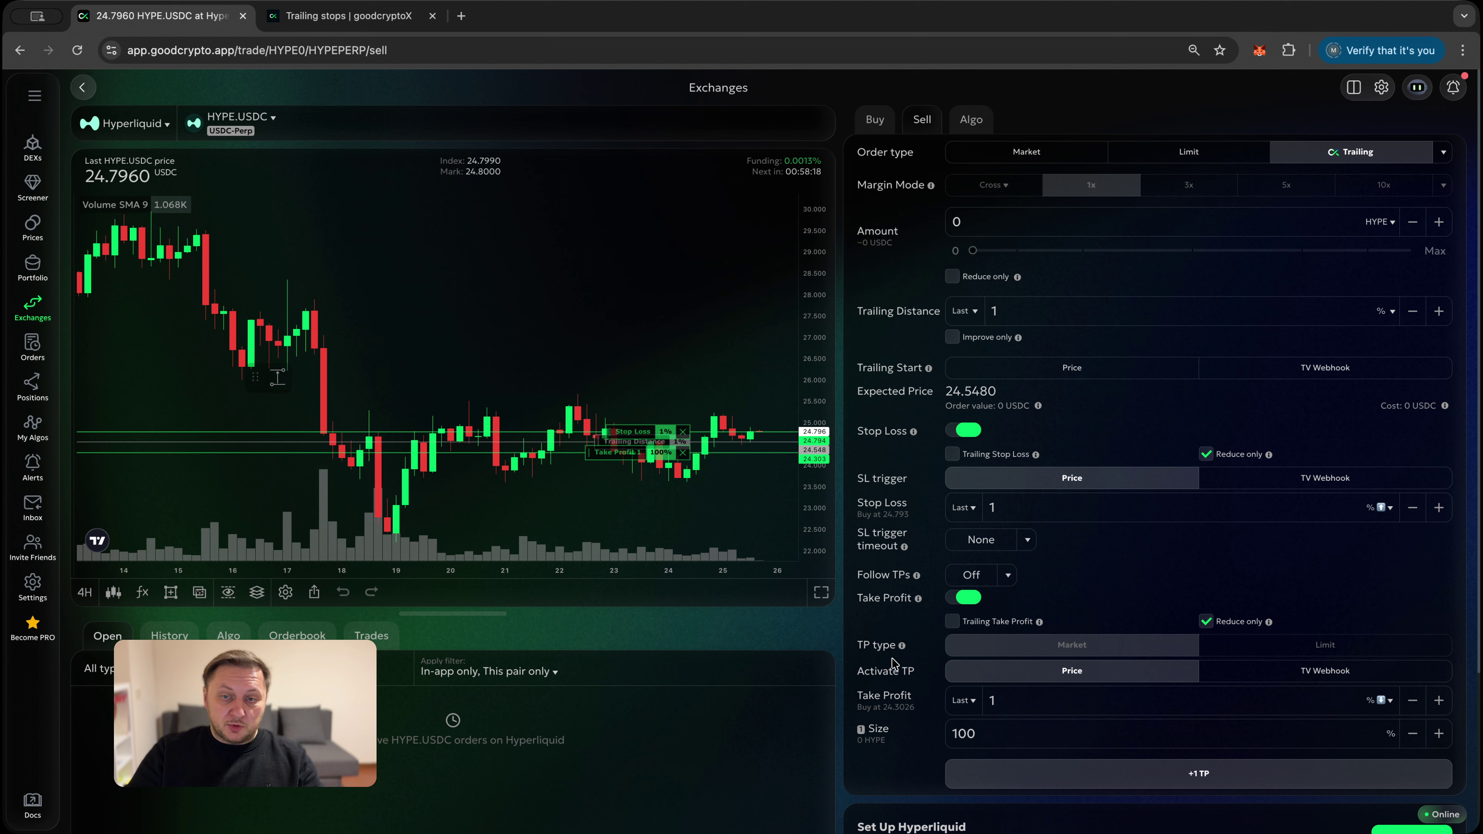
# Try the Trailing Stop Loss and Trailing Take Profit options on the sell order, leaving both off.
pyautogui.click(952, 460)
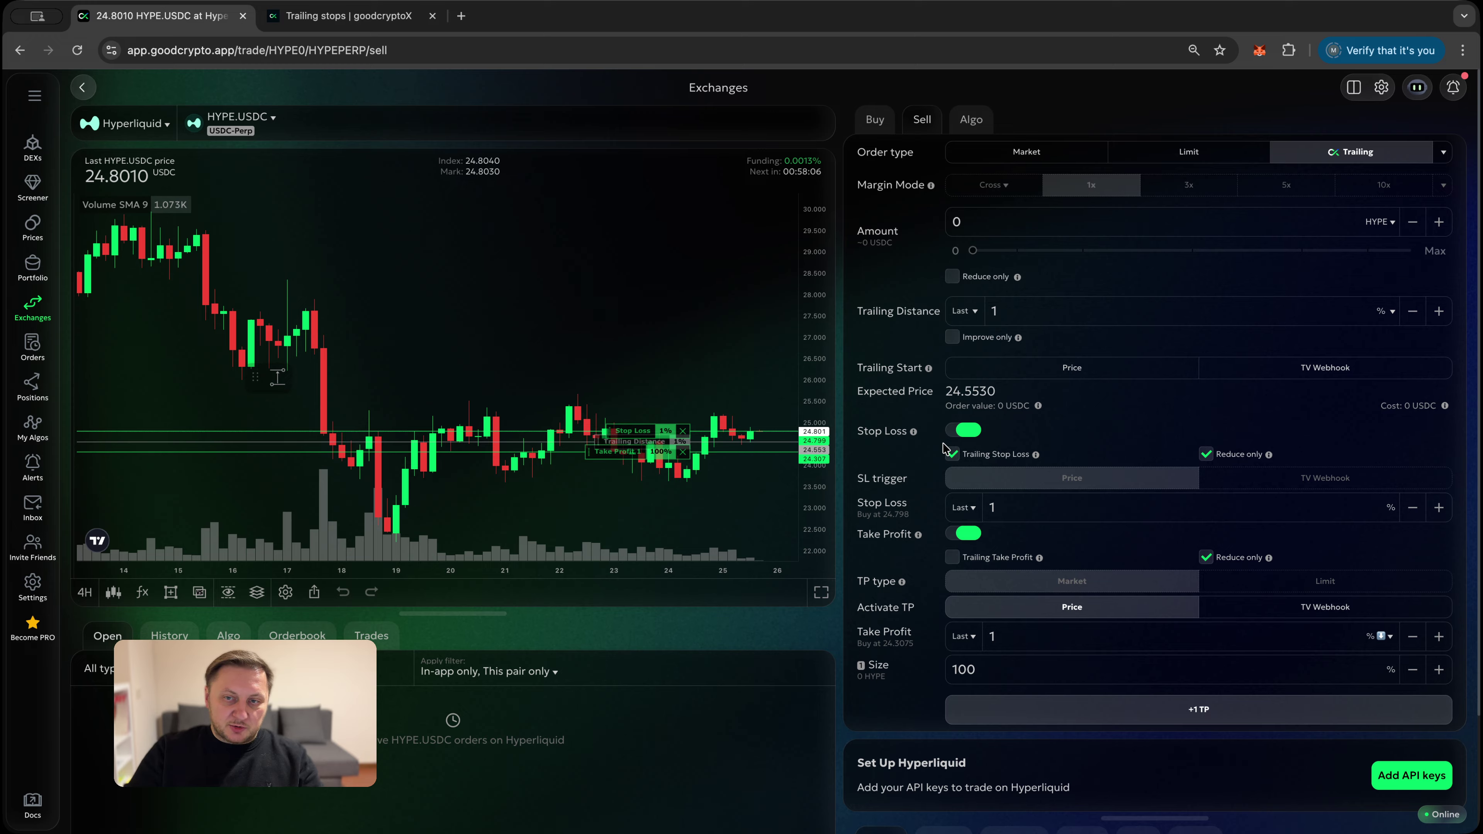
pyautogui.click(953, 455)
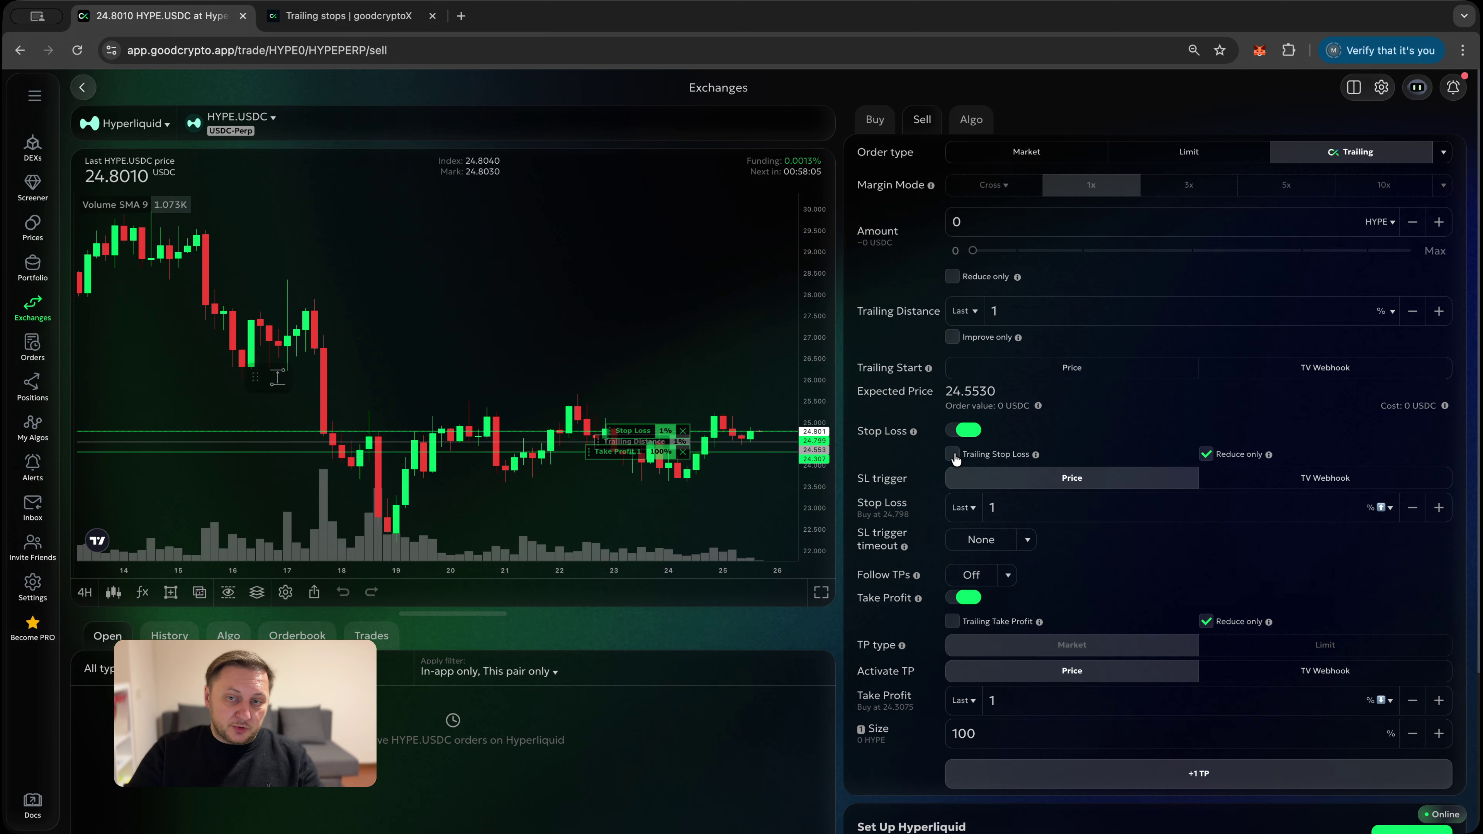
pyautogui.click(953, 622)
pyautogui.click(954, 622)
# Add a second and a third take profit target to the sell order.
pyautogui.scroll(-2, 902, 591)
pyautogui.scroll(-1, 902, 595)
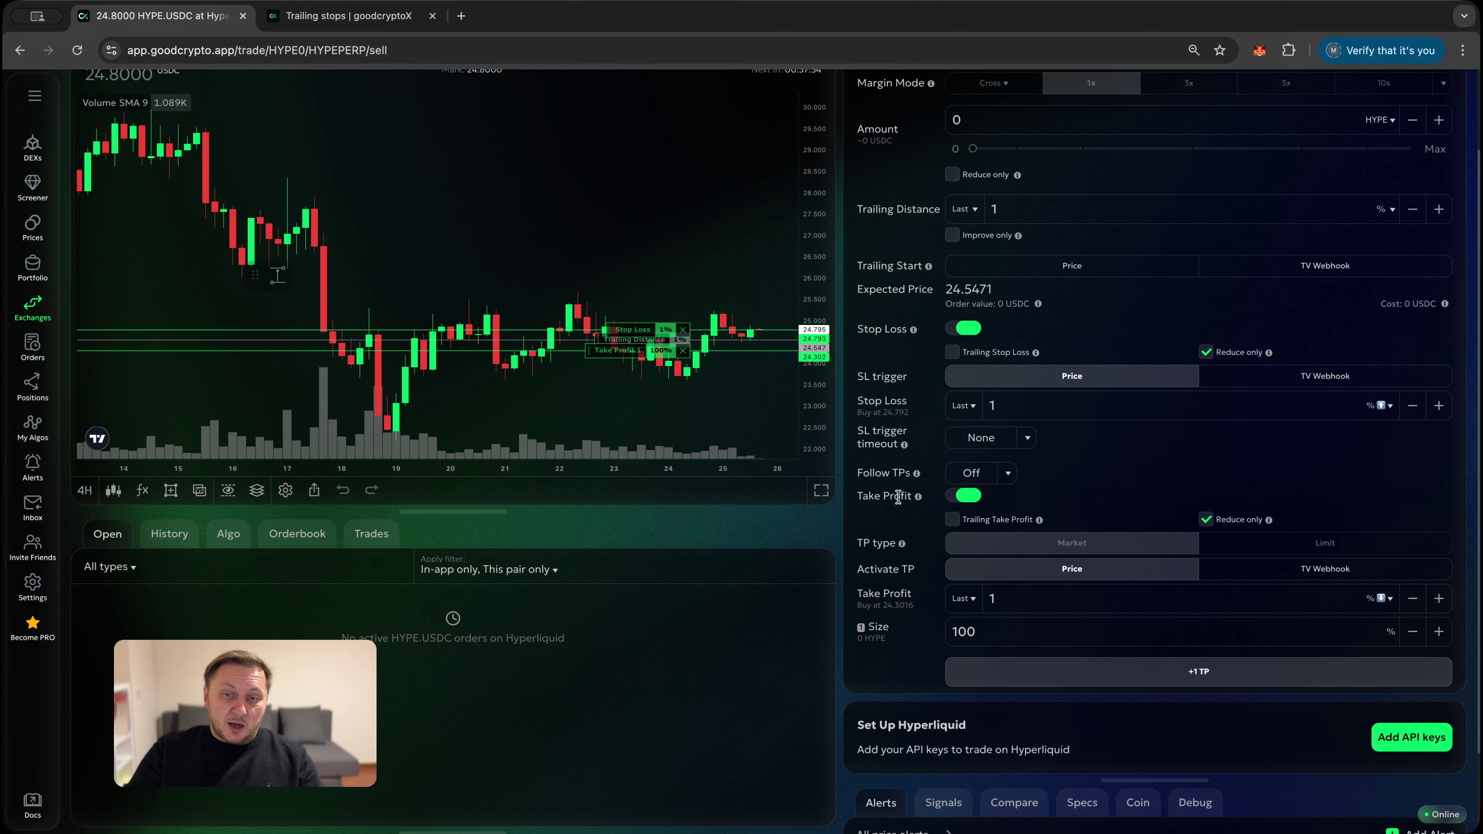
pyautogui.scroll(-4, 902, 500)
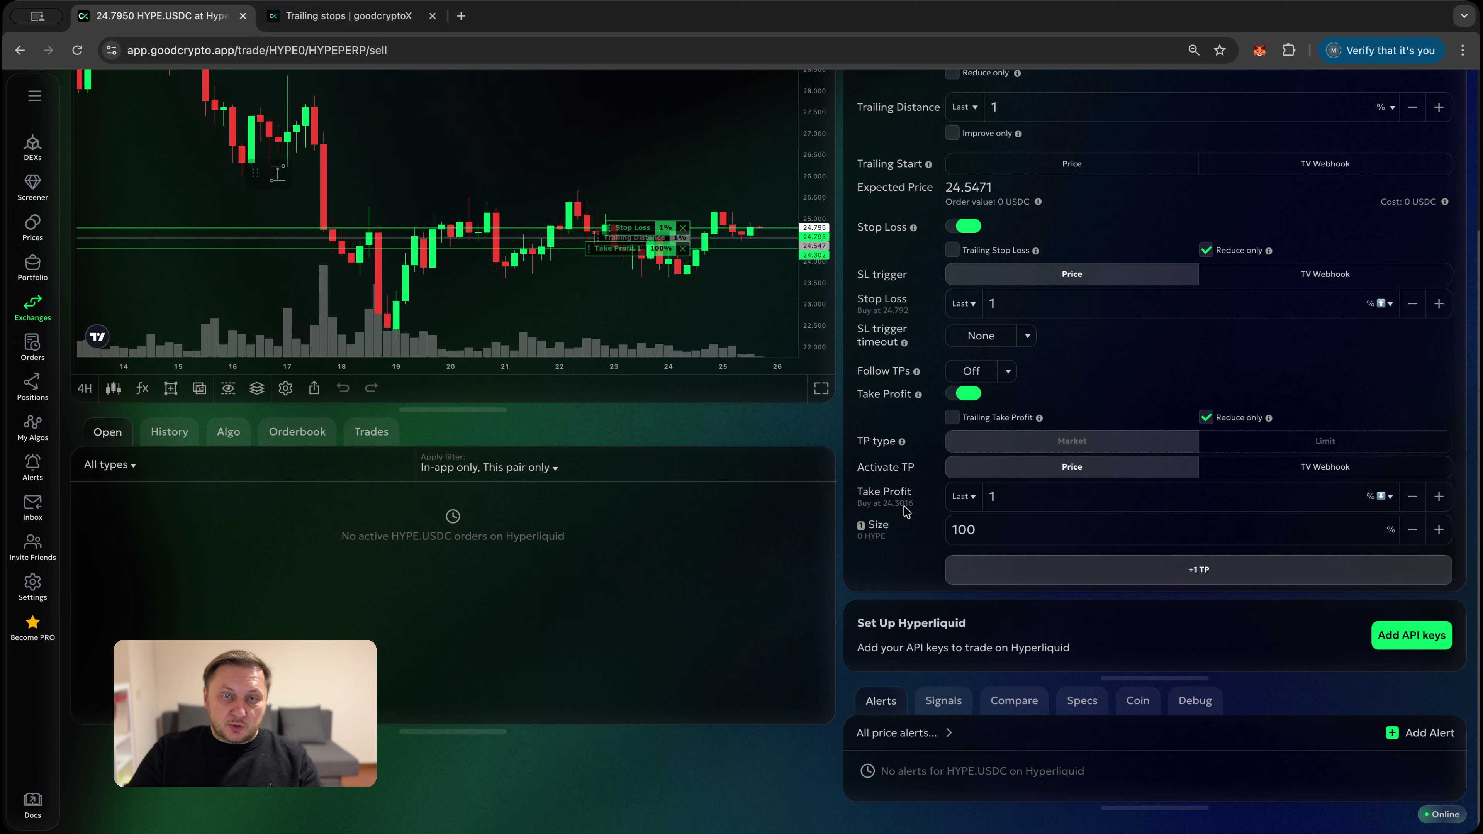
pyautogui.scroll(4, 905, 511)
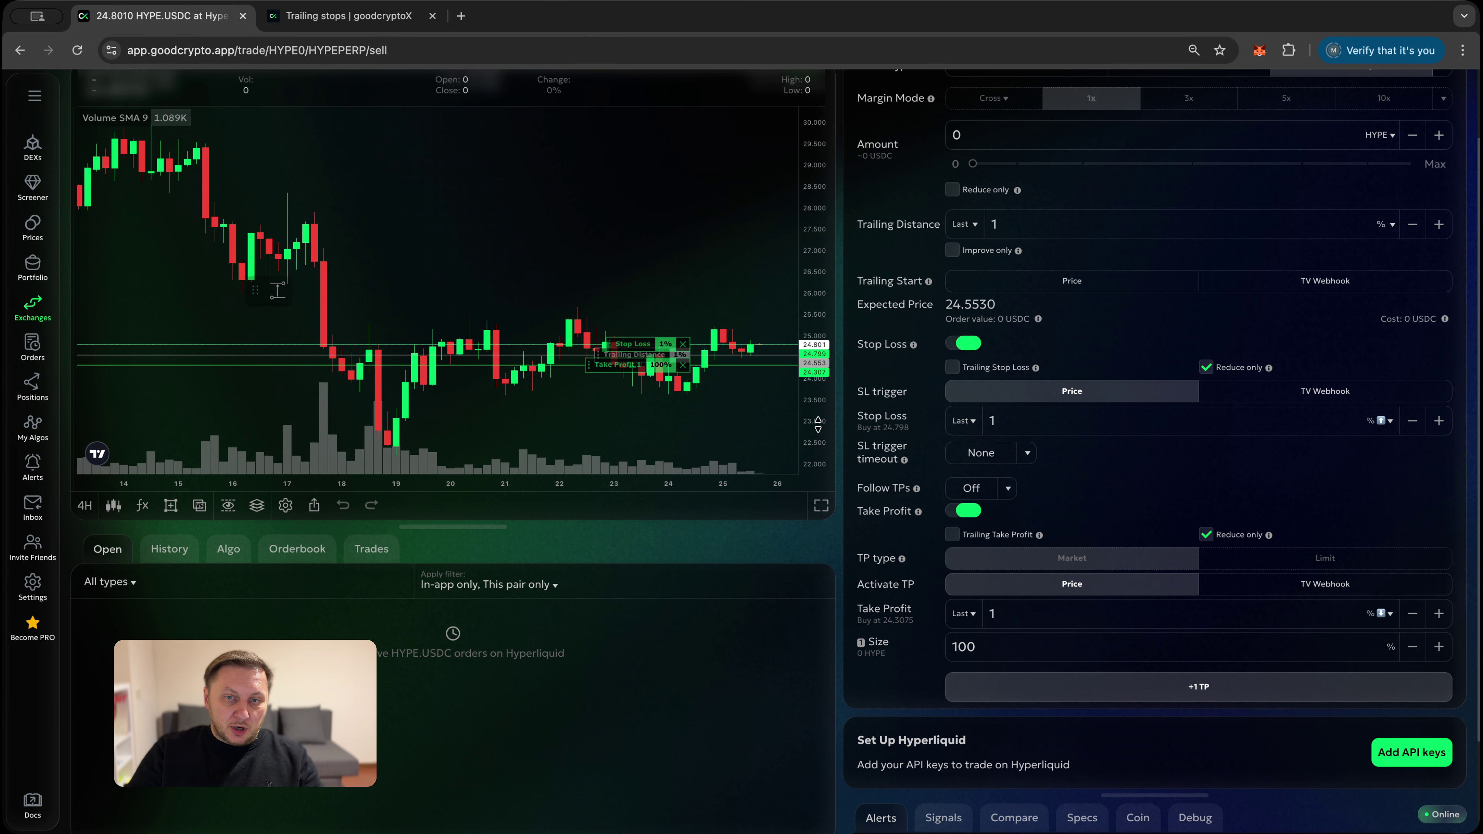
pyautogui.scroll(-2, 939, 645)
pyautogui.click(991, 629)
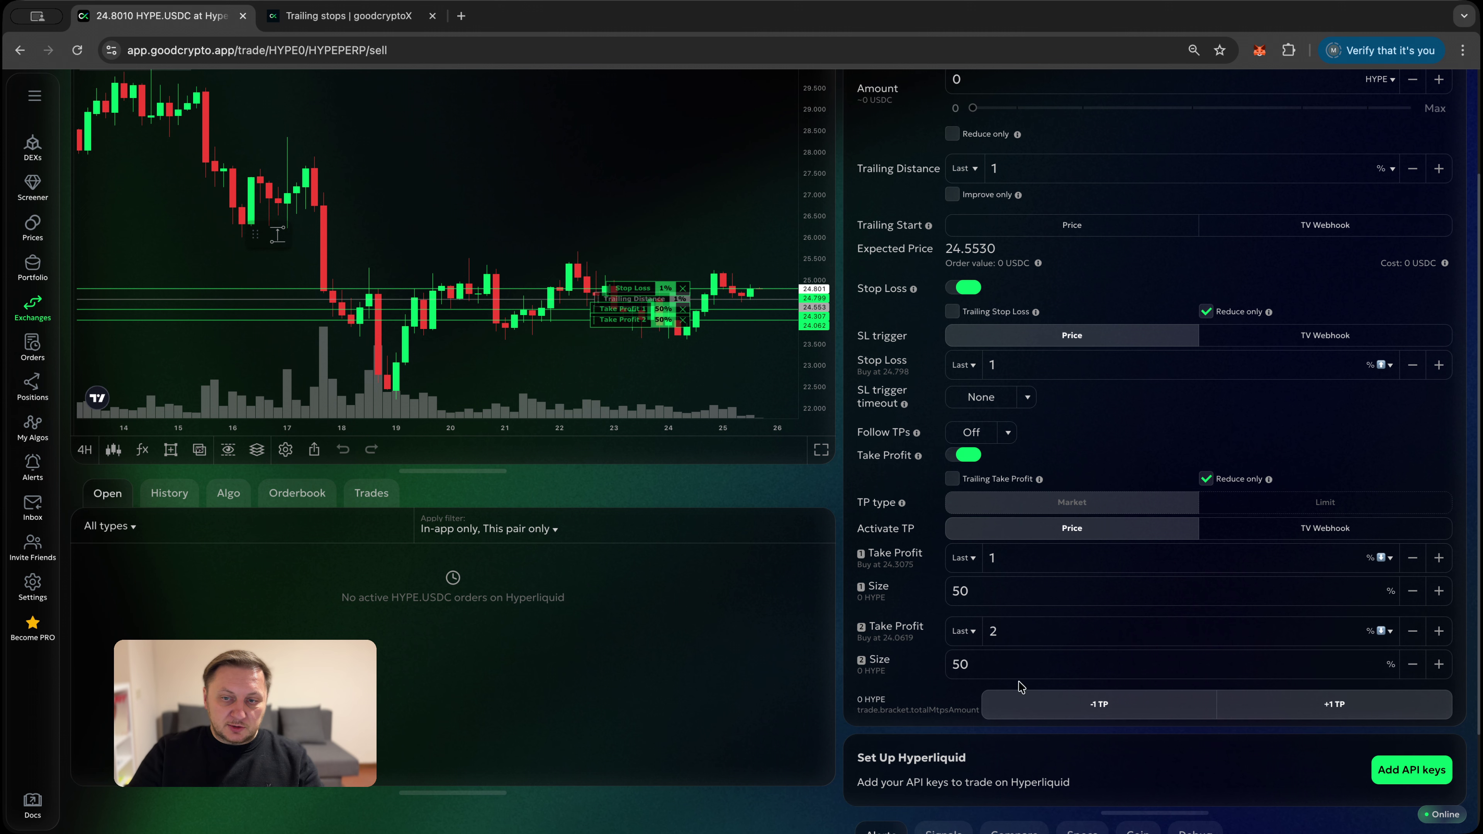
pyautogui.click(1274, 702)
pyautogui.scroll(-4, 1168, 701)
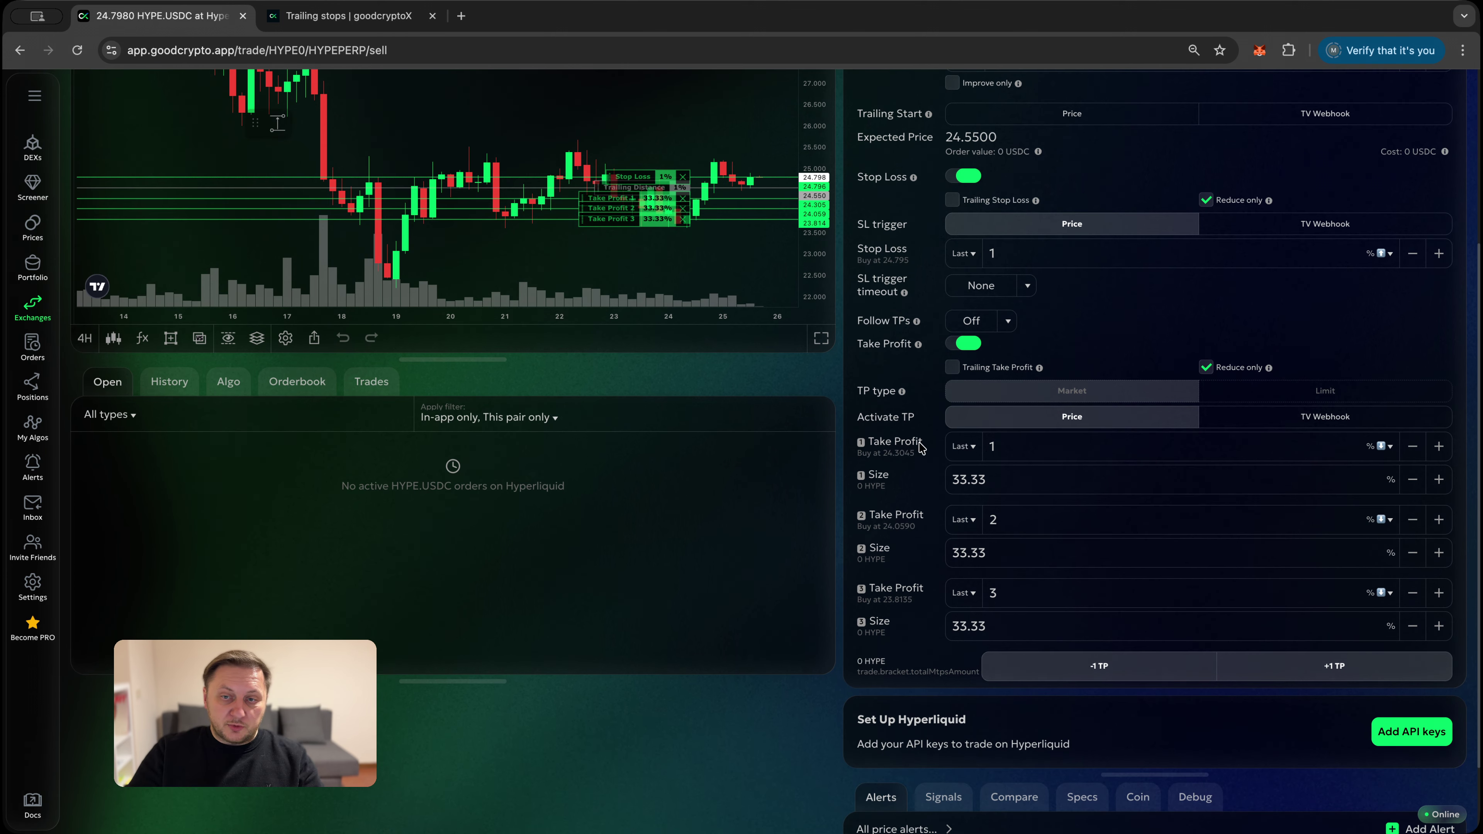
pyautogui.scroll(1, 893, 493)
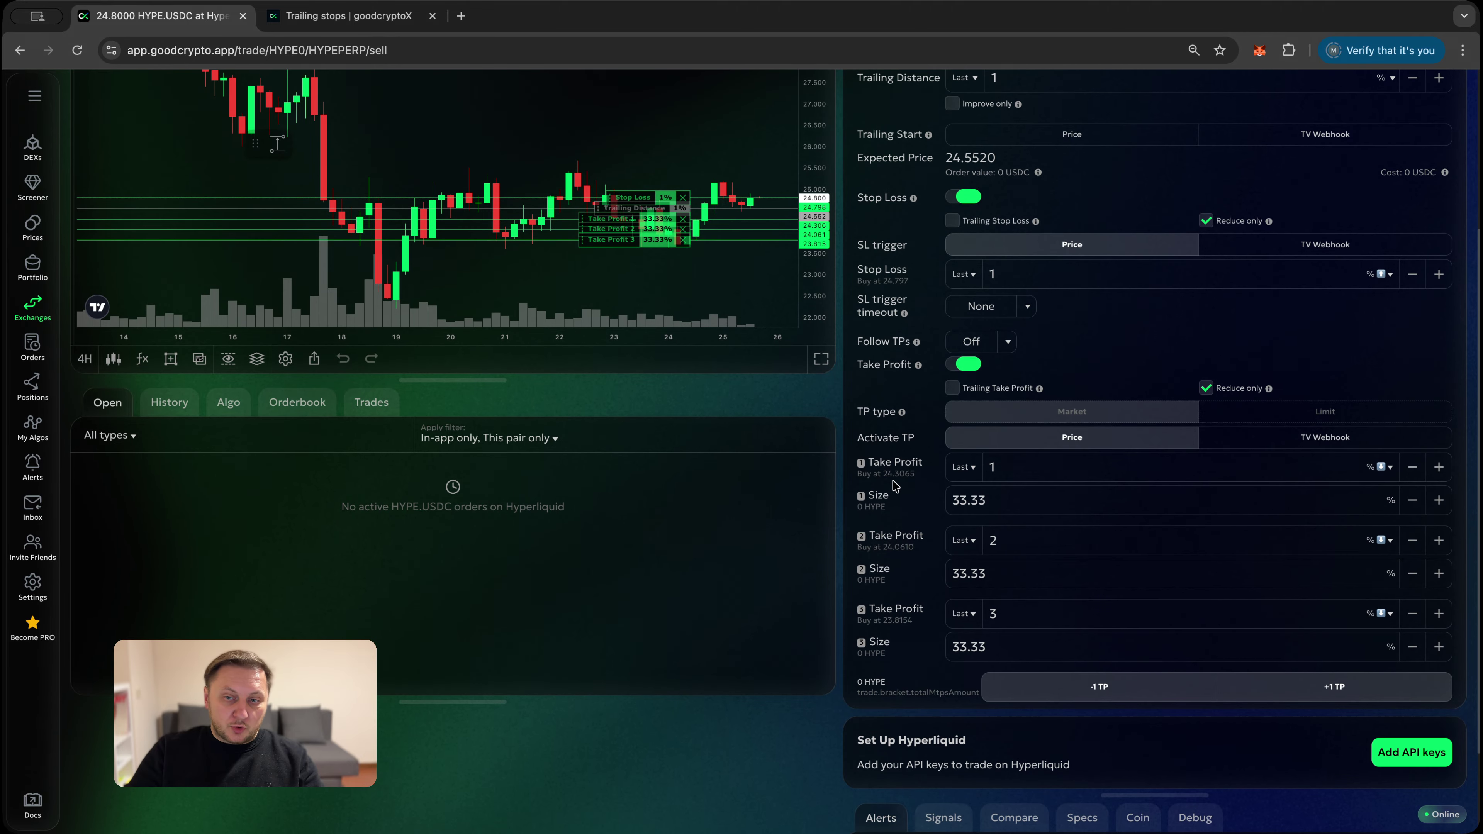
# Switch to the buy order and place its chart levels: take profits at about 4.81%, 7.54% and 10.89%, stop loss at about 8.94%.
pyautogui.scroll(8, 920, 488)
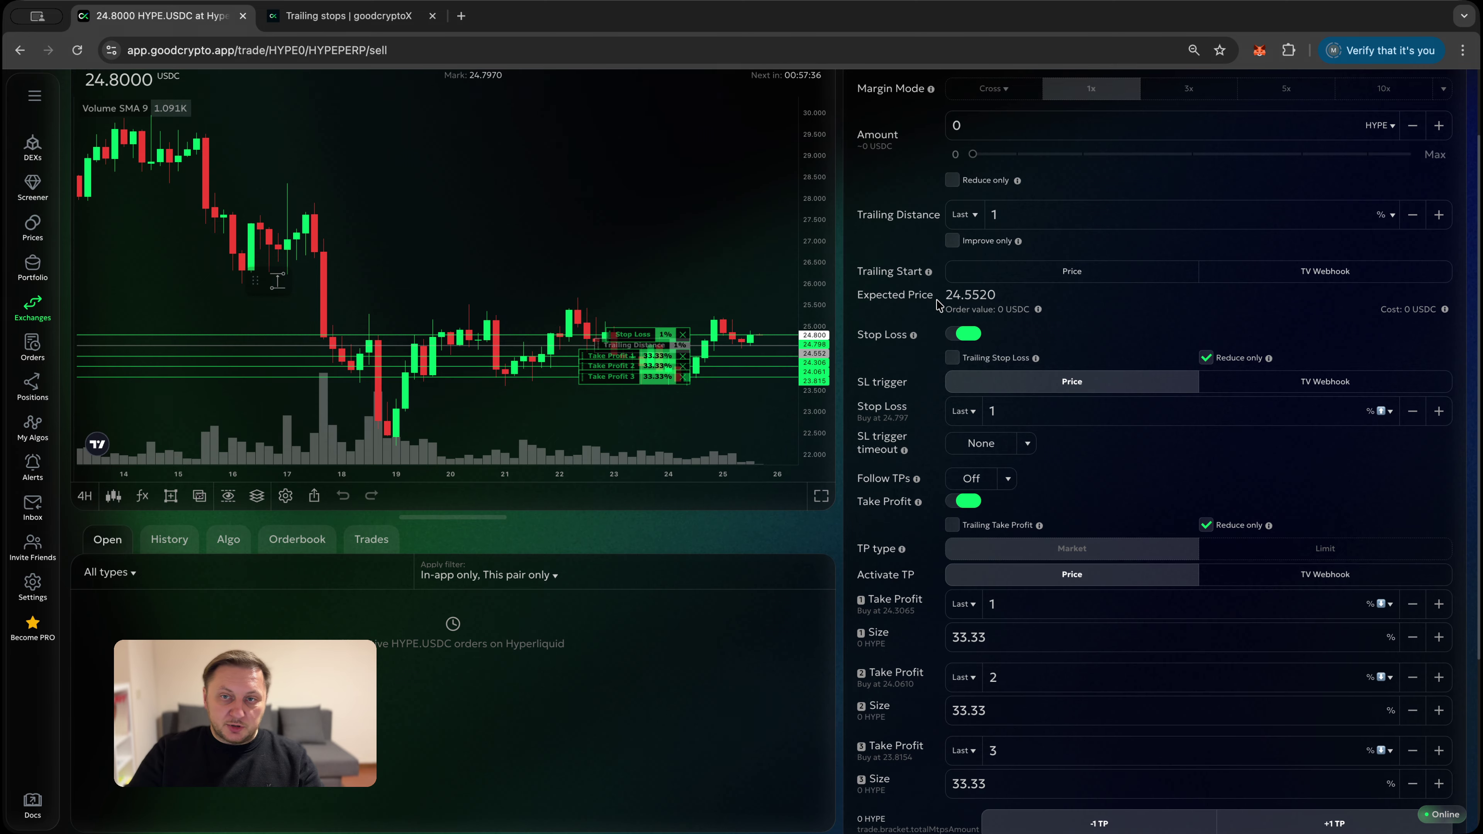
pyautogui.click(874, 126)
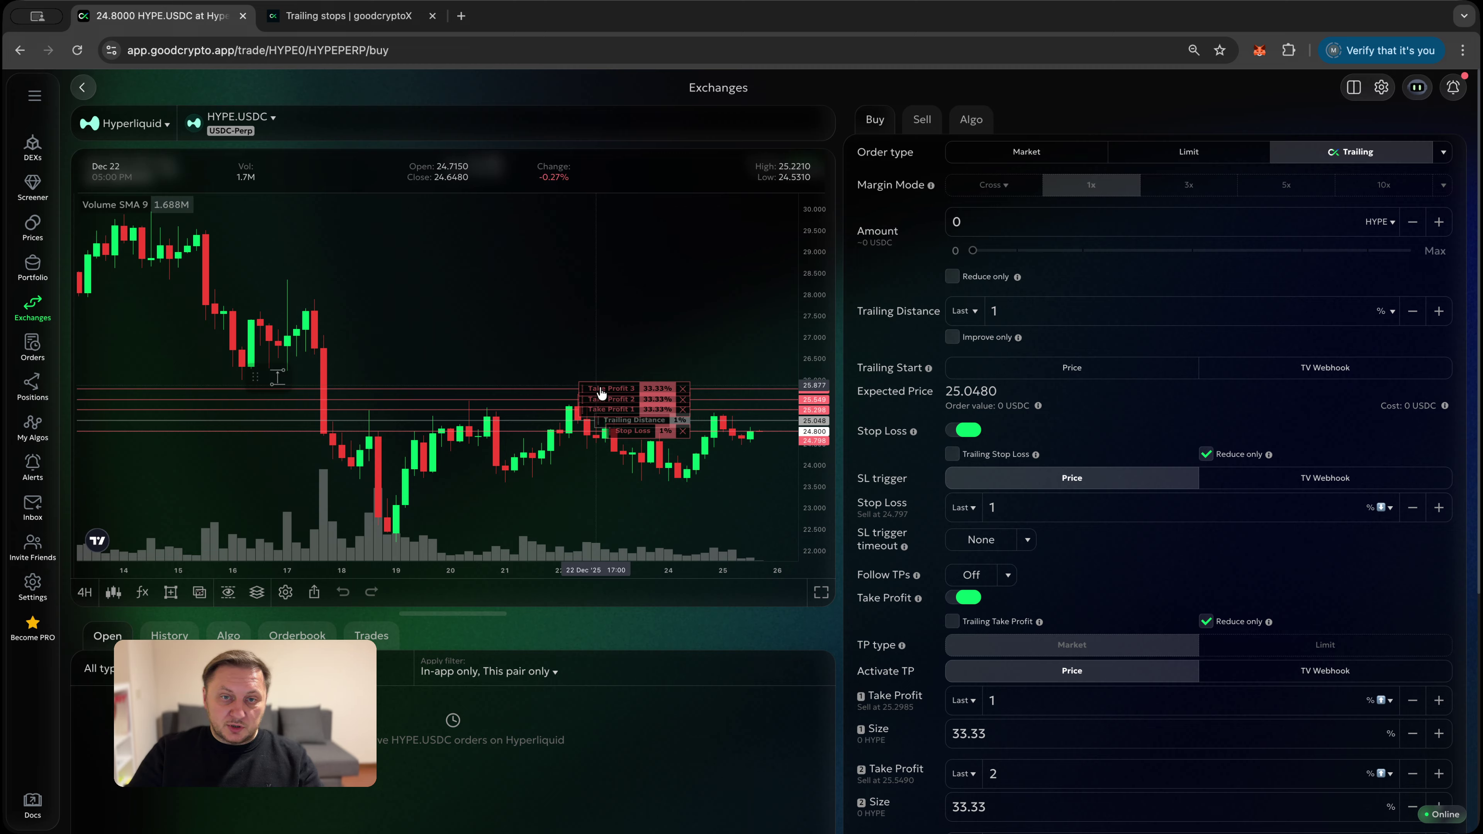
pyautogui.moveTo(601, 395); pyautogui.dragTo(610, 295)
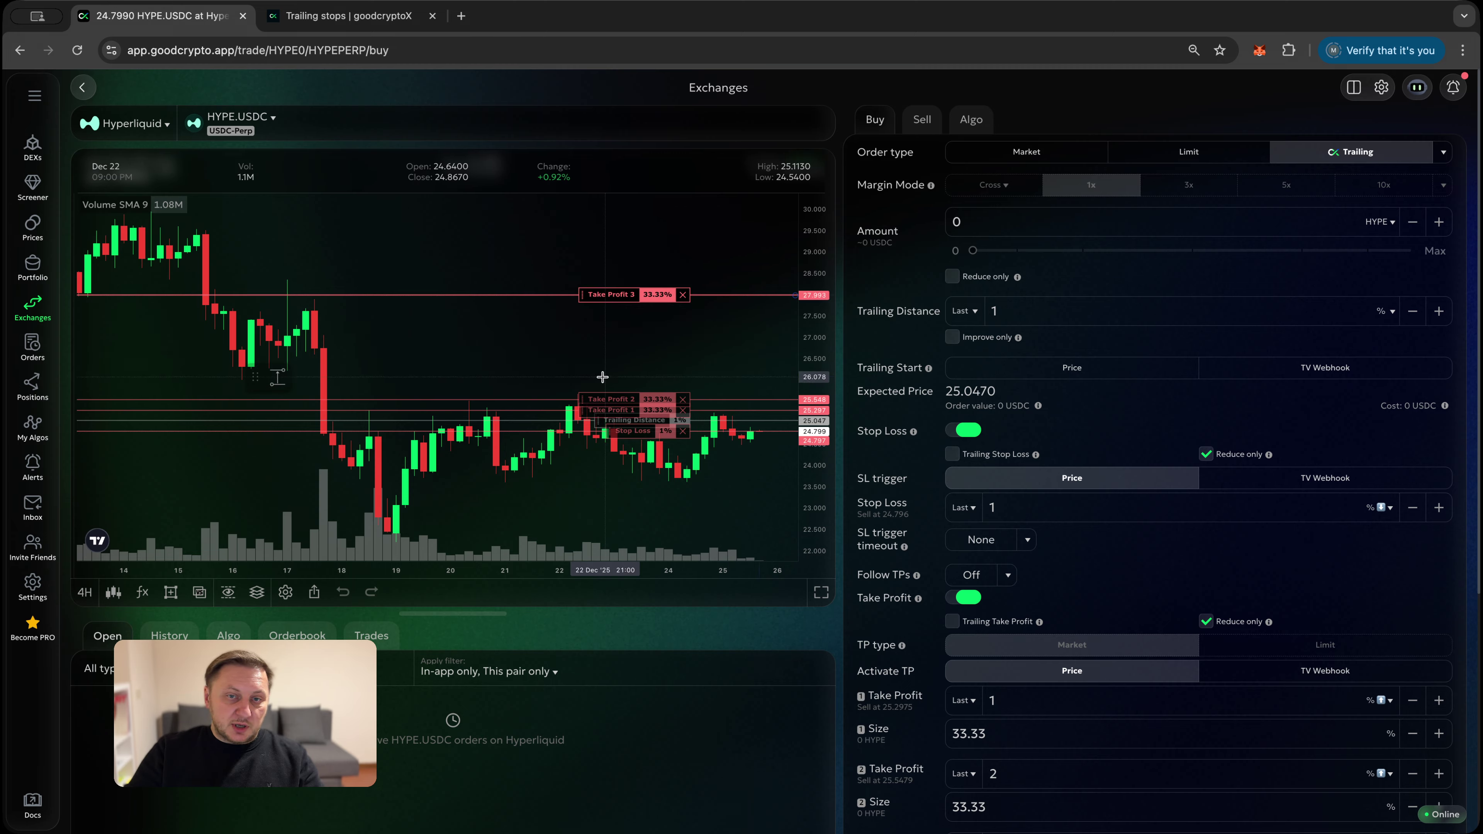
pyautogui.moveTo(608, 400); pyautogui.dragTo(610, 339)
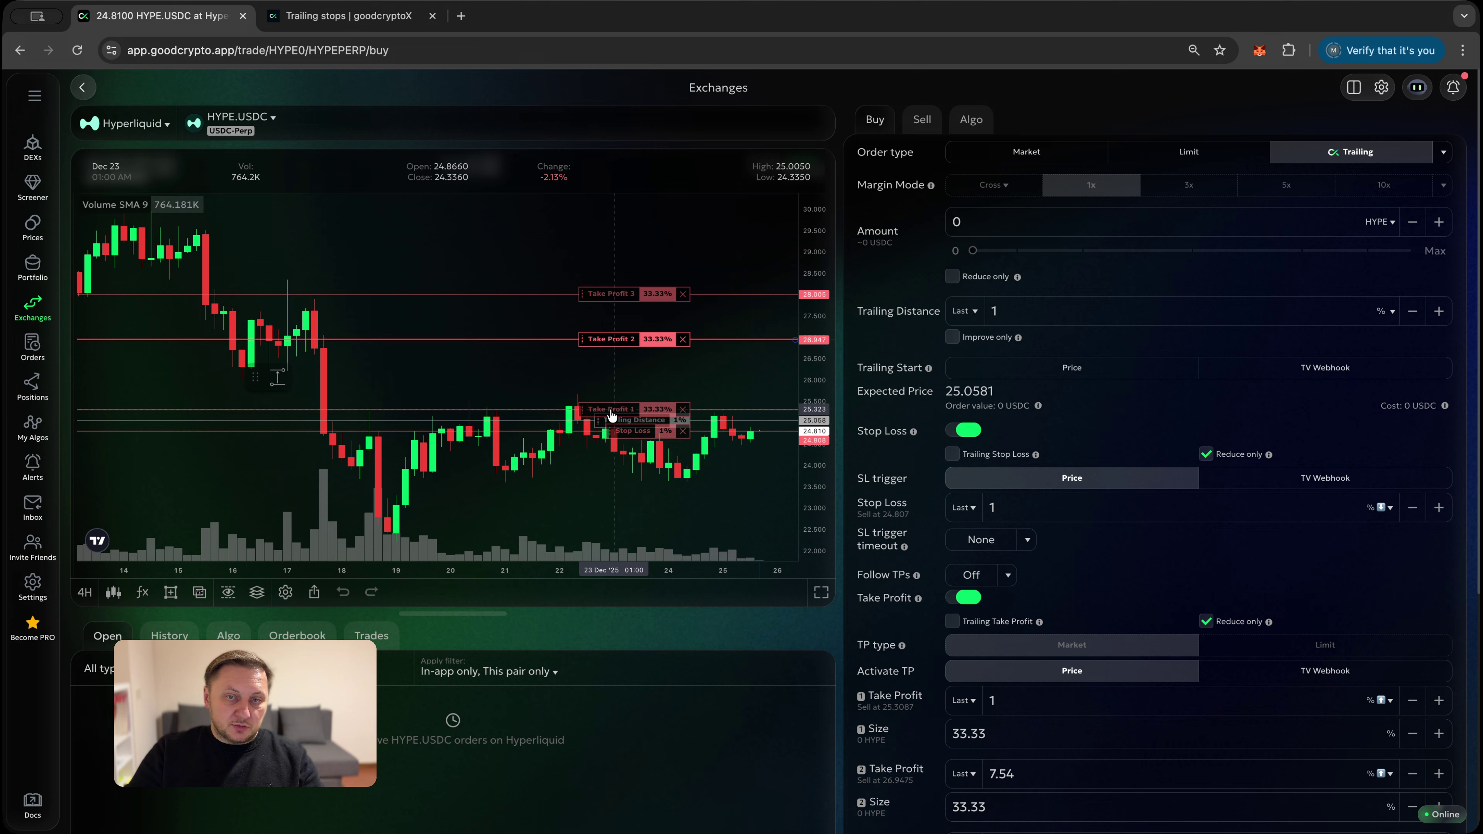
pyautogui.moveTo(610, 410); pyautogui.dragTo(610, 370)
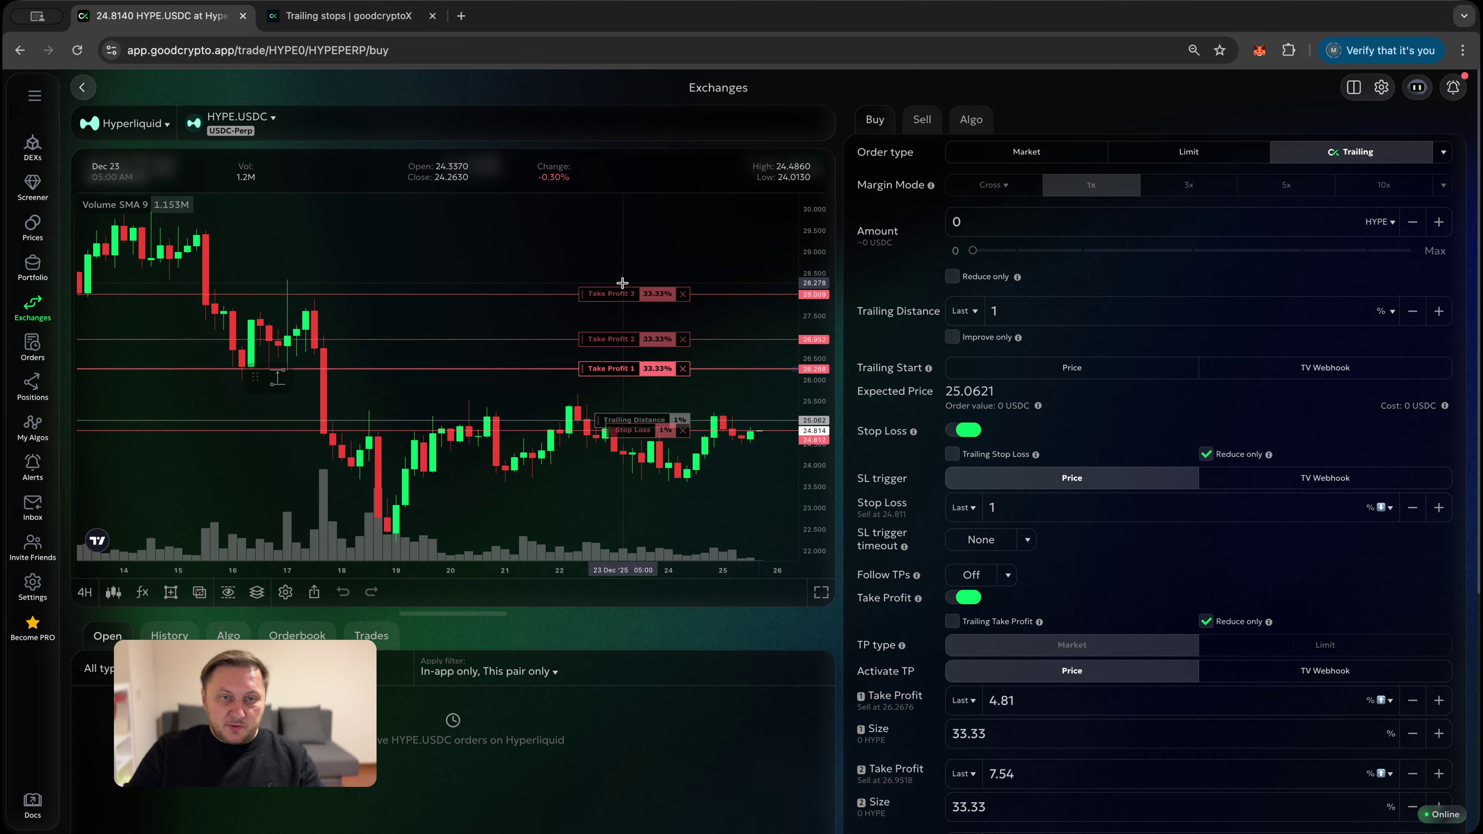
pyautogui.moveTo(622, 295); pyautogui.dragTo(623, 312)
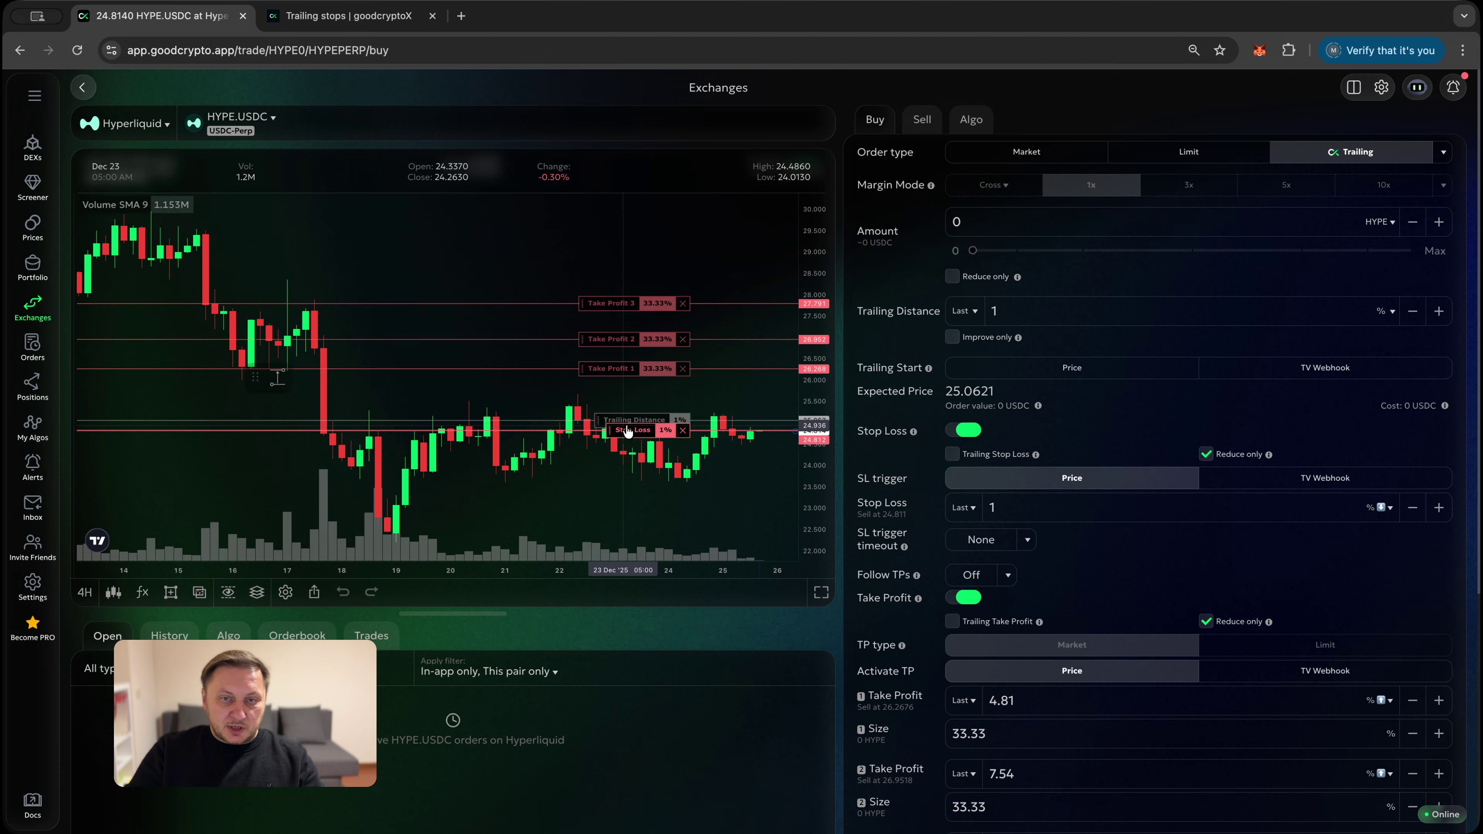
pyautogui.moveTo(625, 433); pyautogui.dragTo(627, 520)
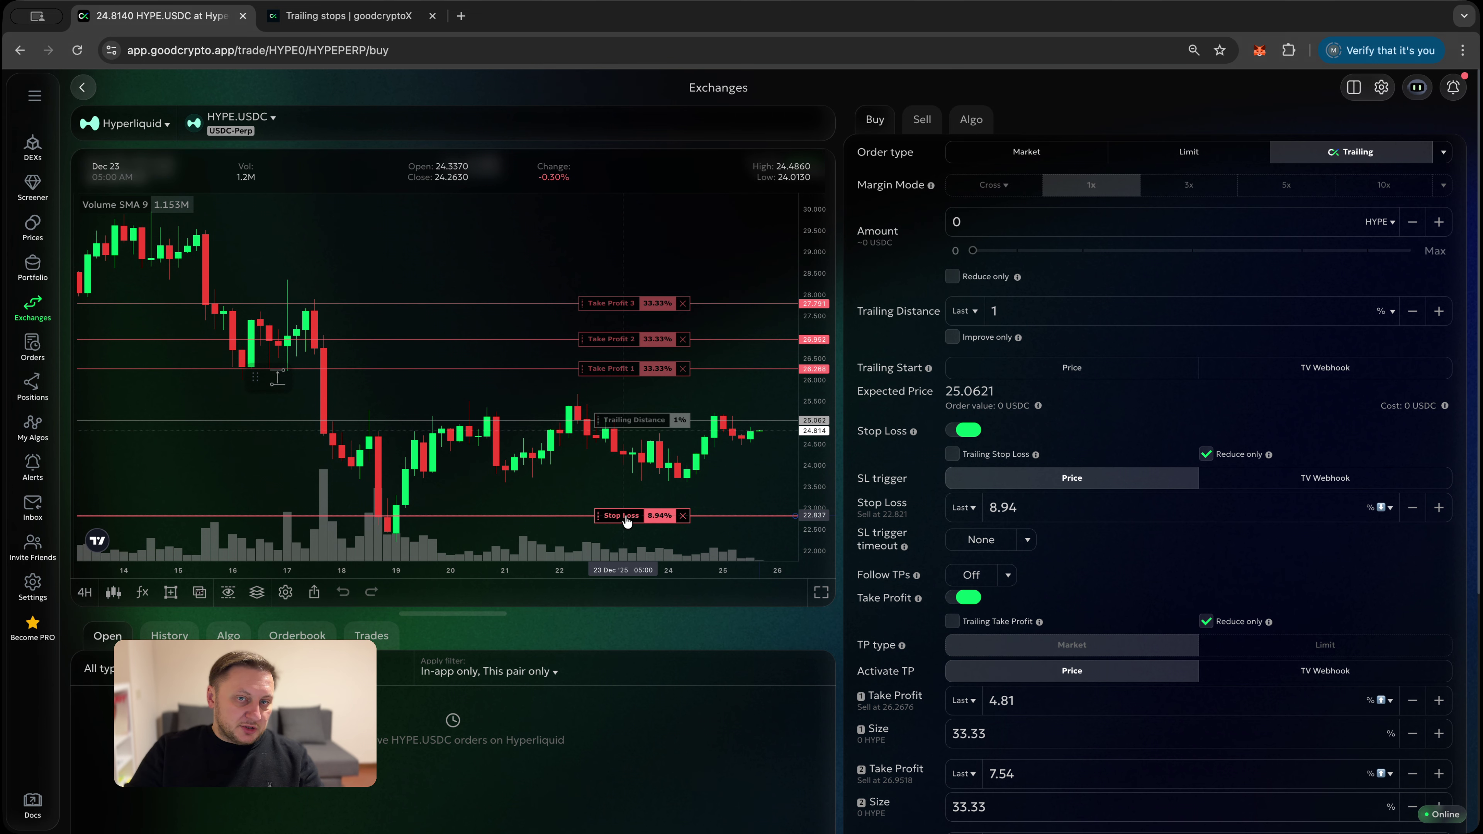
# Try the Trailing Stop Loss option on the buy order and turn it back off.
pyautogui.scroll(-3, 893, 570)
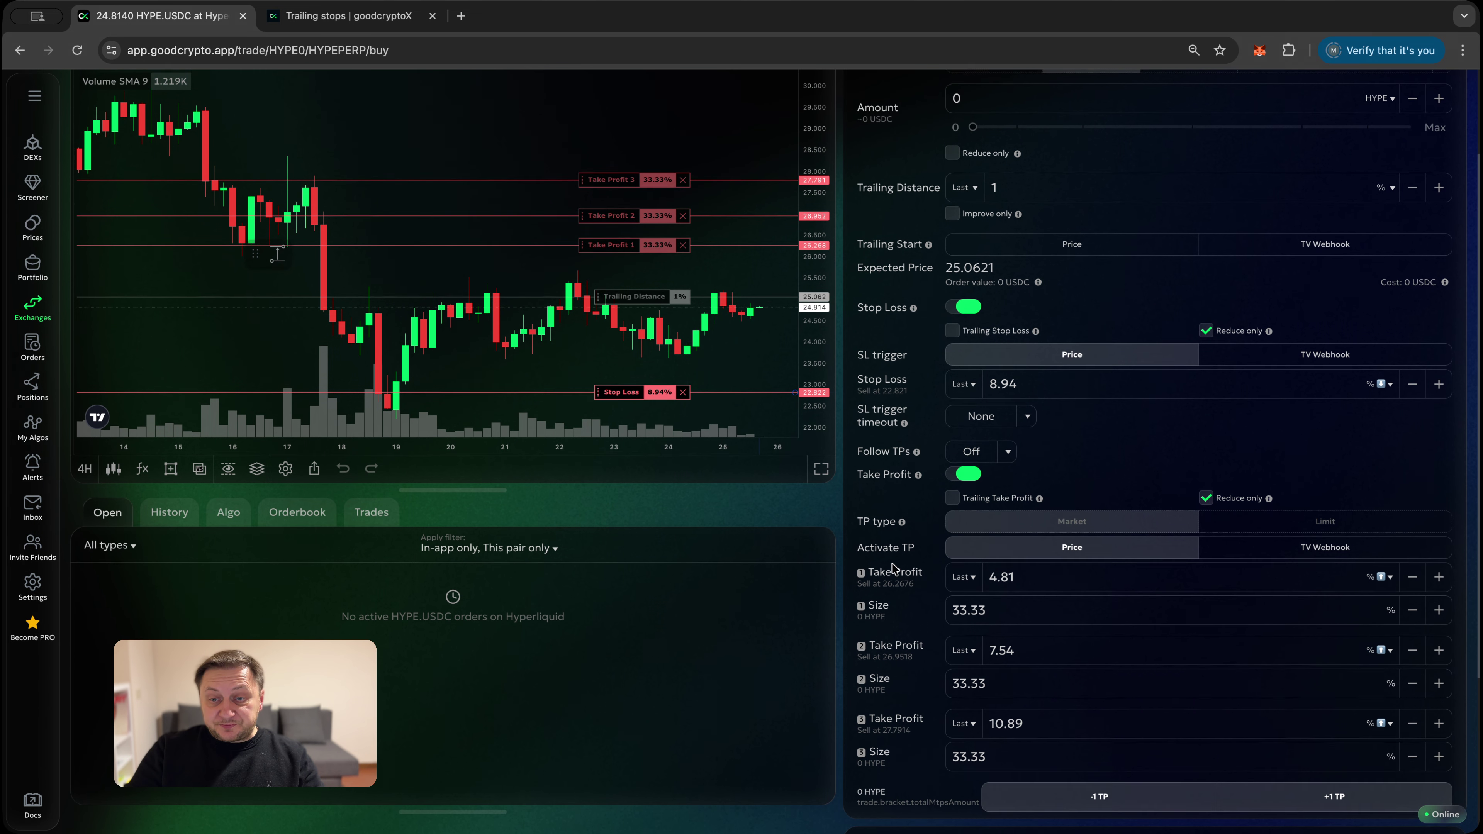
pyautogui.scroll(1, 893, 569)
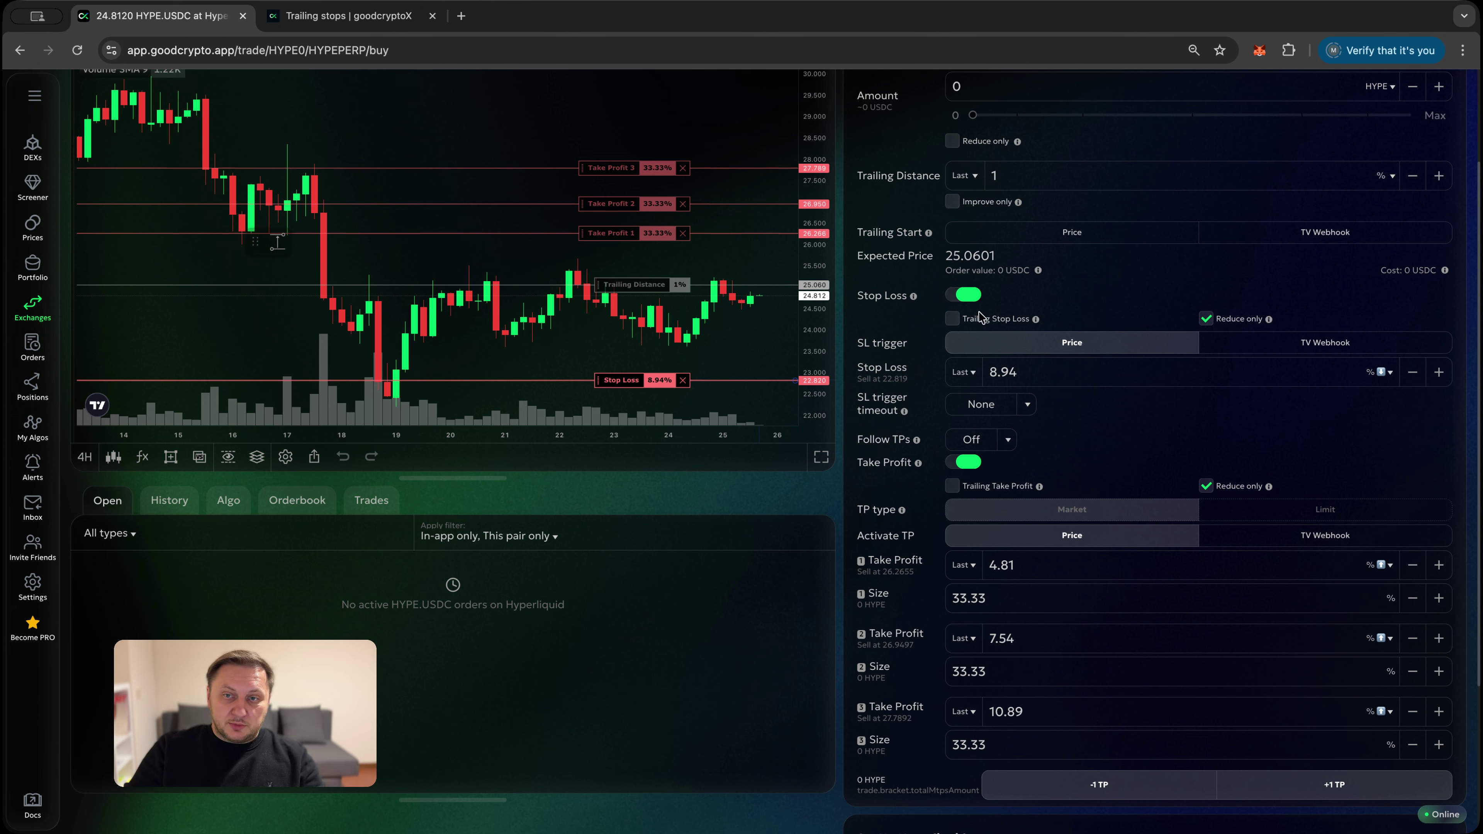
pyautogui.click(953, 321)
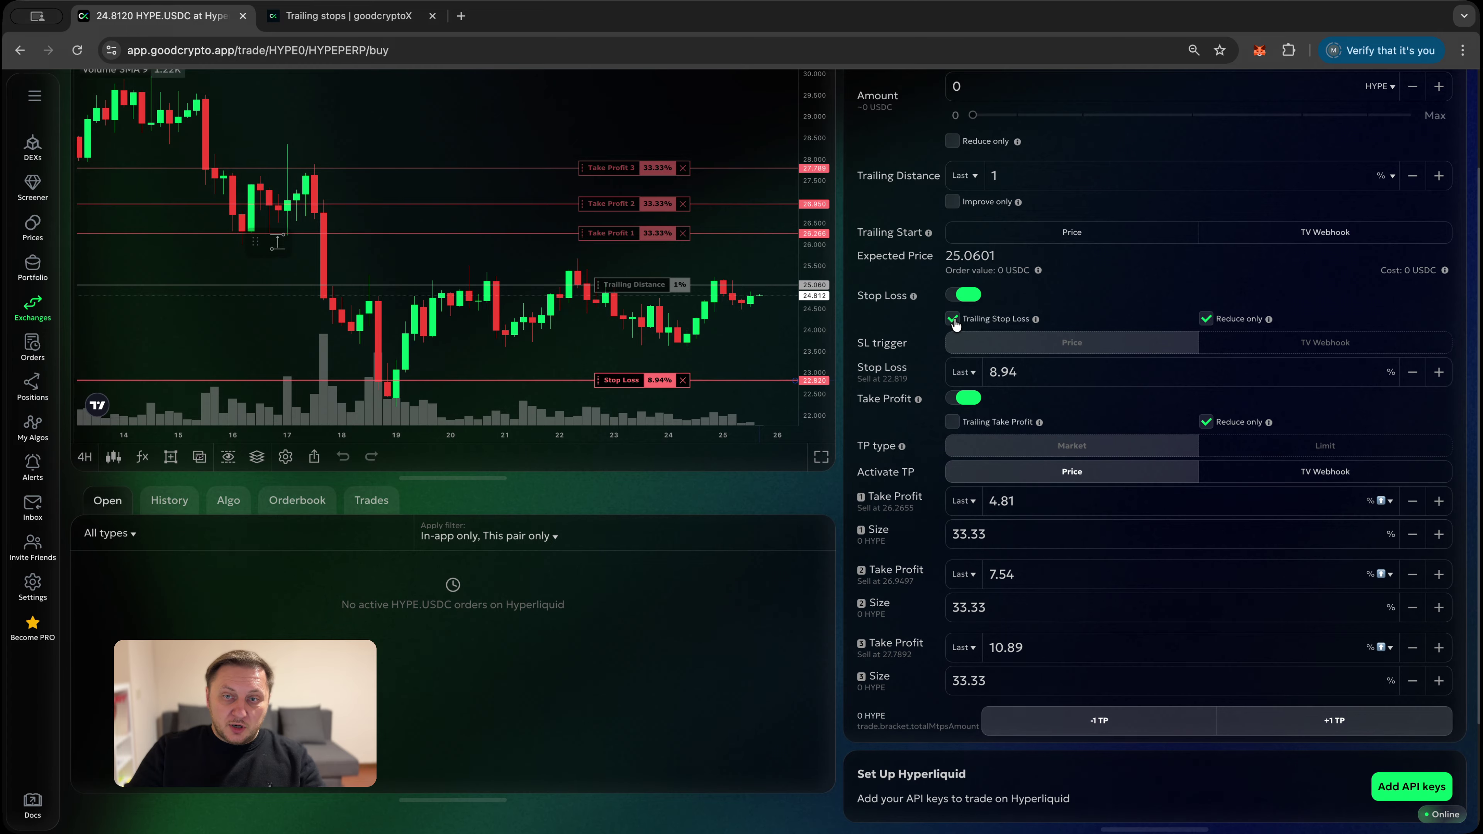
pyautogui.click(953, 321)
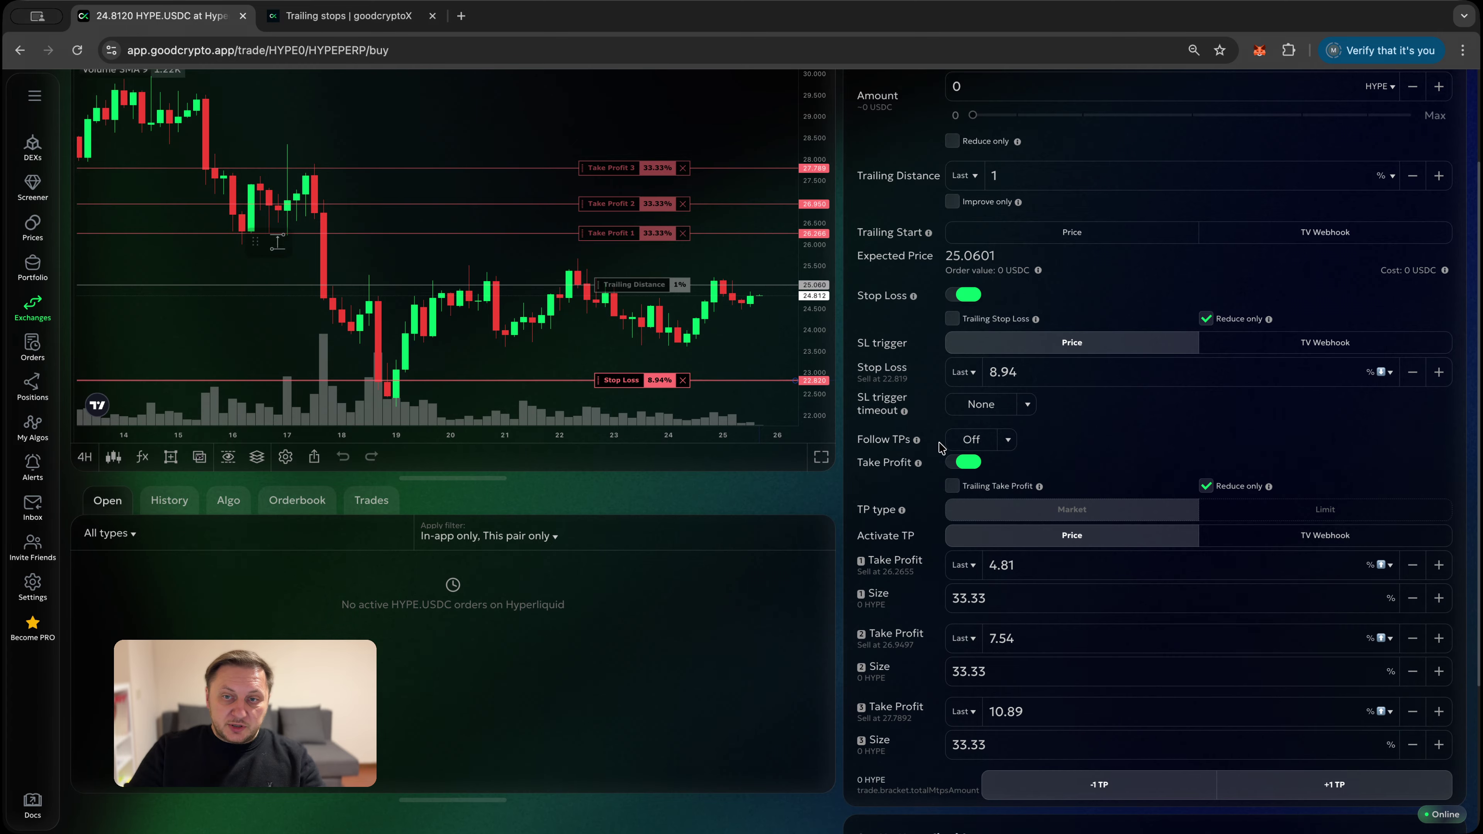
# Set Follow TPs to Move to breakeven and shift the stop loss level on the chart to about 6.23%.
pyautogui.click(978, 441)
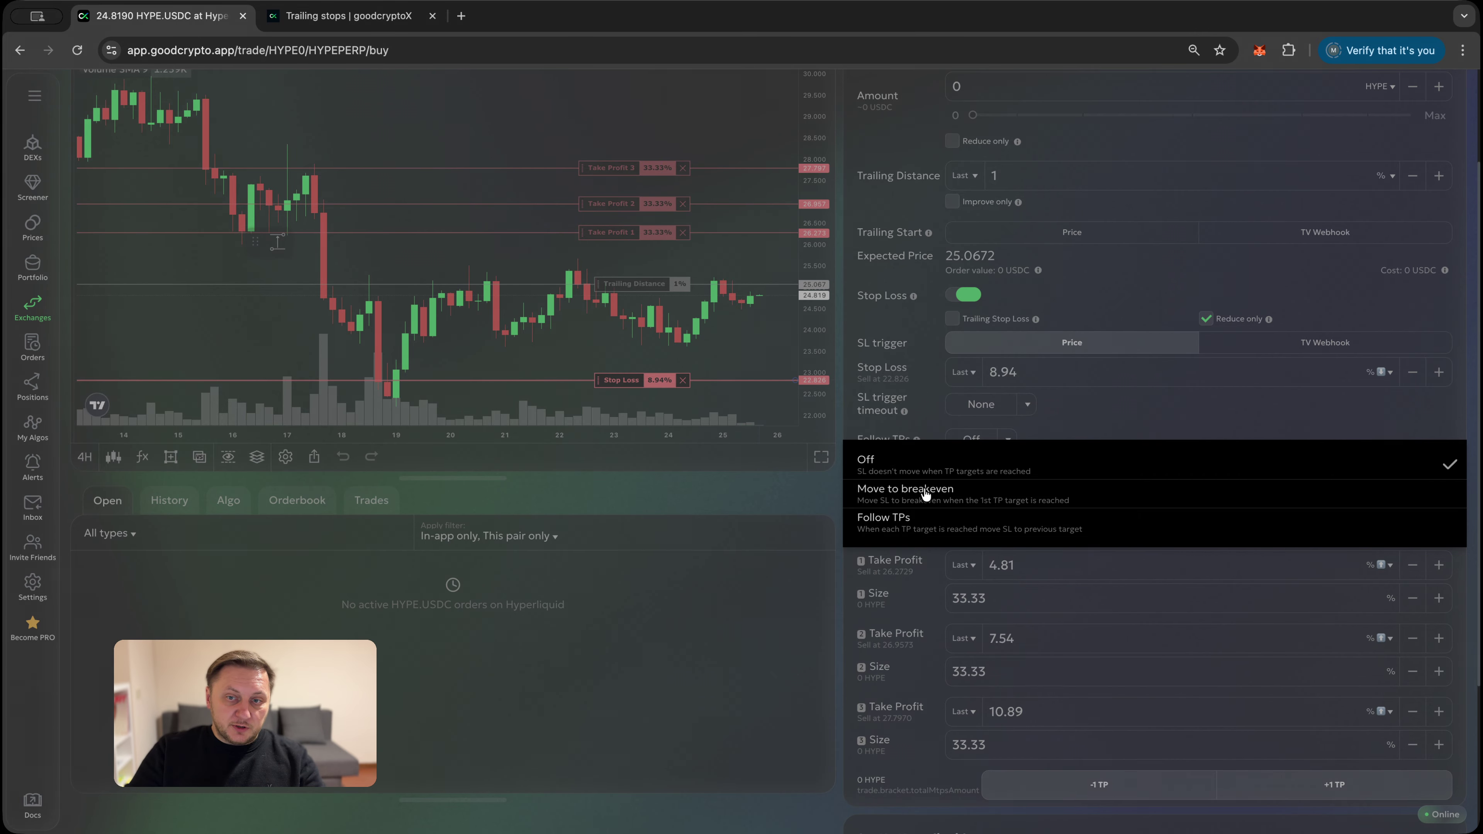
pyautogui.click(926, 493)
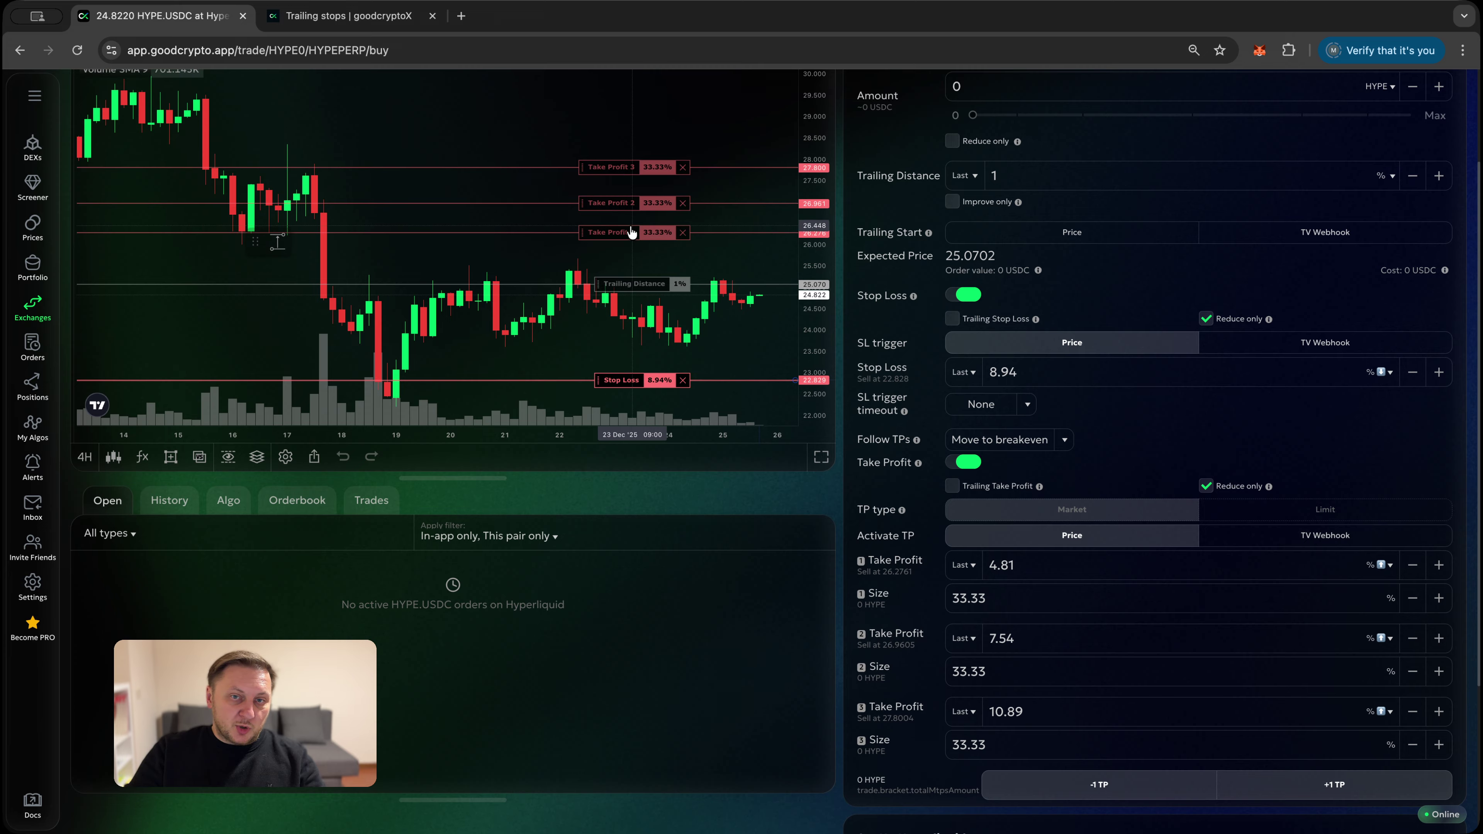
pyautogui.moveTo(623, 387); pyautogui.dragTo(639, 286)
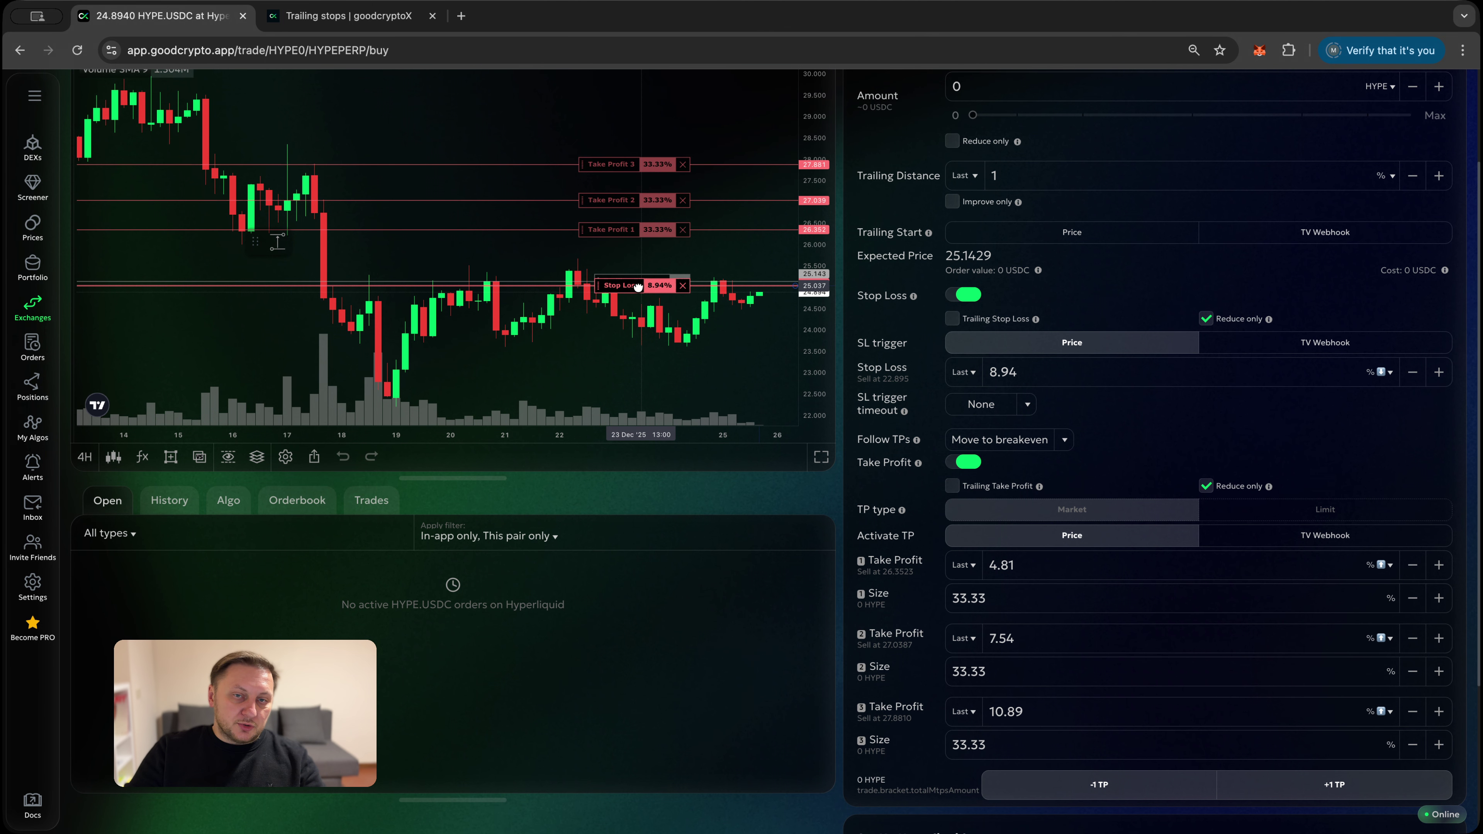
pyautogui.moveTo(637, 286); pyautogui.dragTo(667, 352)
# Look through the SL trigger timeout choices for the buy order, keeping None.
pyautogui.click(1005, 411)
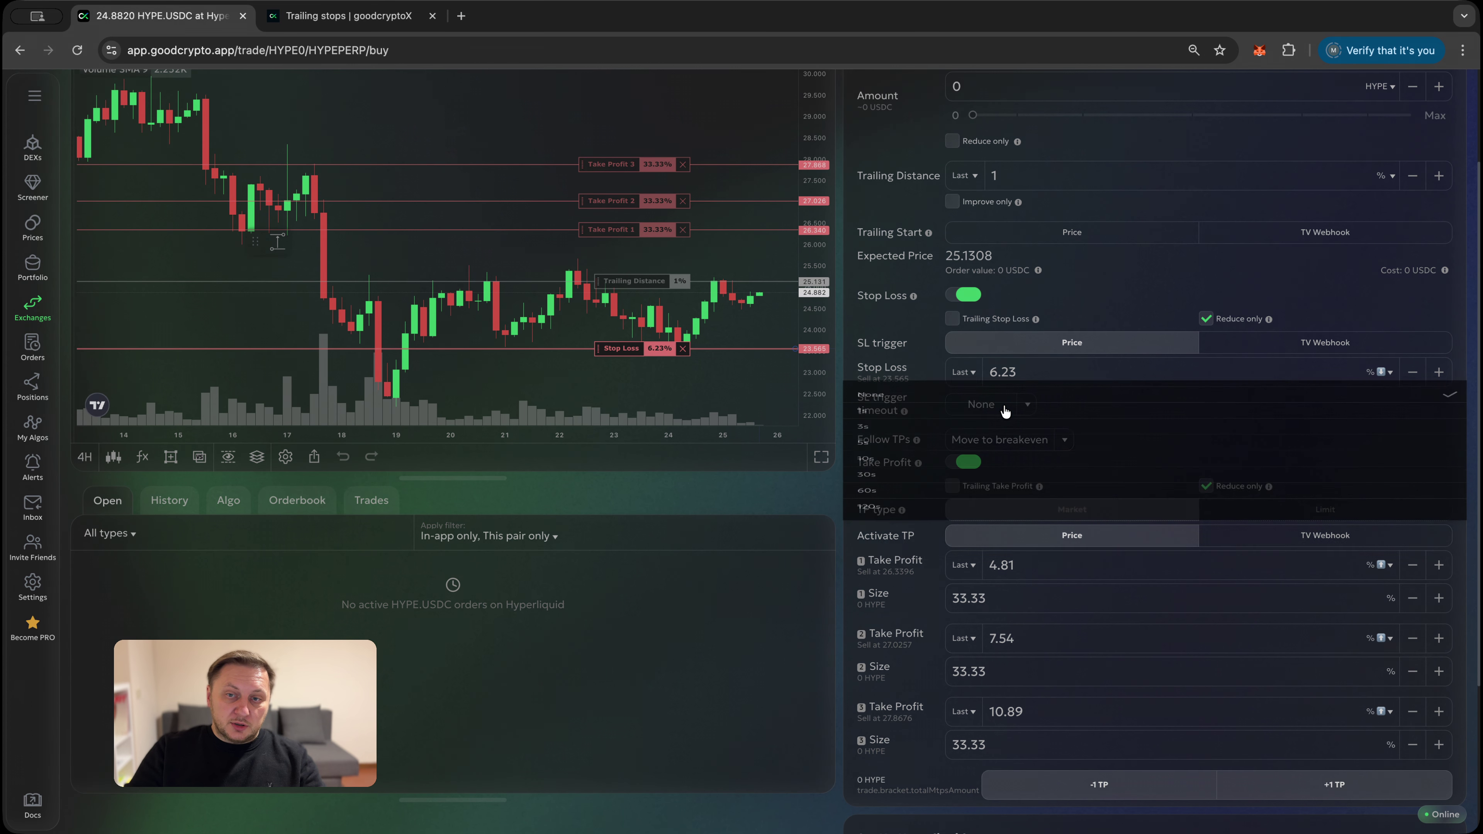
pyautogui.click(914, 379)
pyautogui.click(1000, 412)
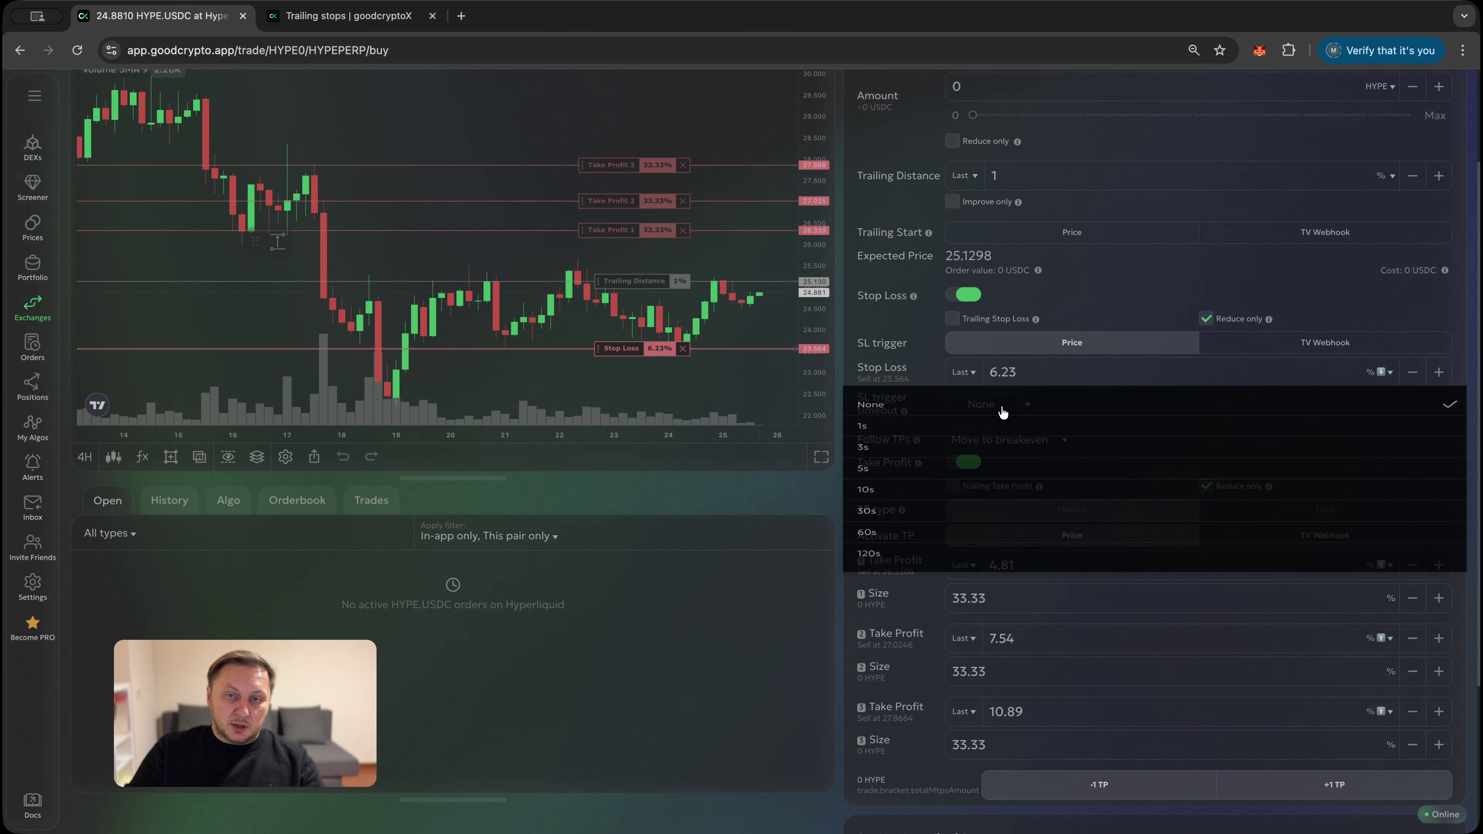
pyautogui.click(1003, 413)
# Set the Follow TPs option to Follow TPs and move the stop loss level on the chart to about 5.79%.
pyautogui.click(1004, 441)
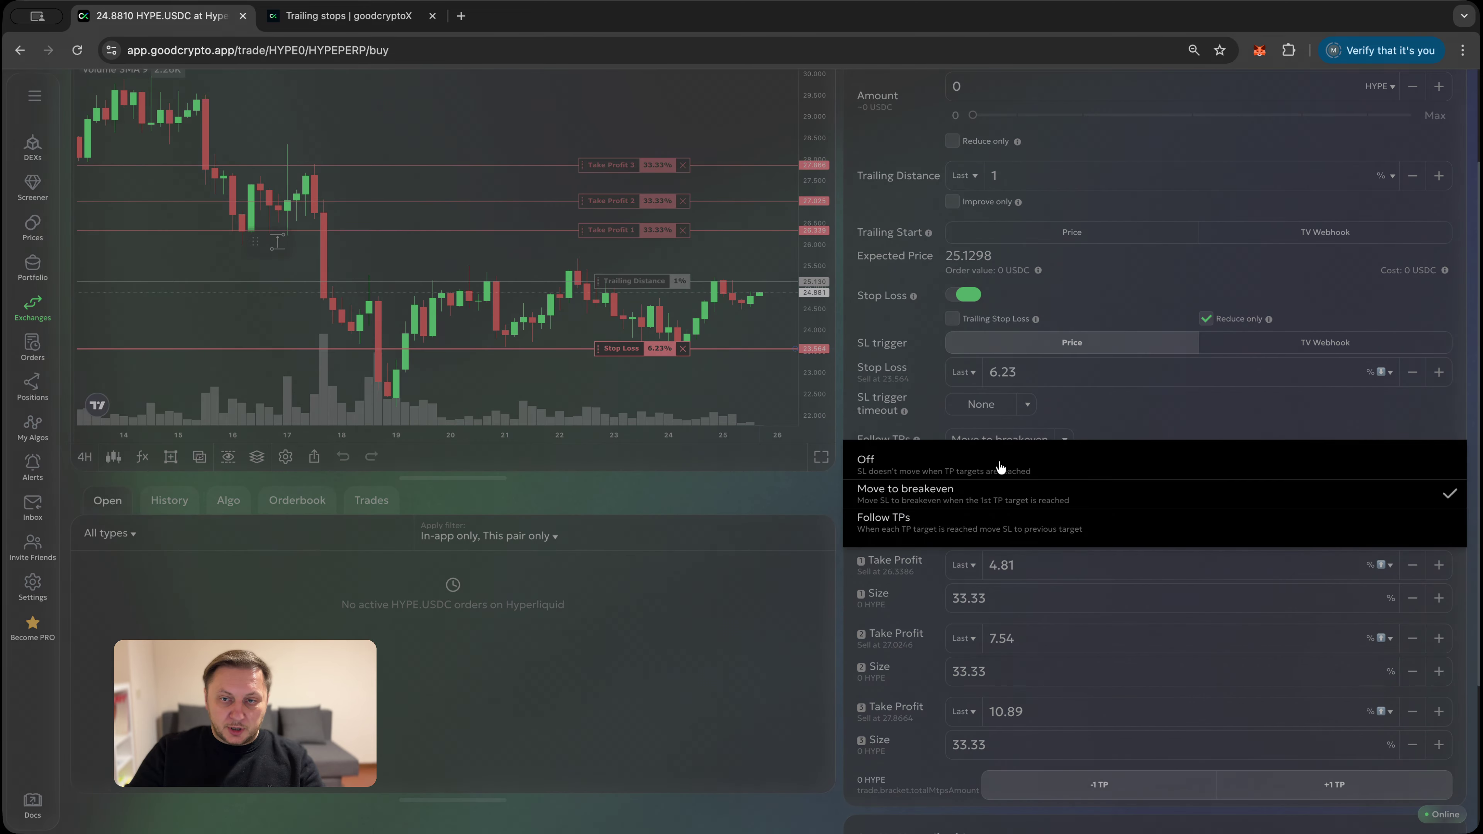
pyautogui.click(971, 517)
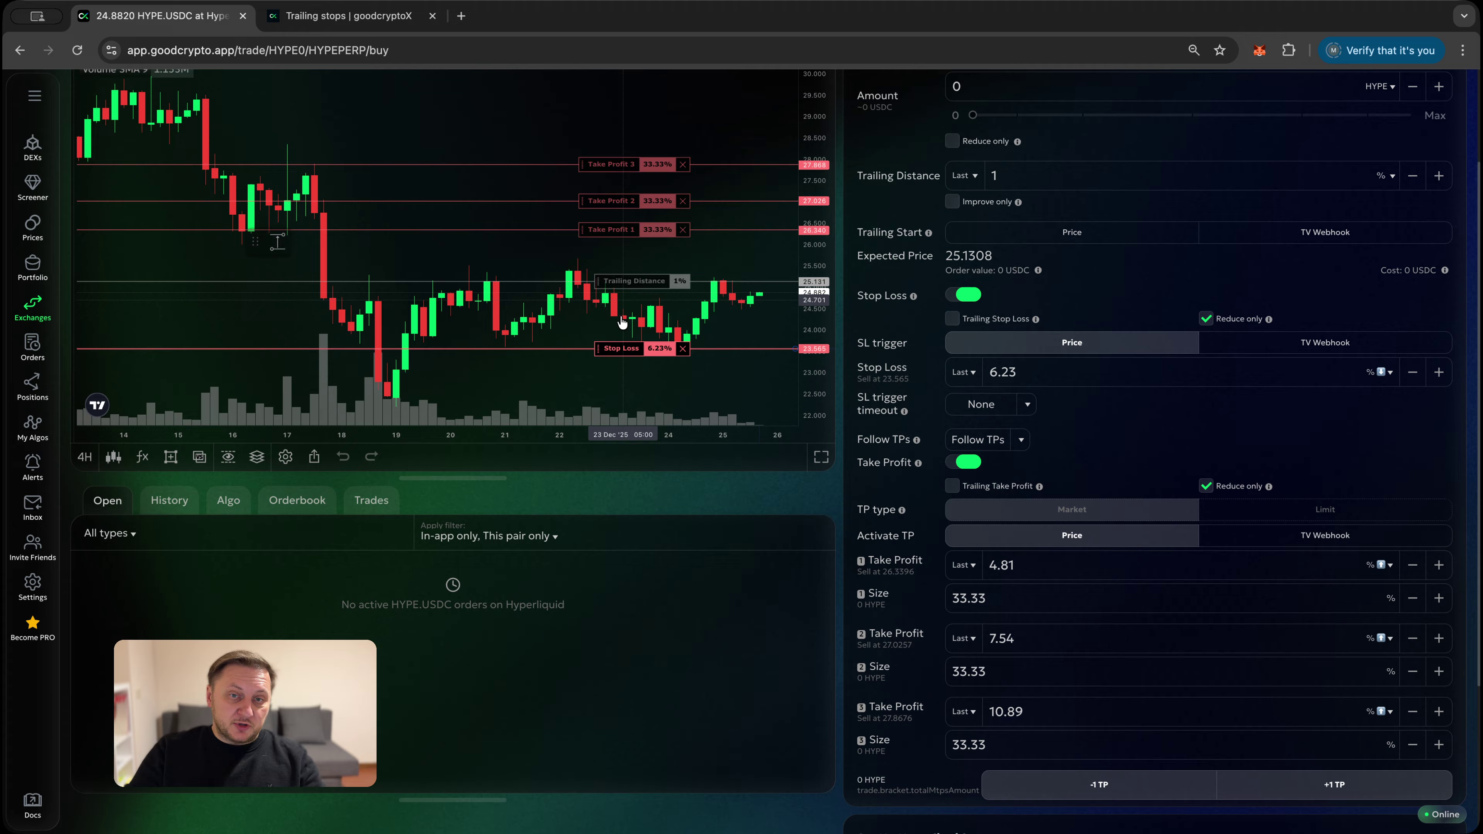
pyautogui.moveTo(623, 350)
pyautogui.mouseDown()
pyautogui.moveTo(633, 283)
pyautogui.moveTo(633, 351)
pyautogui.mouseUp()
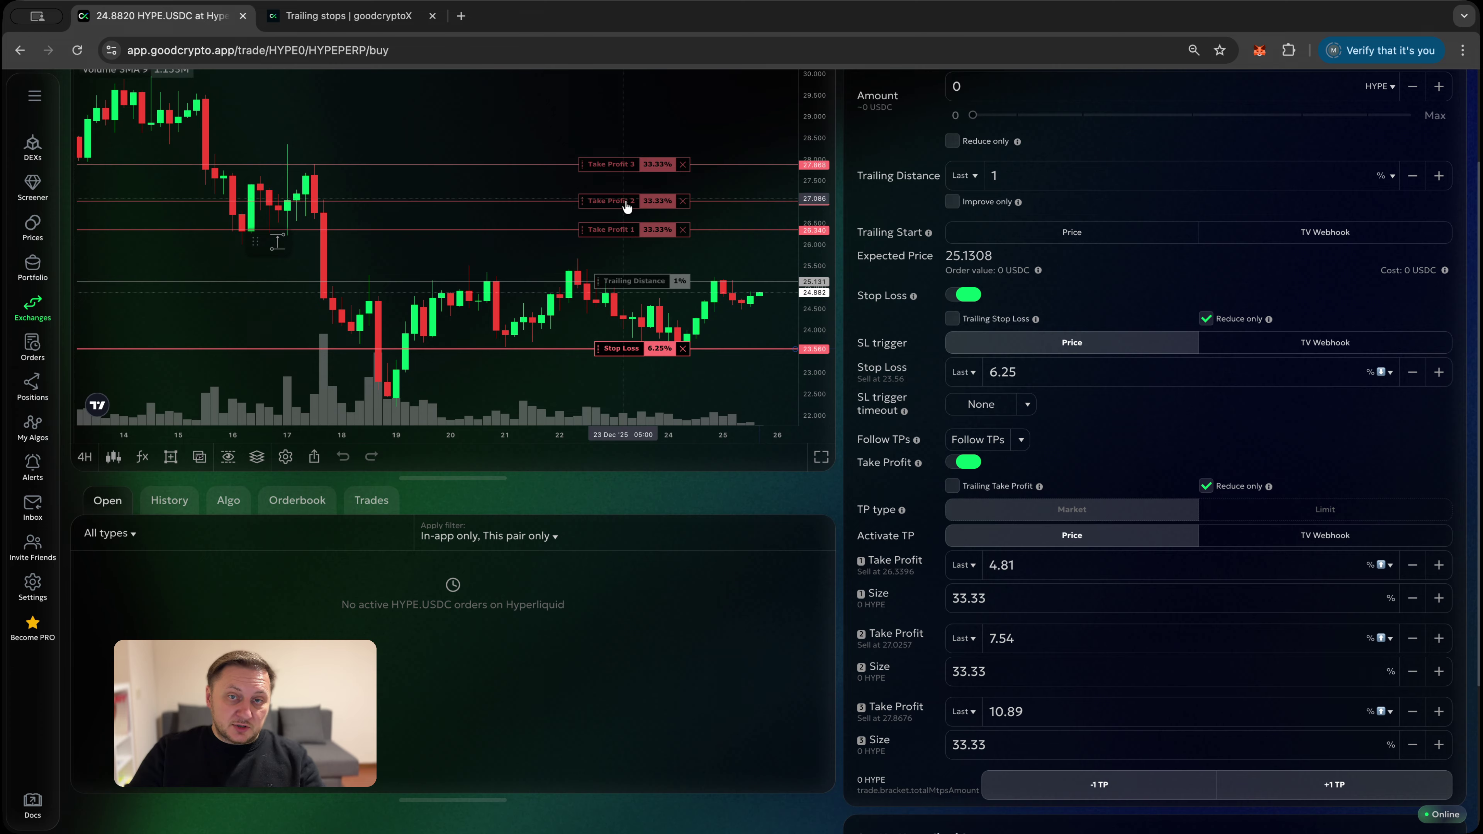
pyautogui.moveTo(624, 351)
pyautogui.mouseDown()
pyautogui.moveTo(625, 229)
pyautogui.moveTo(614, 348)
pyautogui.mouseUp()
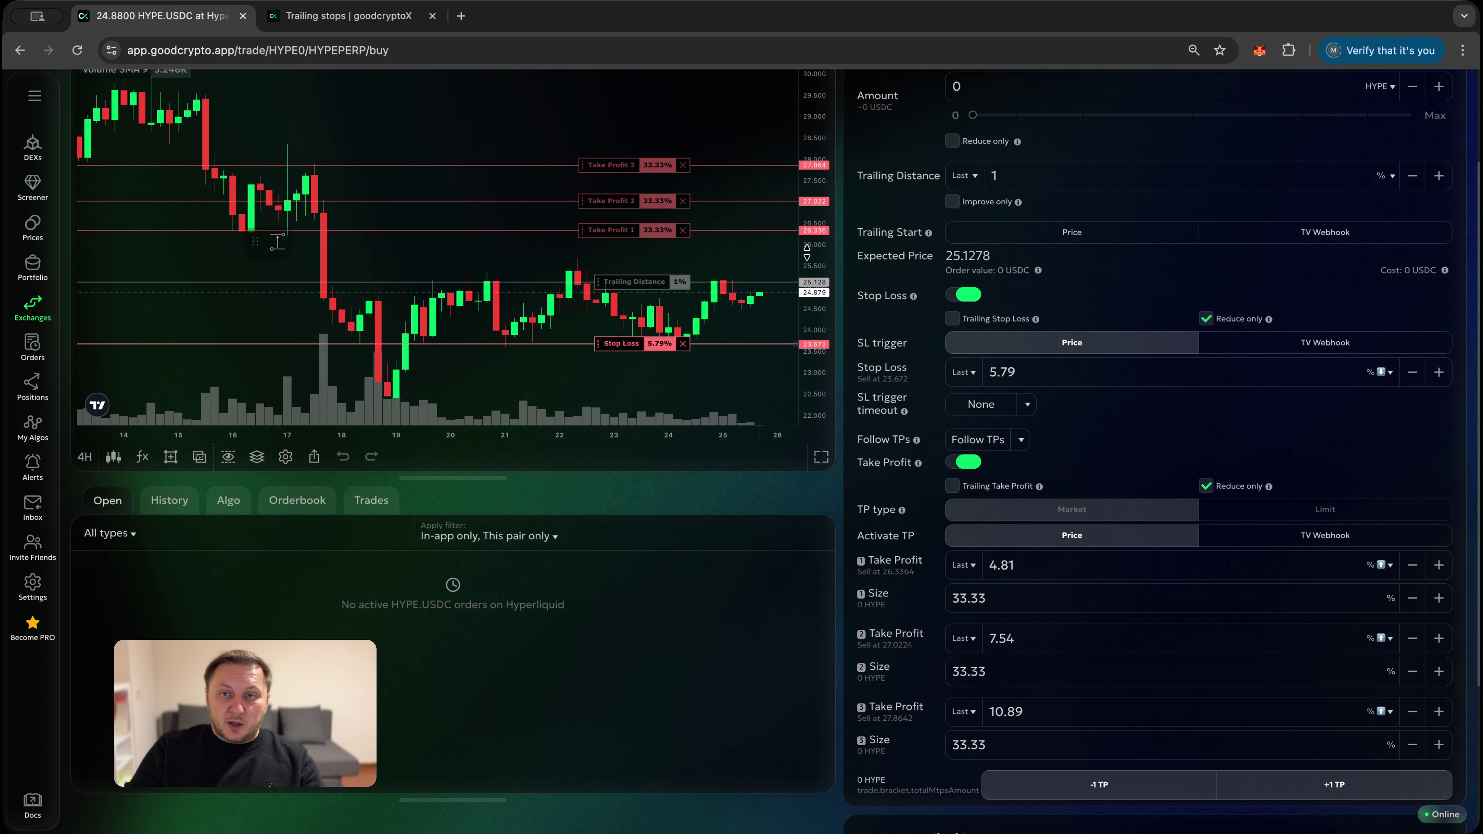
# Review the buy order's additional stop, trailing stop and reverse trailing stop order types.
pyautogui.scroll(3, 888, 205)
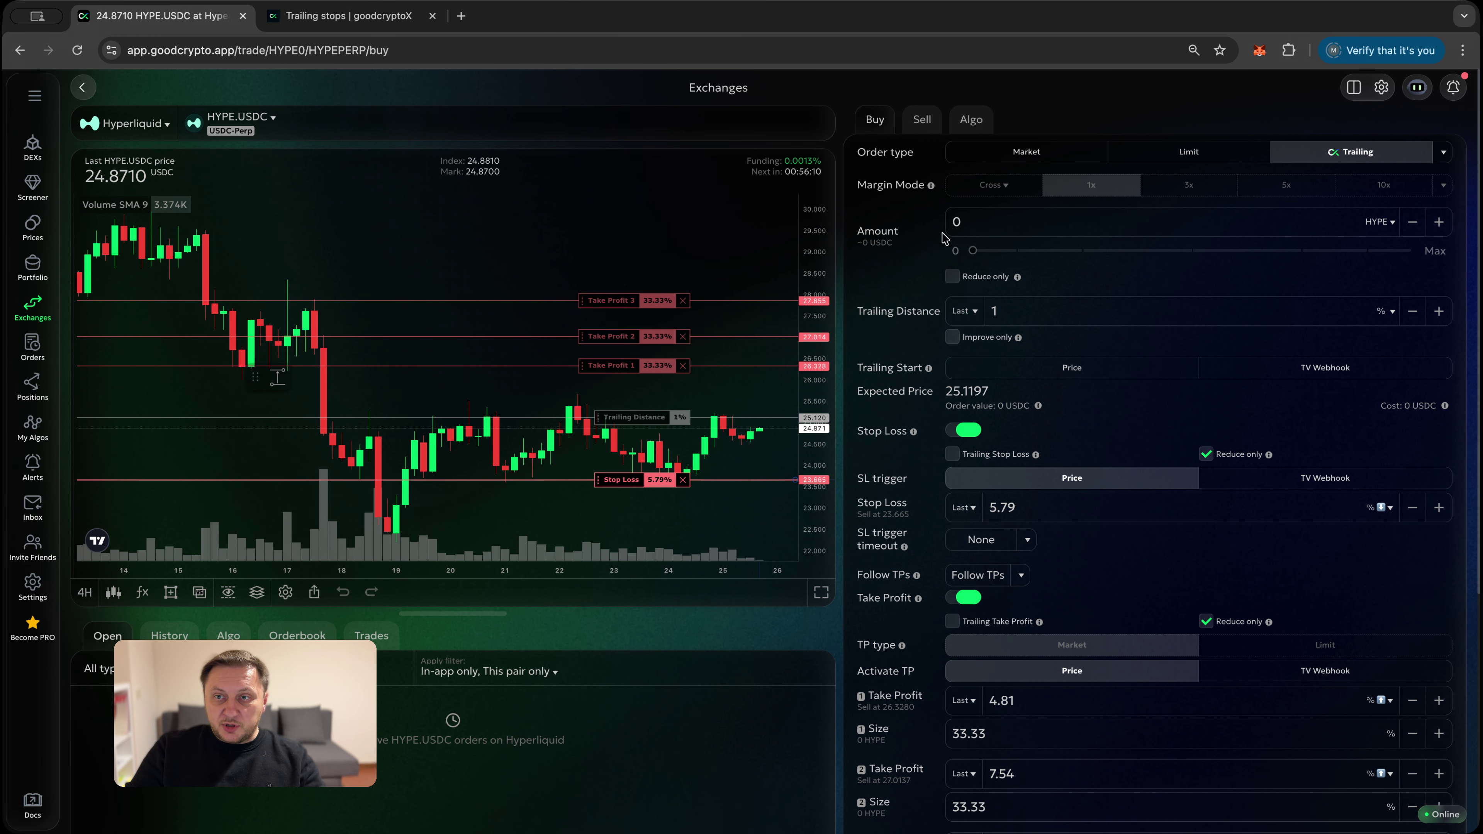
pyautogui.click(1367, 155)
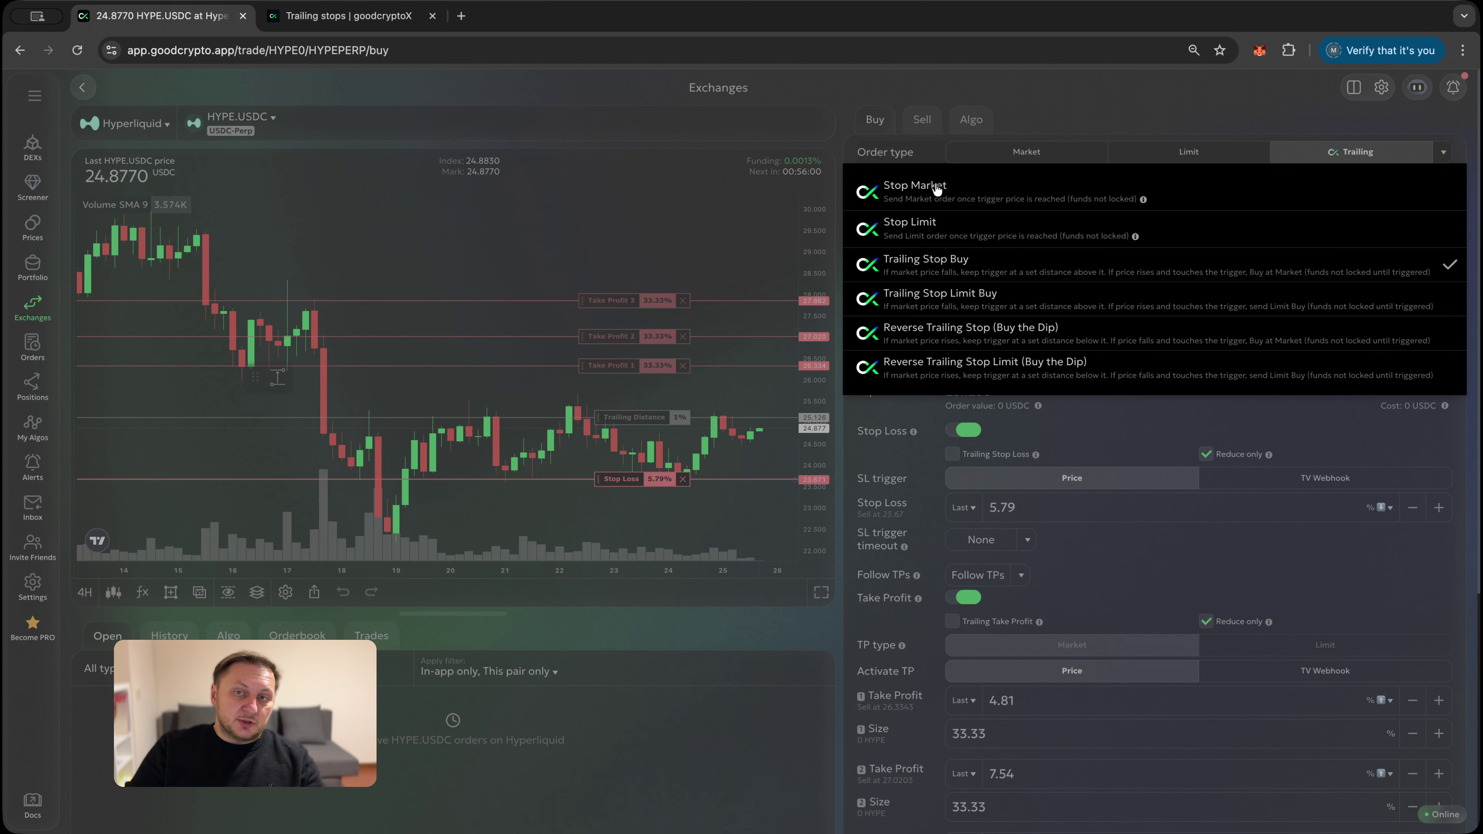
pyautogui.click(886, 451)
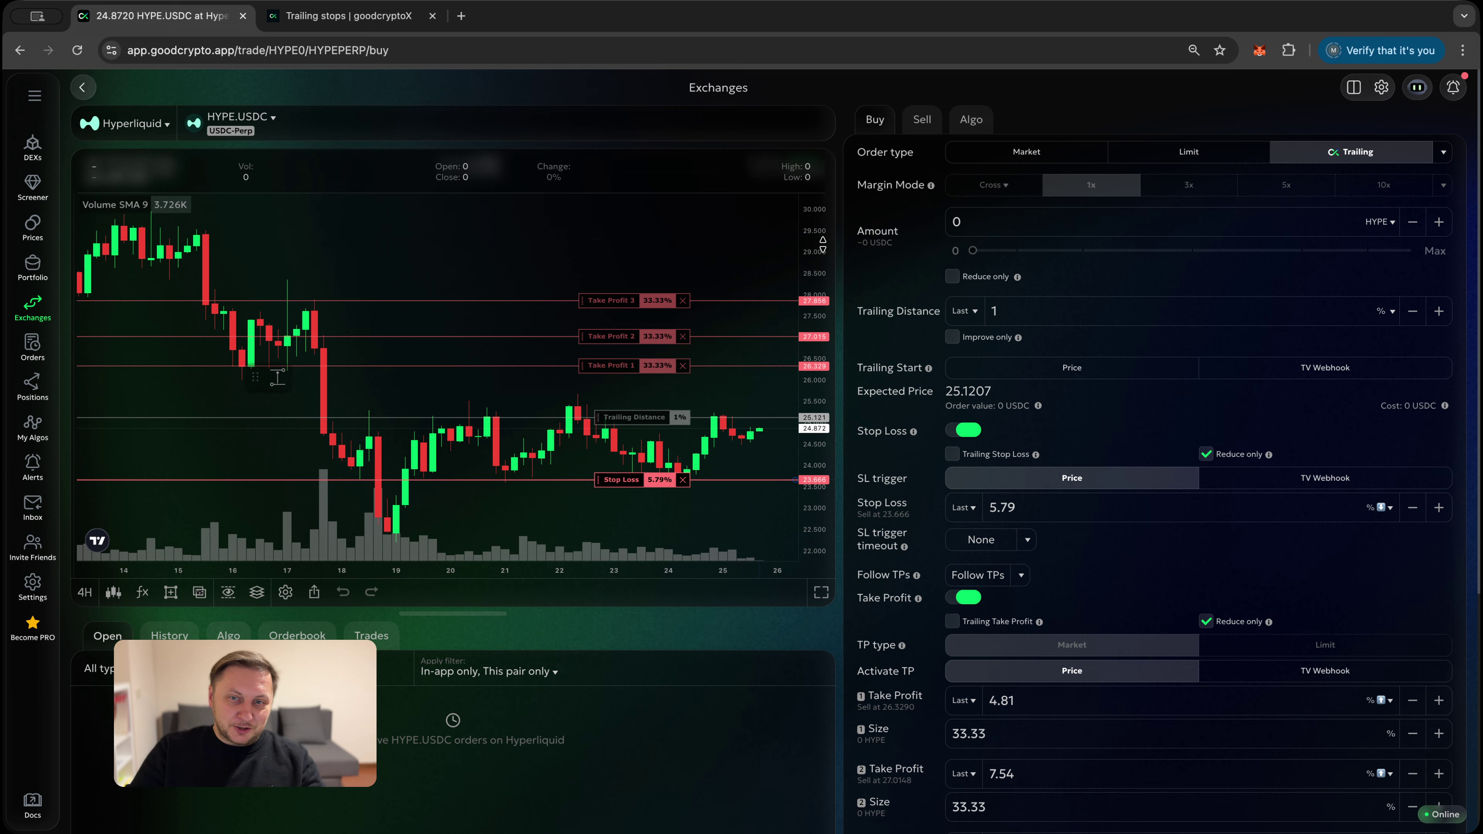
pyautogui.moveTo(816, 236); pyautogui.dragTo(817, 263)
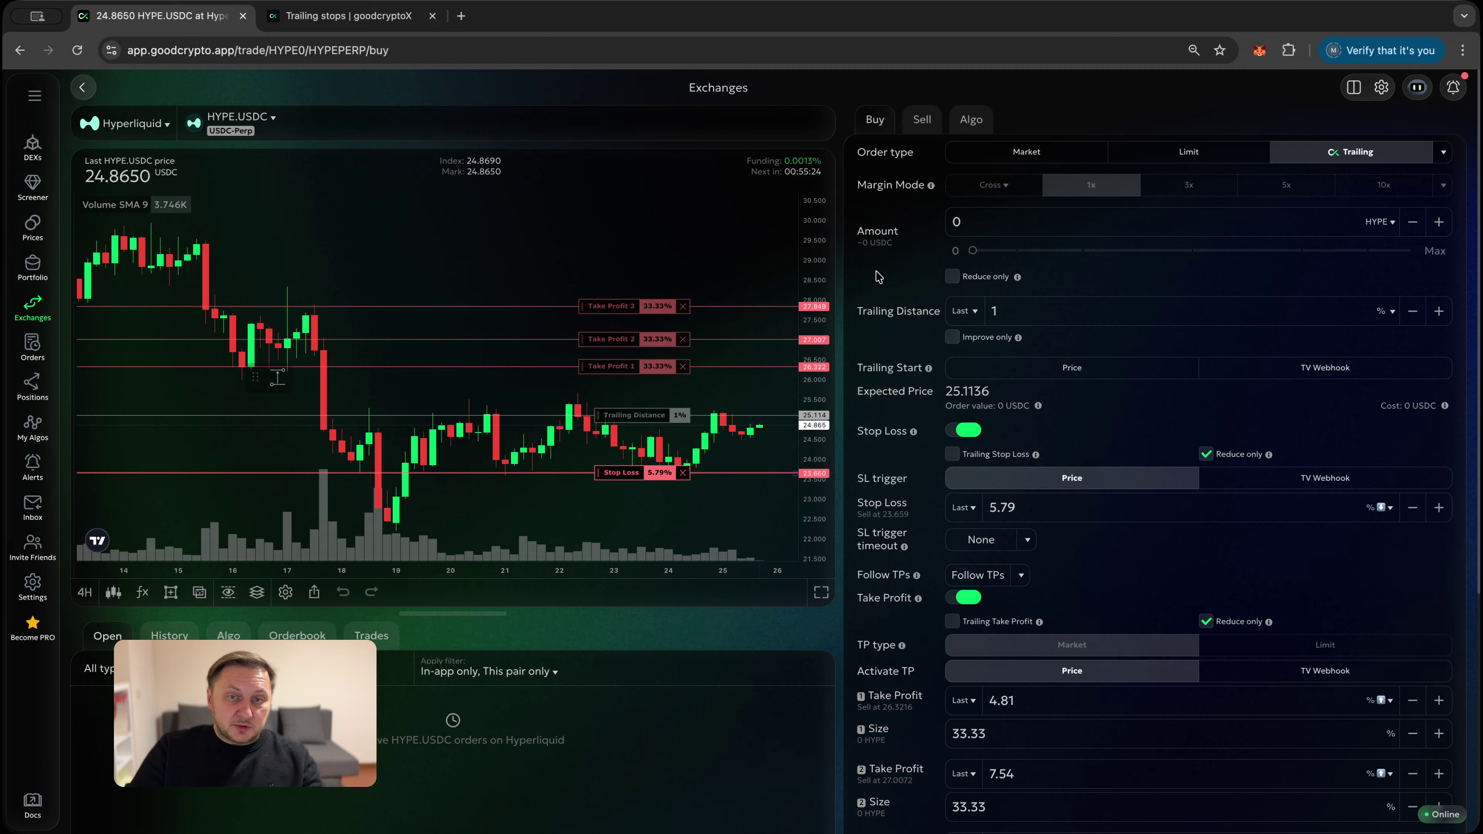
pyautogui.click(1444, 153)
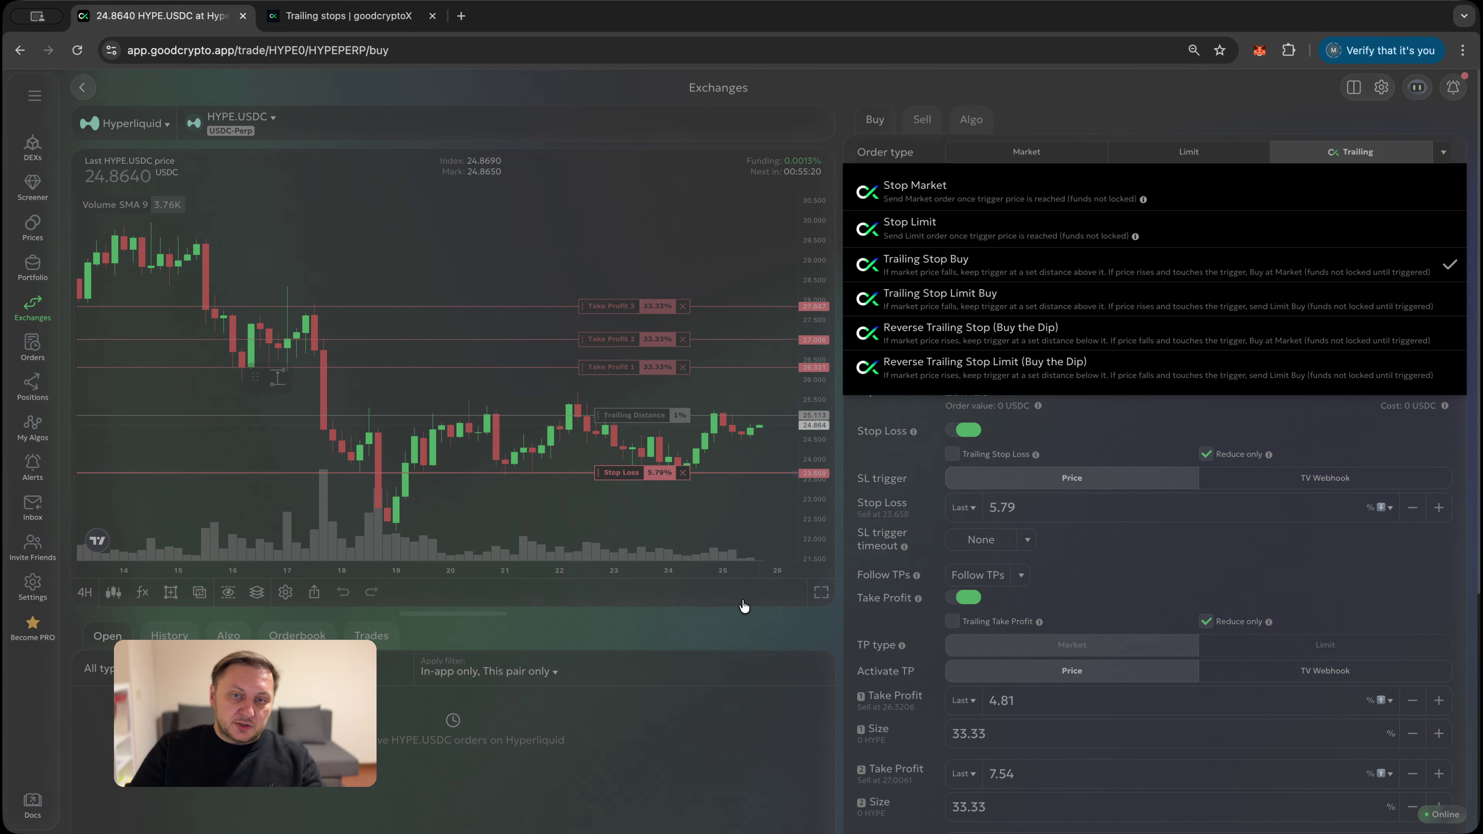
# Look through the settings of the DCA, Grid and Infinity Trail algos for HYPE.USDC, finishing on Grid.
pyautogui.click(759, 520)
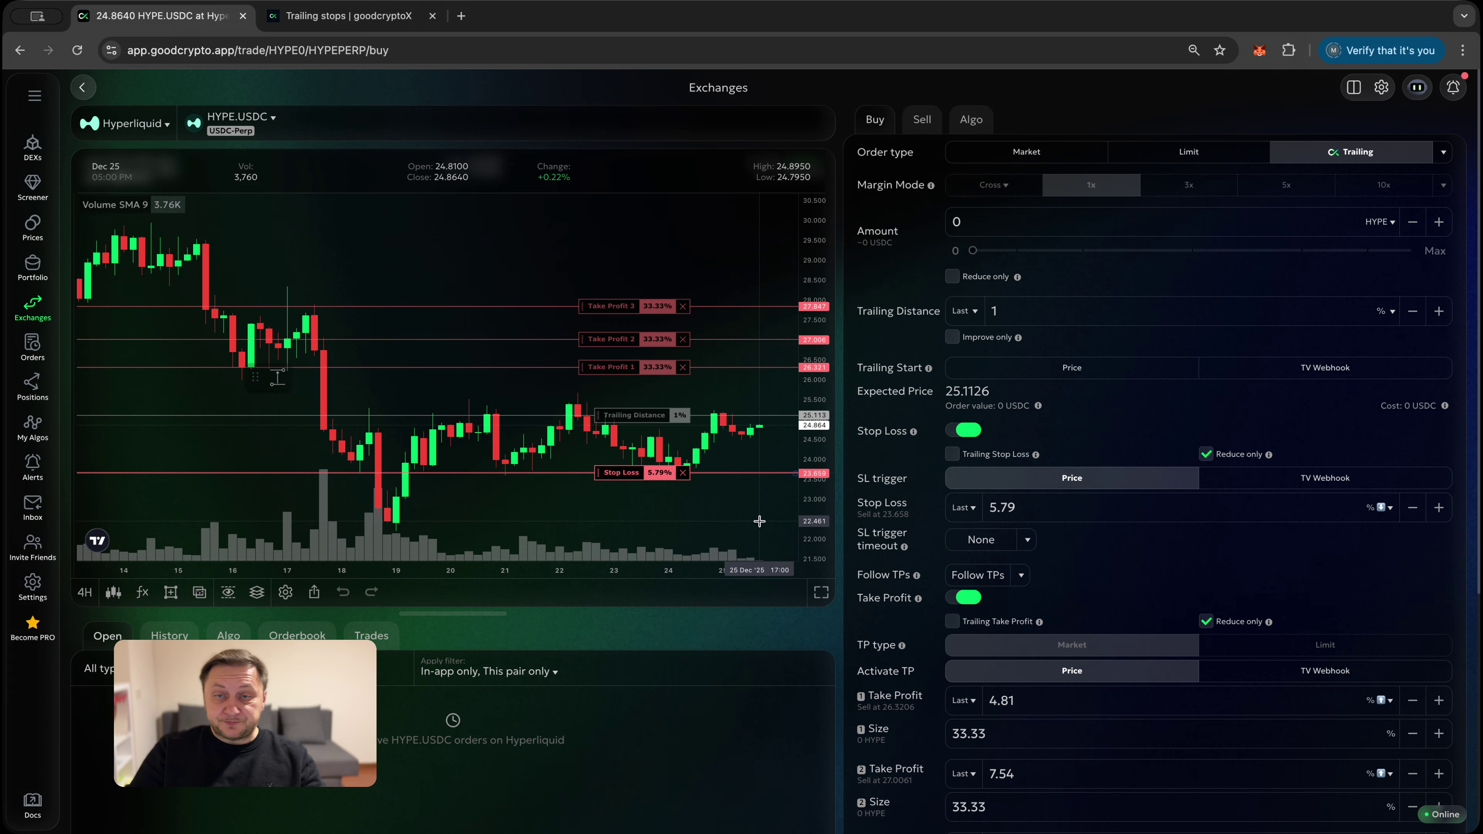
pyautogui.click(970, 121)
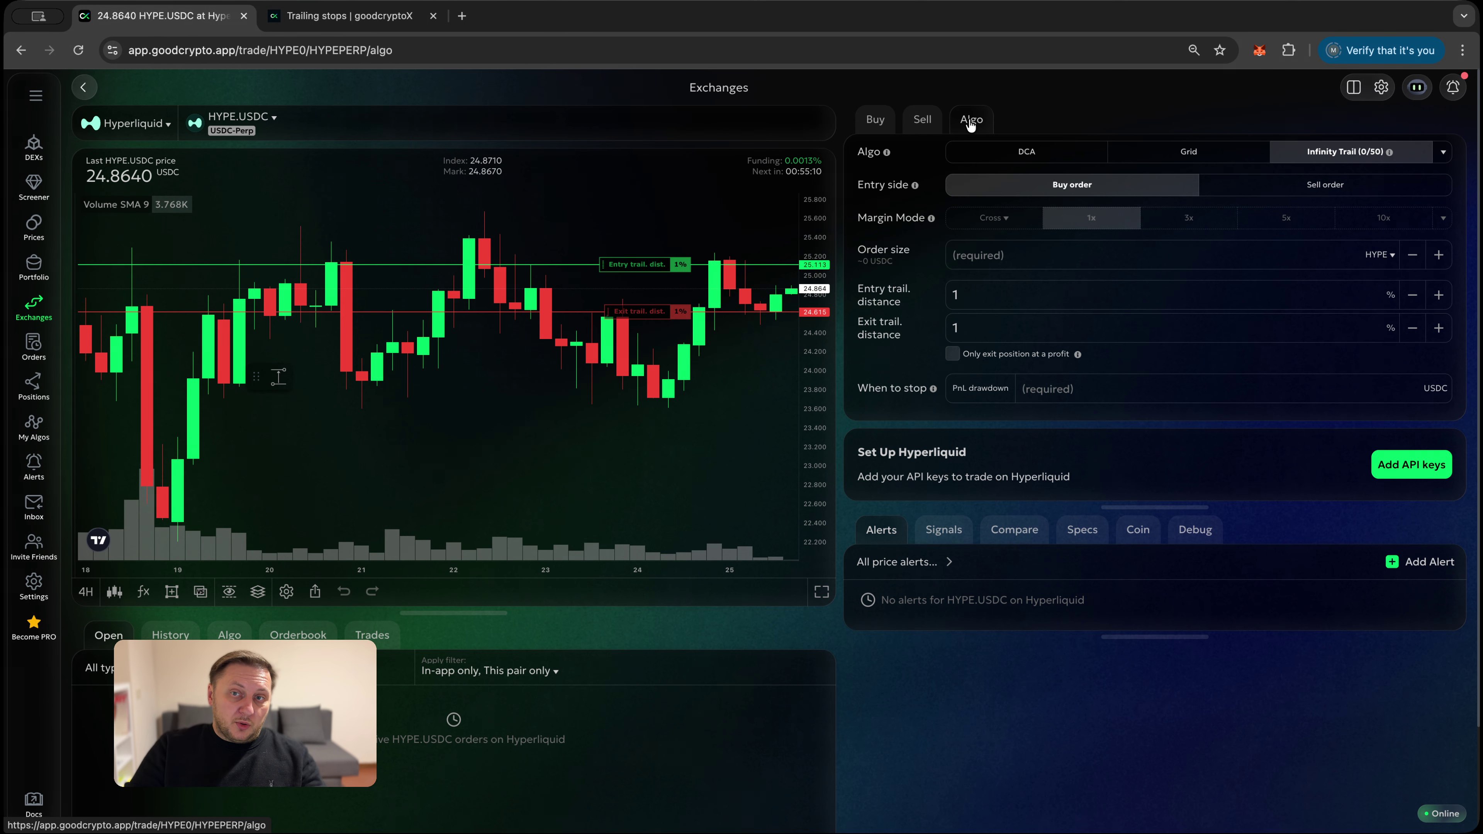
pyautogui.click(1017, 158)
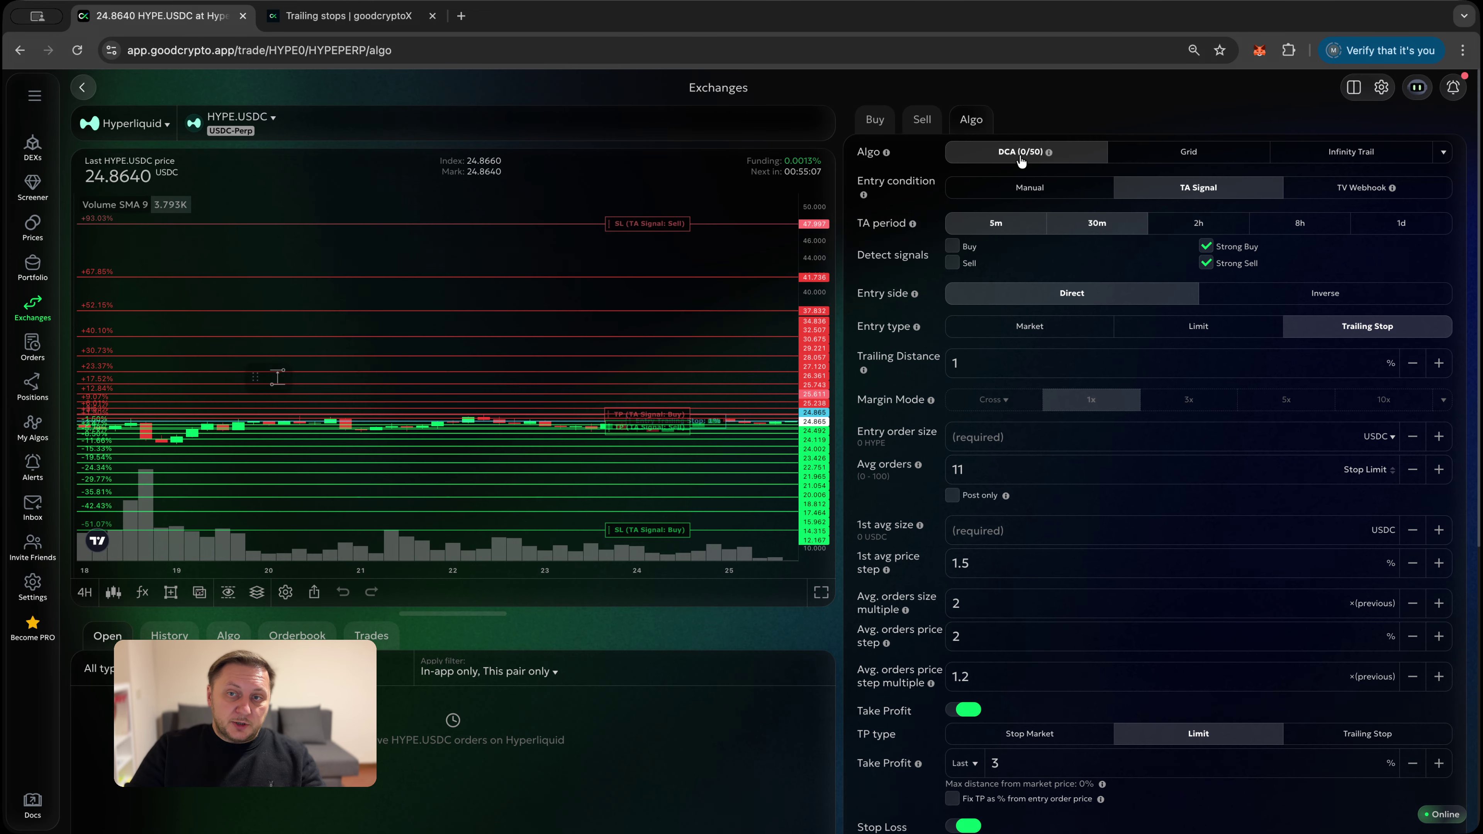
pyautogui.click(1169, 152)
pyautogui.click(1337, 153)
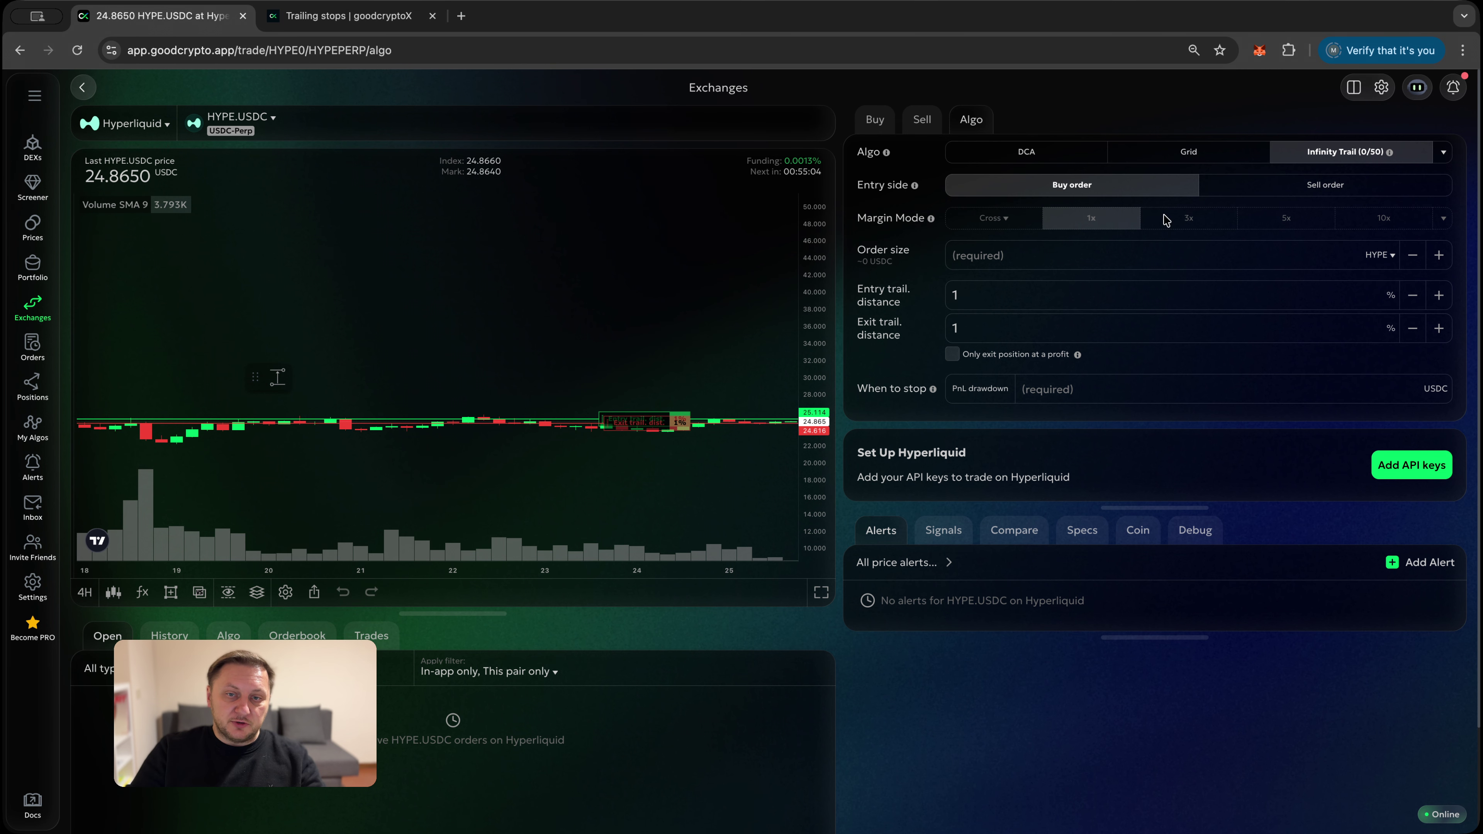
pyautogui.click(1195, 151)
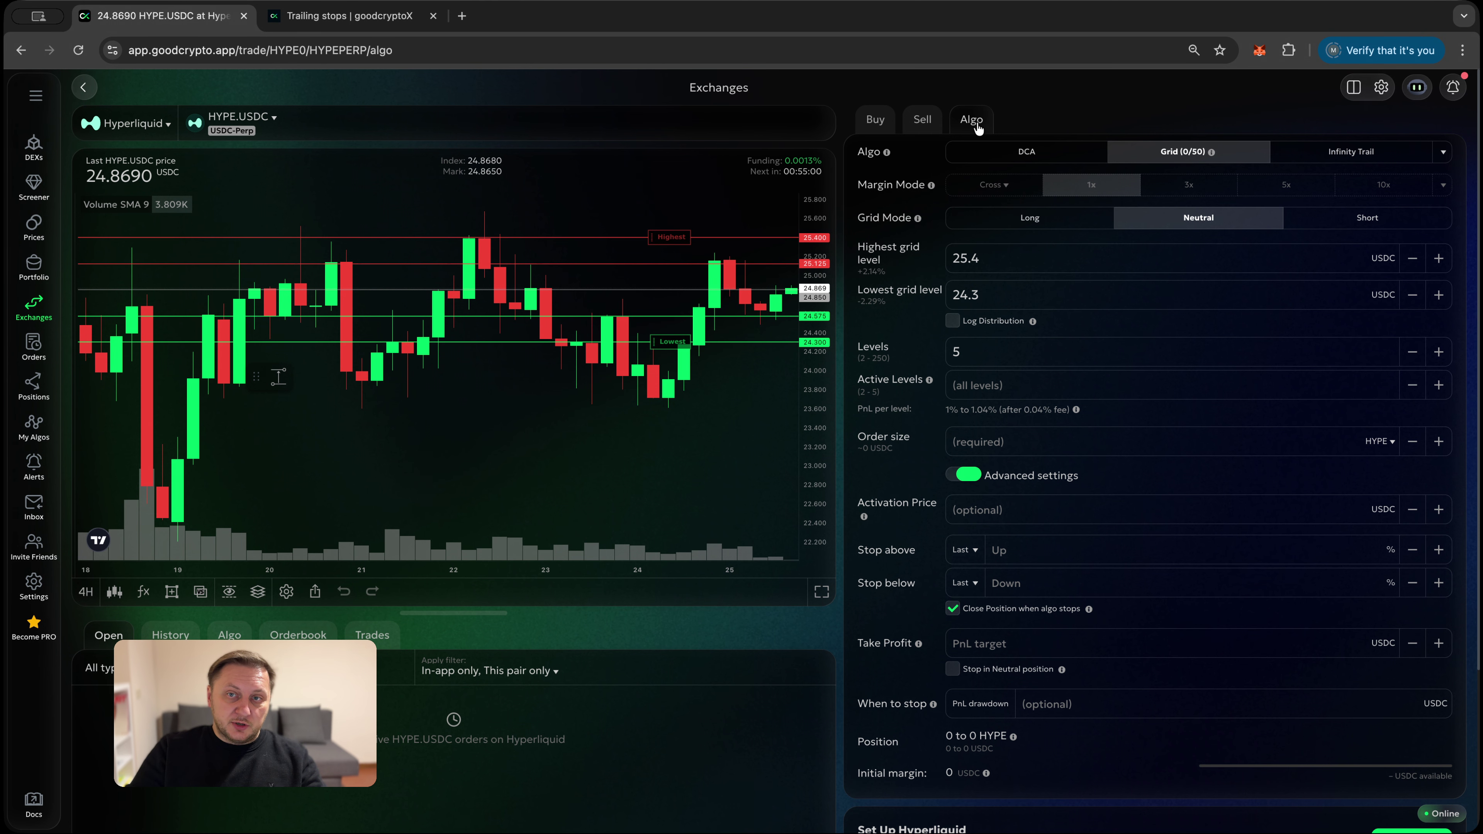
# Return to the buy order form and review the available stop and trailing order types.
pyautogui.click(874, 121)
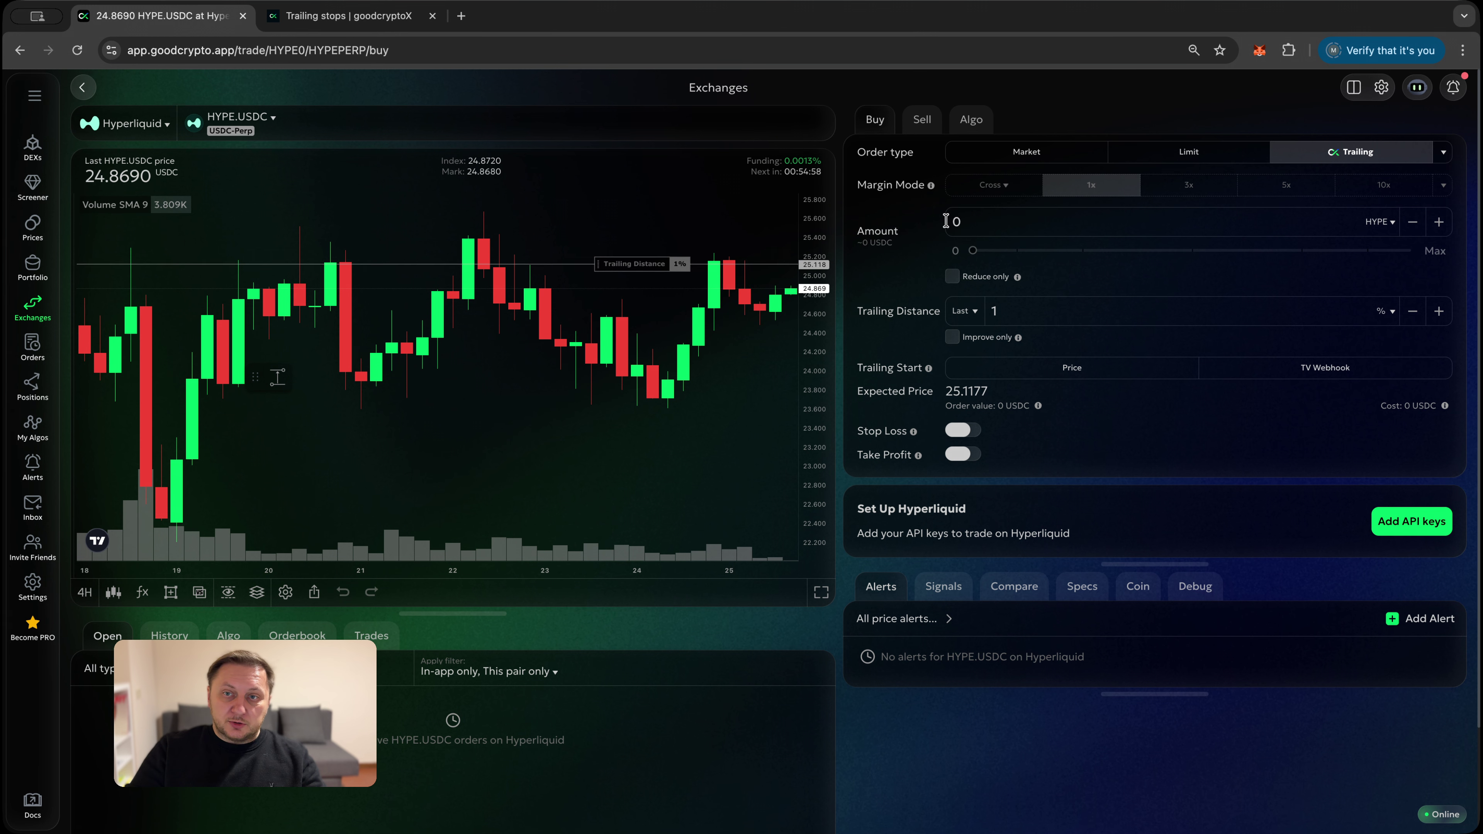
pyautogui.click(1443, 152)
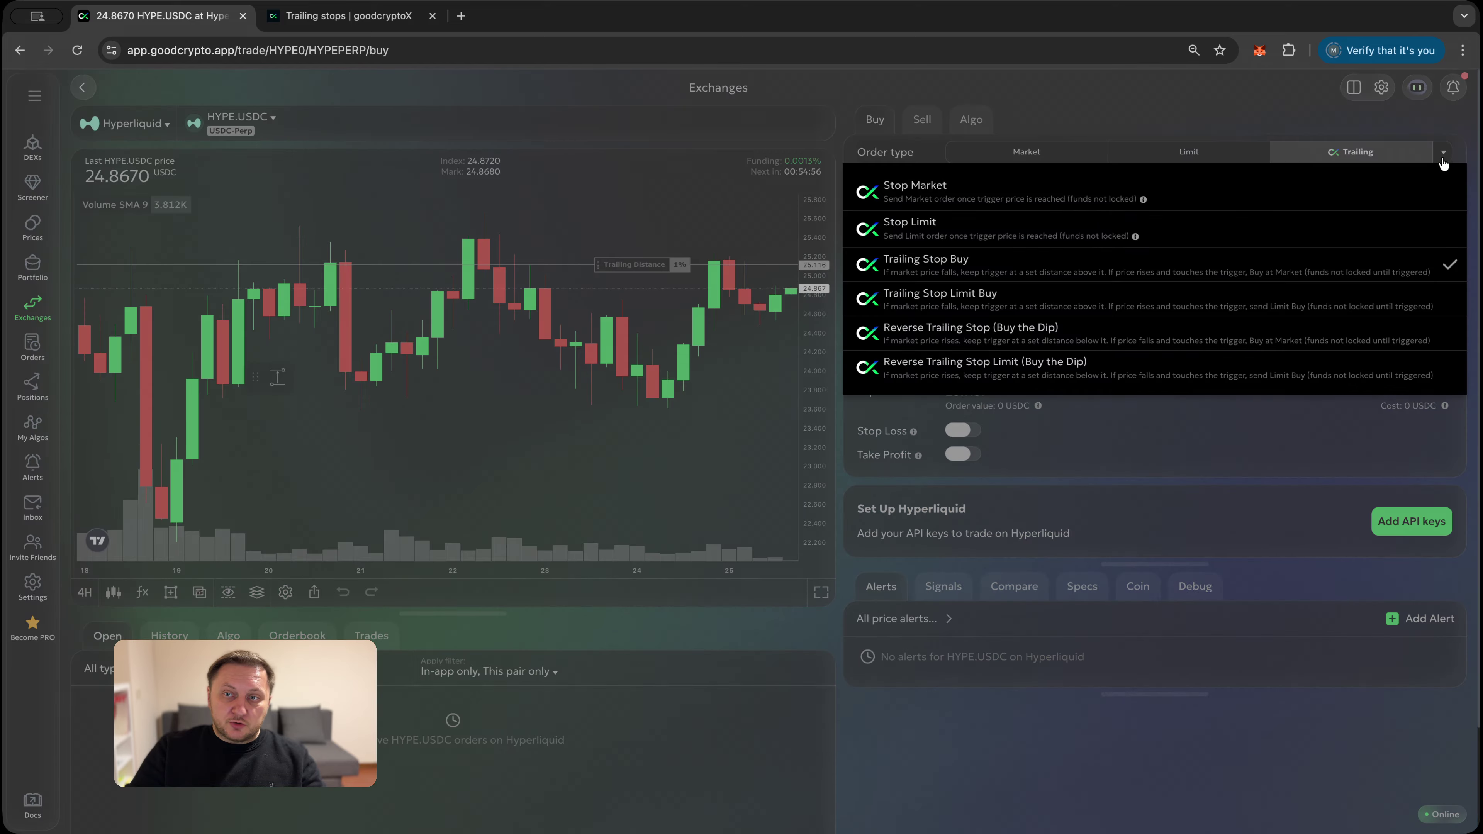
pyautogui.click(903, 423)
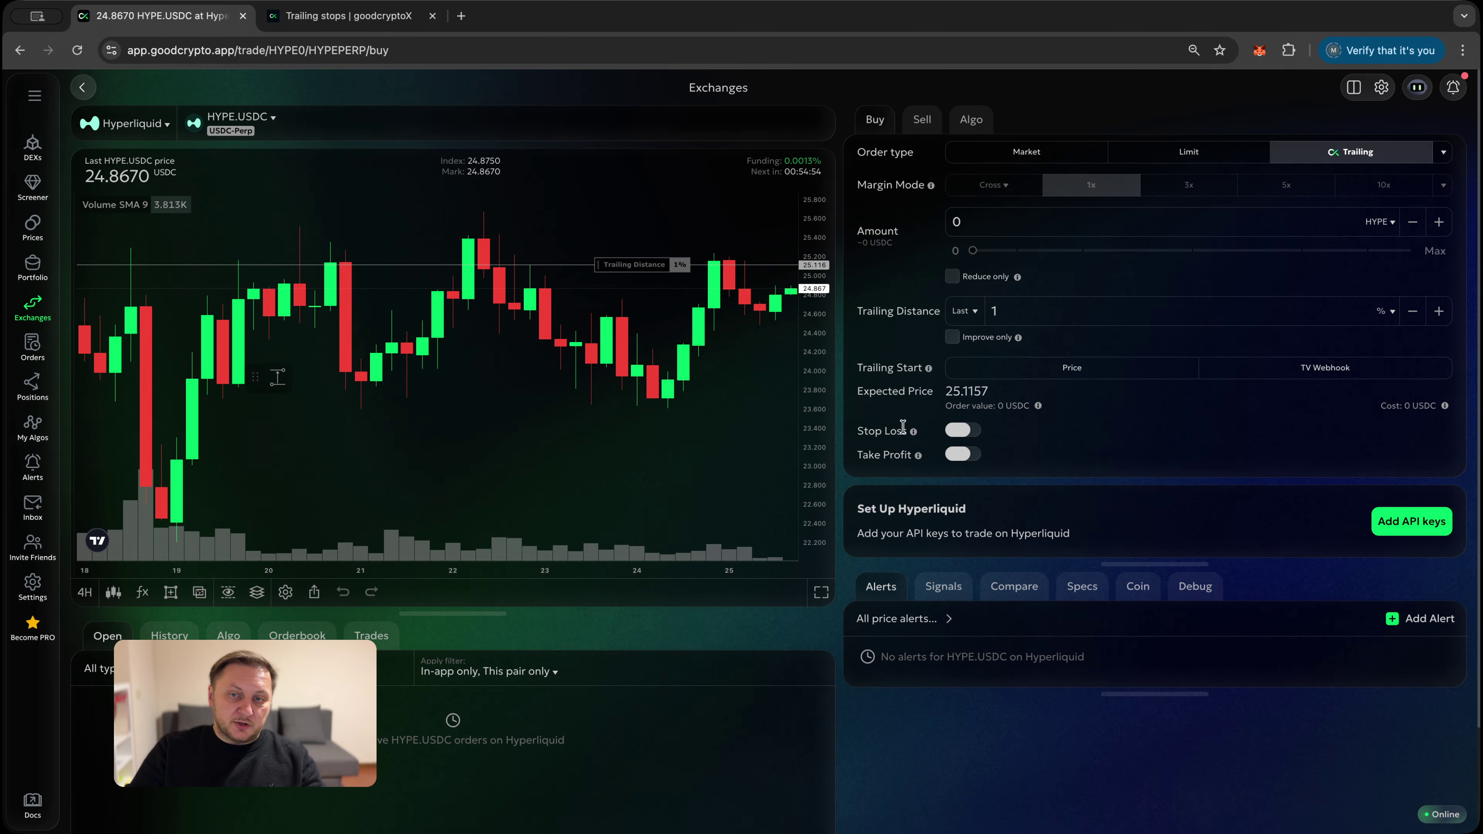
# Enable Take Profit and Stop Loss on the trailing buy order and review their settings.
pyautogui.click(959, 455)
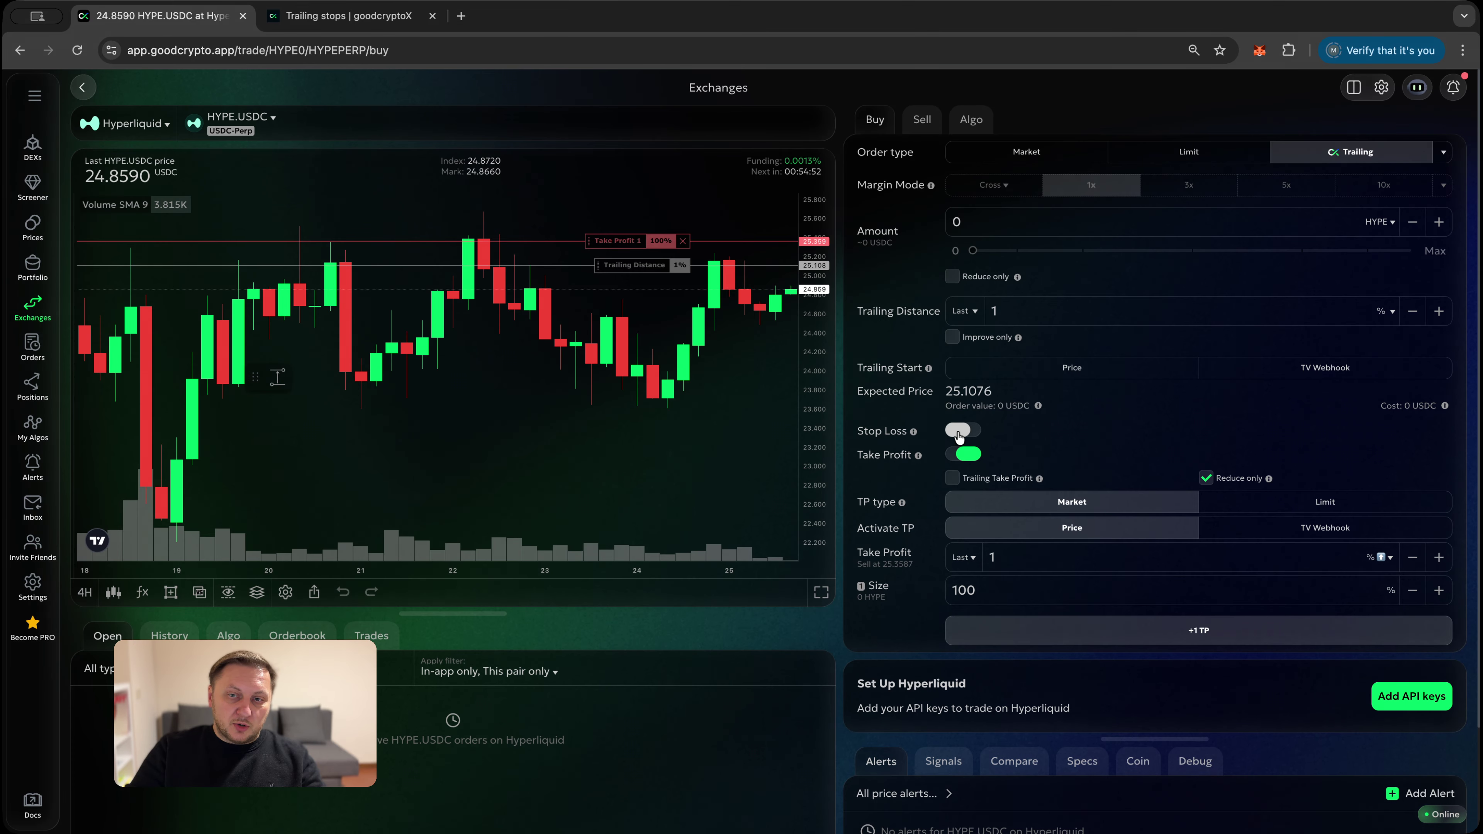
pyautogui.click(960, 430)
pyautogui.scroll(-2, 1043, 498)
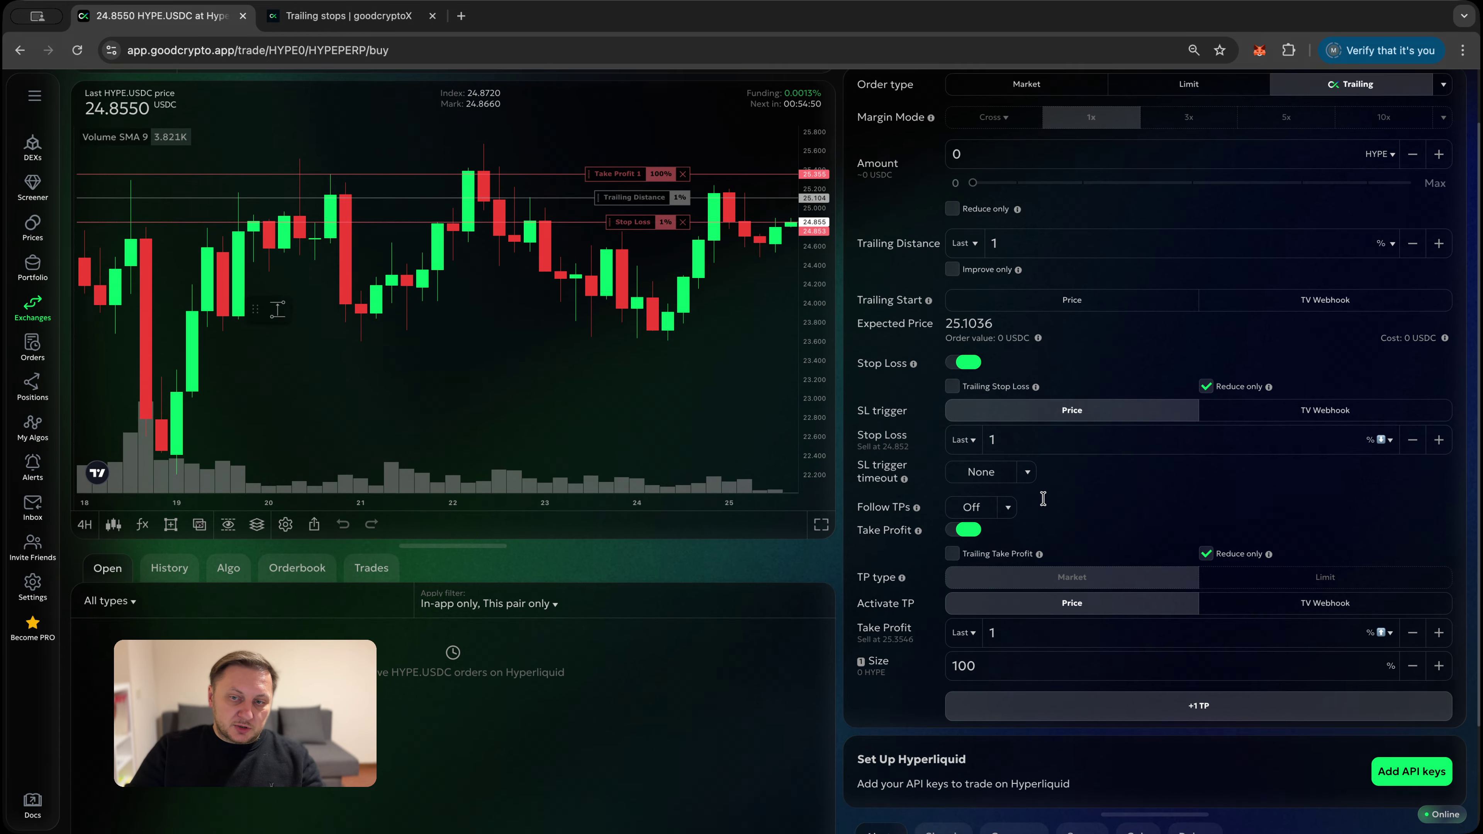
pyautogui.scroll(-1, 1042, 502)
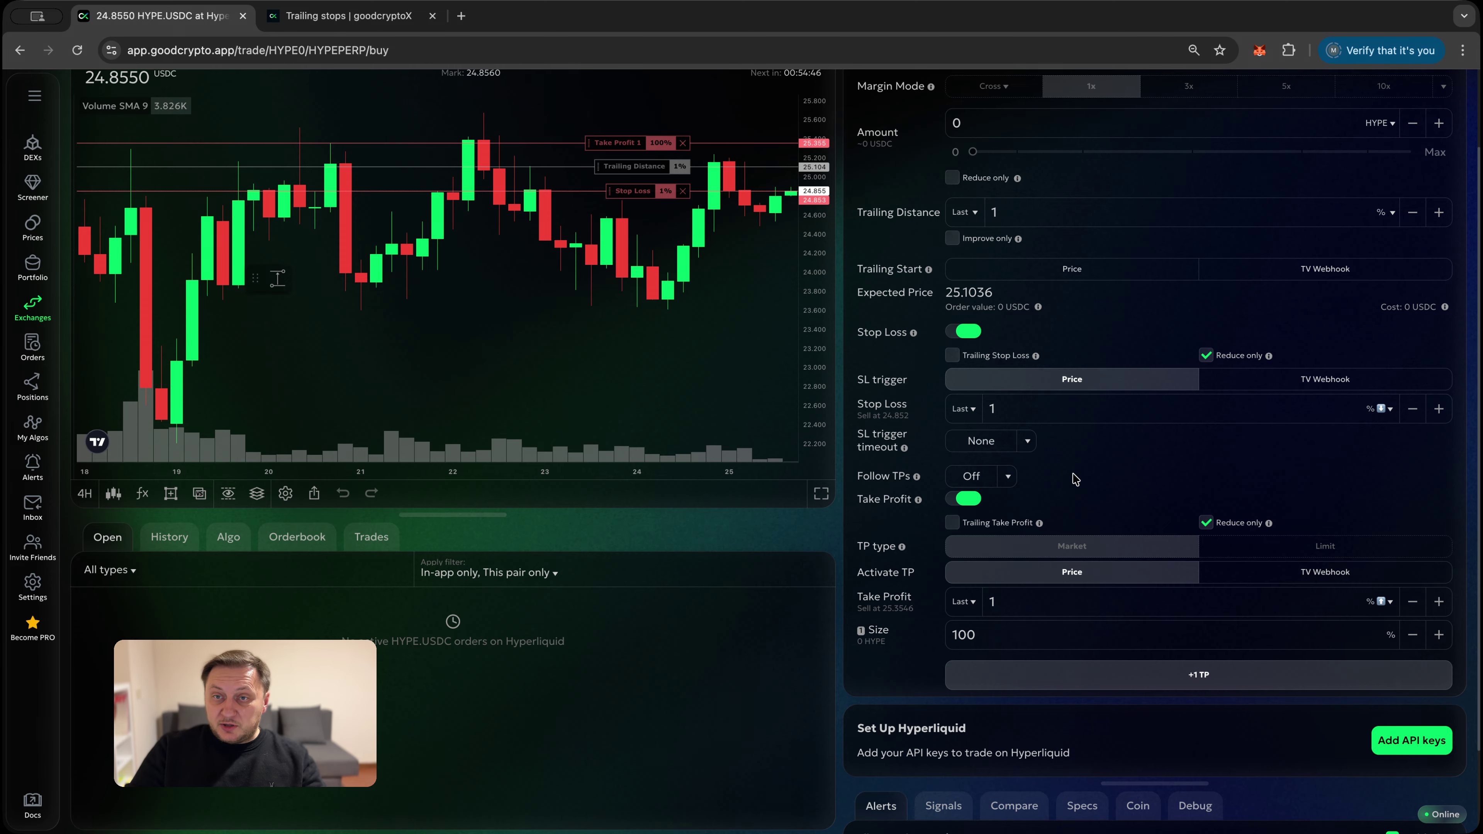
pyautogui.scroll(3, 1075, 479)
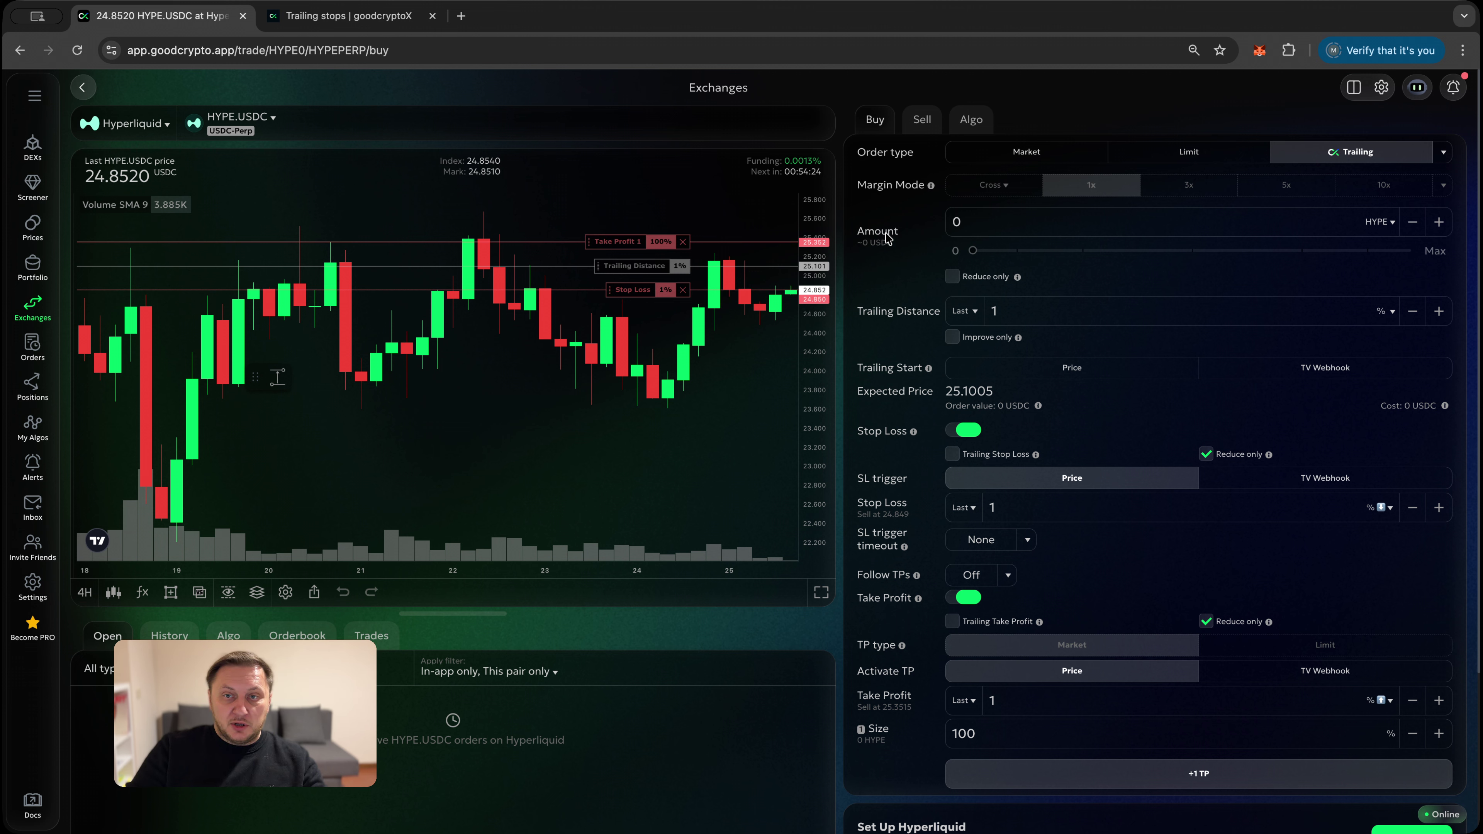
# Switch to the DCA algo with TA Signal entry and leave Strong Buy as the only detected signal.
pyautogui.click(970, 120)
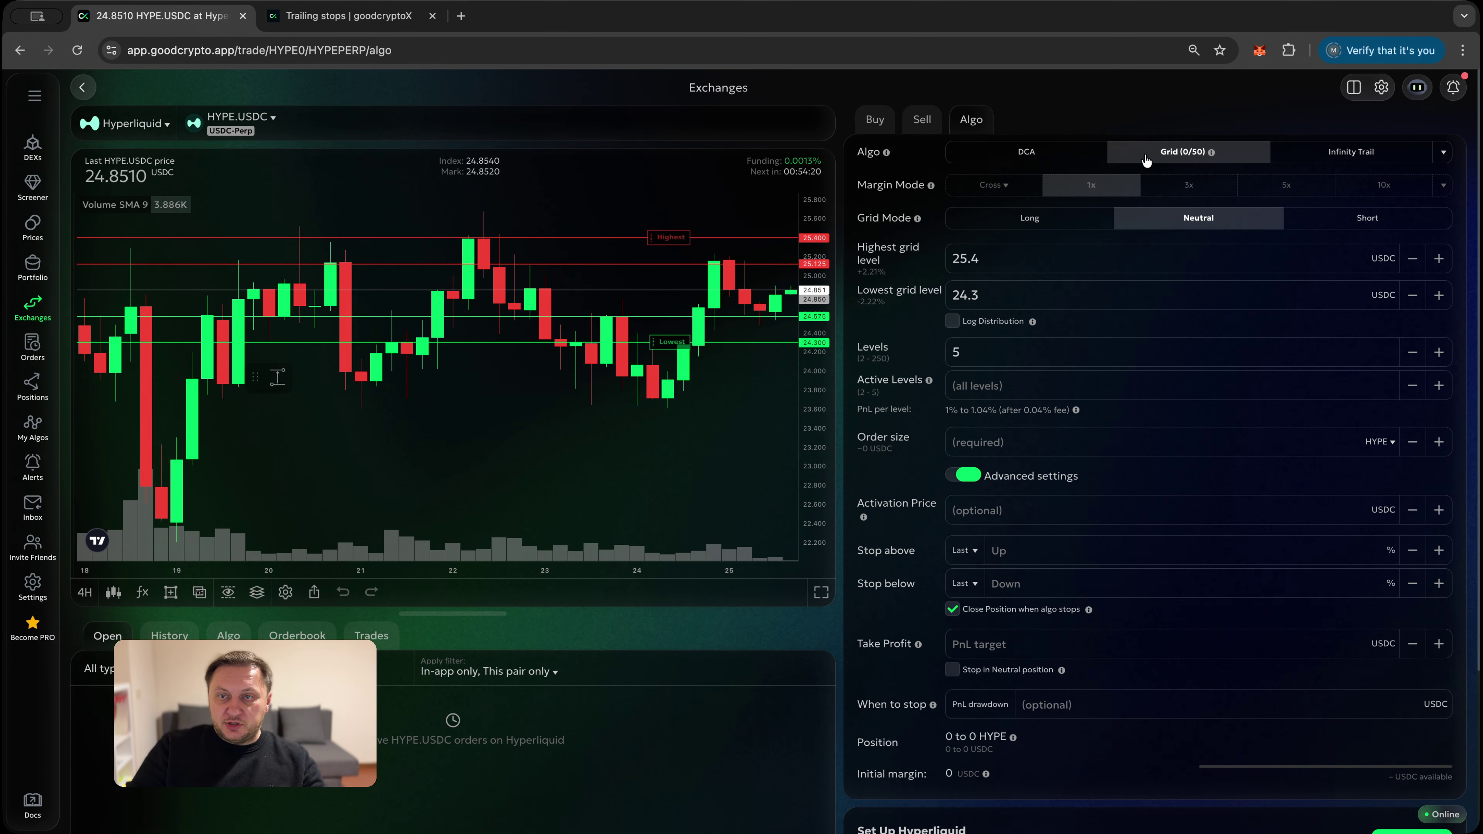
pyautogui.click(1079, 160)
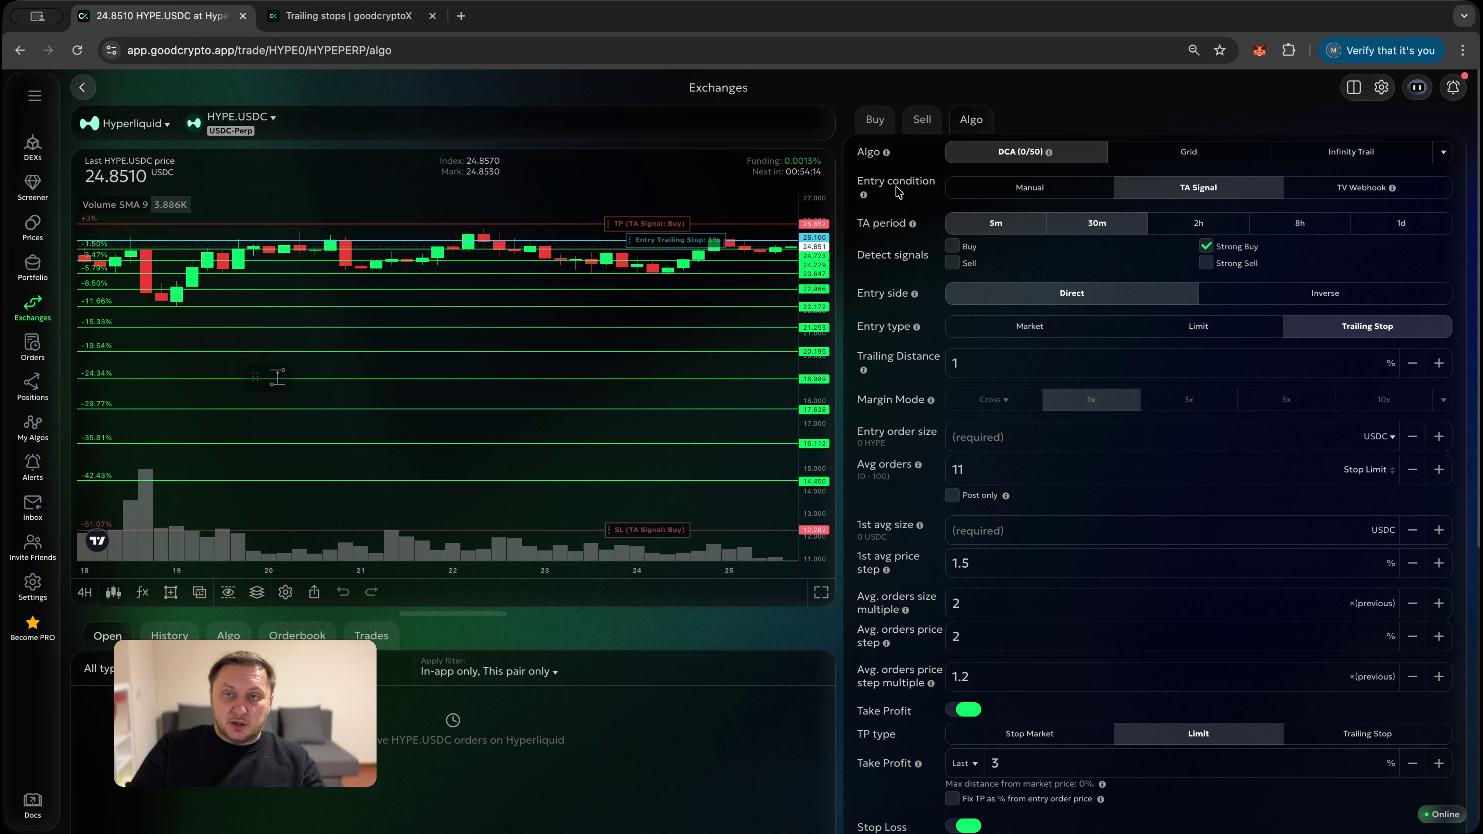
pyautogui.moveTo(813, 251); pyautogui.dragTo(794, 326)
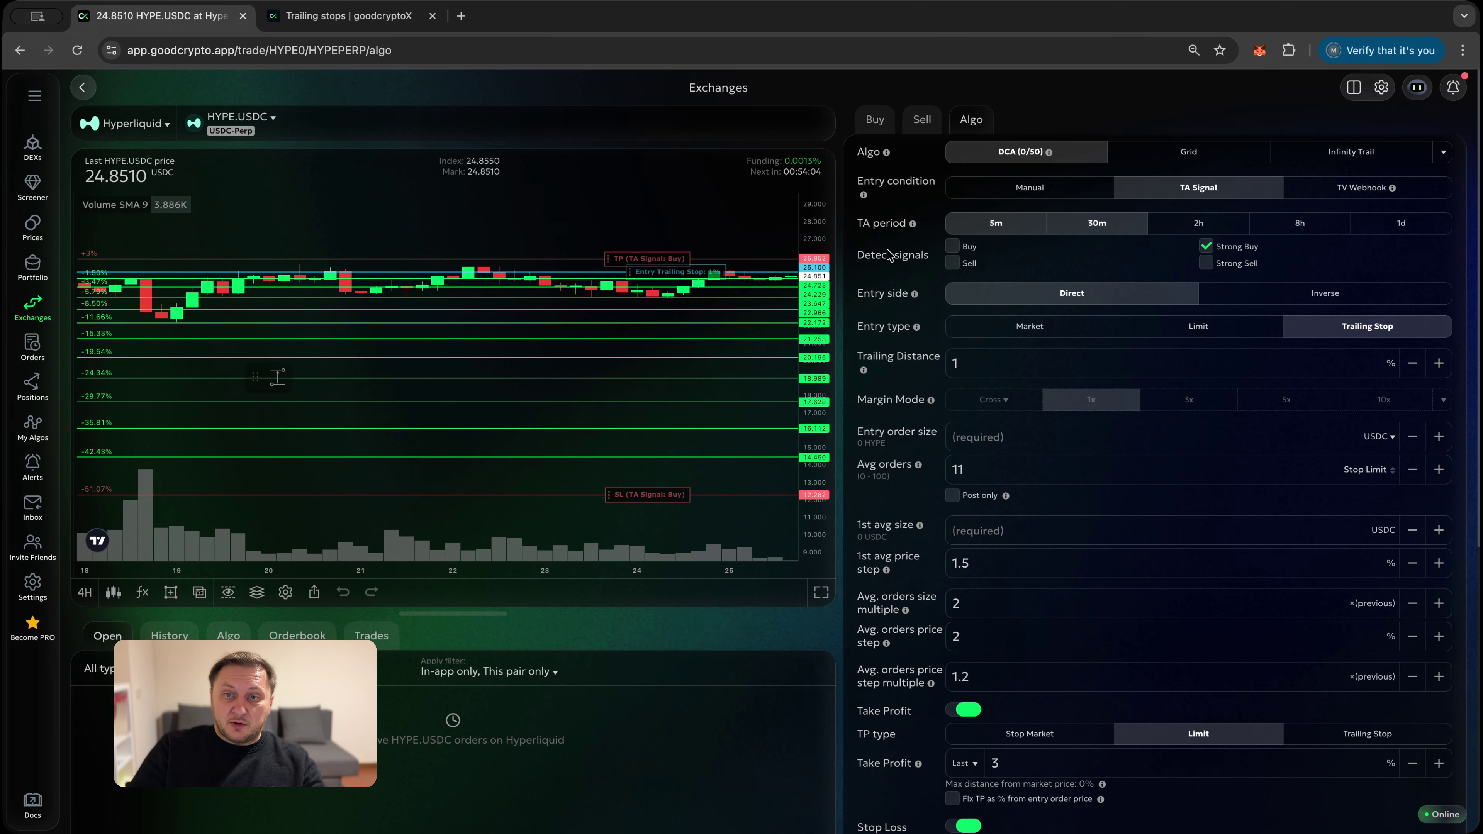
# Set the DCA bot's entry condition to TV Webhook with 0 averaging orders, and disable its Take Profit and Stop Loss.
pyautogui.click(1351, 197)
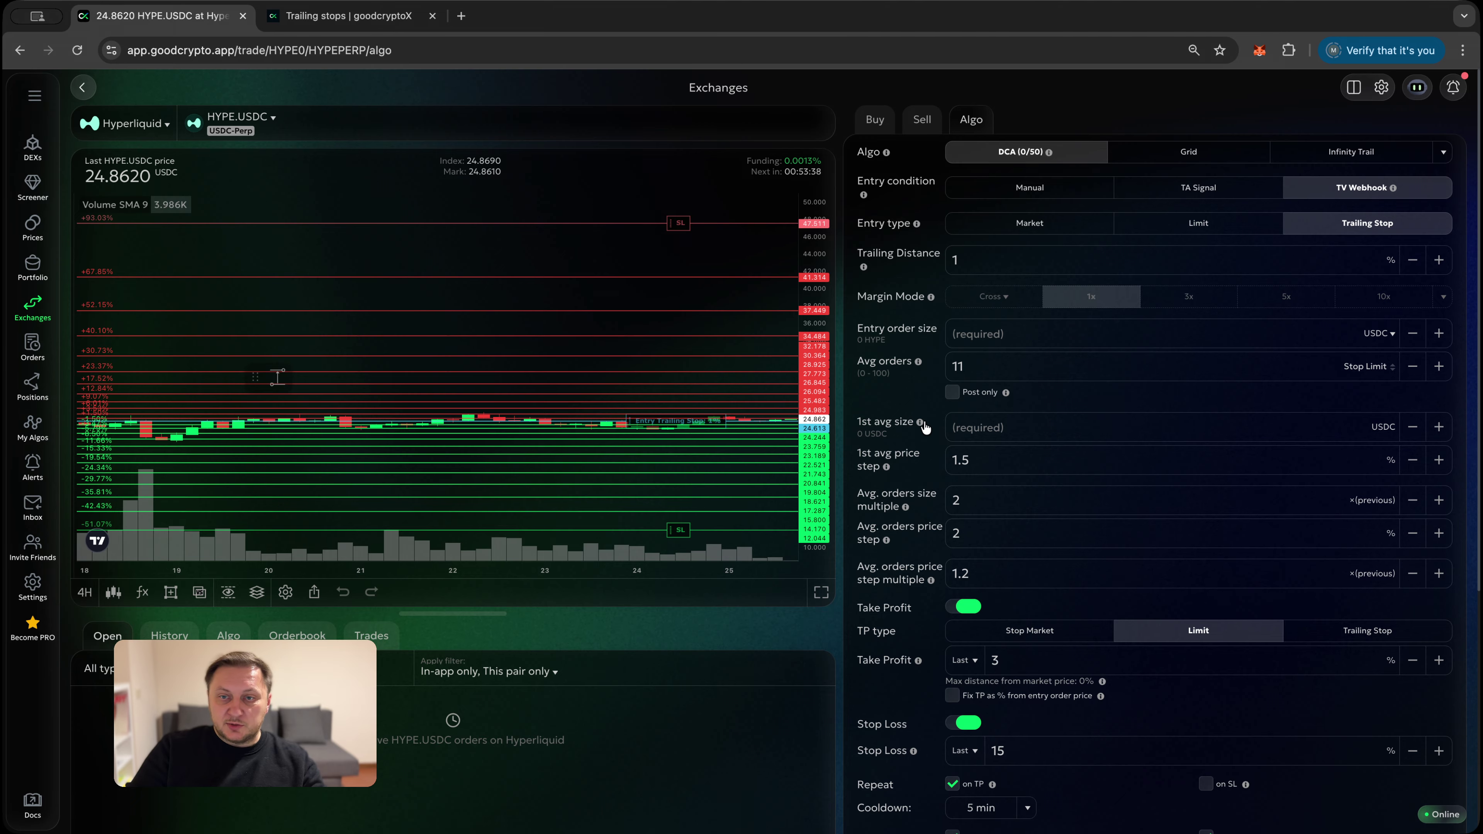
pyautogui.doubleClick(1154, 362)
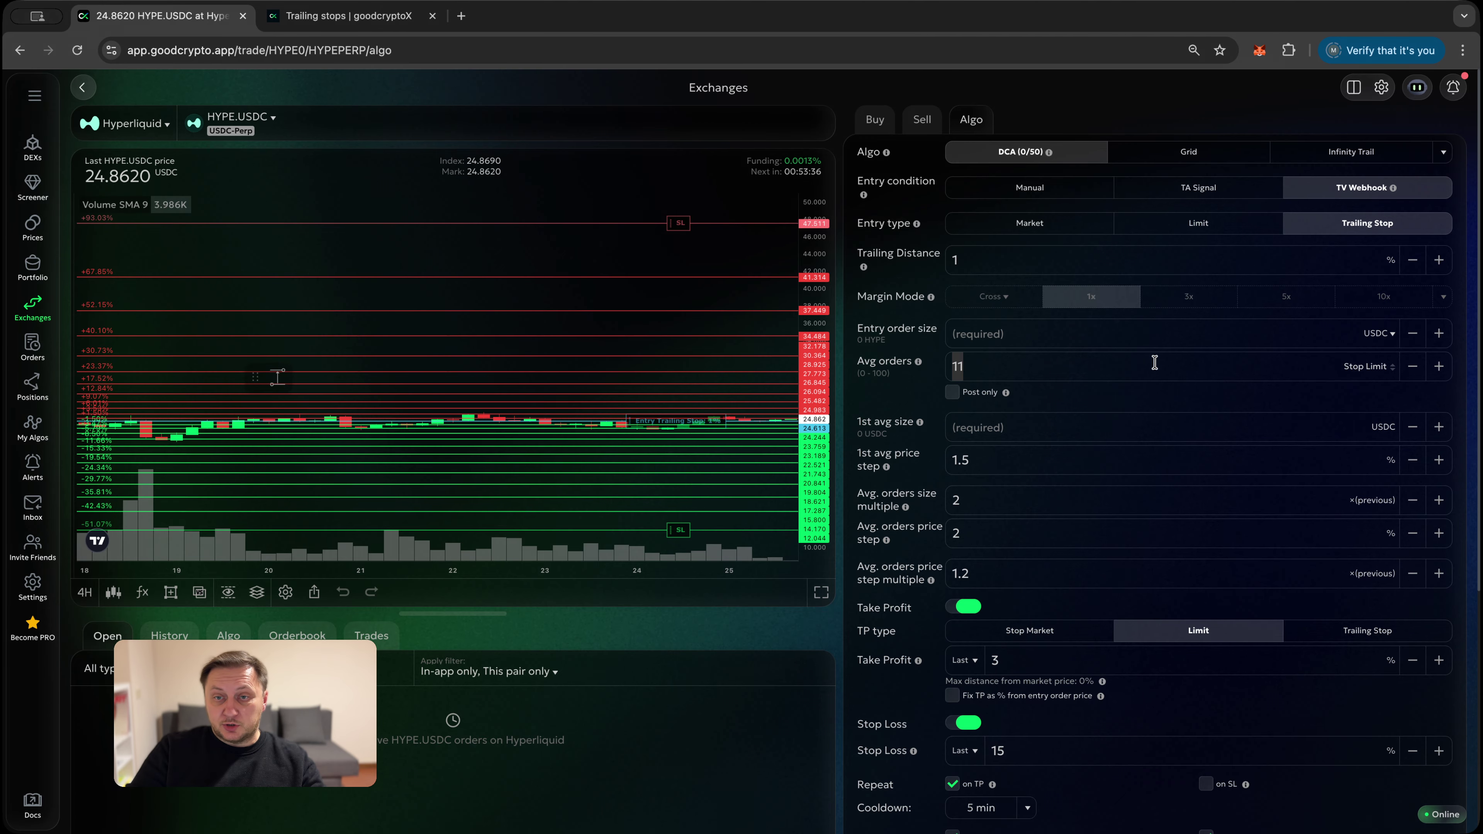
pyautogui.write('0')
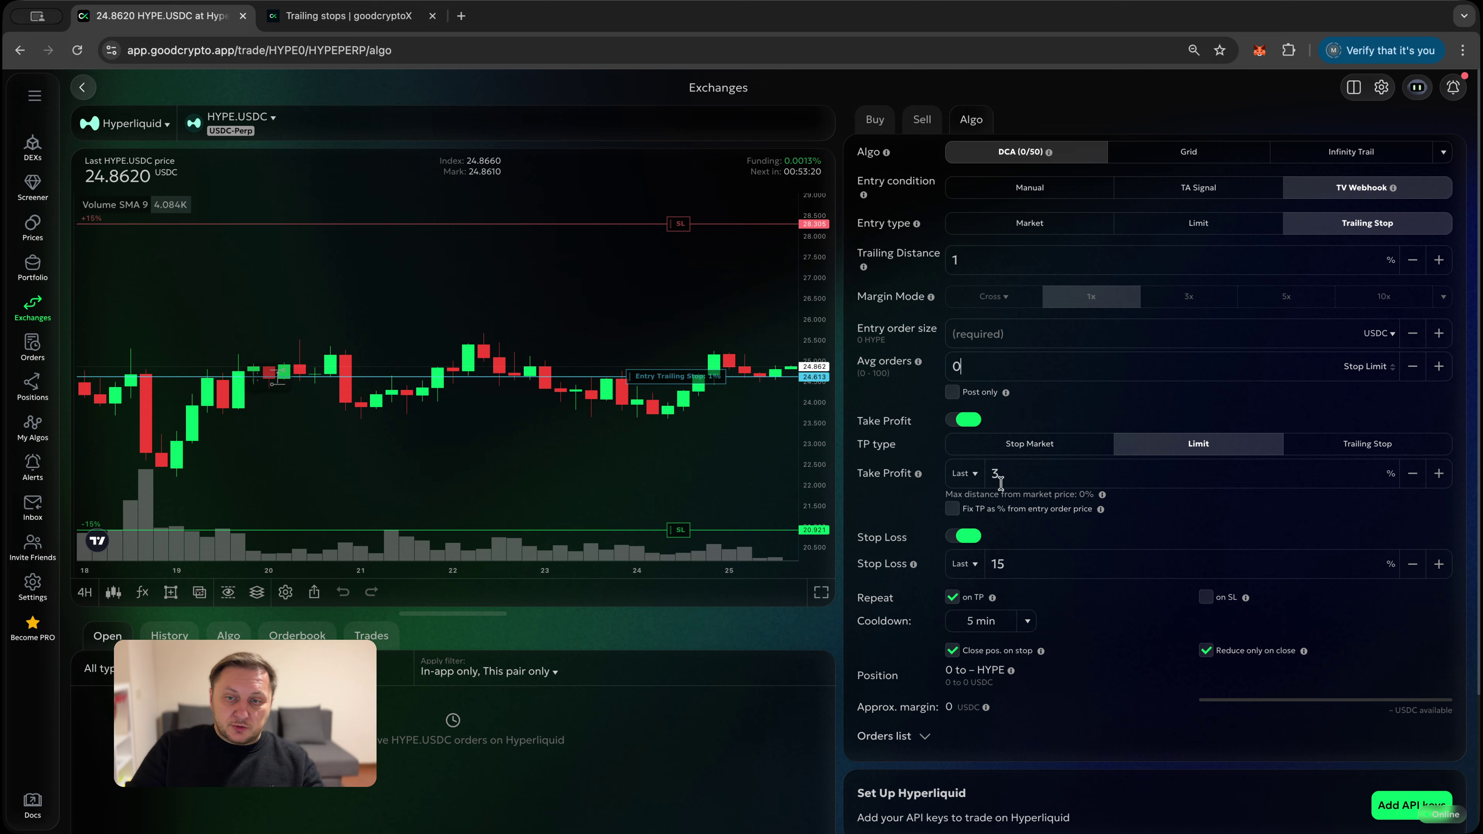
pyautogui.click(969, 420)
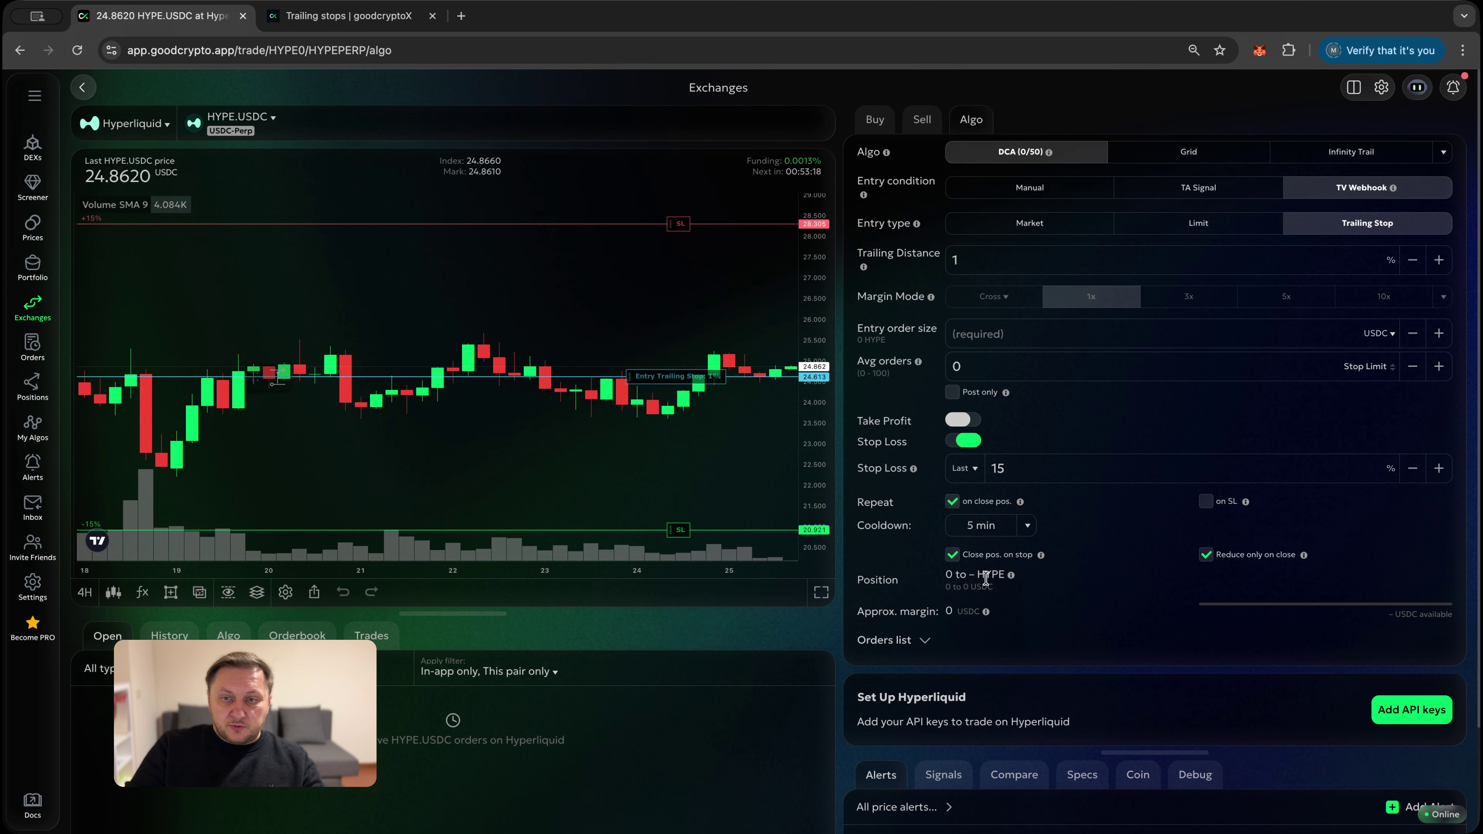
pyautogui.click(966, 441)
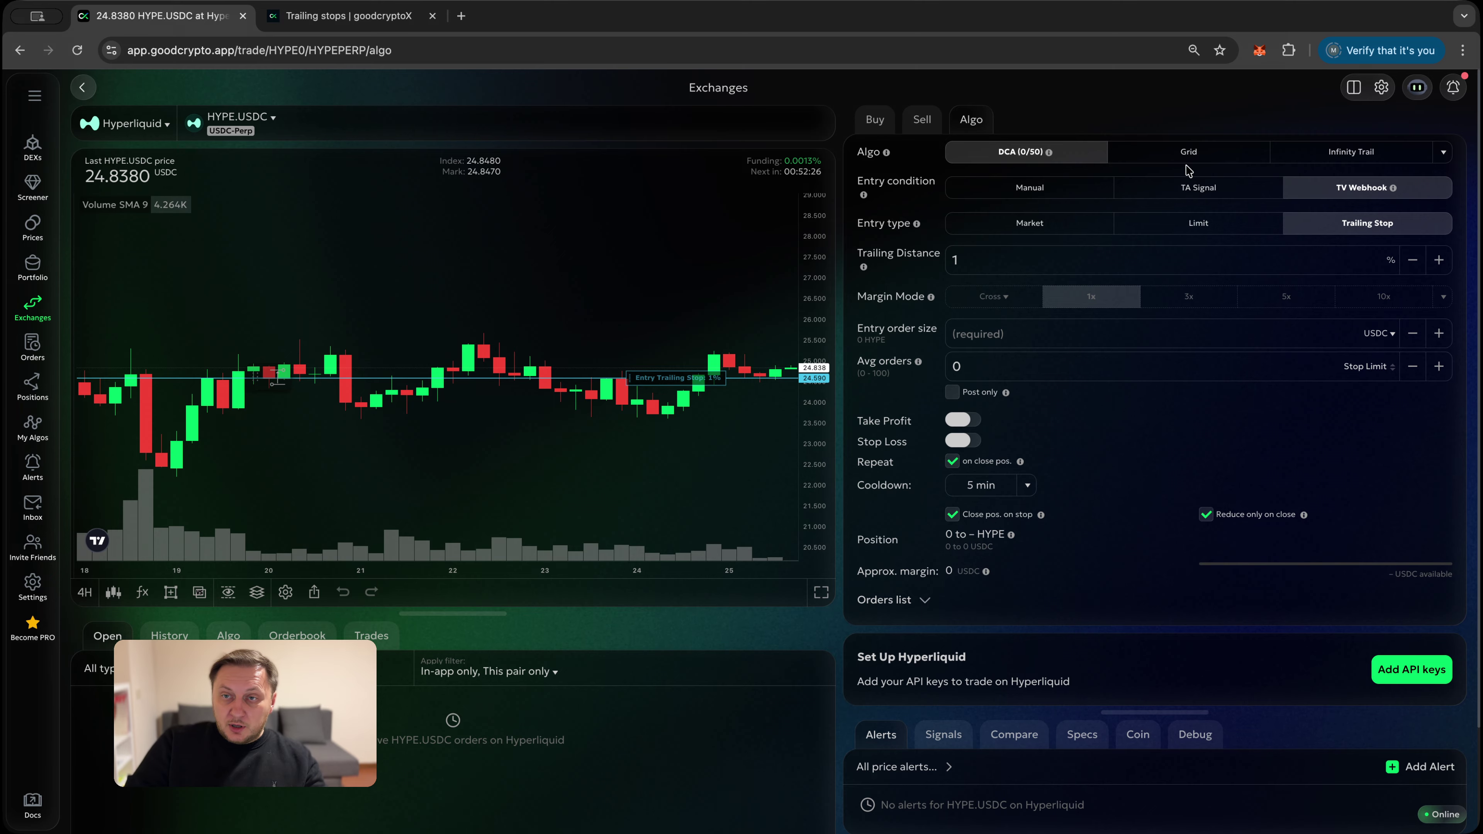
# Open the Webhooks page under Perp DEXs in the goodcryptoX documentation.
pyautogui.click(371, 16)
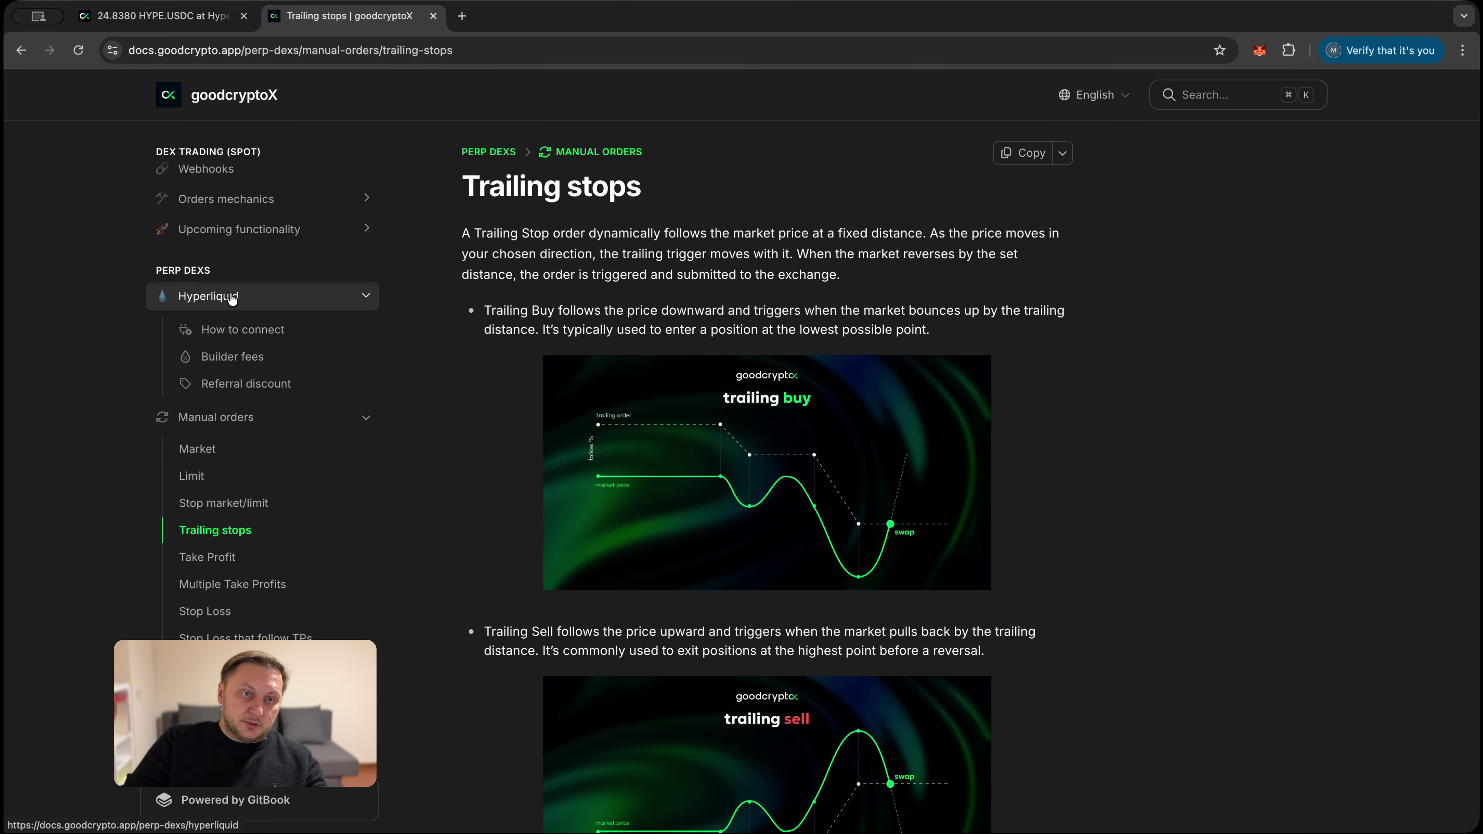
pyautogui.scroll(-2, 240, 578)
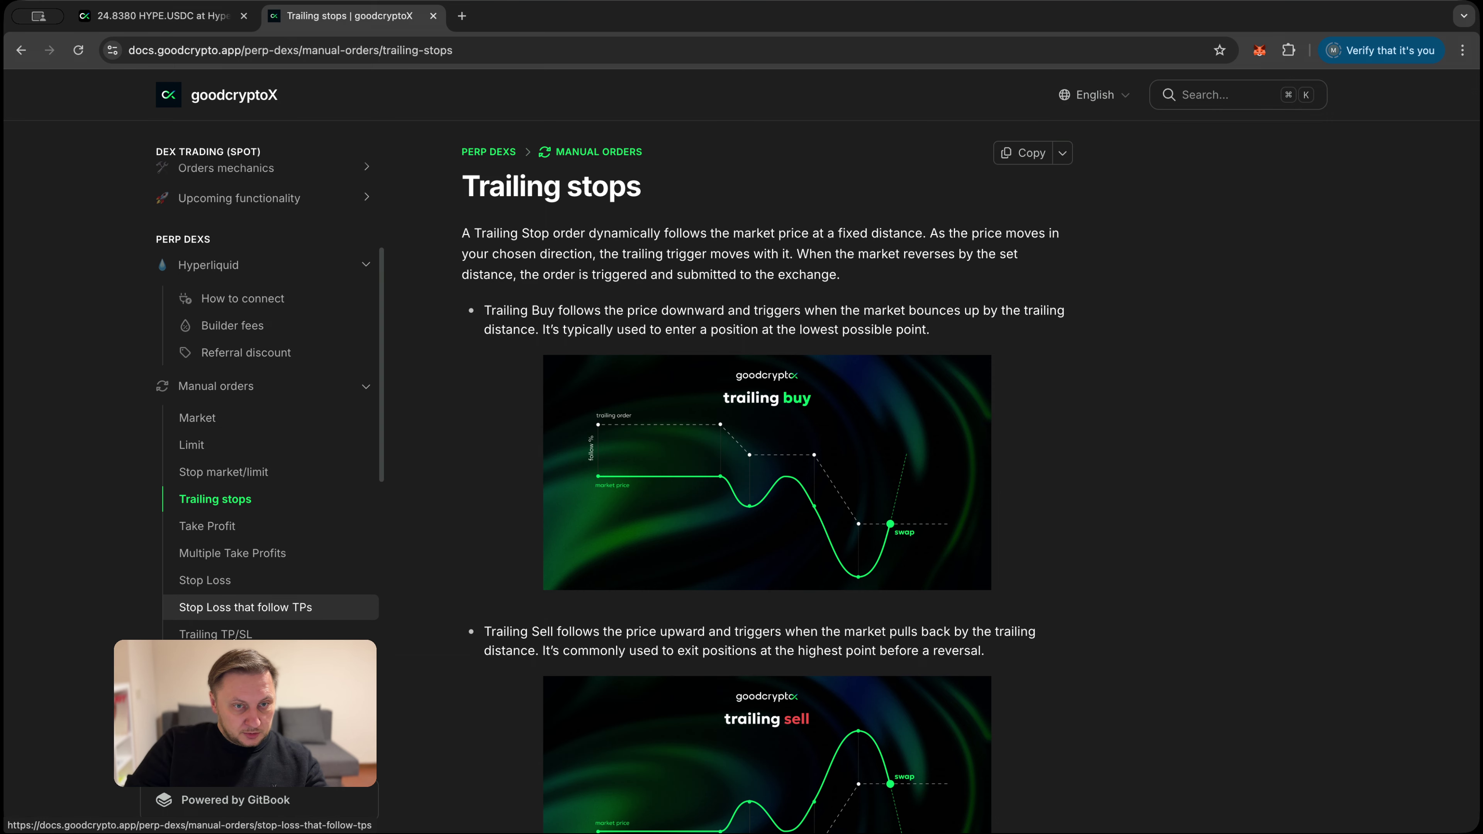
pyautogui.scroll(-5, 233, 561)
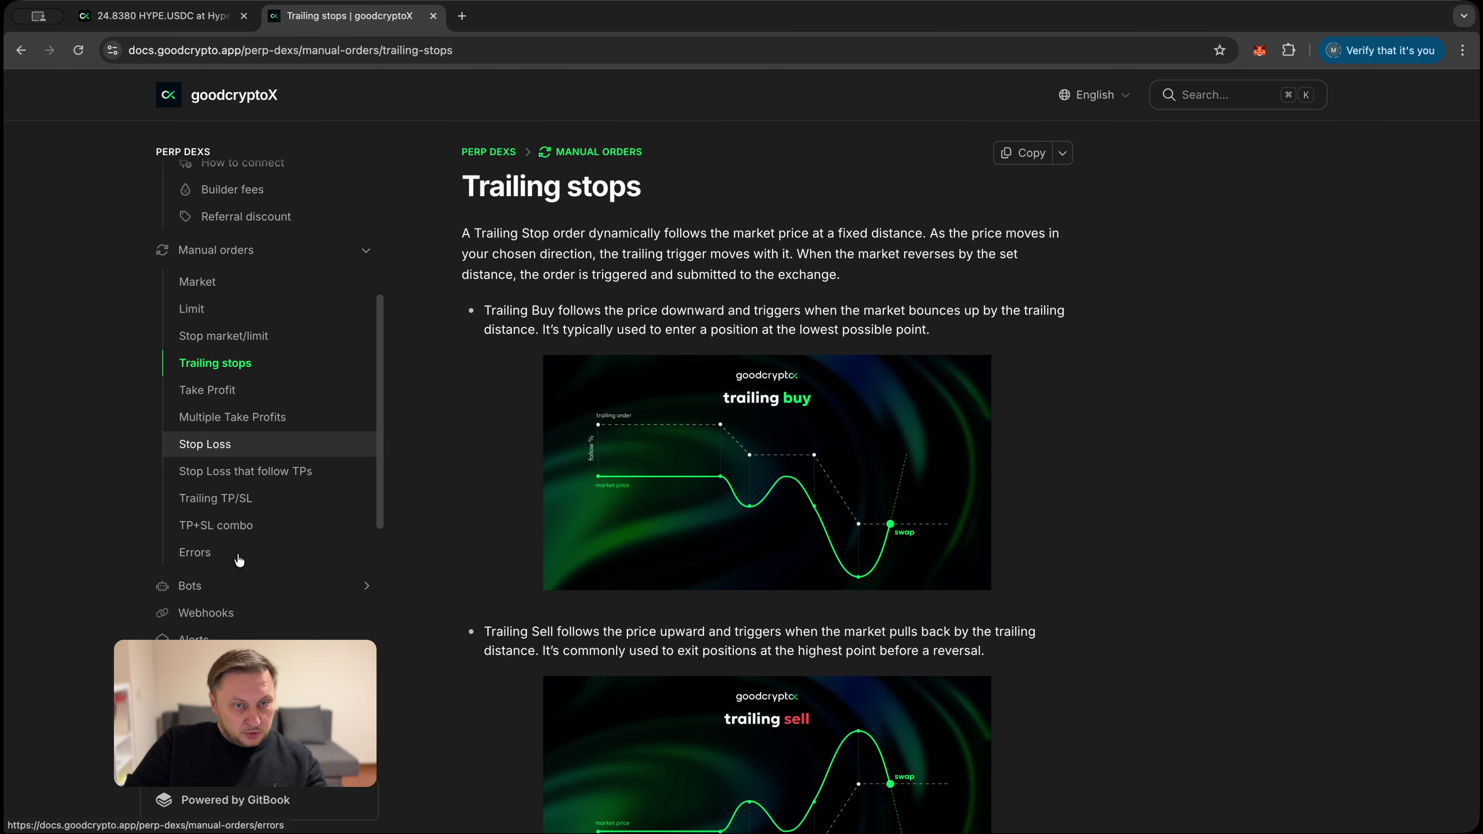
pyautogui.click(225, 597)
pyautogui.click(224, 578)
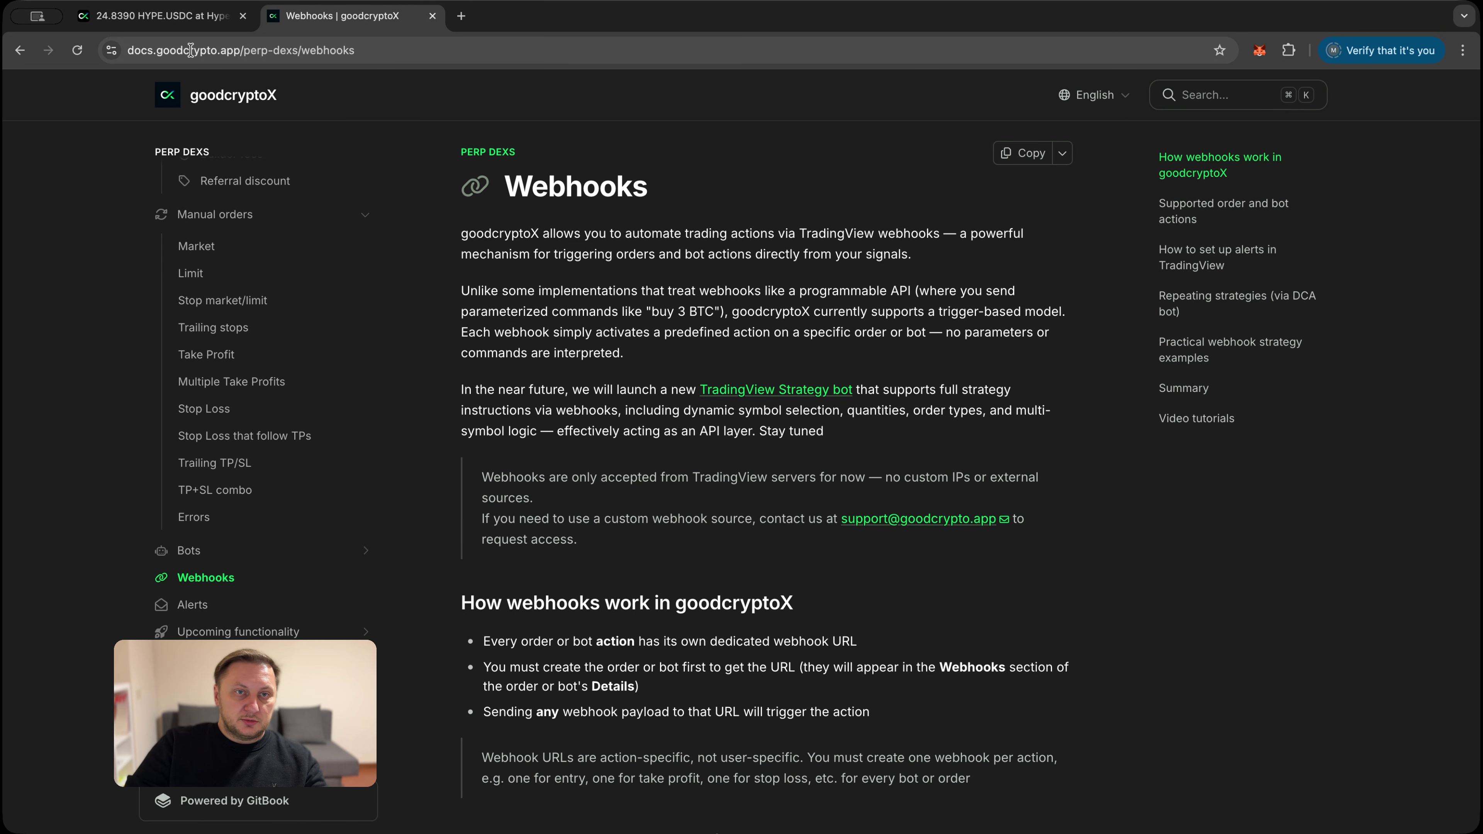
# Read the webhook guide's supported actions, strategy examples and the section on repeating strategies via the DCA bot.
pyautogui.scroll(-10, 647, 304)
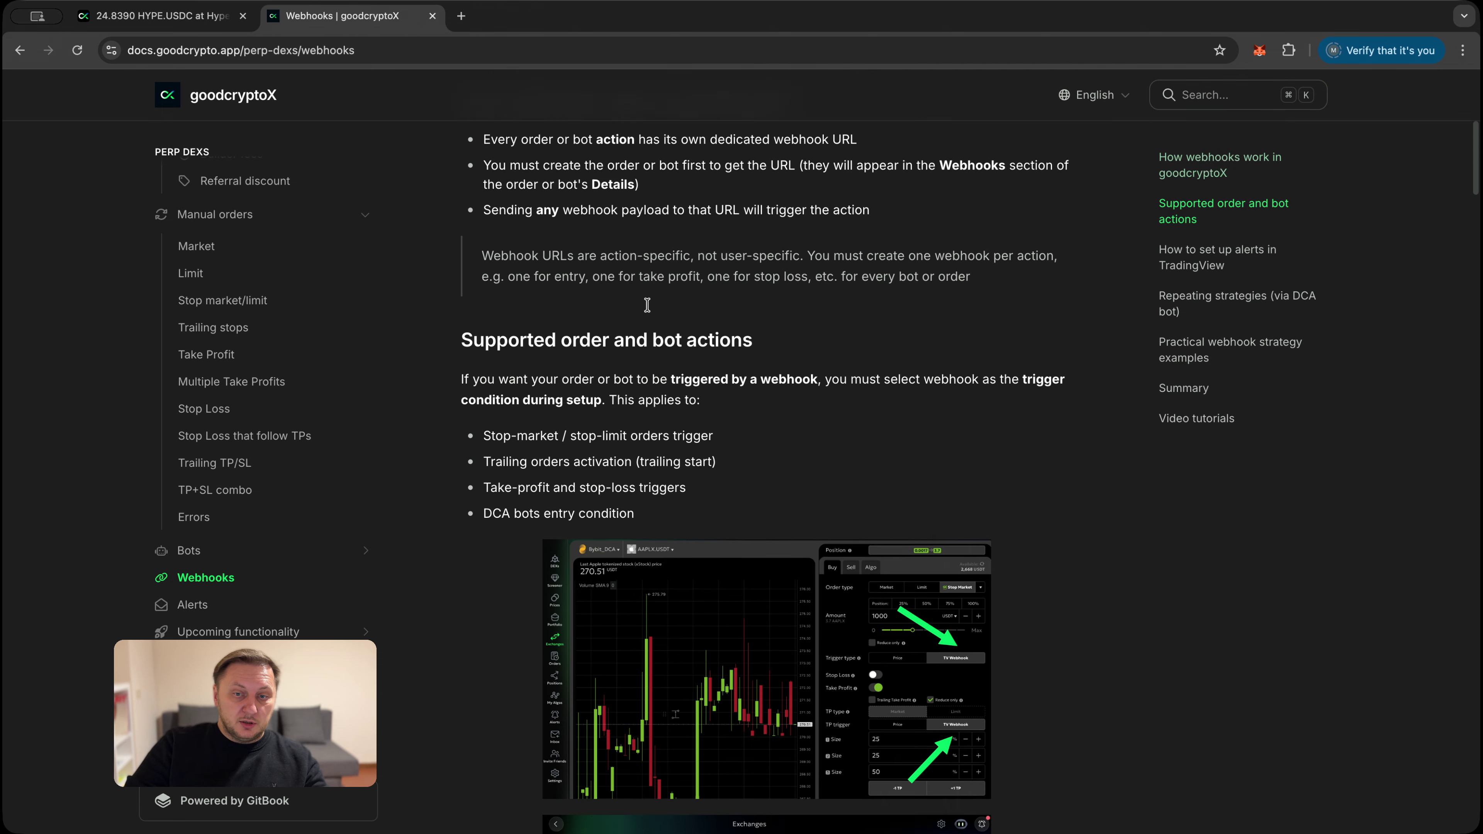
pyautogui.scroll(-18, 647, 304)
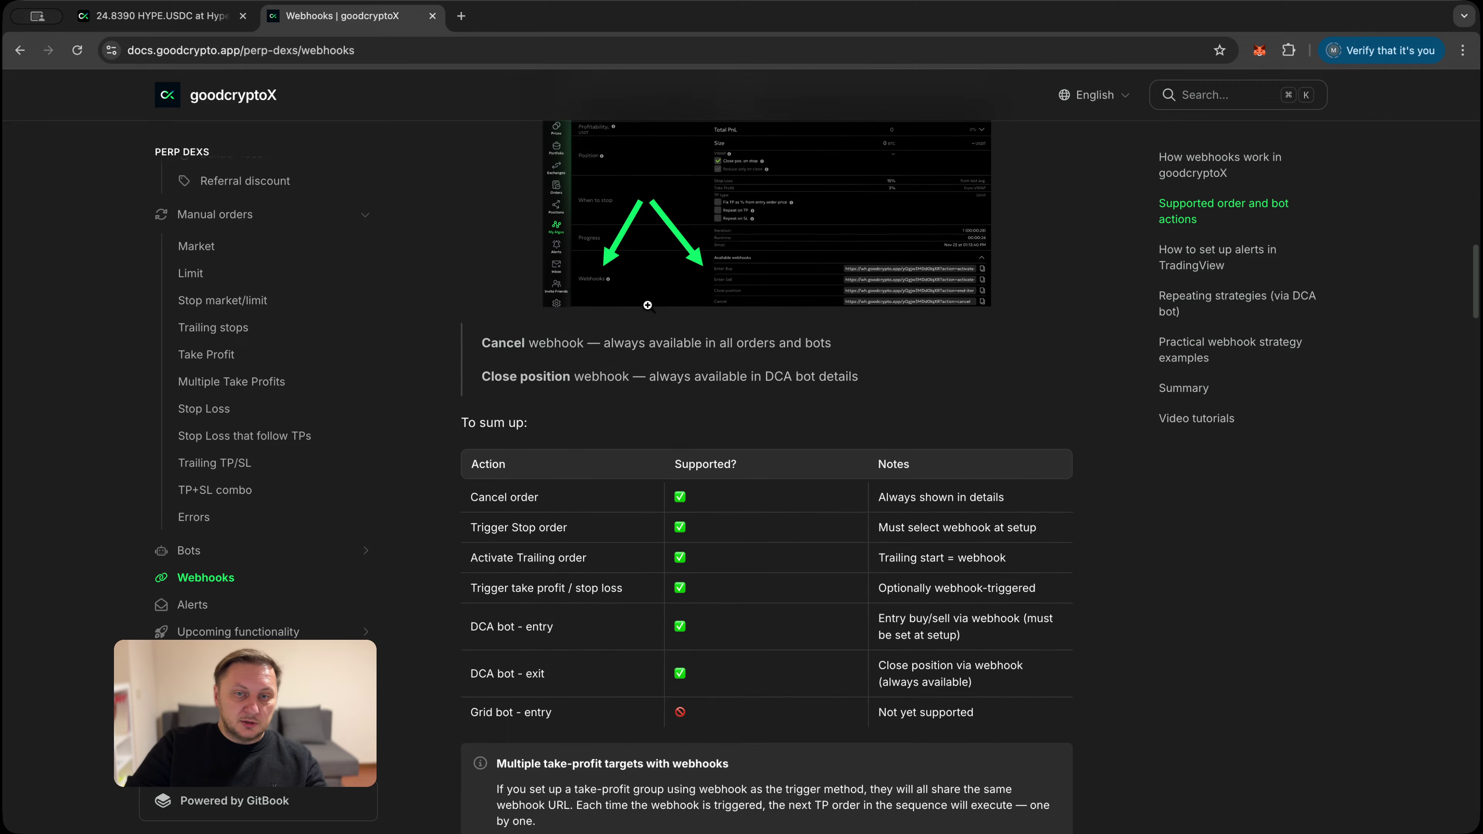
pyautogui.scroll(-15, 649, 310)
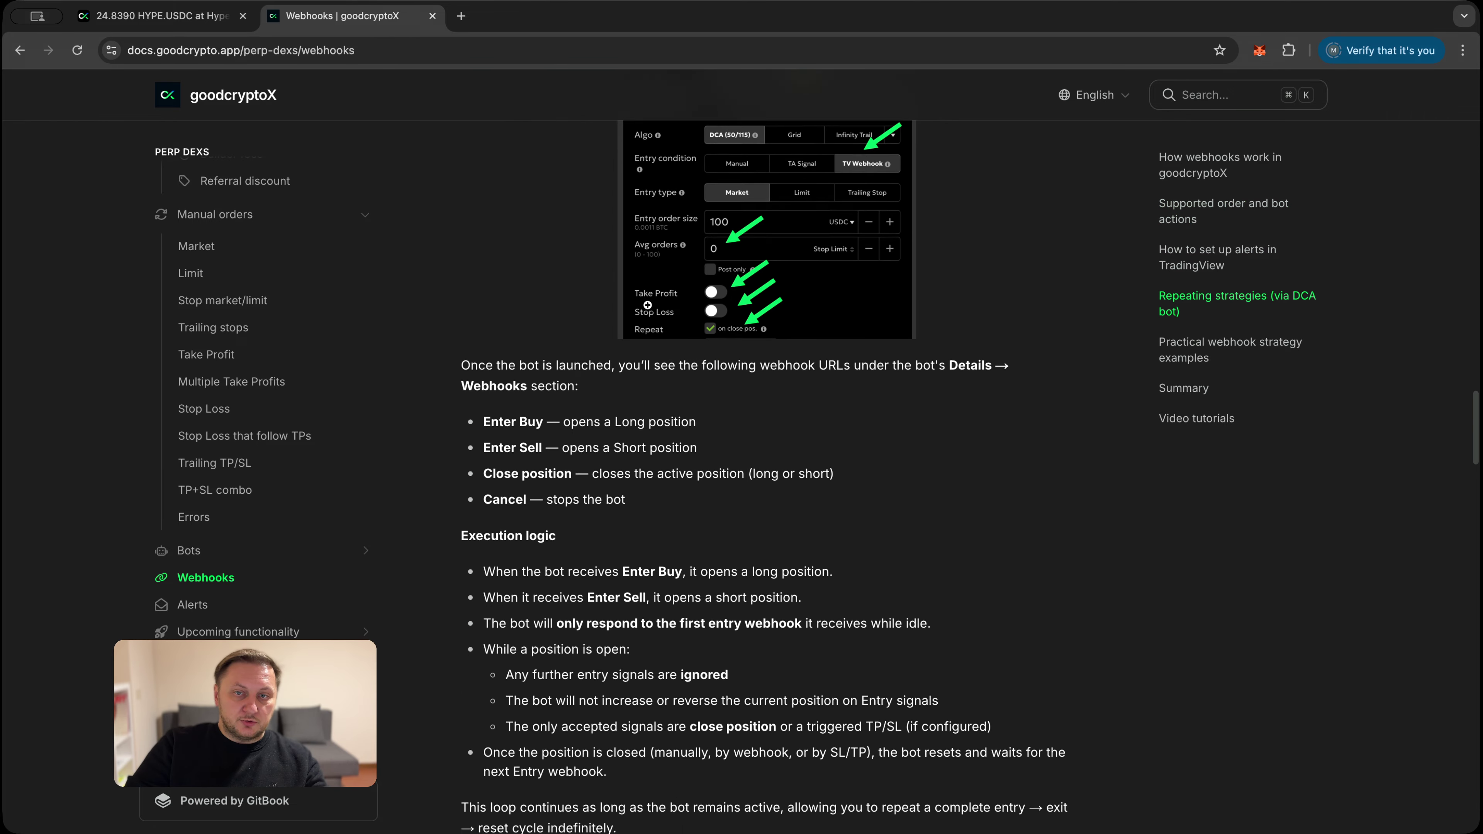
pyautogui.scroll(-13, 647, 304)
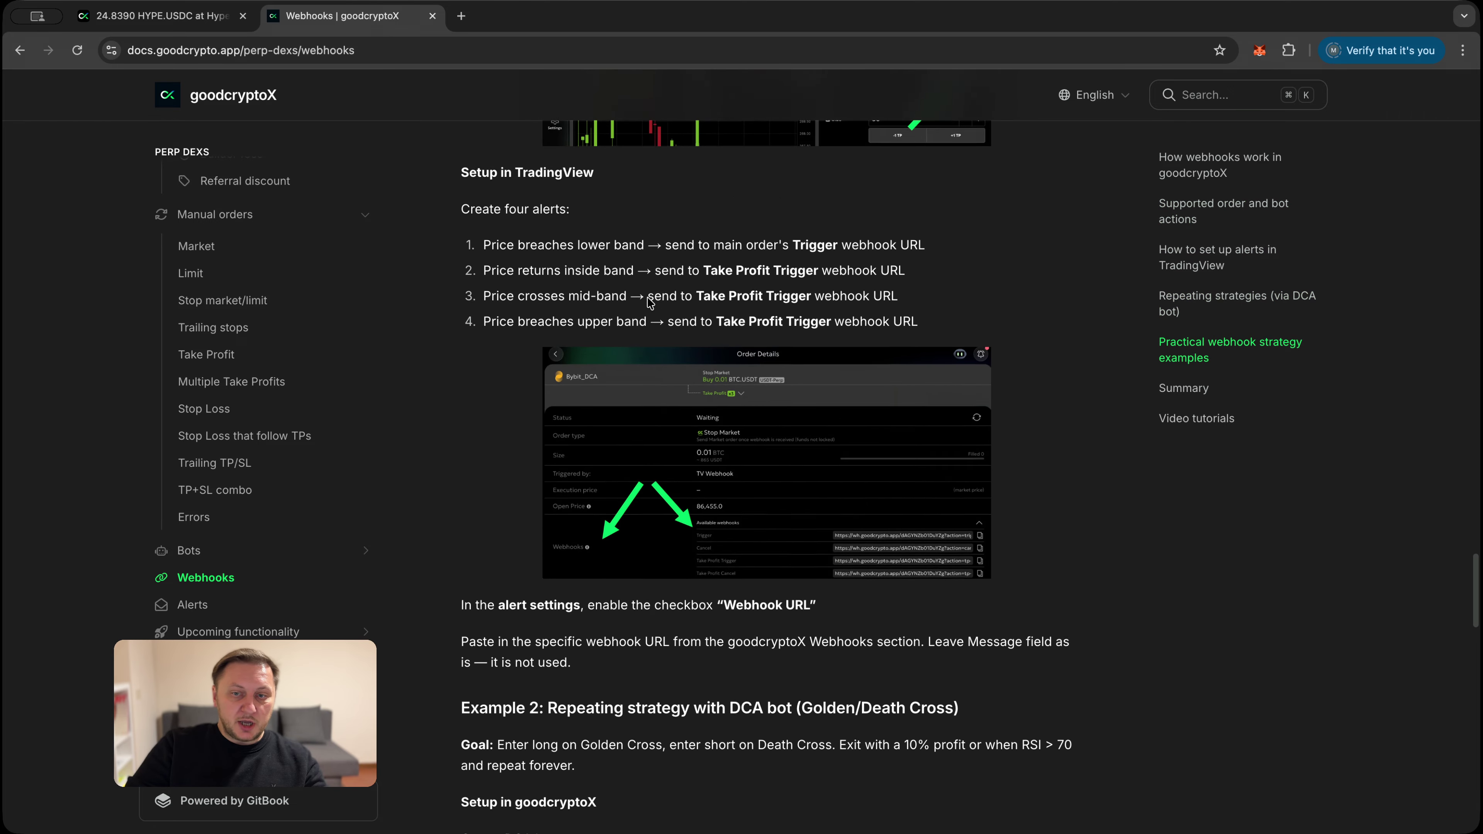
pyautogui.scroll(11, 647, 299)
pyautogui.scroll(10, 647, 298)
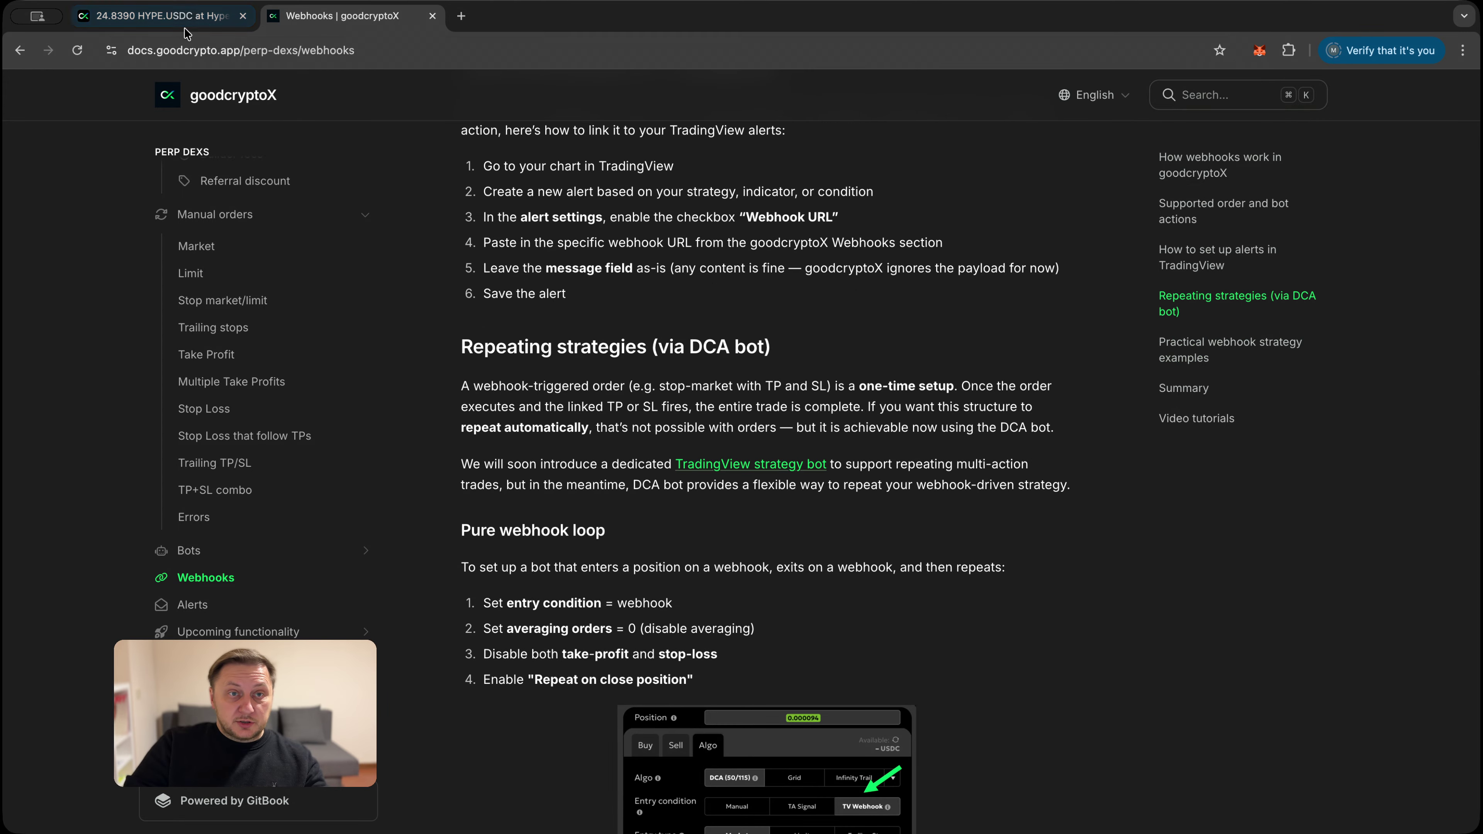
# Return to the HYPE.USDC trading page and view the chart's price history back to late November.
pyautogui.click(176, 17)
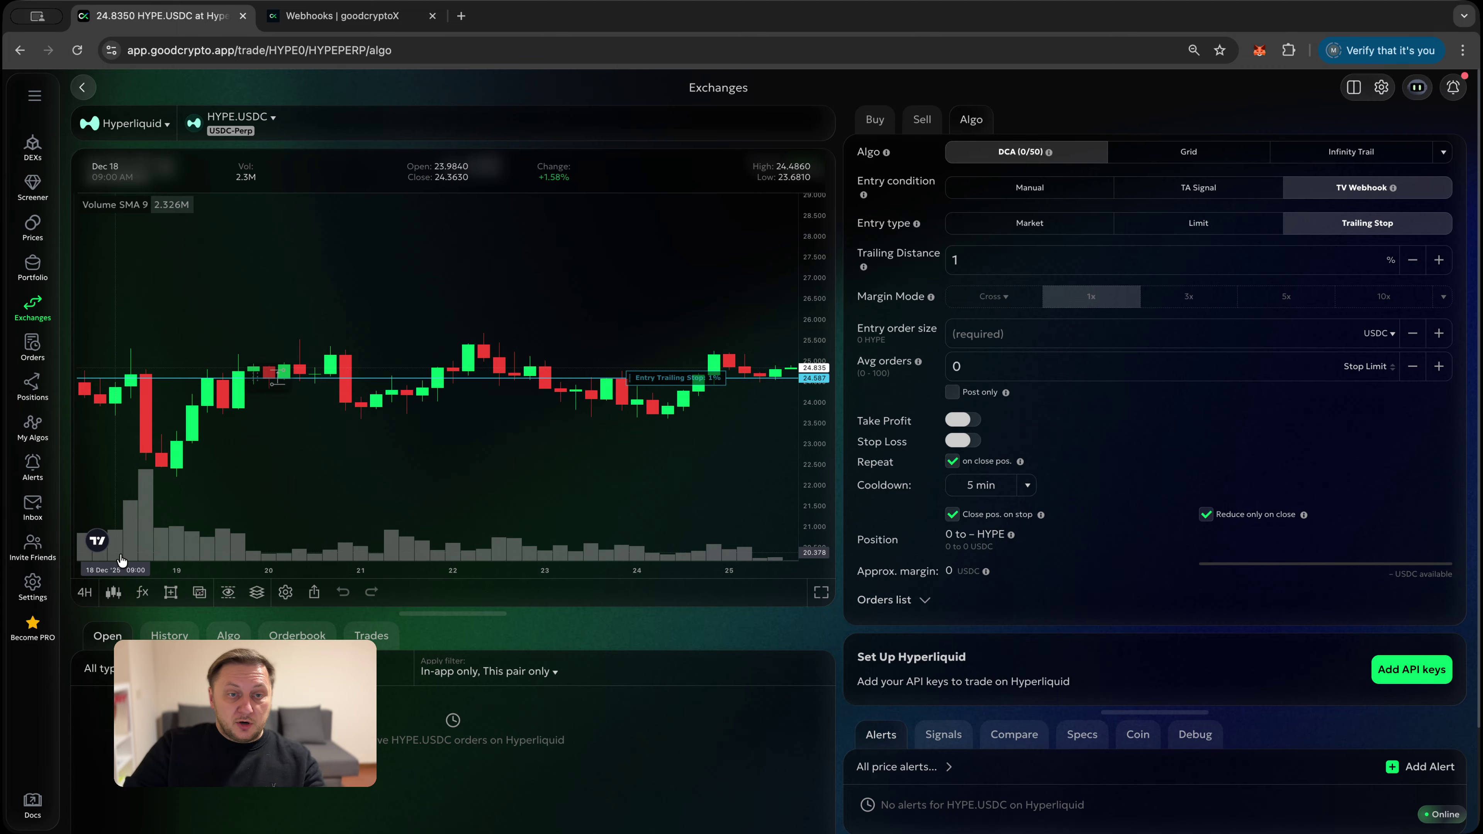
pyautogui.scroll(-10, 108, 564)
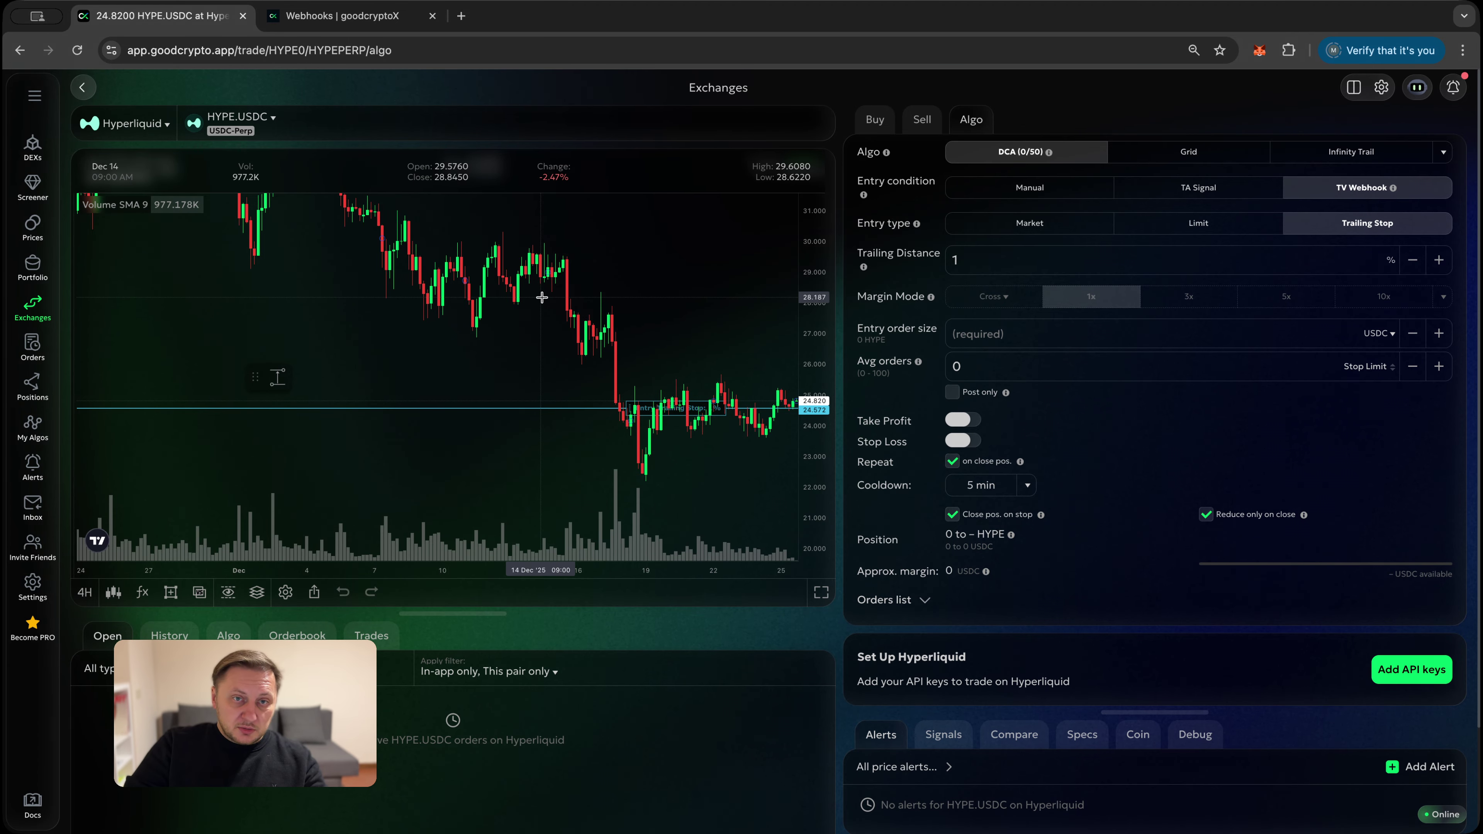
# Open the Hyperliquid How to connect page in the documentation and look through its connection instructions.
pyautogui.click(342, 16)
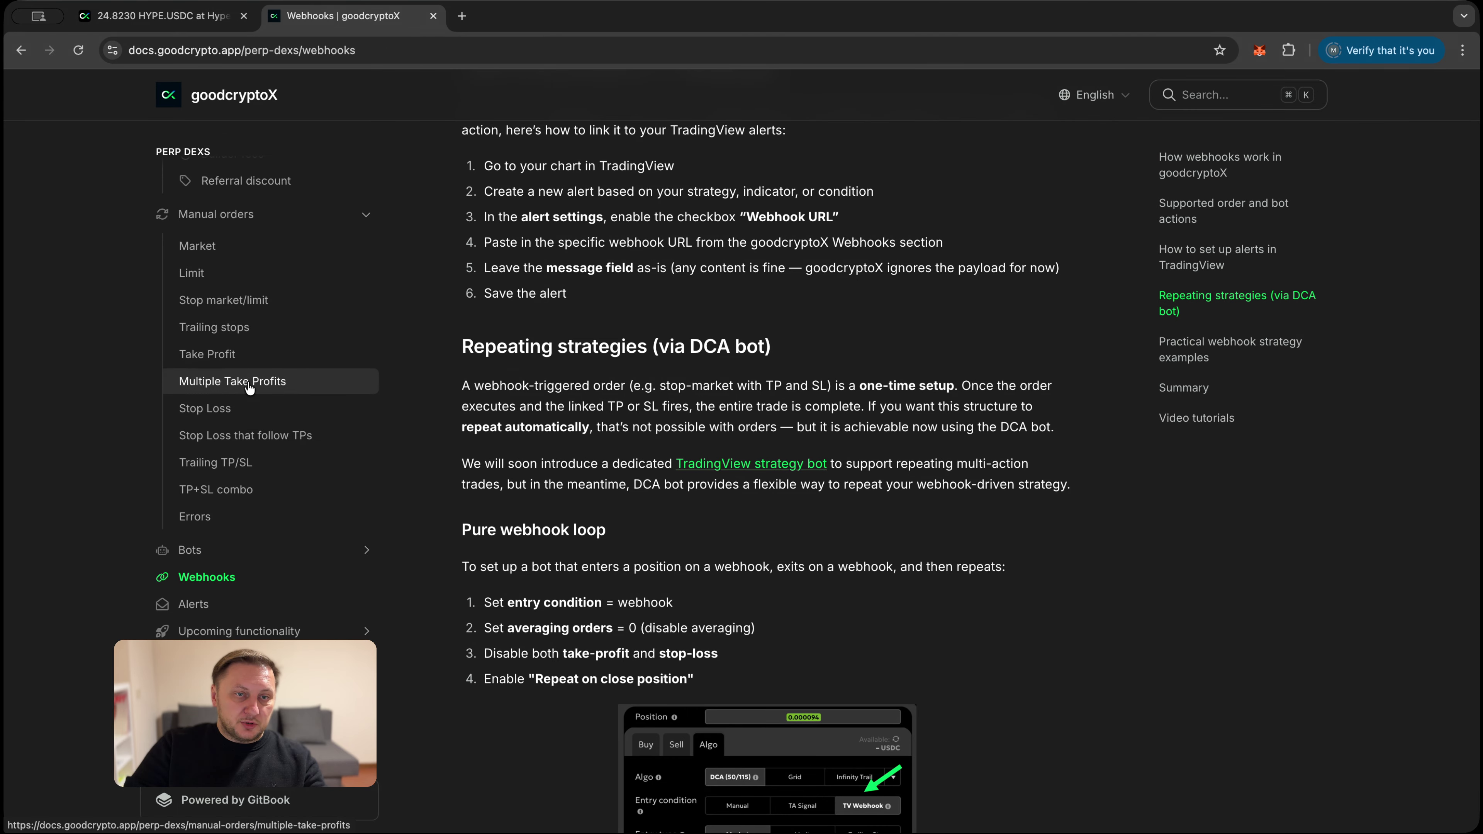
pyautogui.scroll(5, 245, 374)
pyautogui.scroll(3, 238, 354)
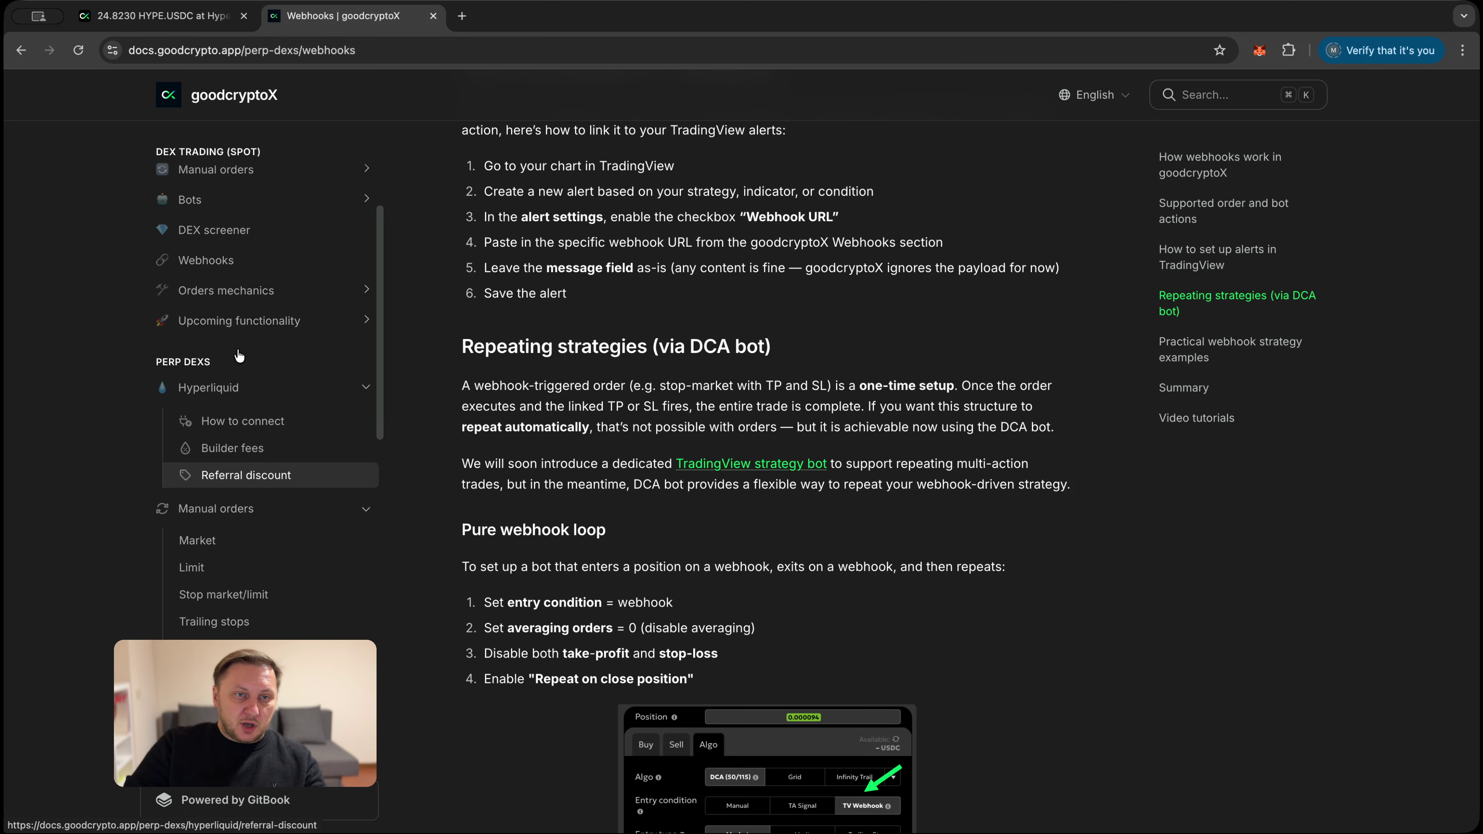
pyautogui.click(227, 472)
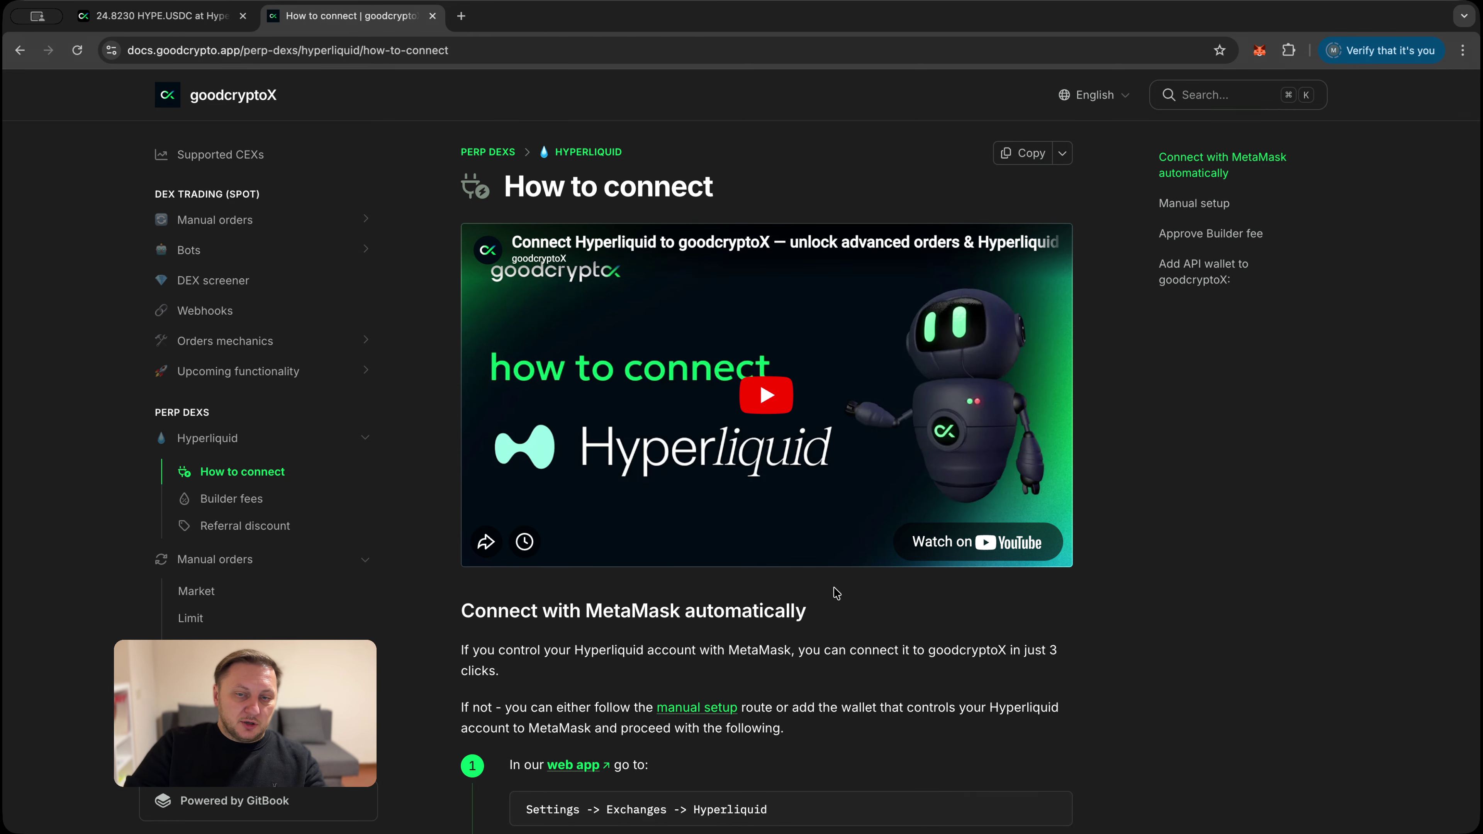
pyautogui.scroll(-10, 837, 595)
pyautogui.scroll(-5, 824, 600)
pyautogui.scroll(20, 817, 526)
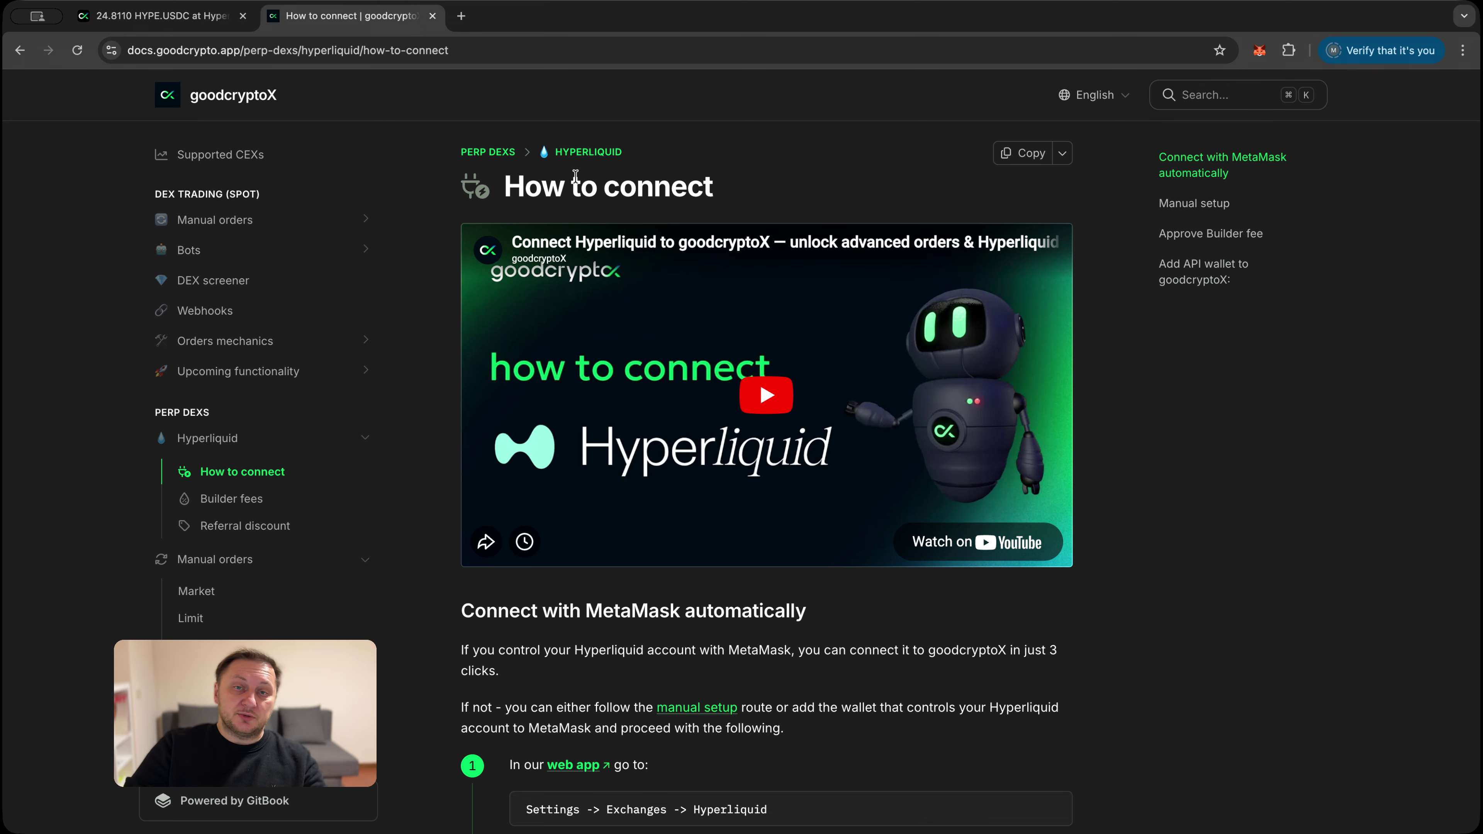
# Open the Hyperliquid API key setup from the HYPE.USDC trading page and connect the Hyperliquid 2 MetaMask account to goodcryptoX.
pyautogui.click(211, 22)
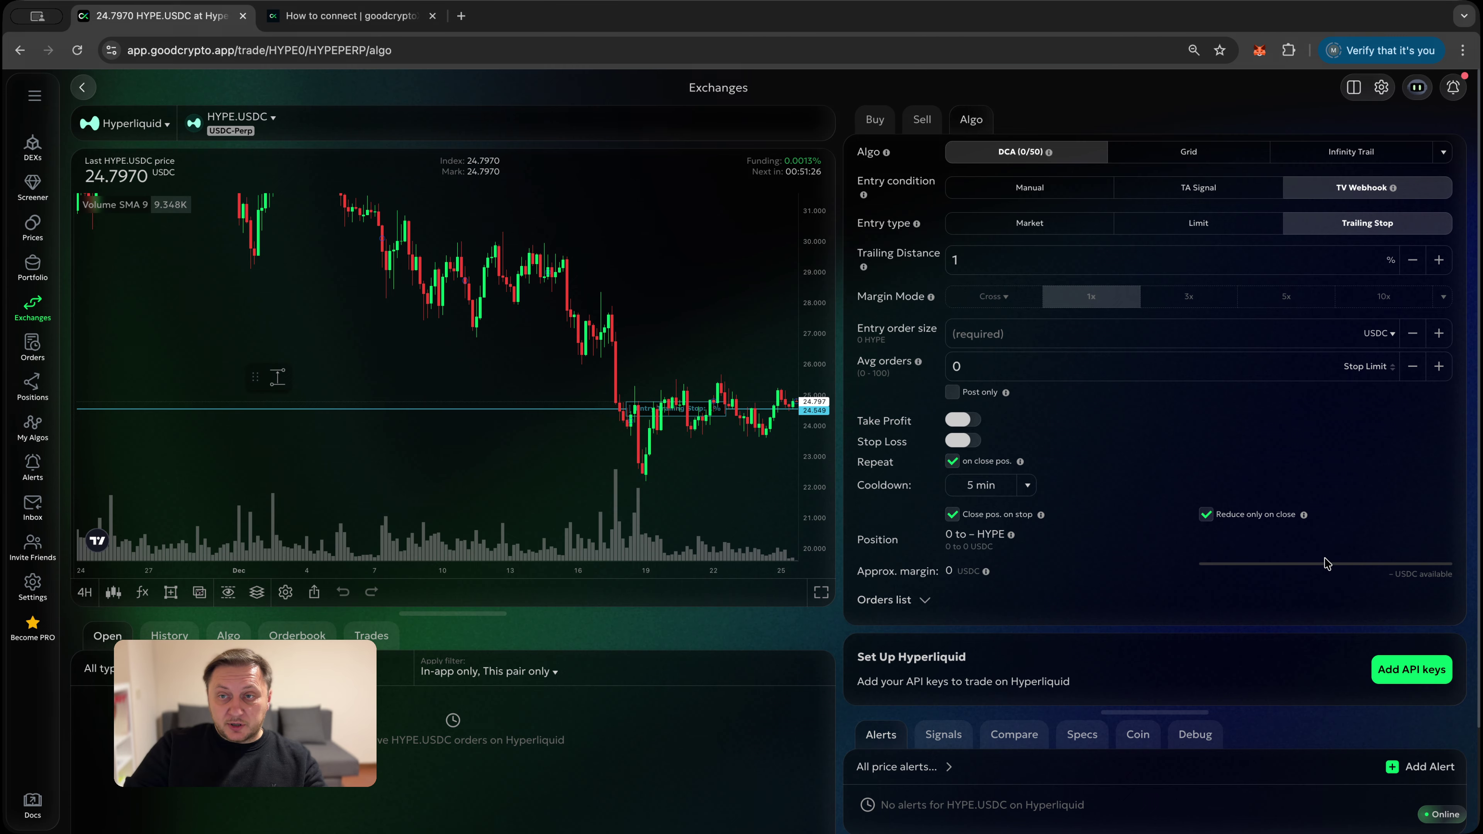
pyautogui.click(1408, 669)
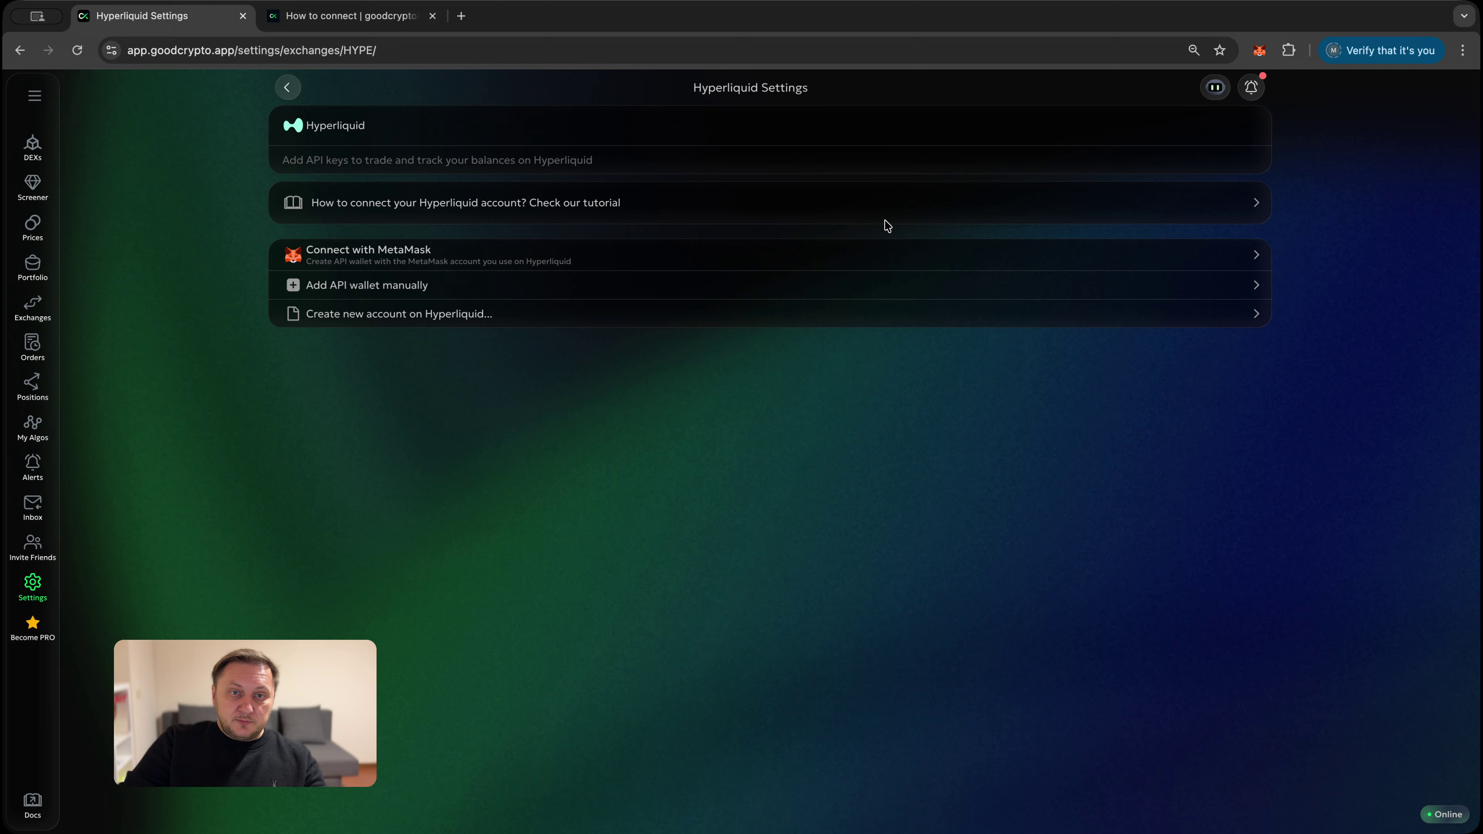
pyautogui.click(860, 254)
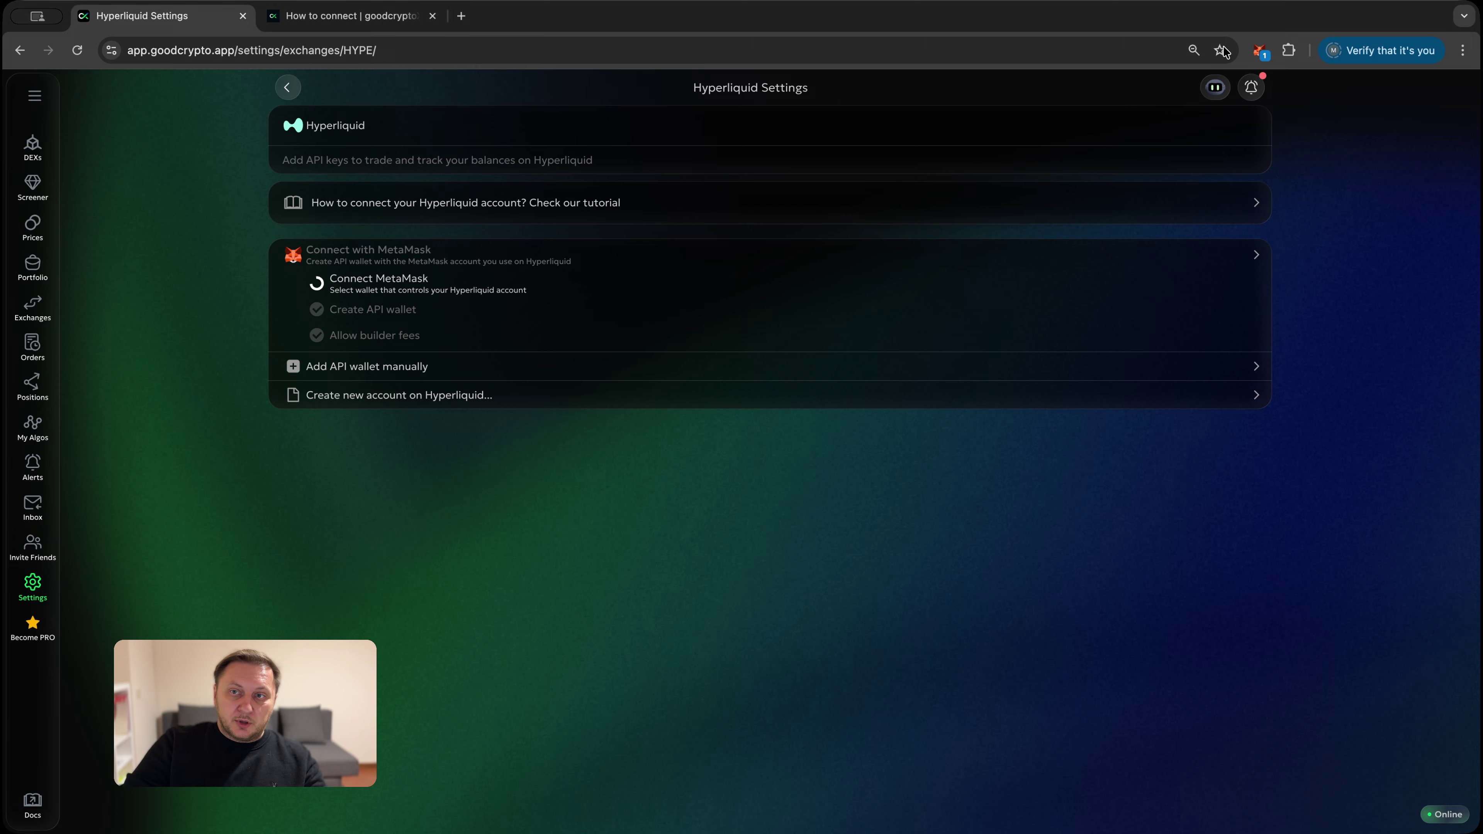
pyautogui.click(1259, 50)
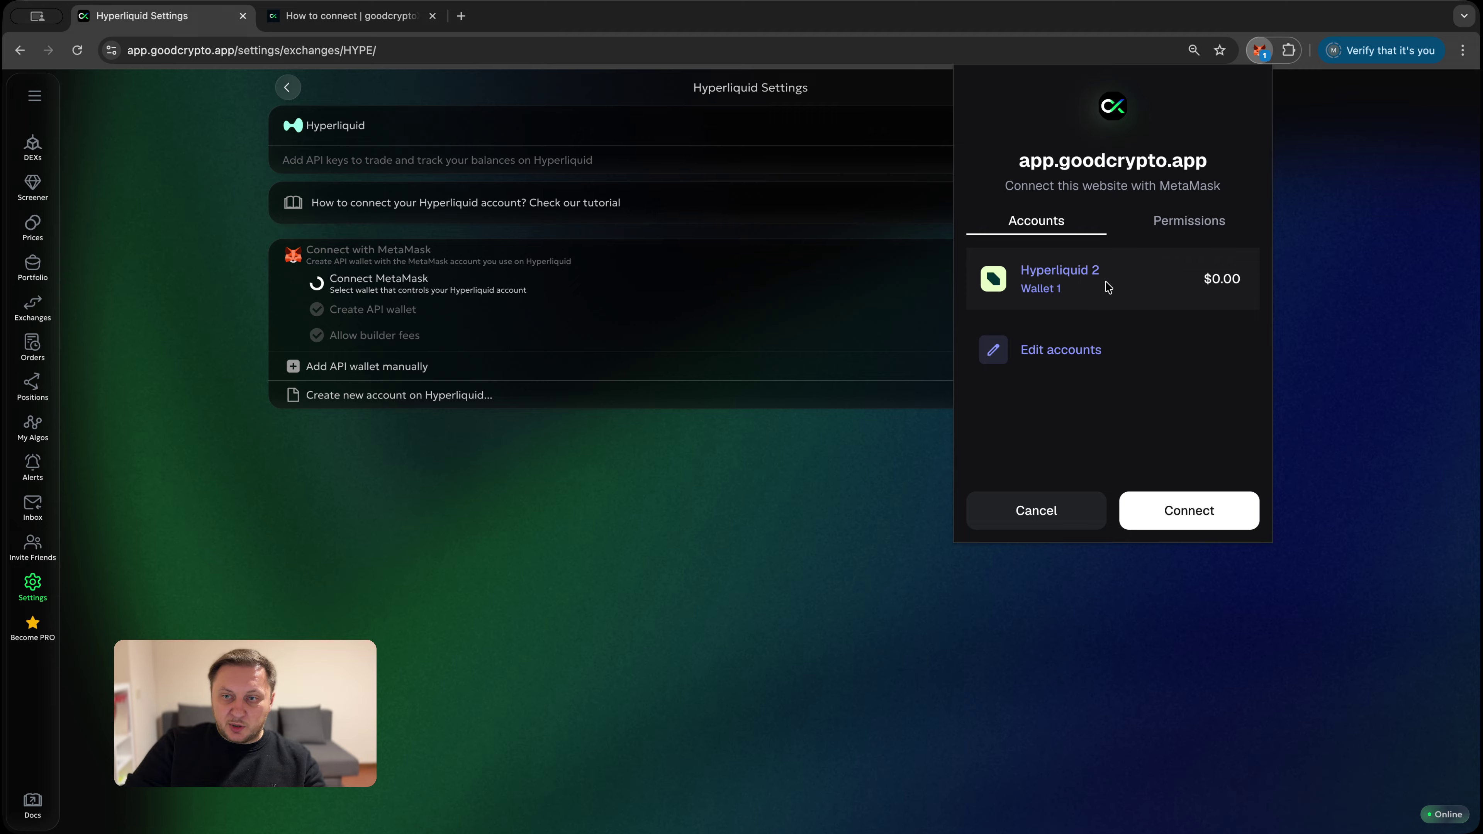
pyautogui.click(1180, 509)
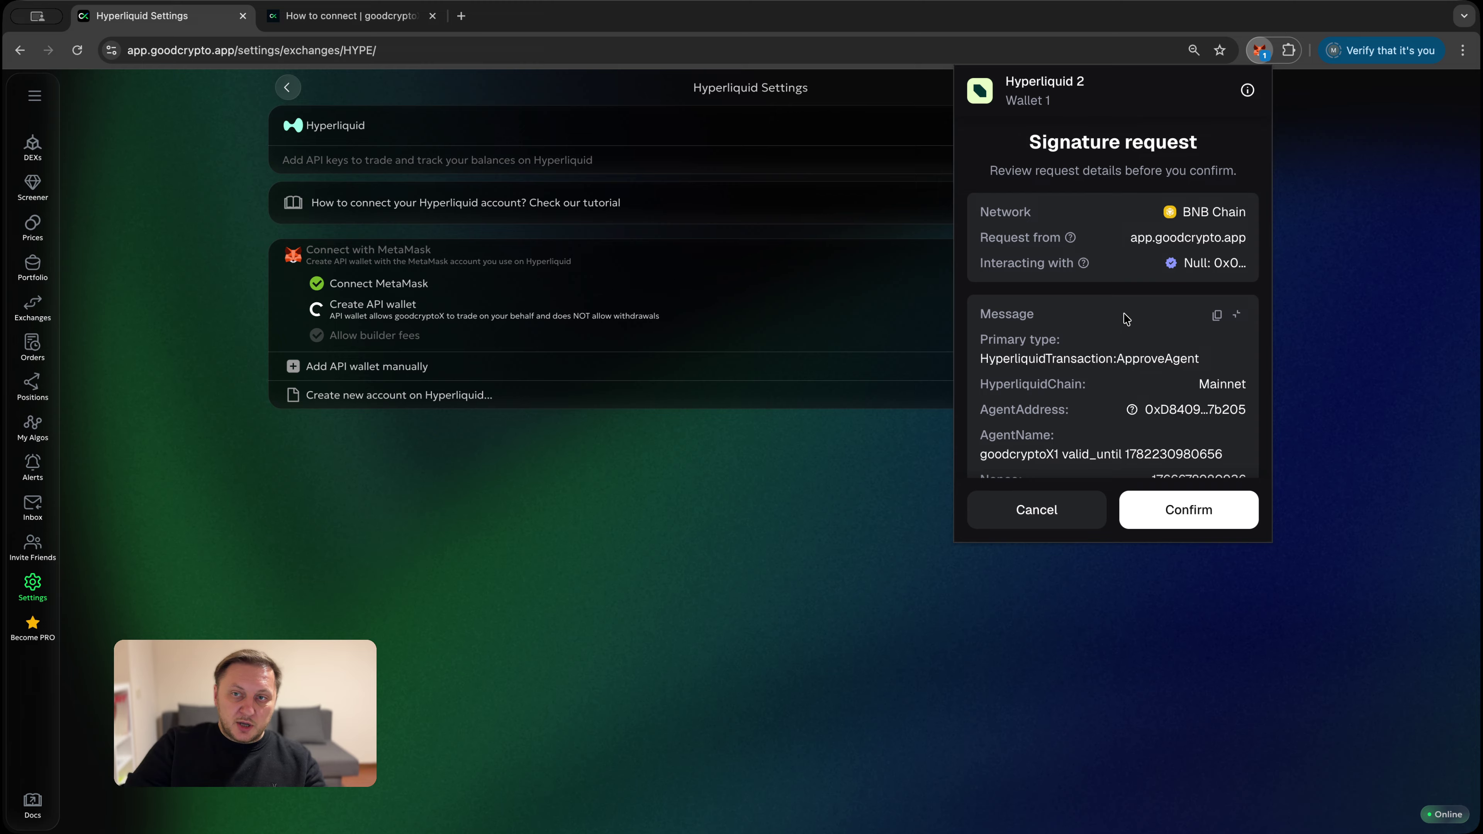
# Review and confirm the MetaMask signature request that creates the API wallet, and close the wallet window.
pyautogui.scroll(-1, 1126, 318)
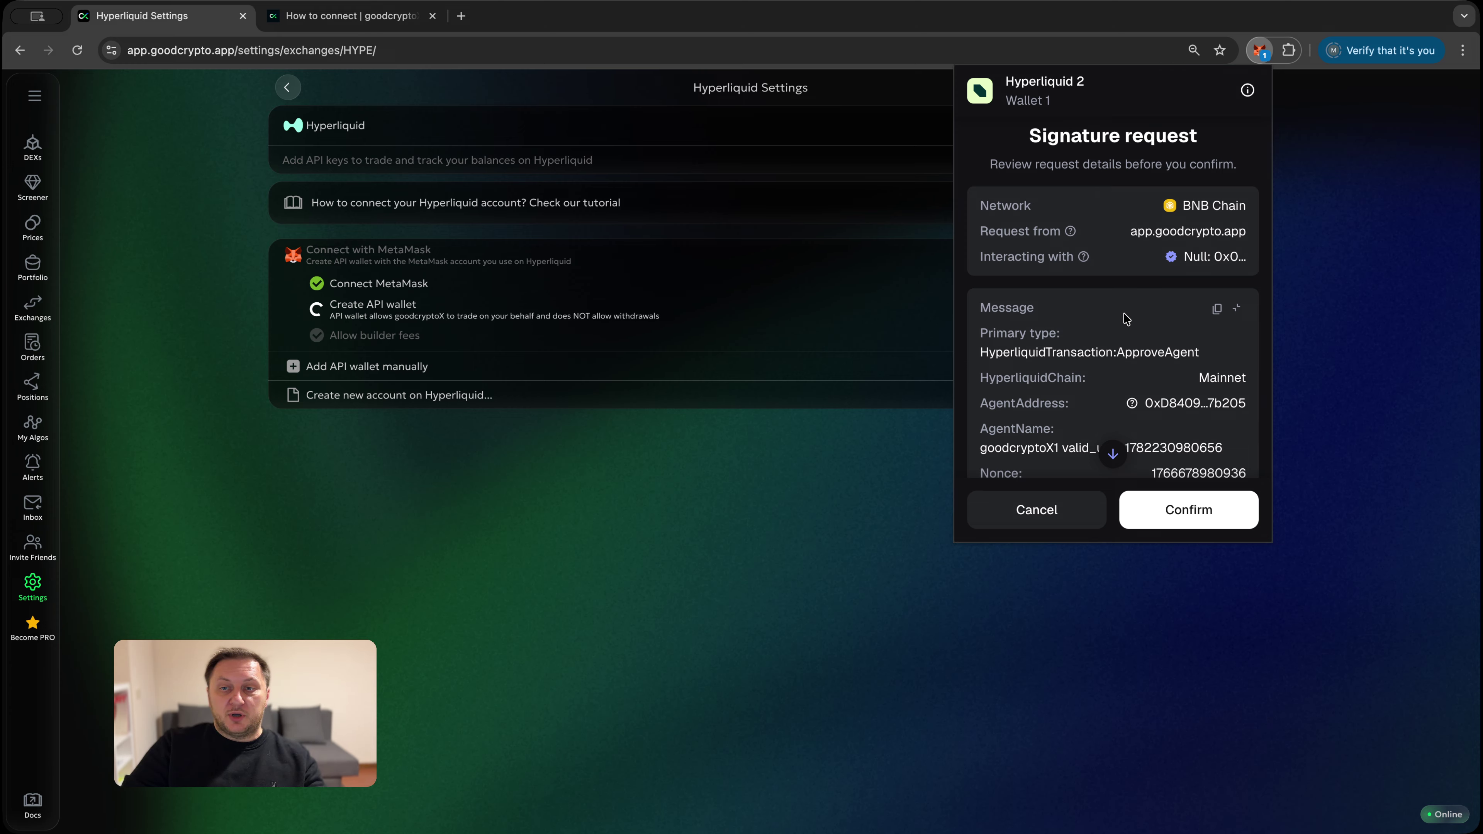
pyautogui.scroll(-1, 1126, 319)
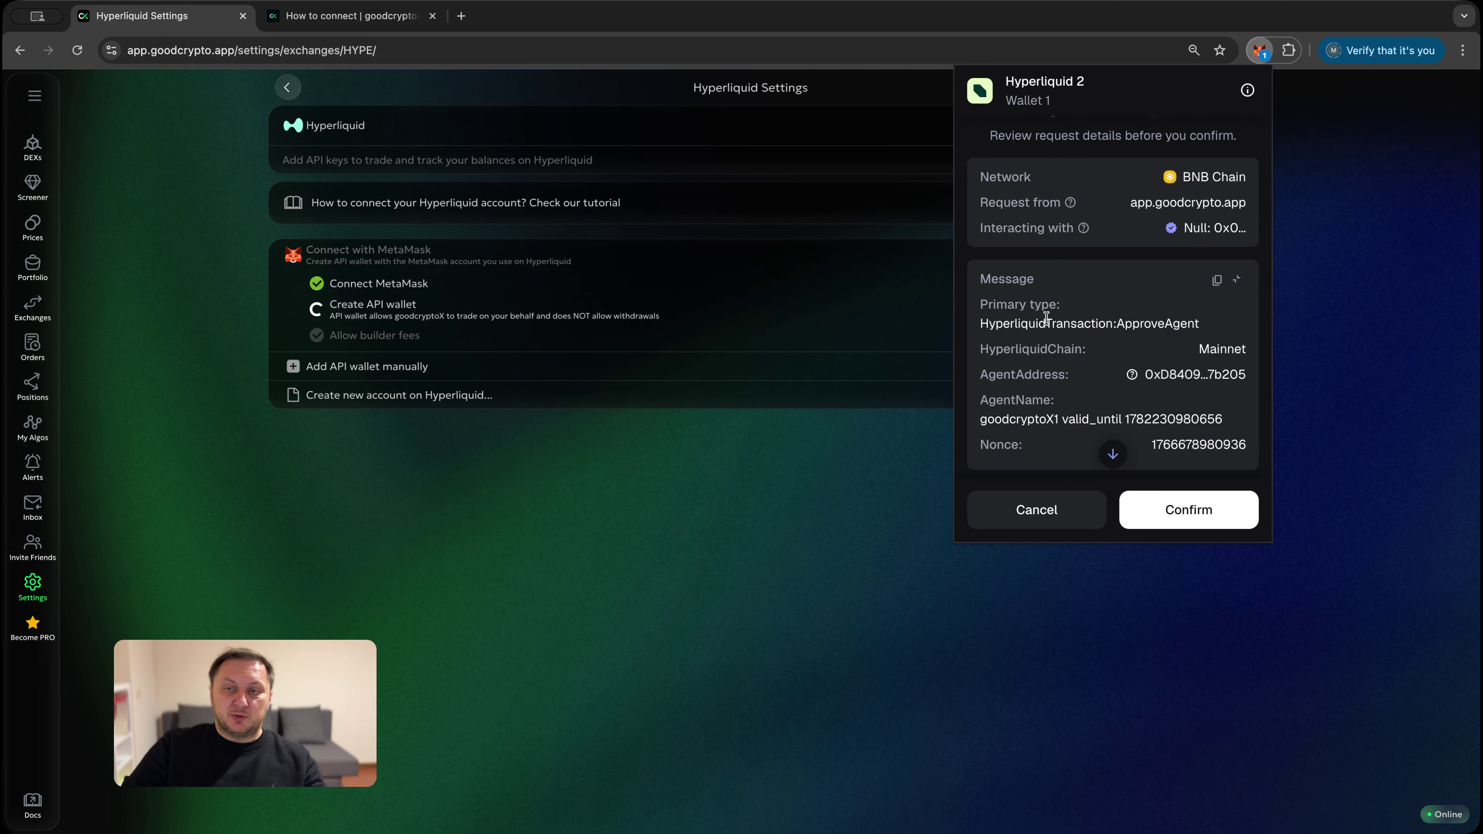
pyautogui.scroll(-1, 1163, 322)
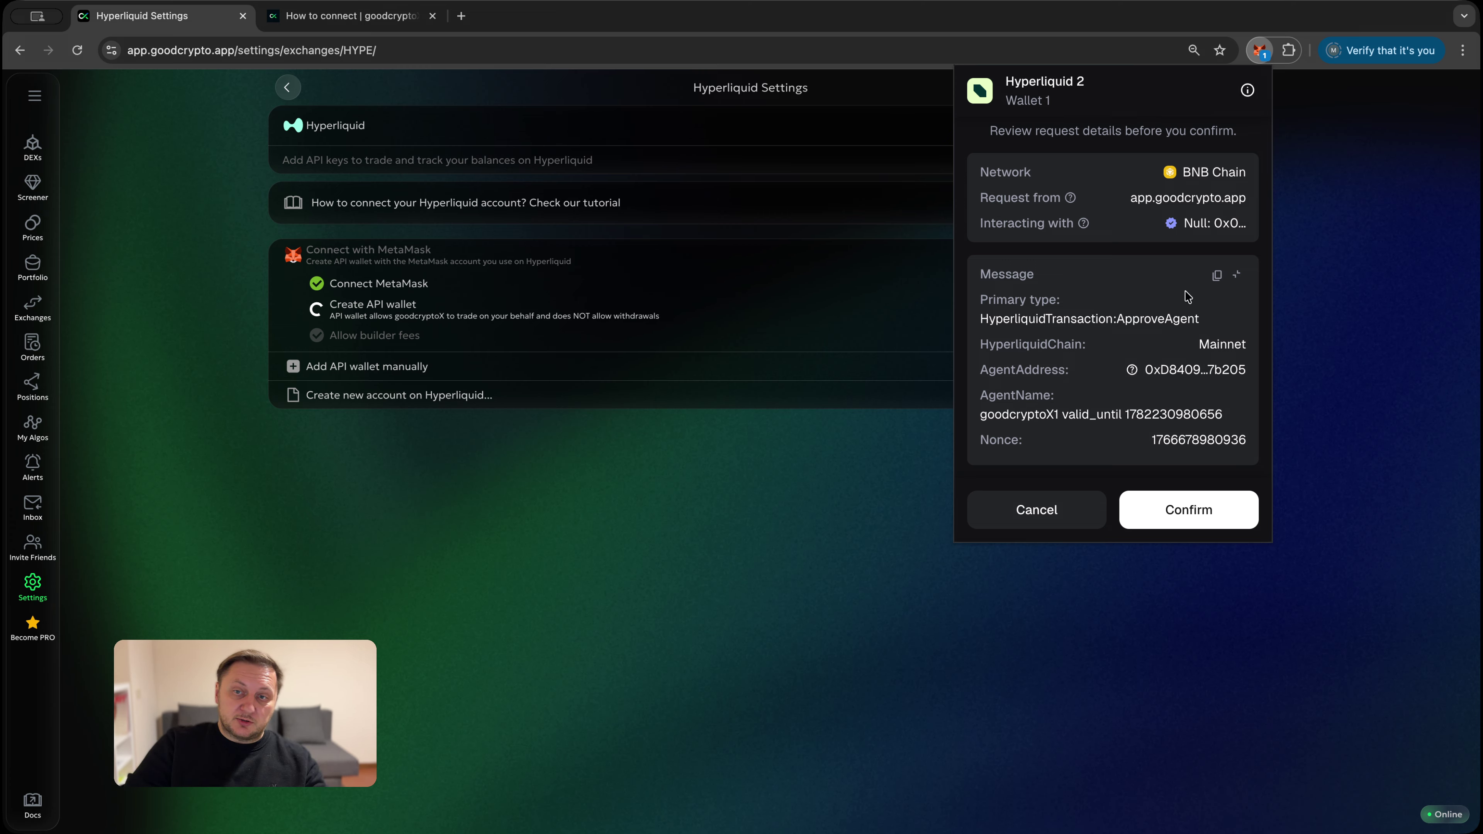
pyautogui.click(1166, 519)
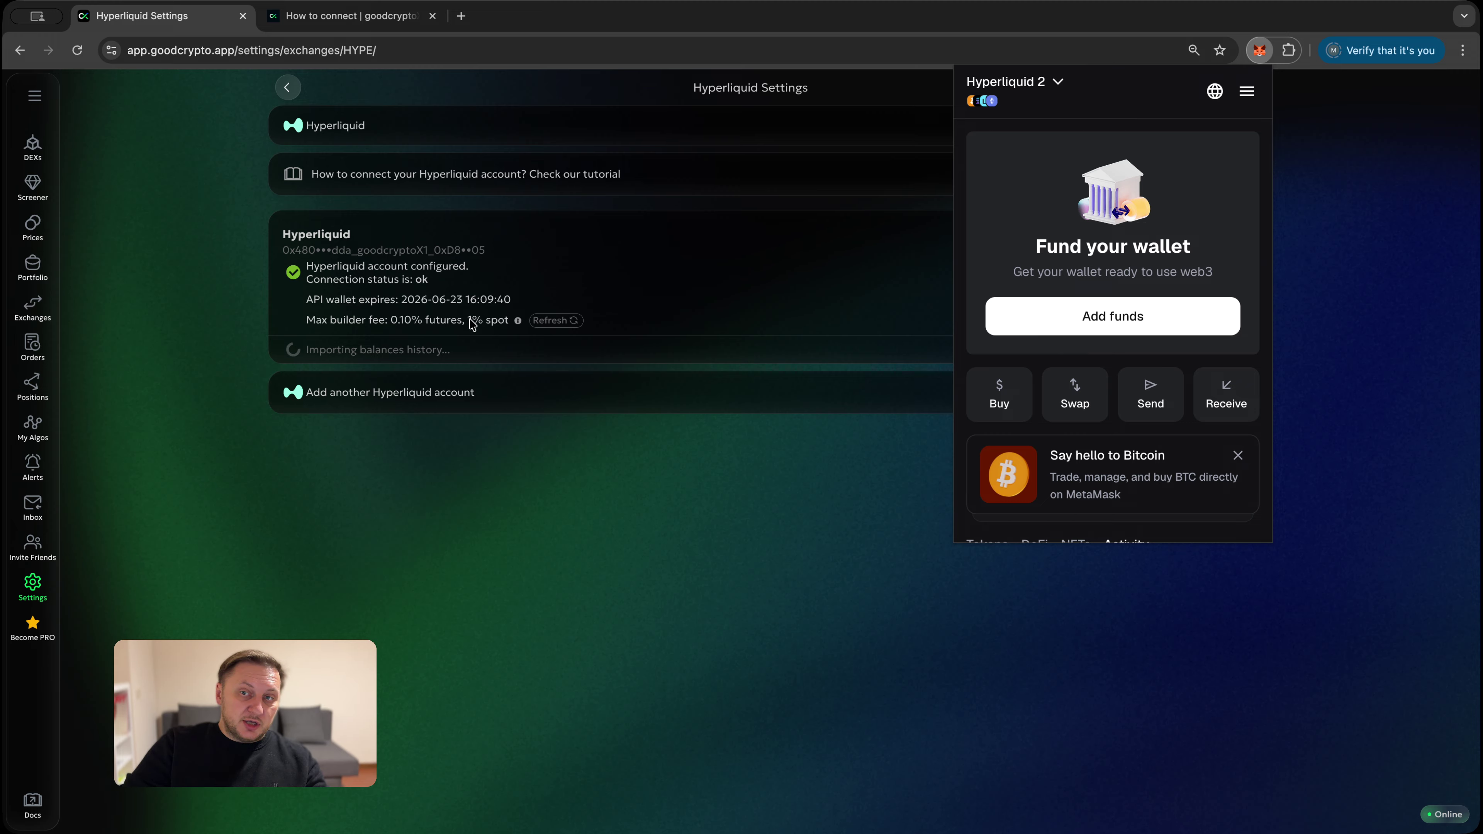
pyautogui.click(798, 186)
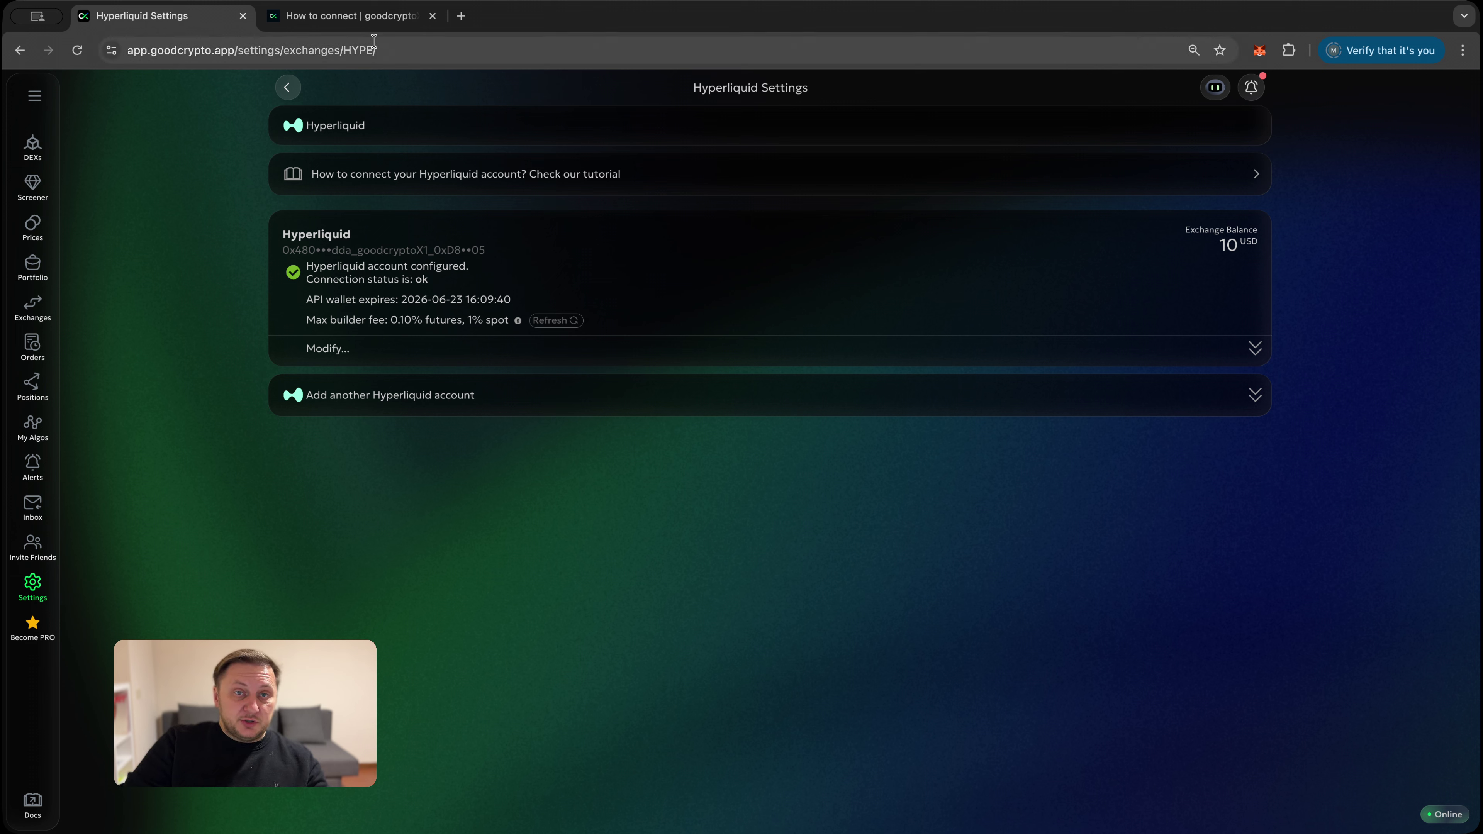
# Open the DEX swap fee page under Ecosystem in the goodcryptoX documentation.
pyautogui.click(351, 16)
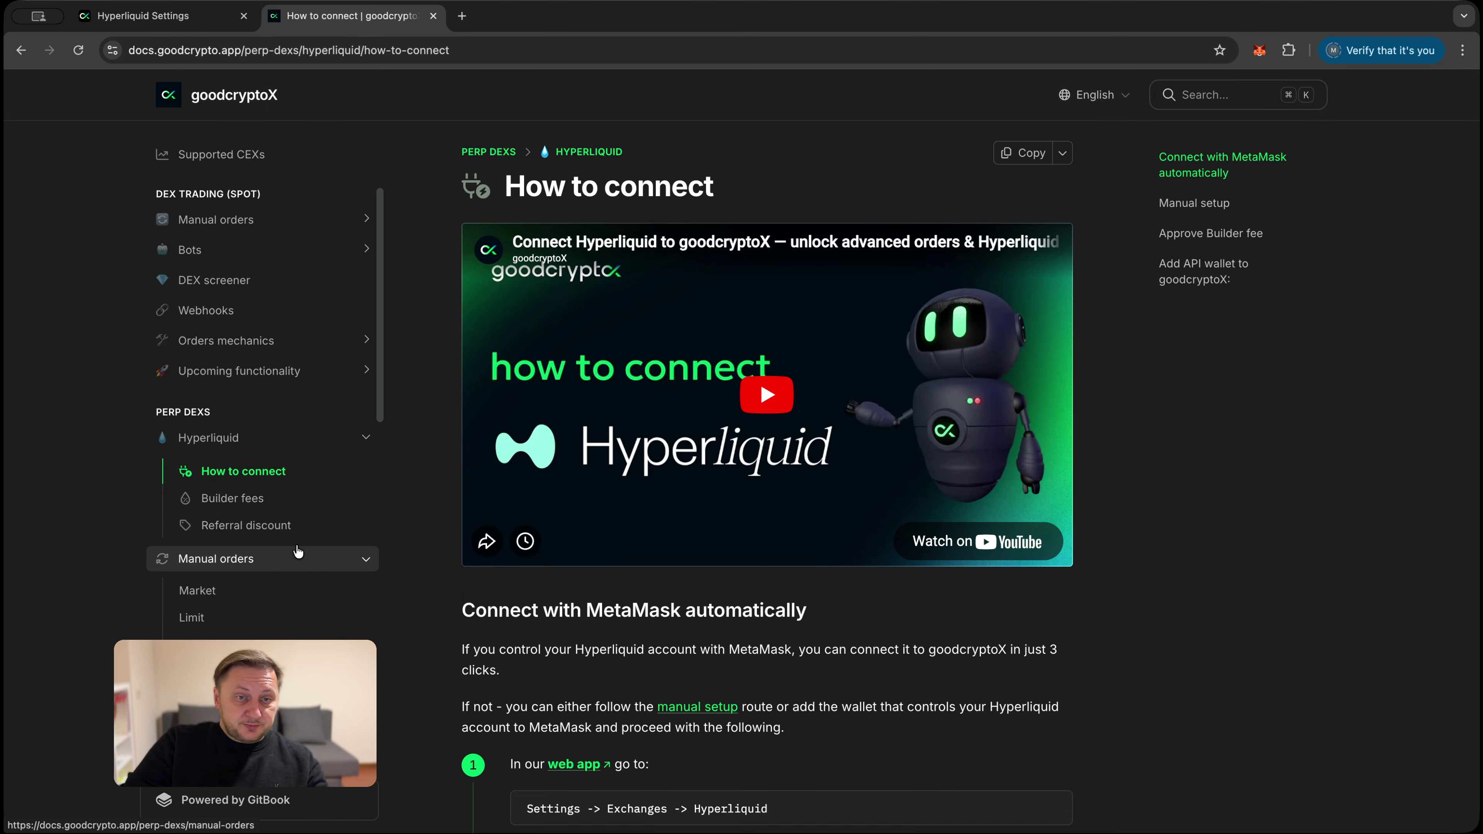
pyautogui.scroll(-4, 298, 551)
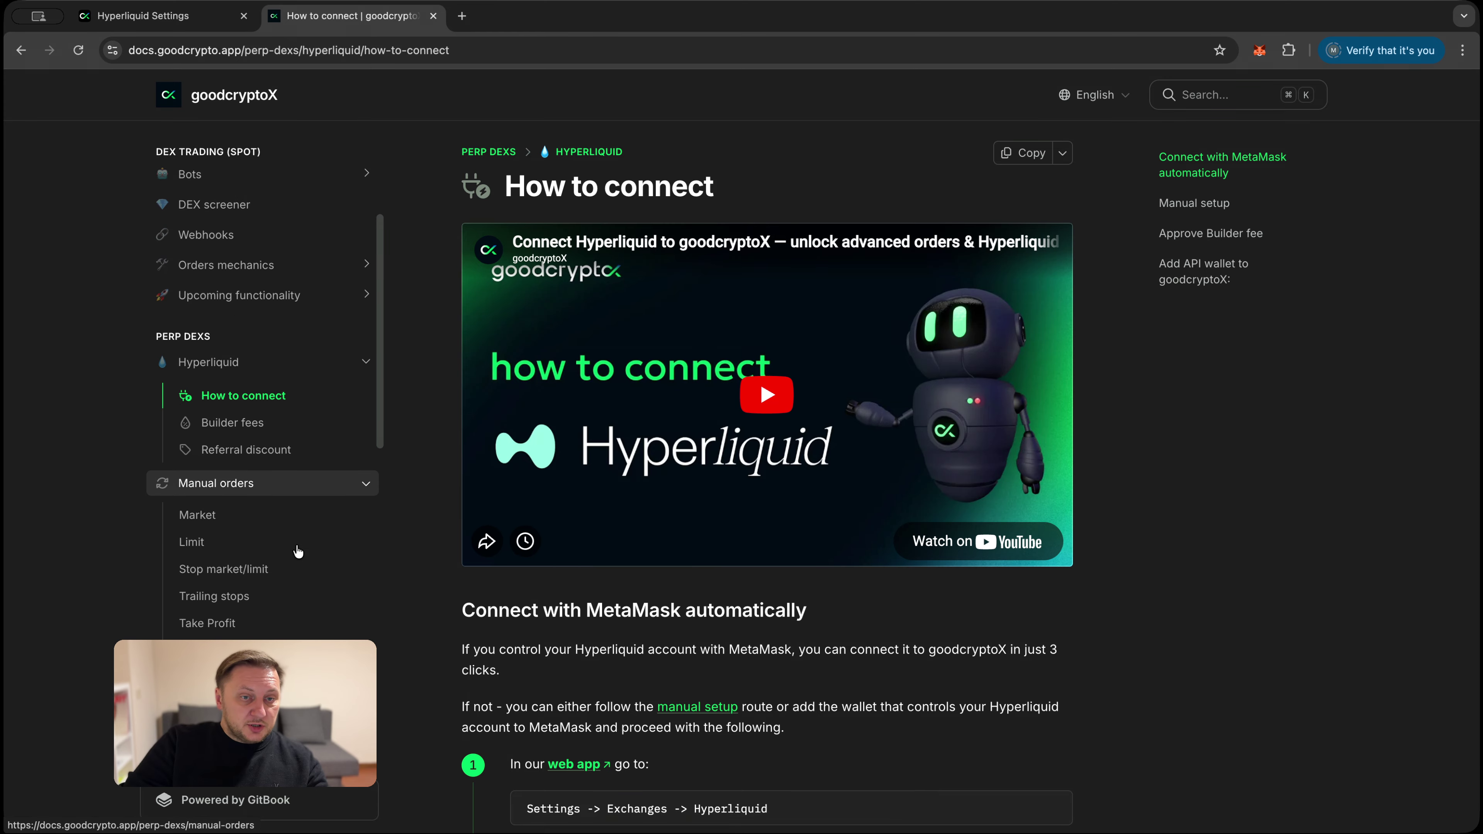
pyautogui.scroll(-2, 244, 476)
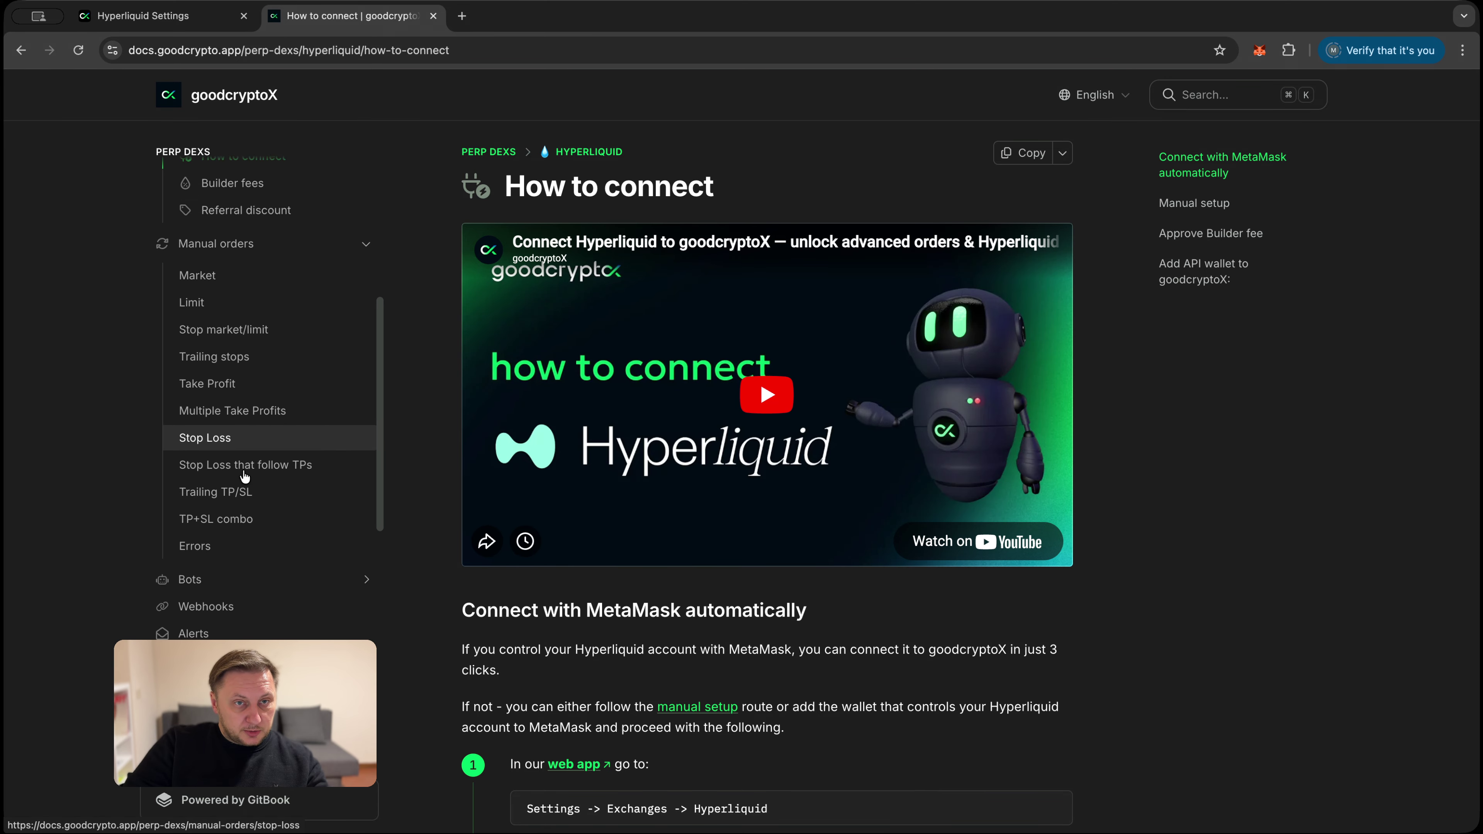
pyautogui.scroll(5, 244, 476)
pyautogui.scroll(-6, 244, 476)
pyautogui.scroll(-7, 244, 476)
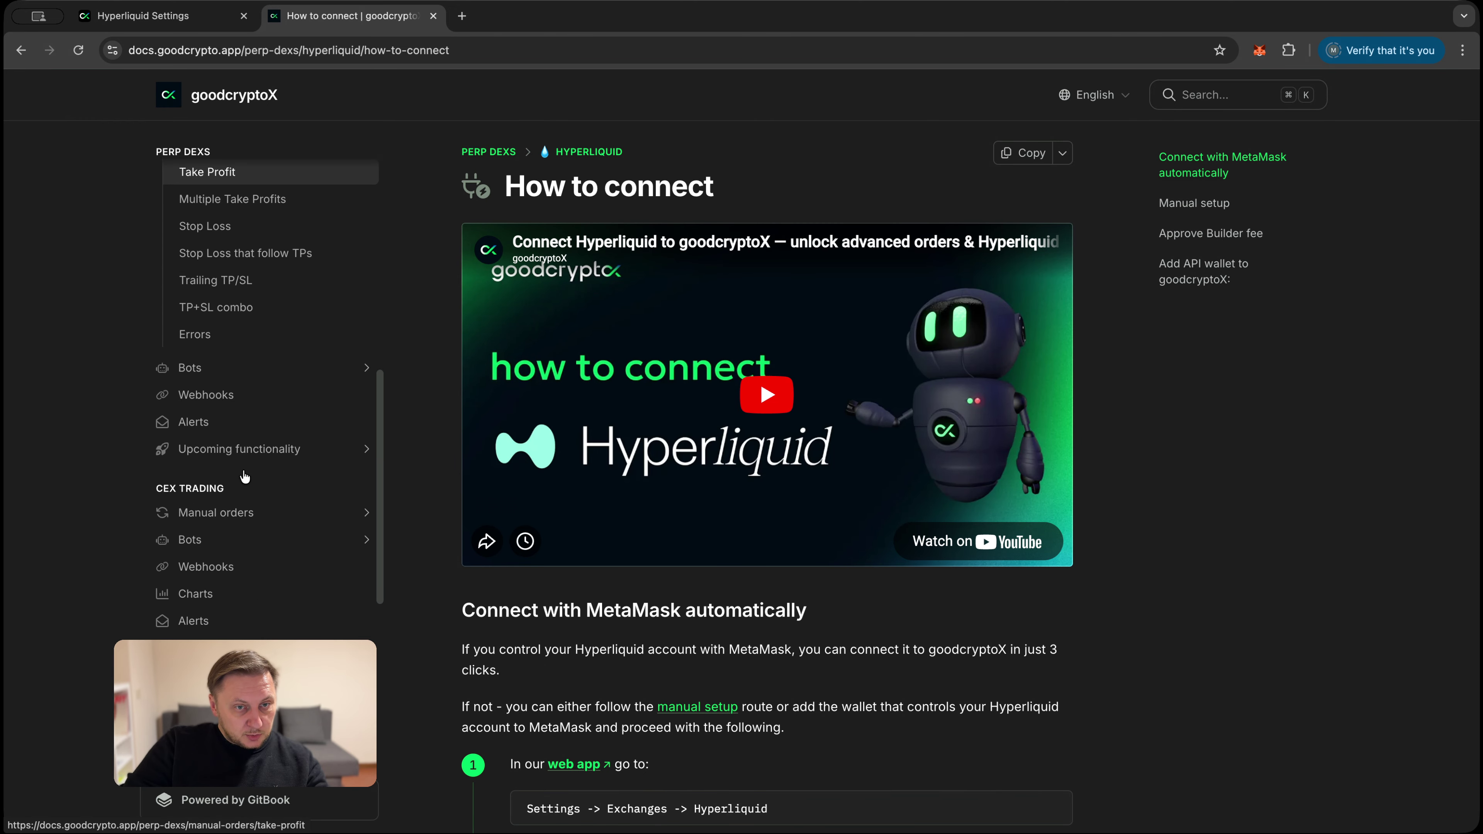
pyautogui.scroll(-1, 236, 521)
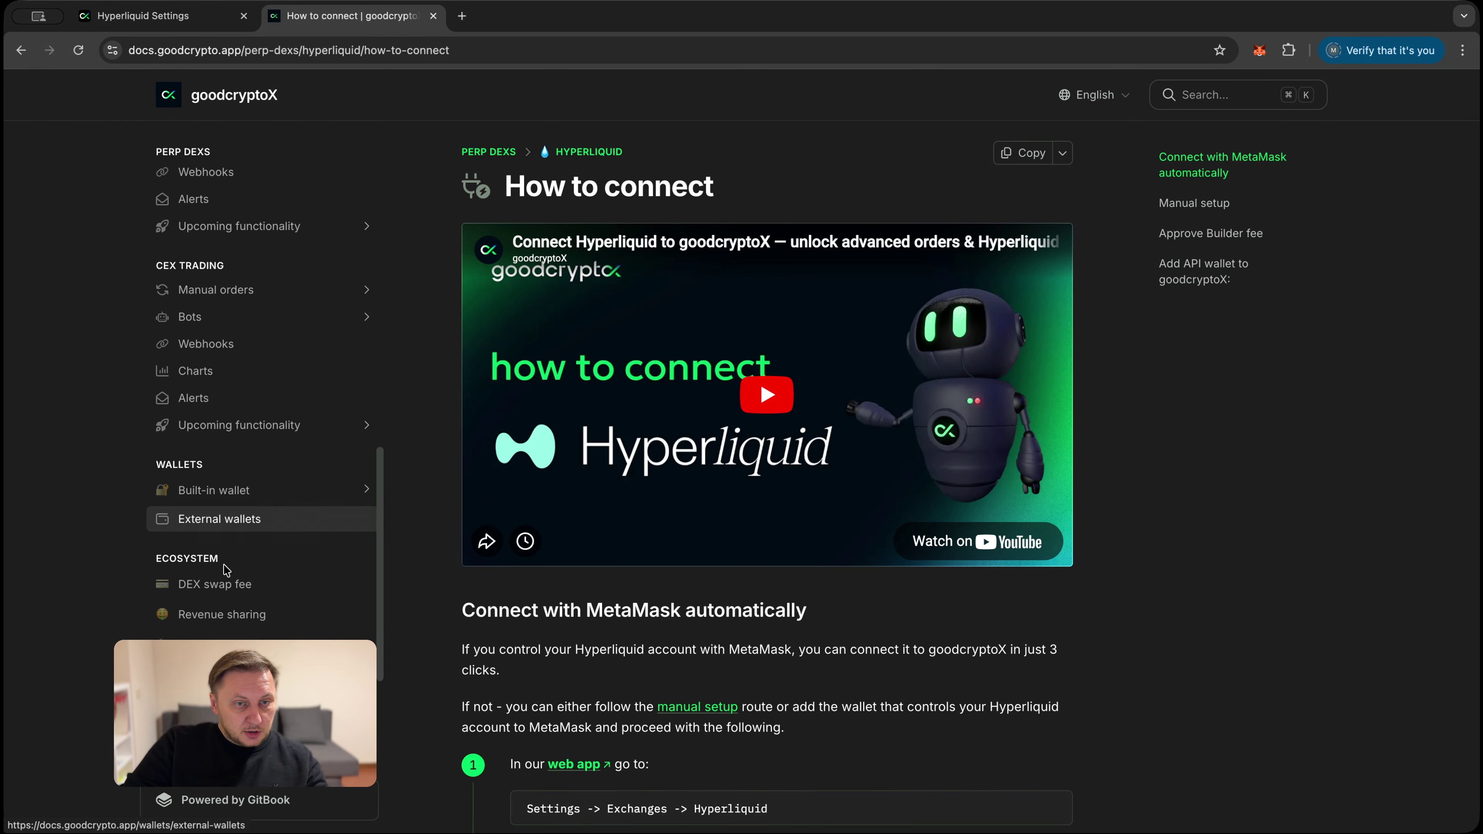
pyautogui.click(225, 594)
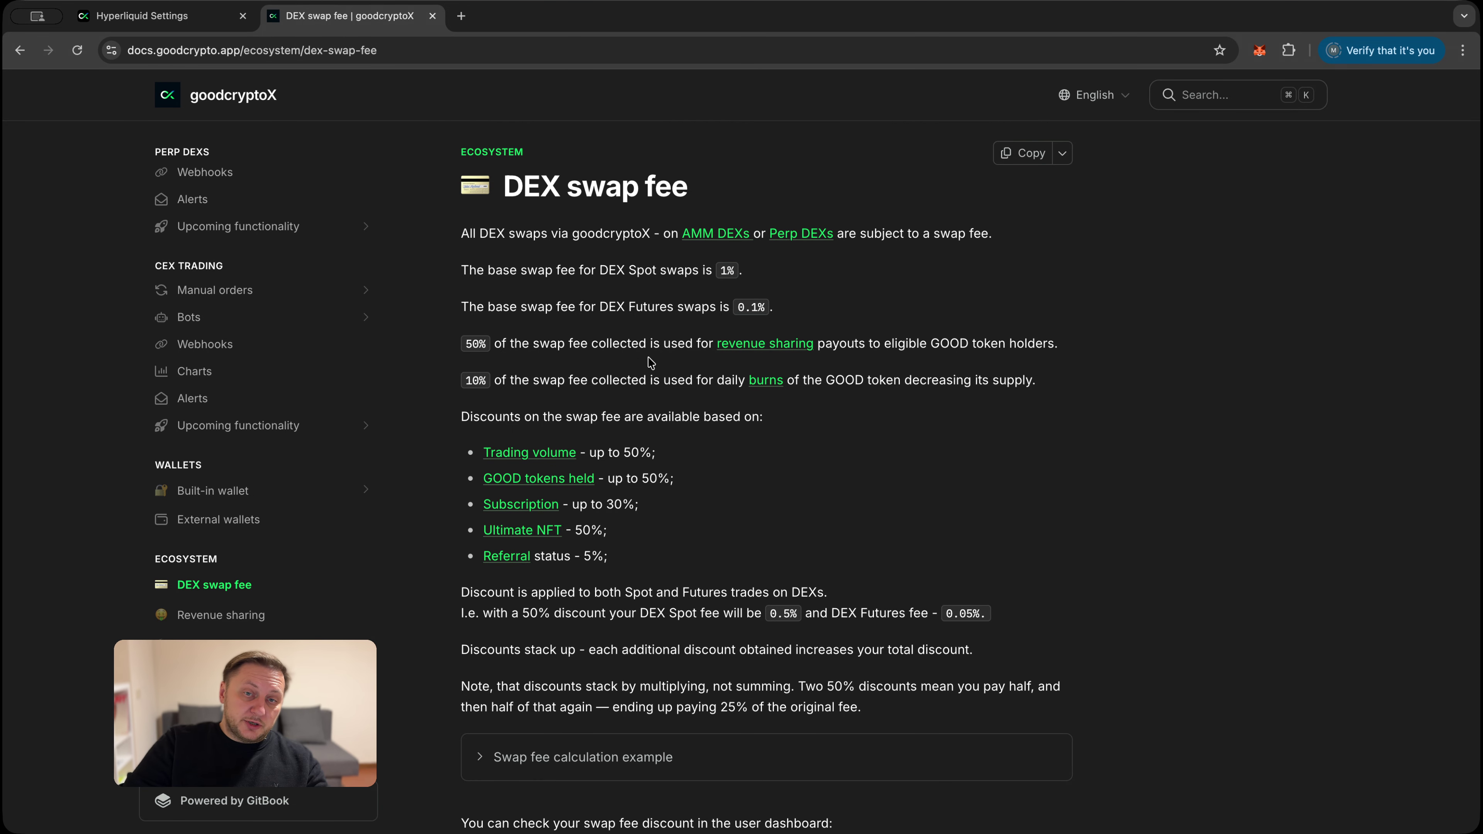
# Read the swap fee discount list, check the linked Subscription plans page, and return to the DEX swap fee page.
pyautogui.scroll(-1, 648, 363)
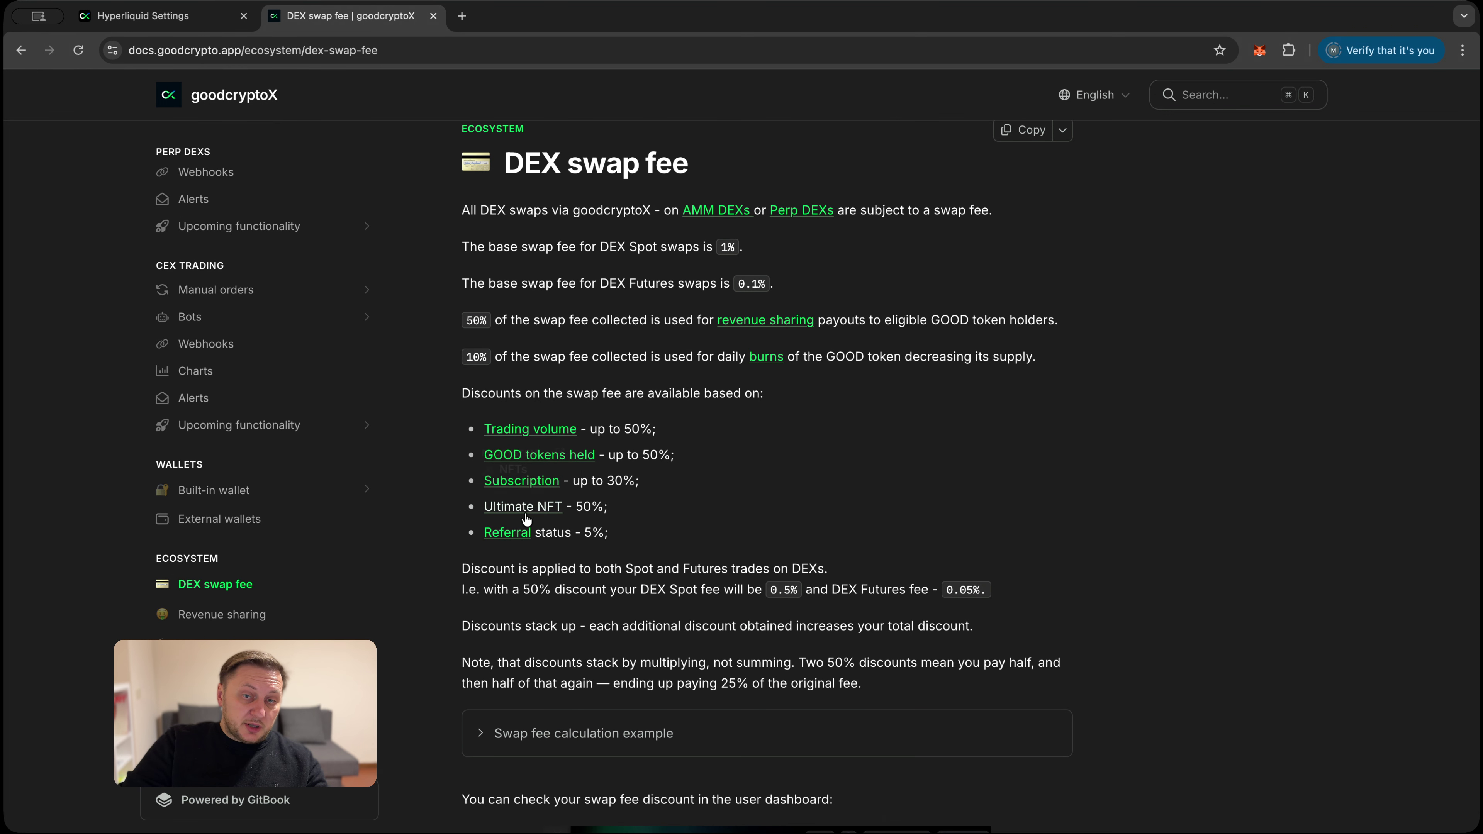
pyautogui.click(528, 480)
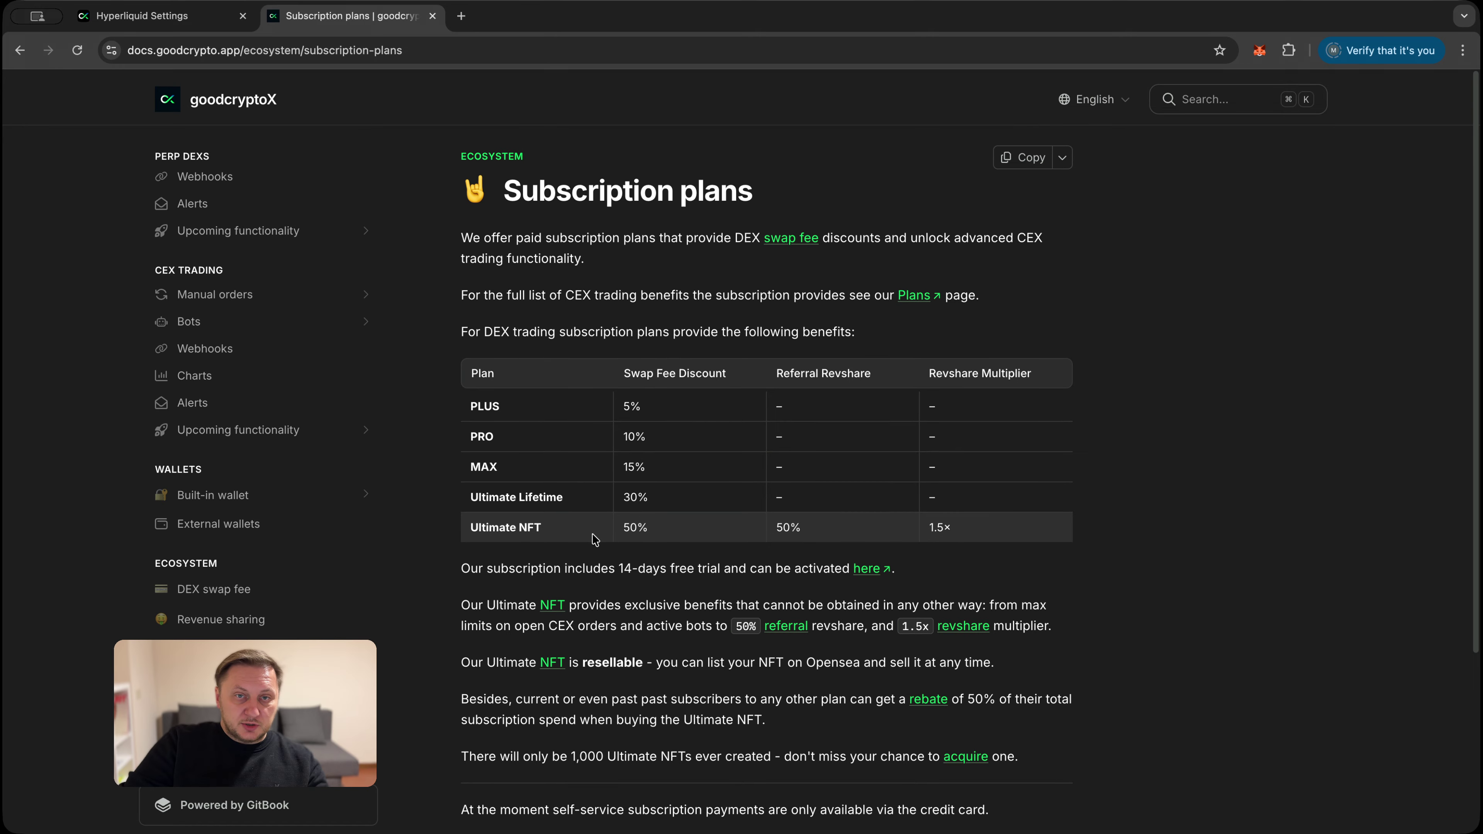
pyautogui.click(22, 51)
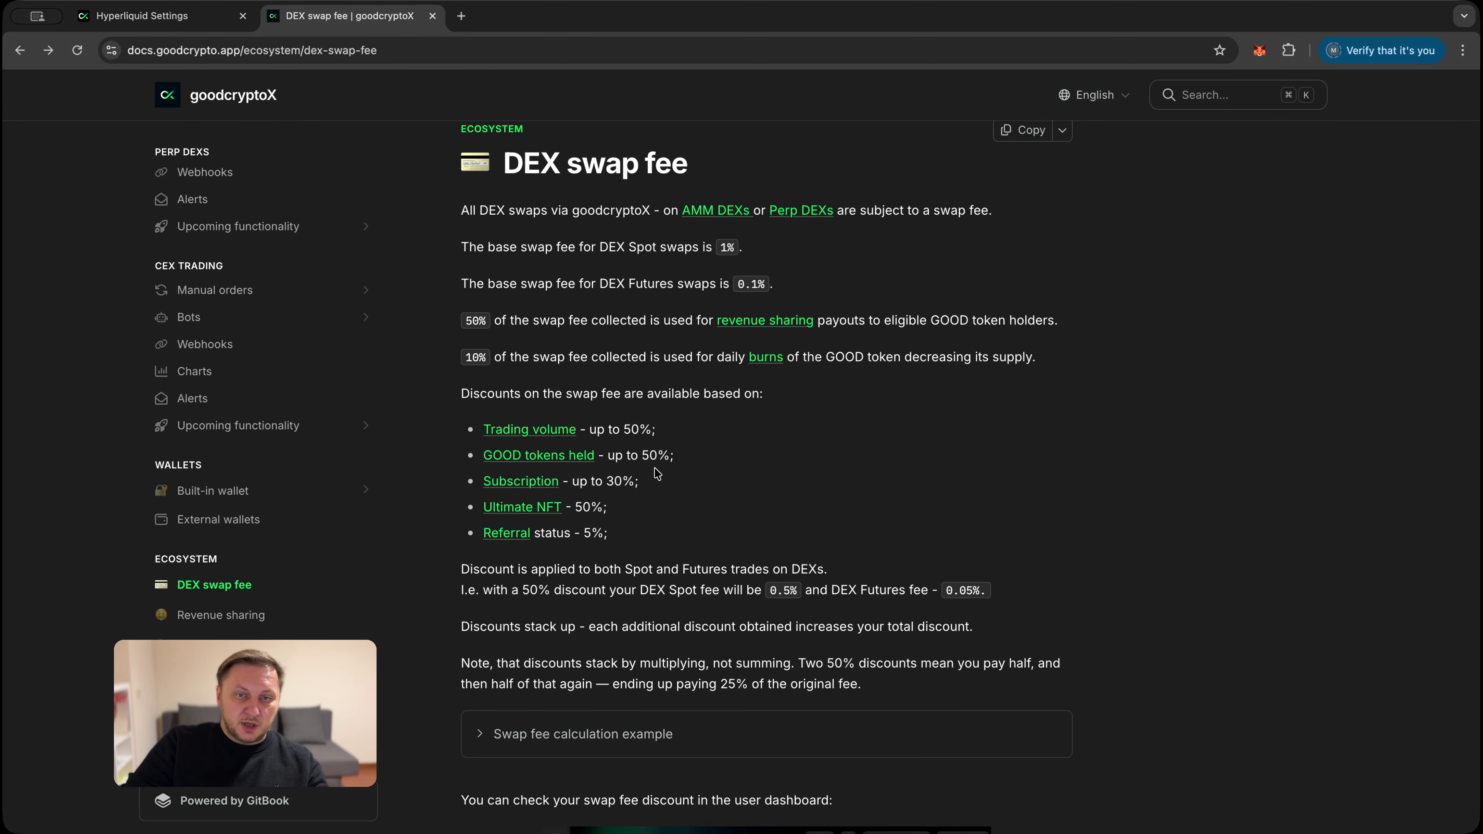
# Read the Loyalty program's tiers and points tables linked from the trading volume discount, and return to the DEX swap fee page.
pyautogui.click(552, 428)
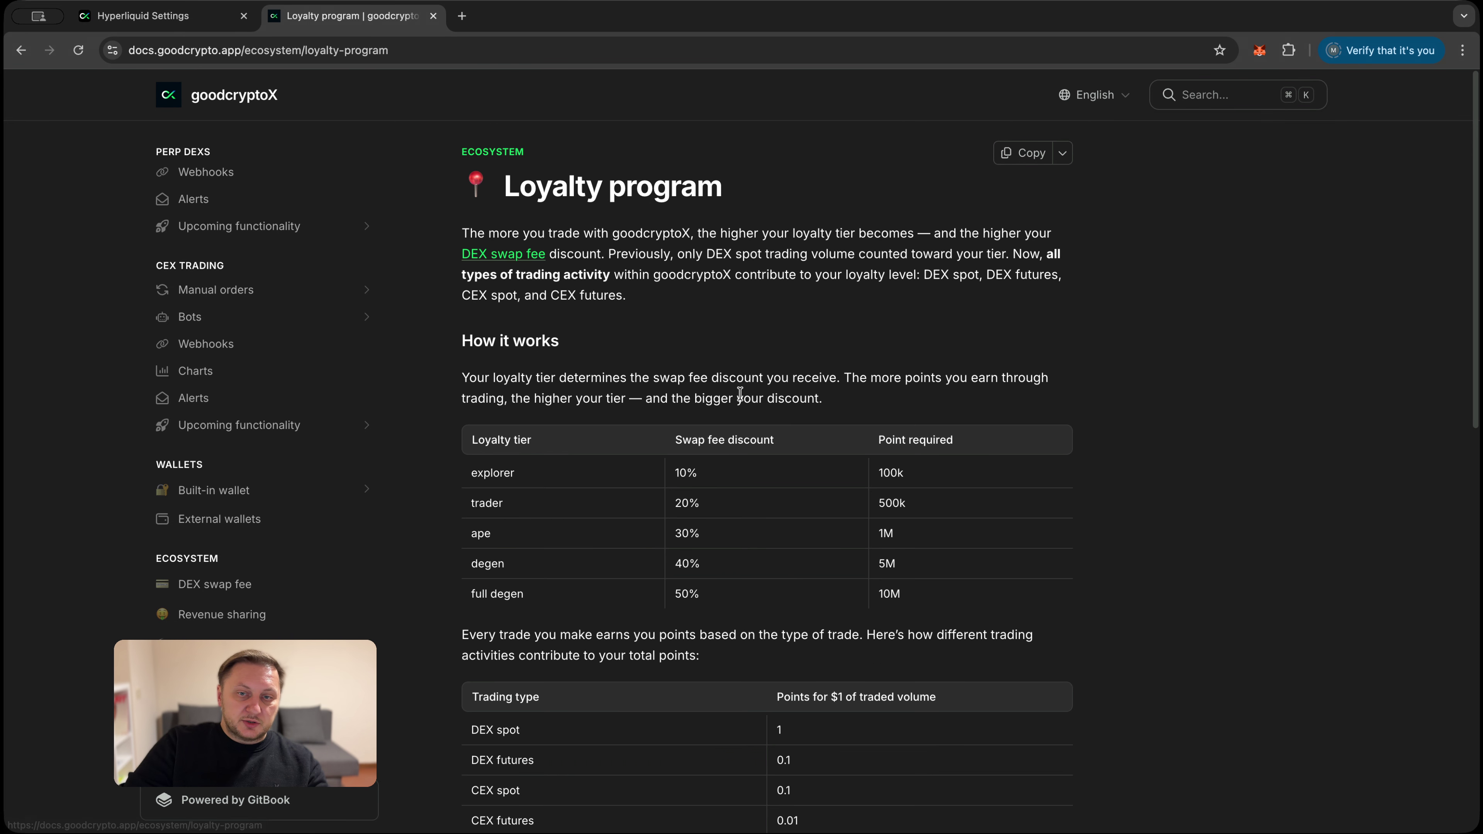
pyautogui.scroll(-3, 784, 422)
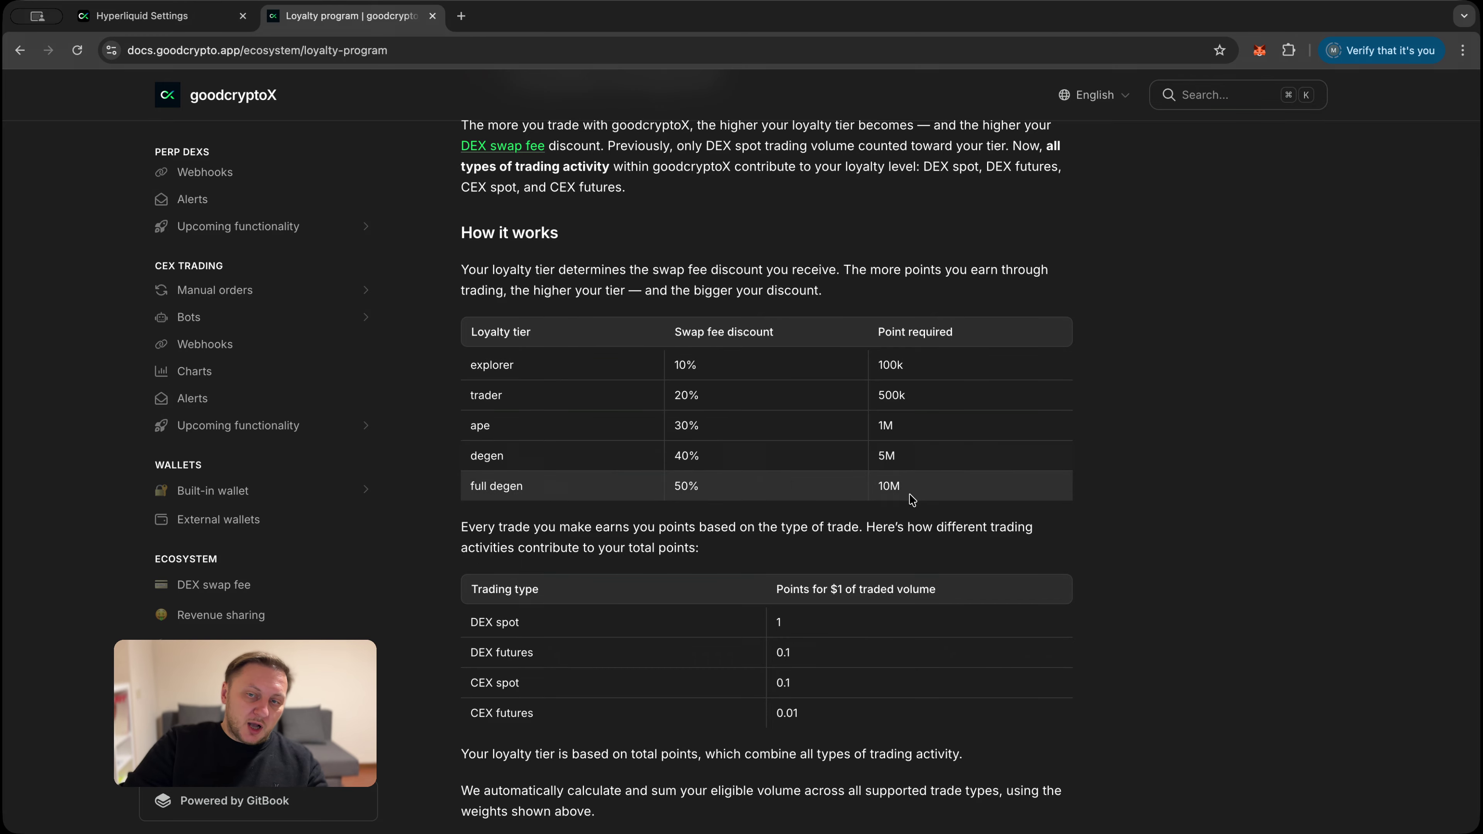
pyautogui.scroll(5, 467, 400)
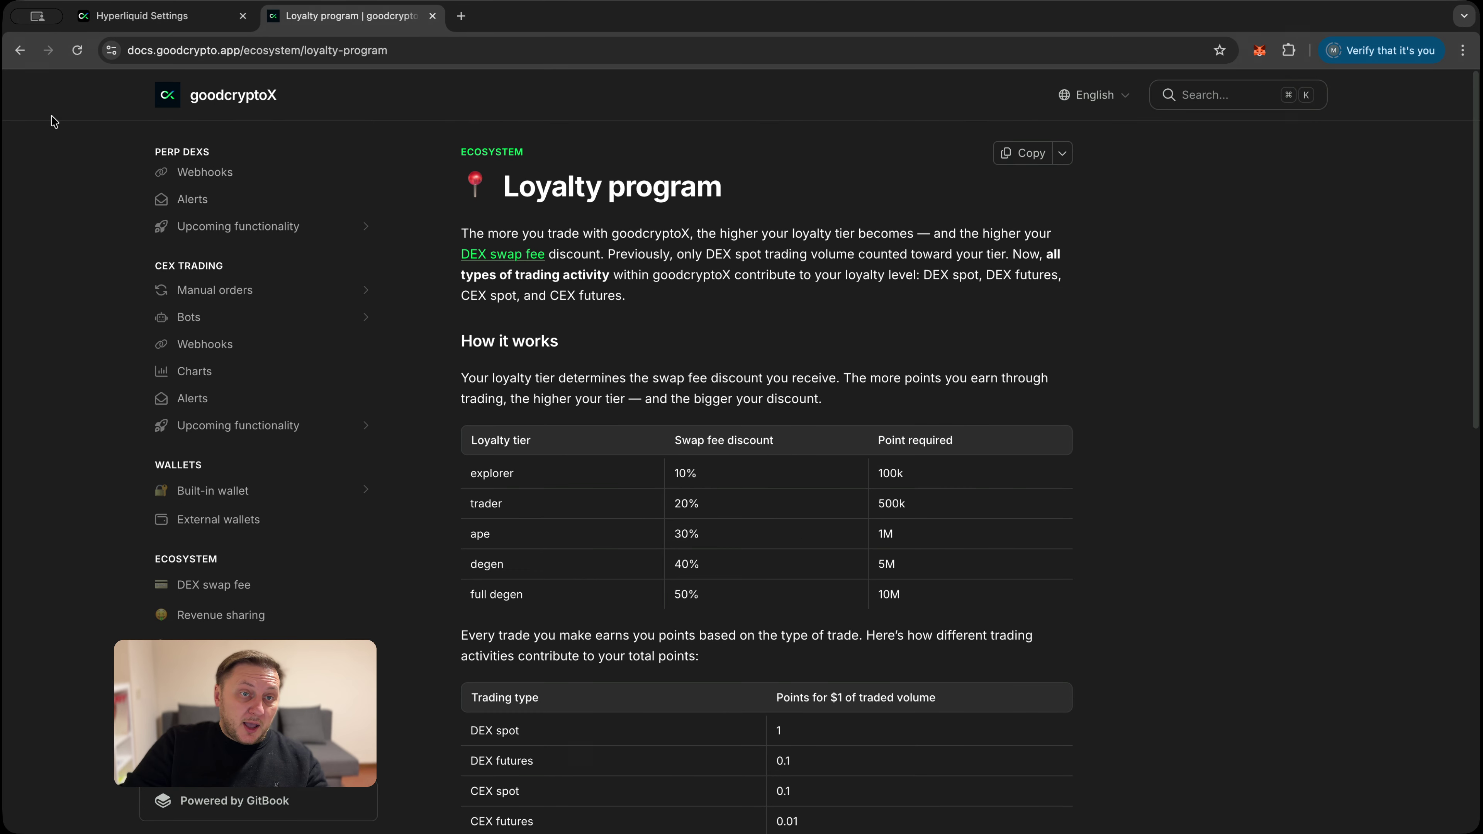
pyautogui.click(24, 52)
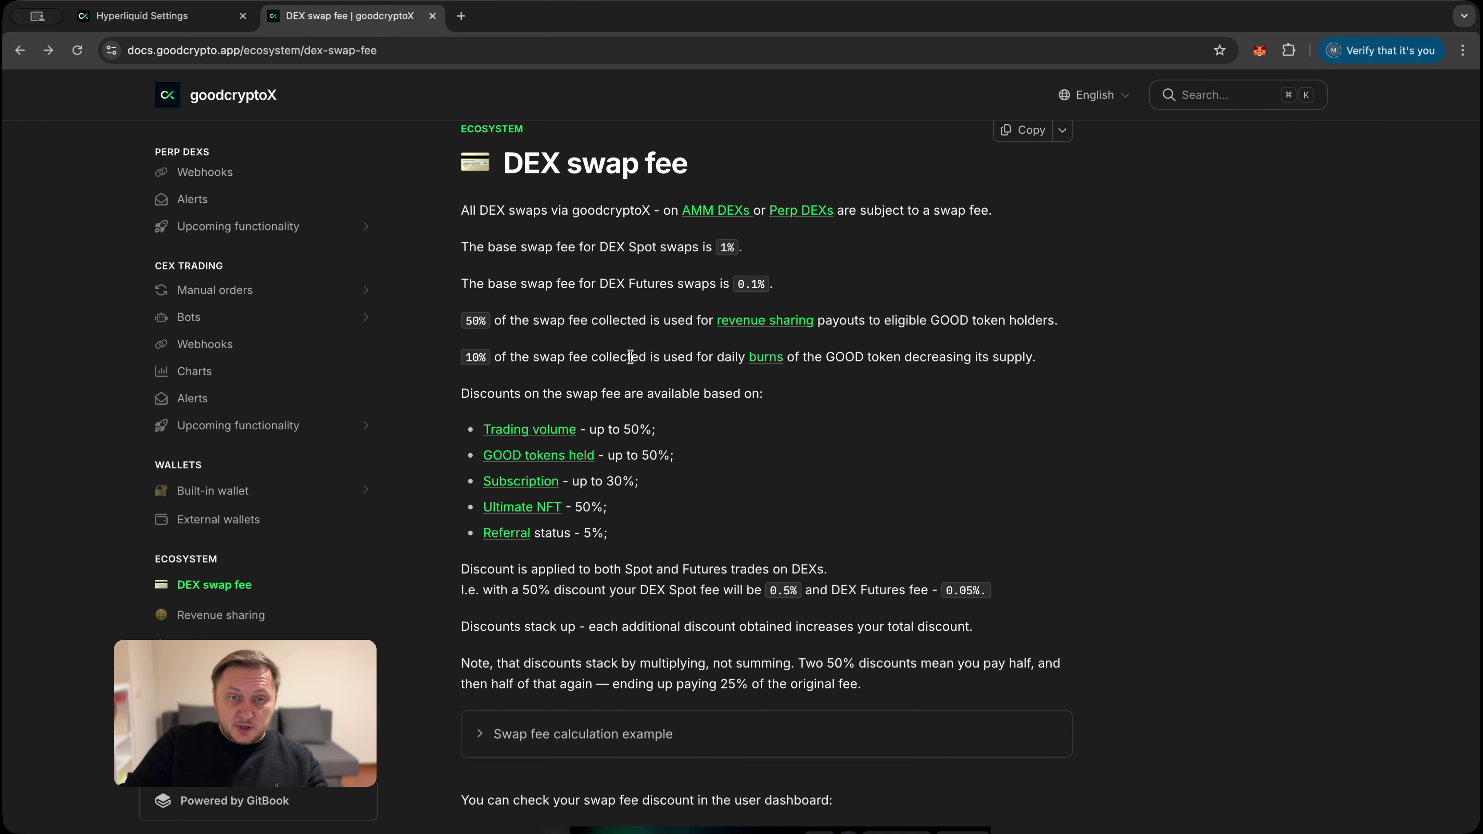
# Read the GOOD token Holding benefits page with its swap fee discount table, and return to the DEX swap fee page.
pyautogui.click(578, 456)
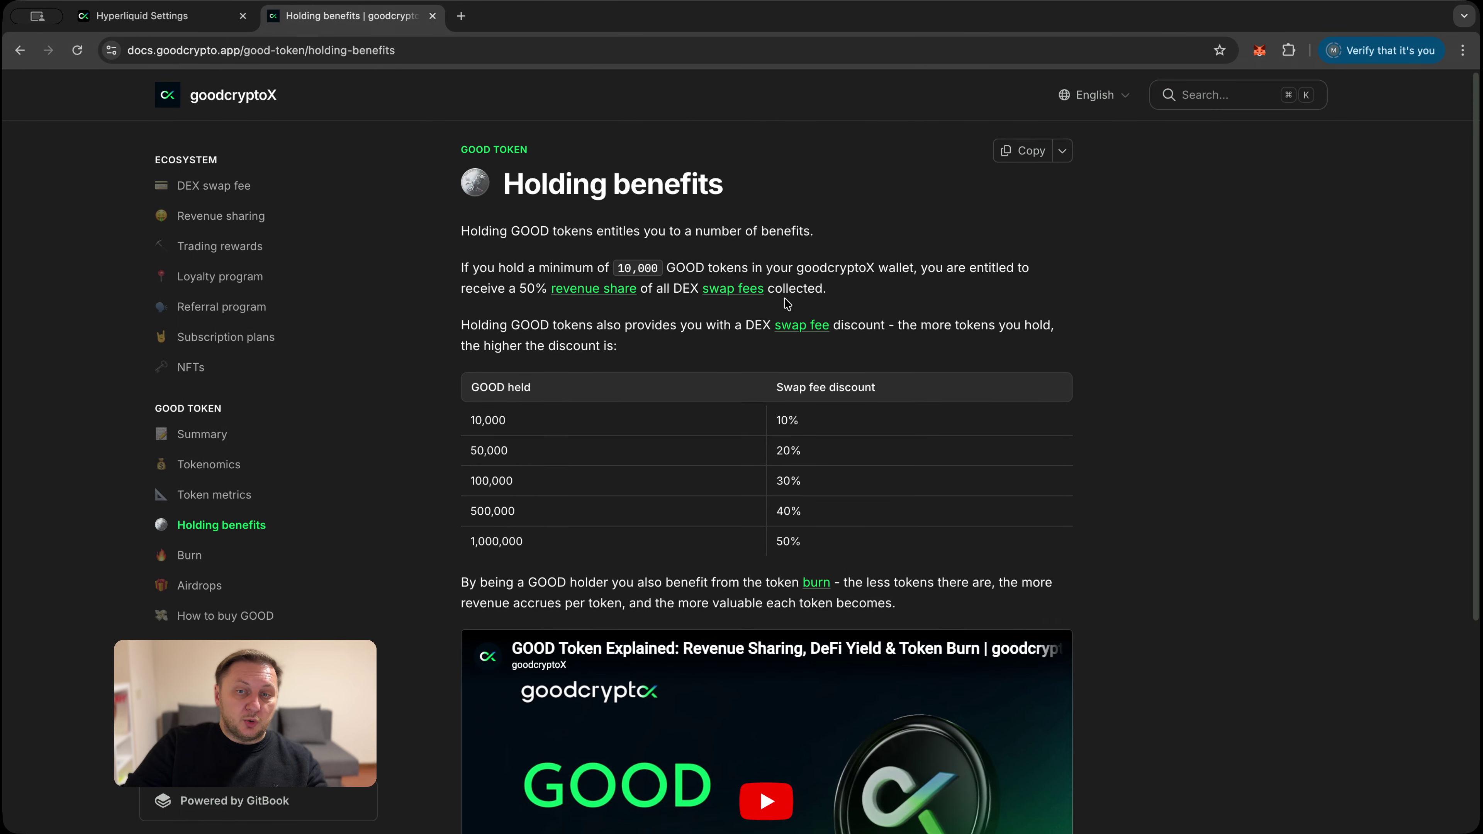
pyautogui.scroll(-1, 786, 304)
pyautogui.moveTo(786, 303)
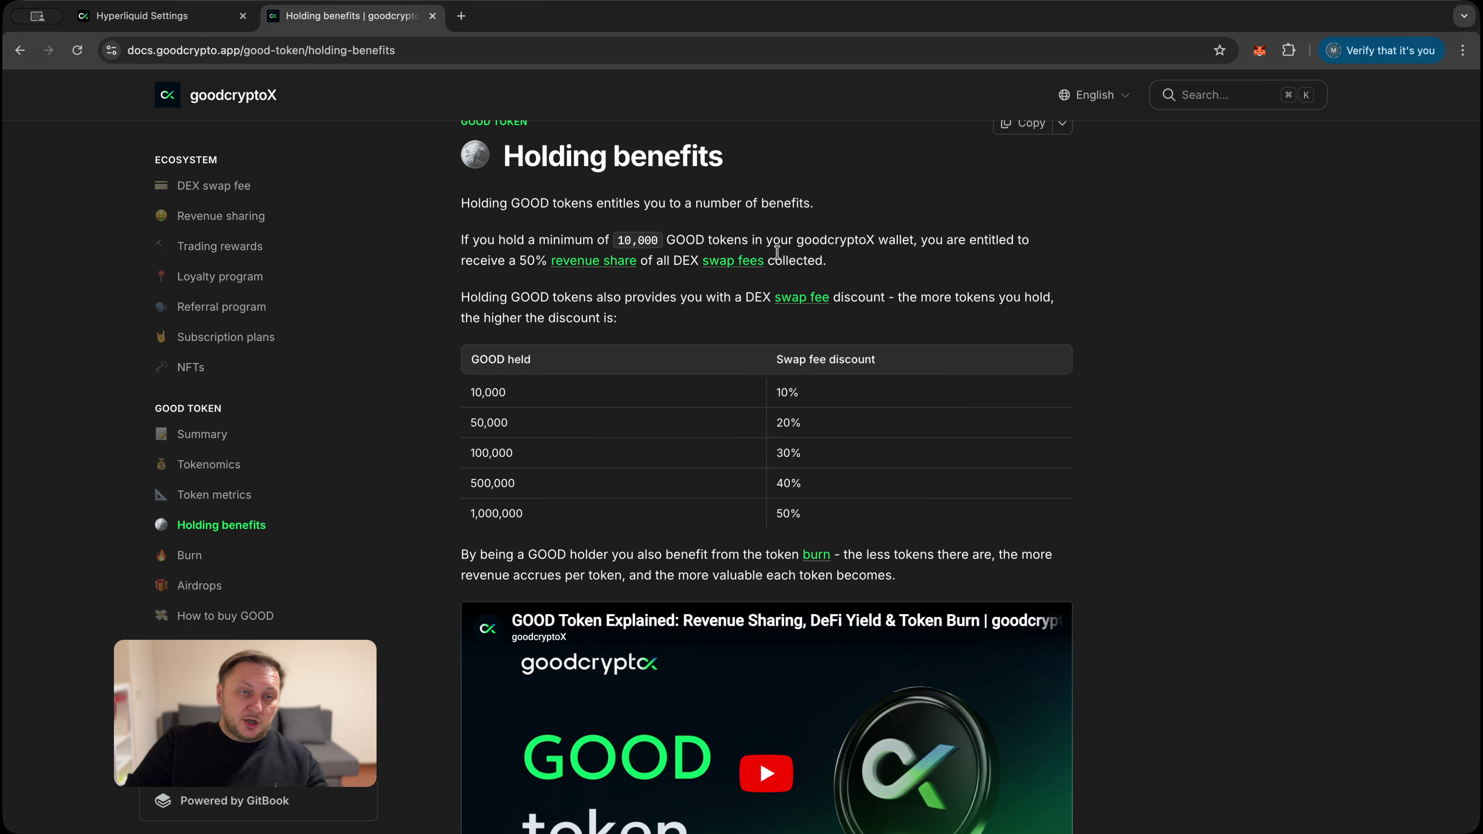
pyautogui.scroll(3, 246, 222)
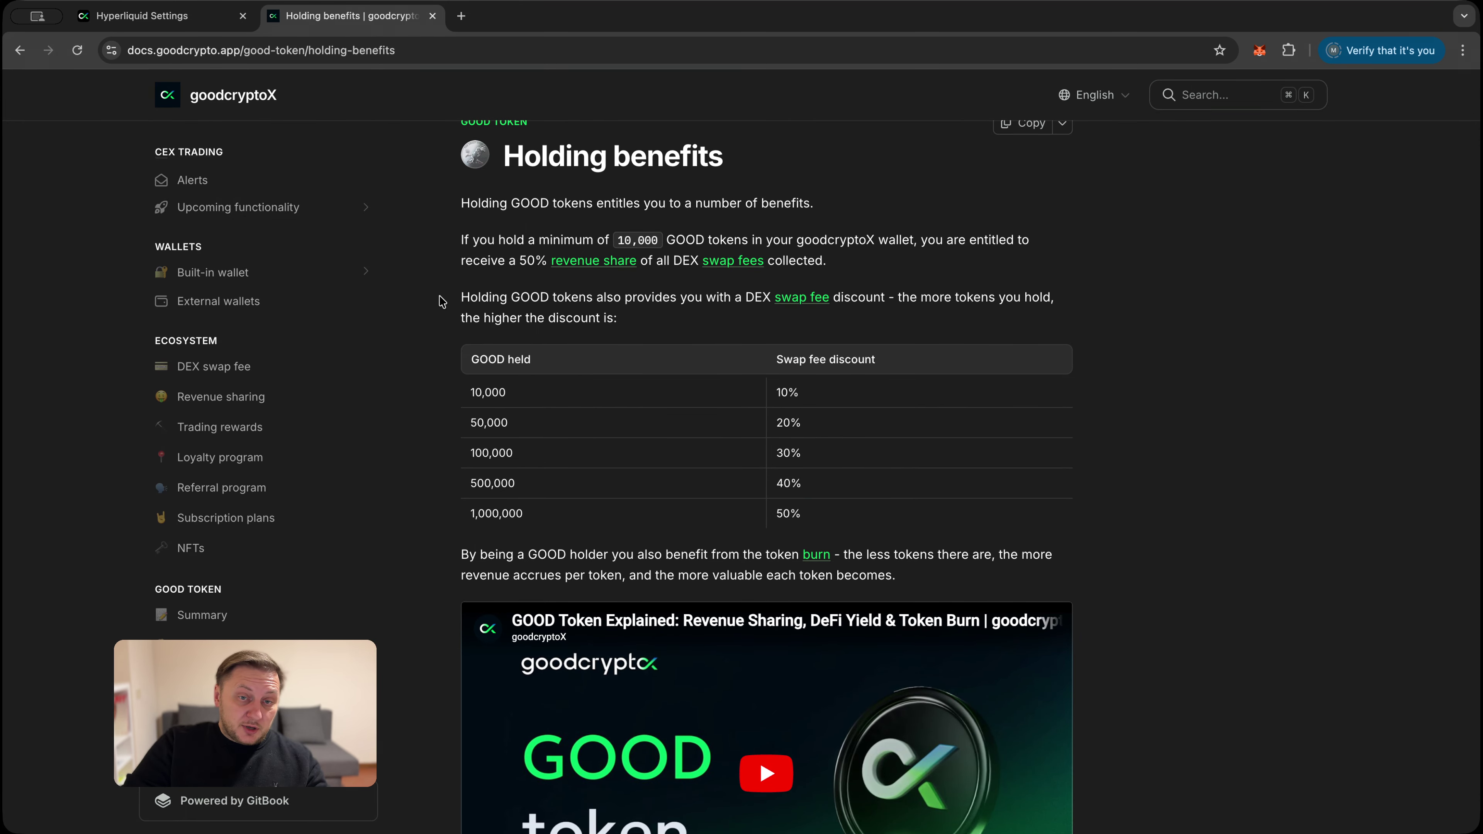
pyautogui.click(19, 51)
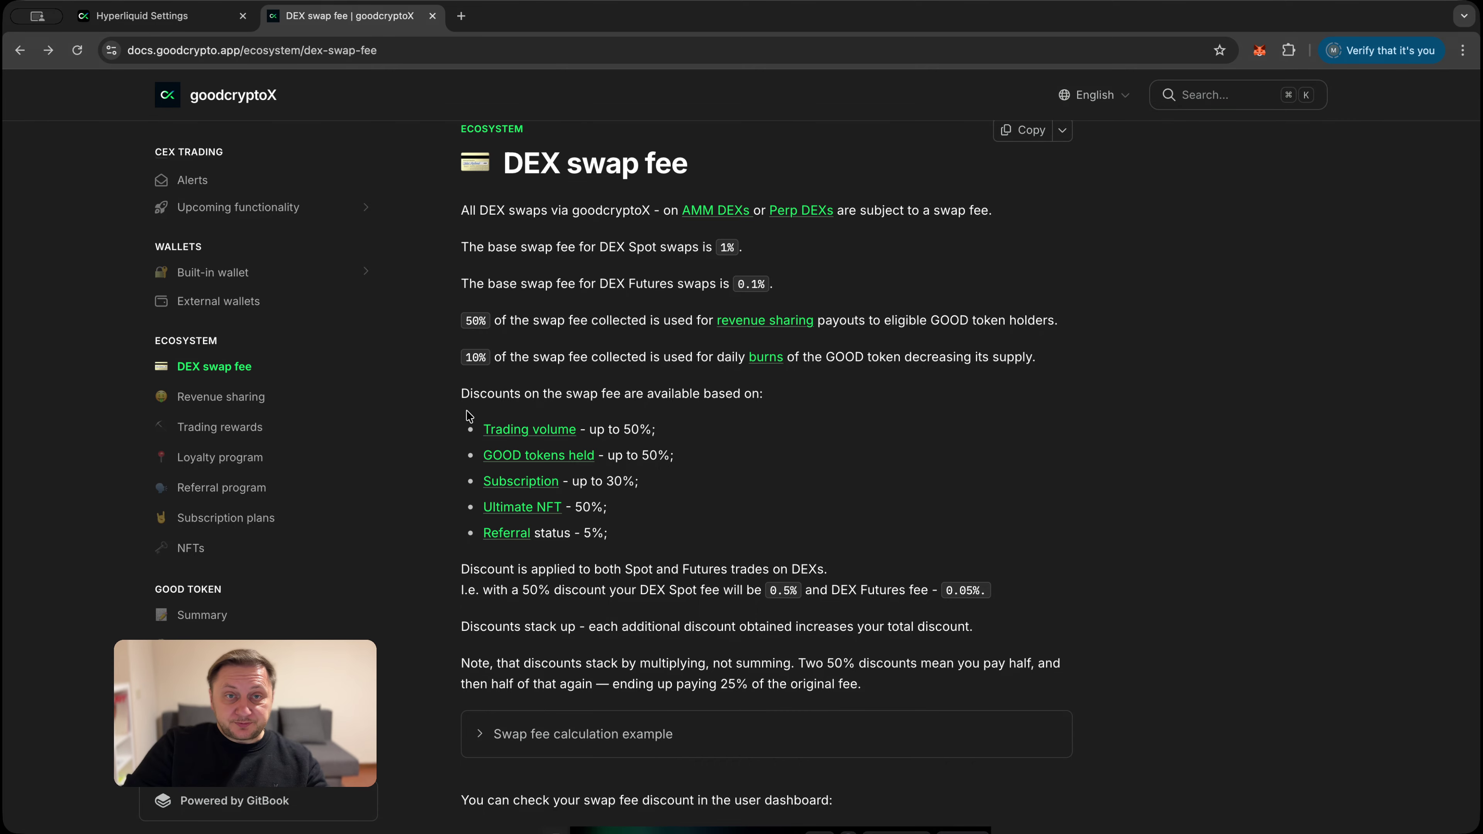
# Return to the Hyperliquid HYPE.USDC trading page and set the Trailing buy order's amount to 3 HYPE.
pyautogui.click(143, 23)
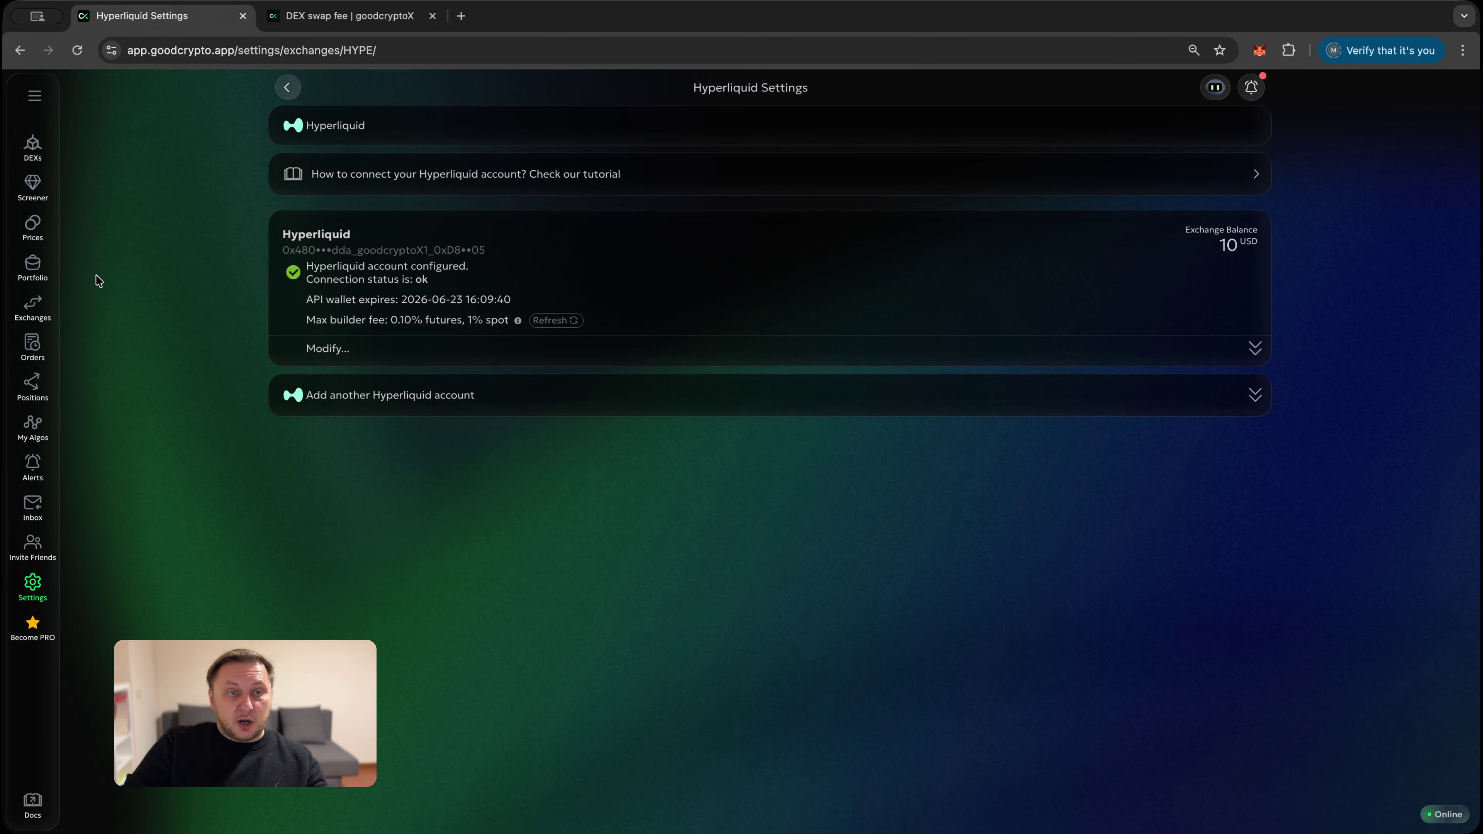
pyautogui.click(33, 307)
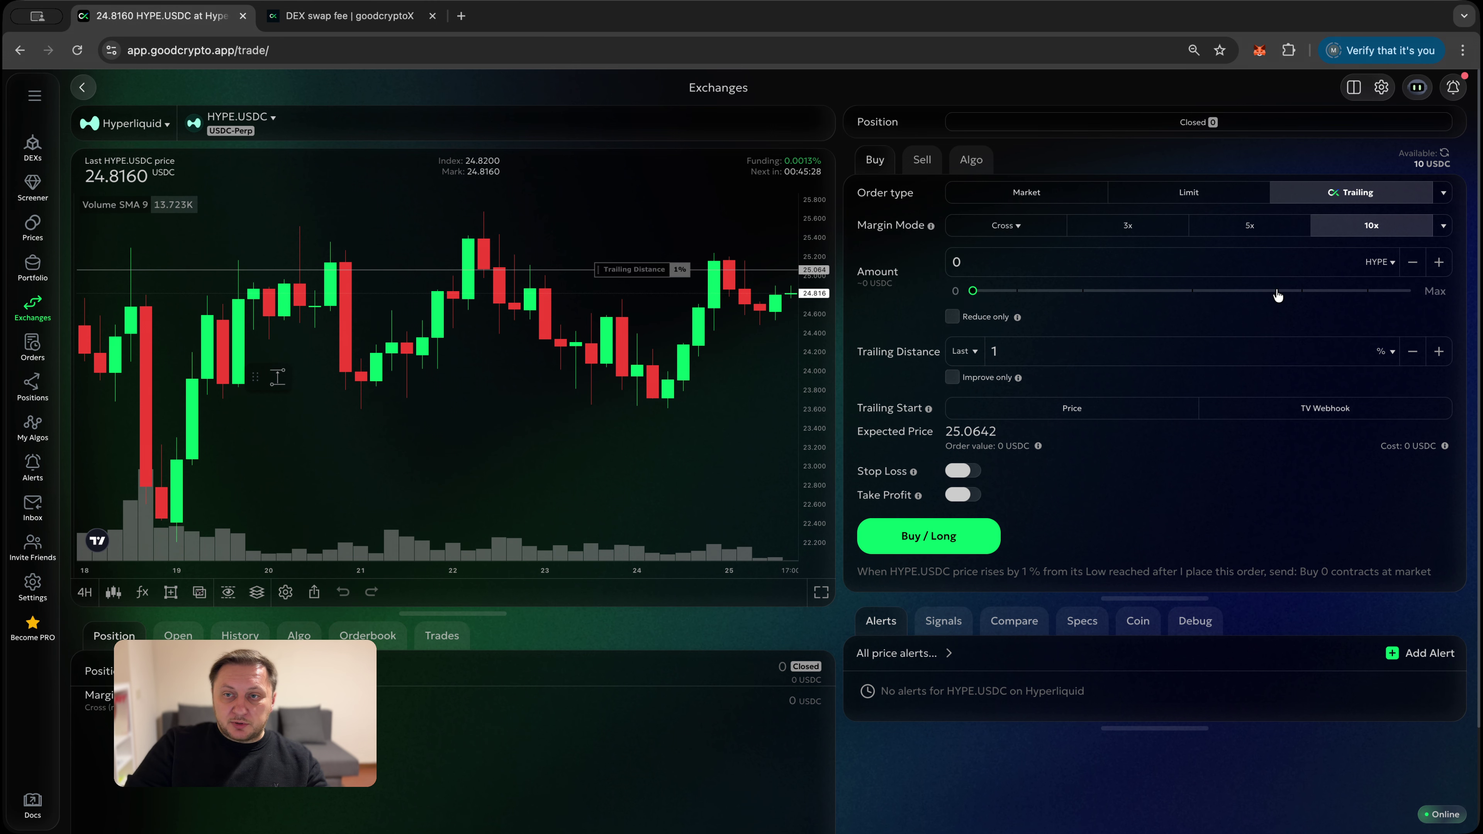
pyautogui.click(1194, 295)
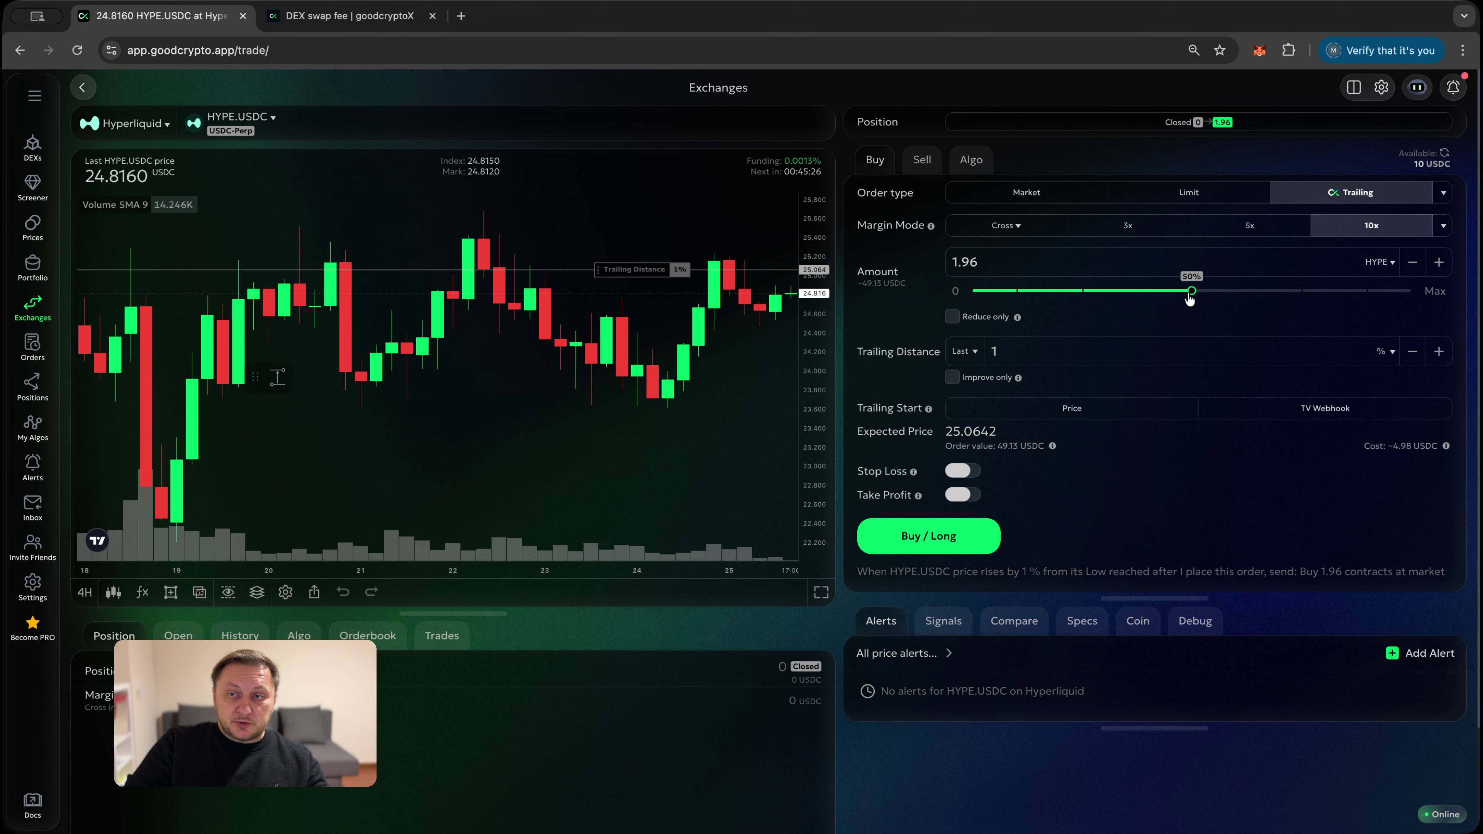
pyautogui.click(1306, 295)
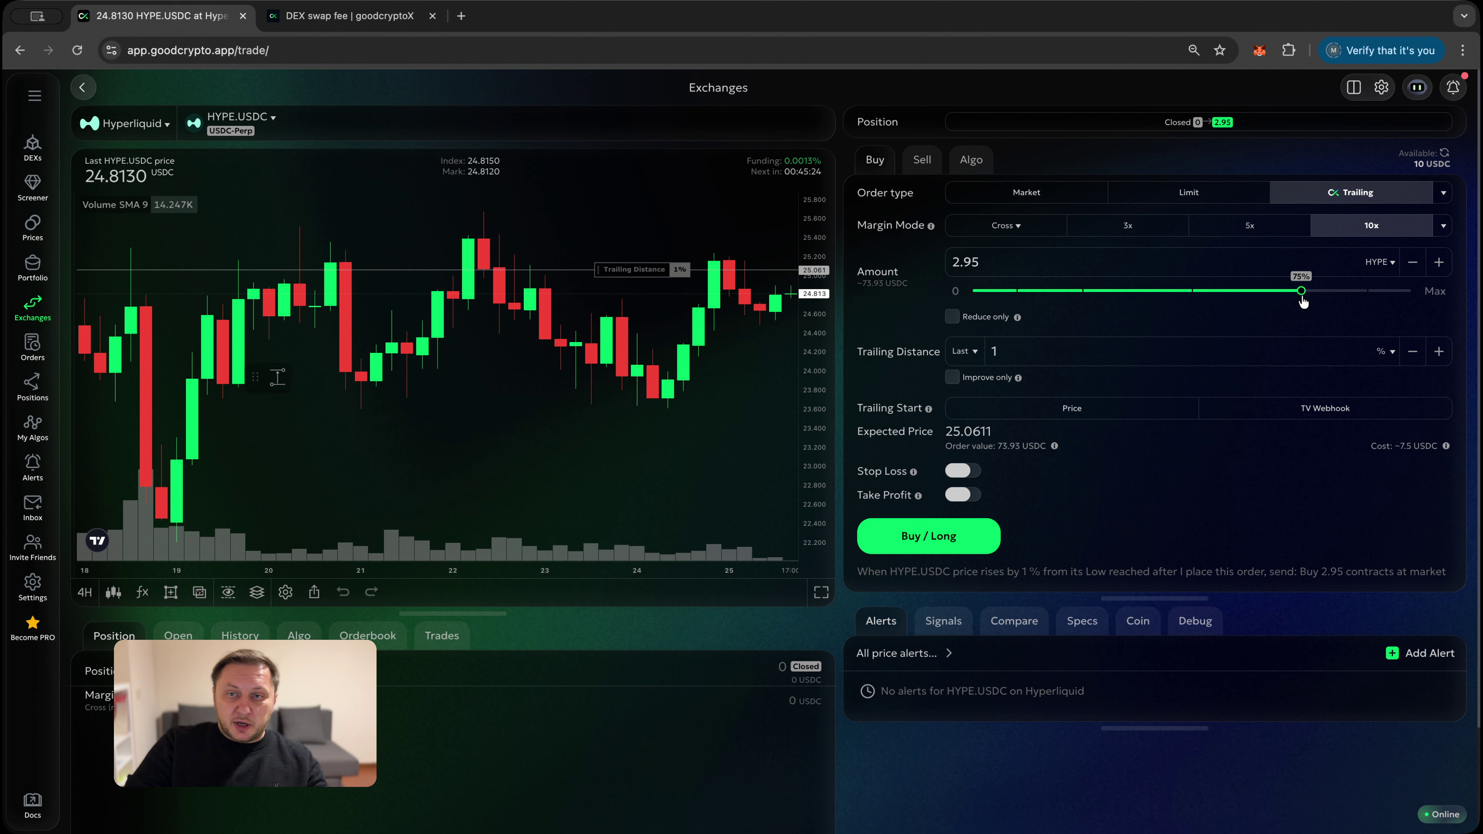
pyautogui.doubleClick(1231, 254)
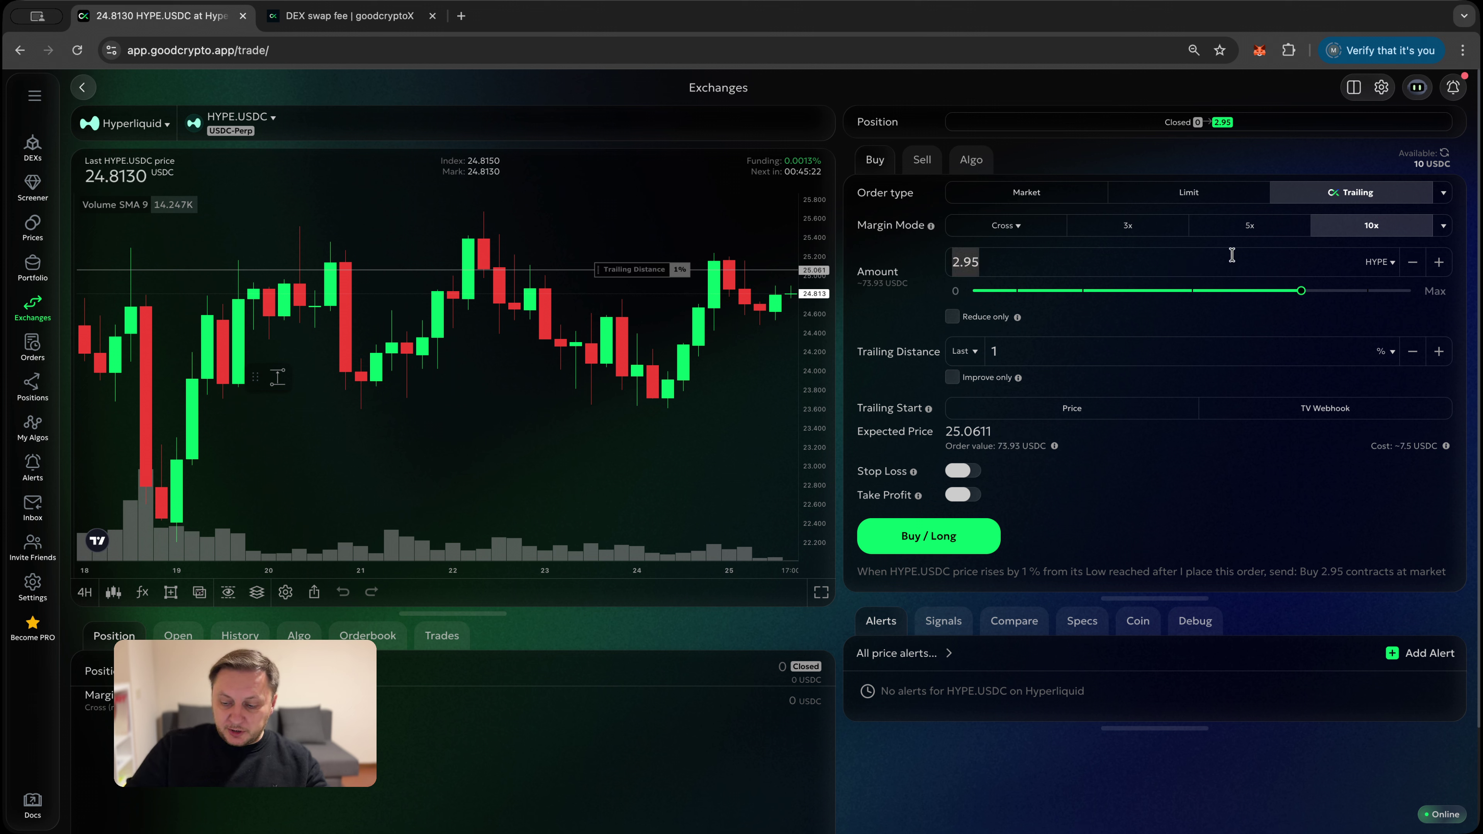
pyautogui.write('3')
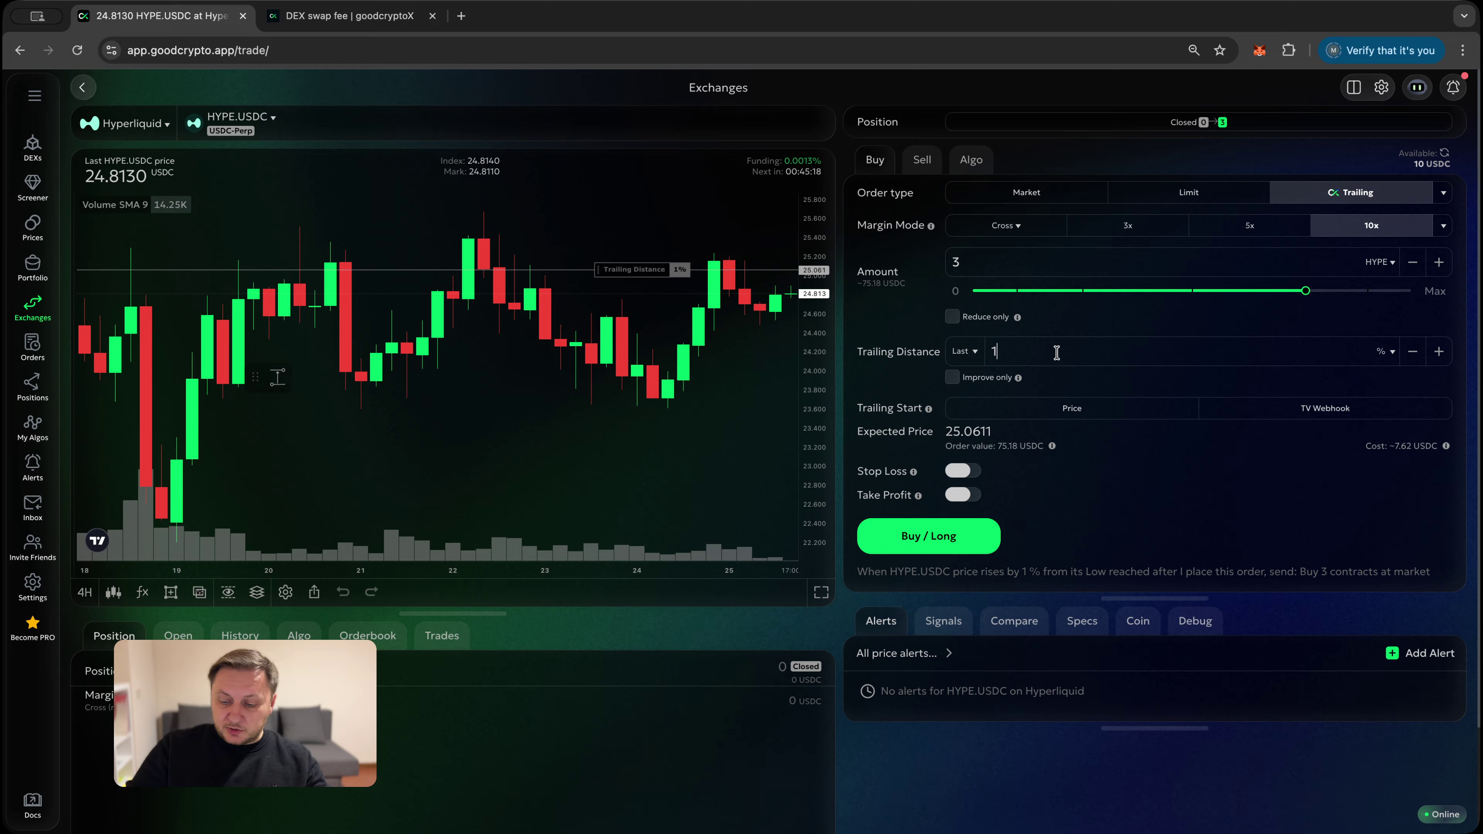
# Set the buy order's trailing distance to 5% and examine its trigger level on the price chart.
pyautogui.press('BackSpace')
pyautogui.write('5')
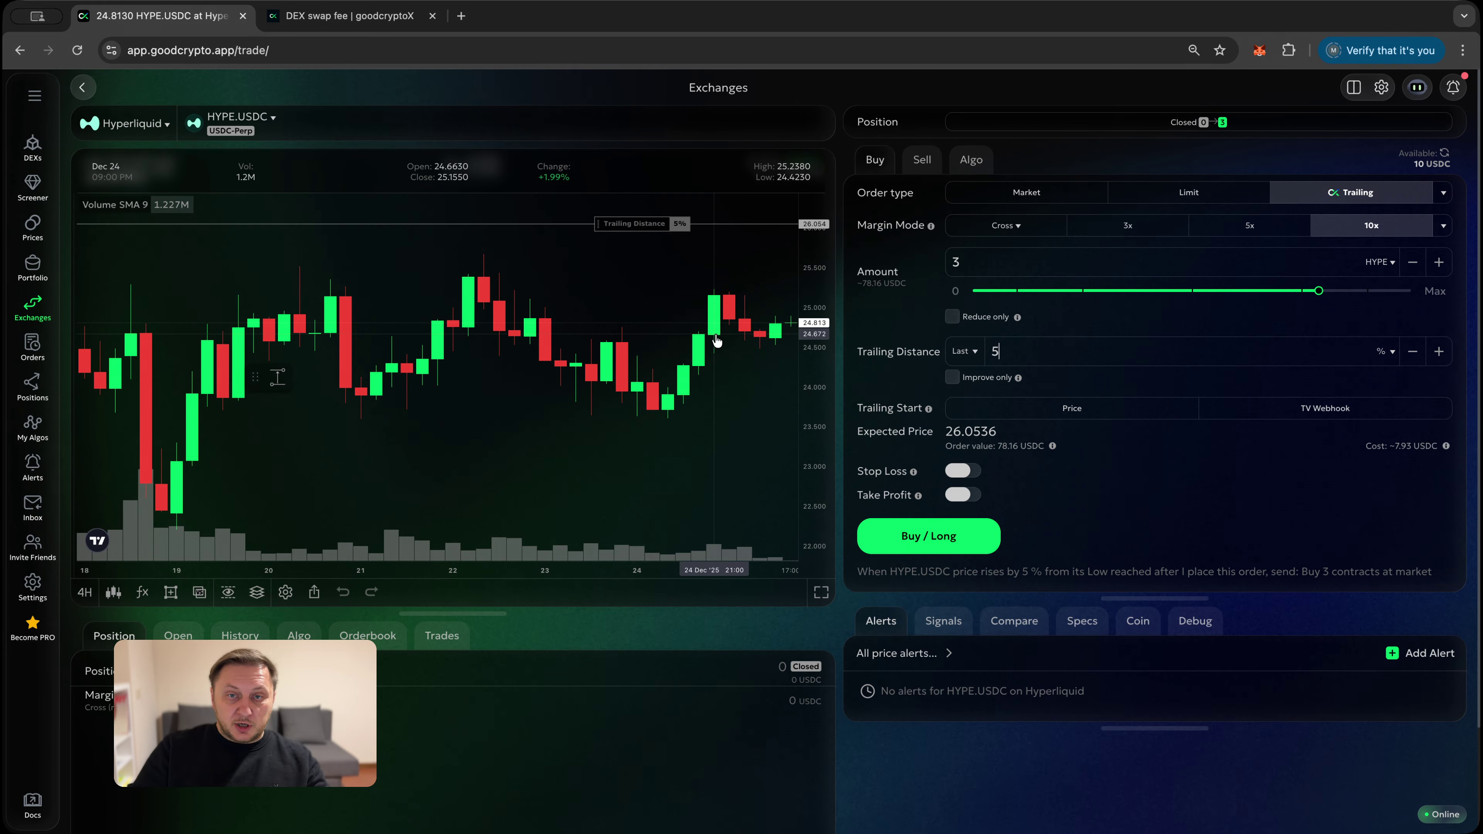
pyautogui.moveTo(717, 341); pyautogui.dragTo(584, 269)
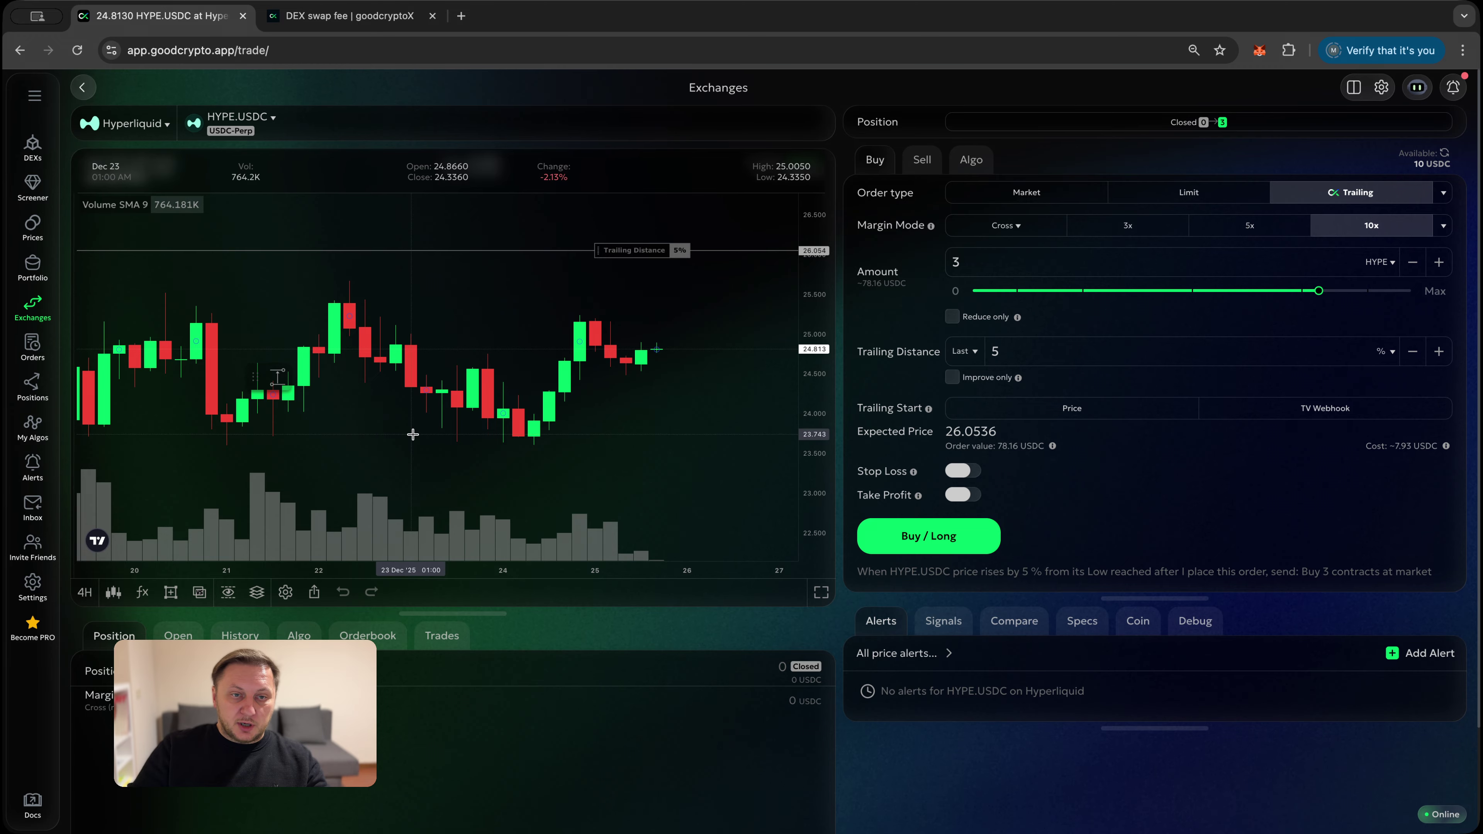
# Enable Stop Loss and Take Profit for the trailing buy order, and set the stop loss to 10%.
pyautogui.moveTo(160, 549)
pyautogui.mouseDown()
pyautogui.moveTo(301, 549)
pyautogui.moveTo(165, 552)
pyautogui.mouseUp()
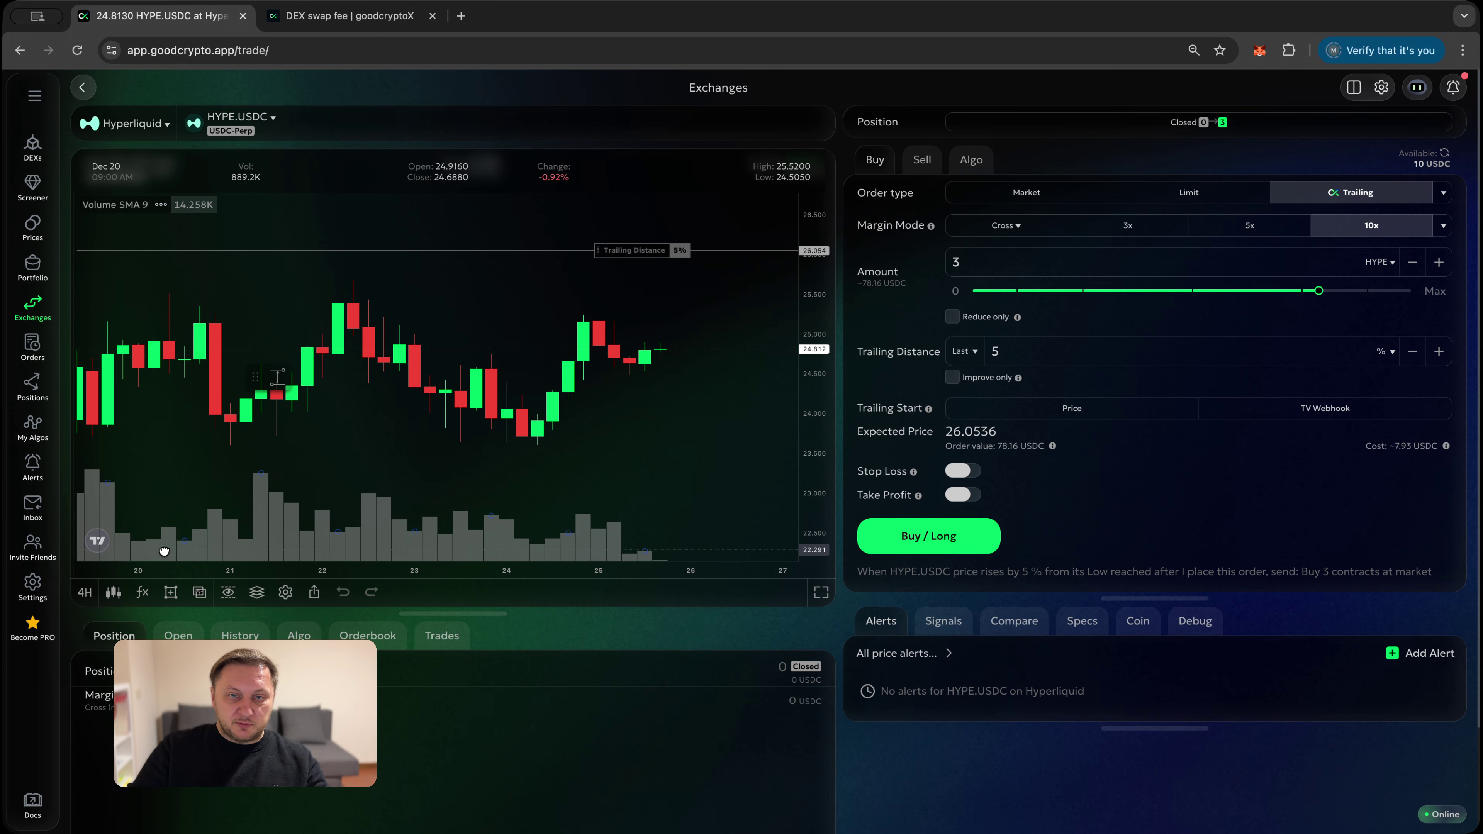
pyautogui.scroll(-6, 164, 551)
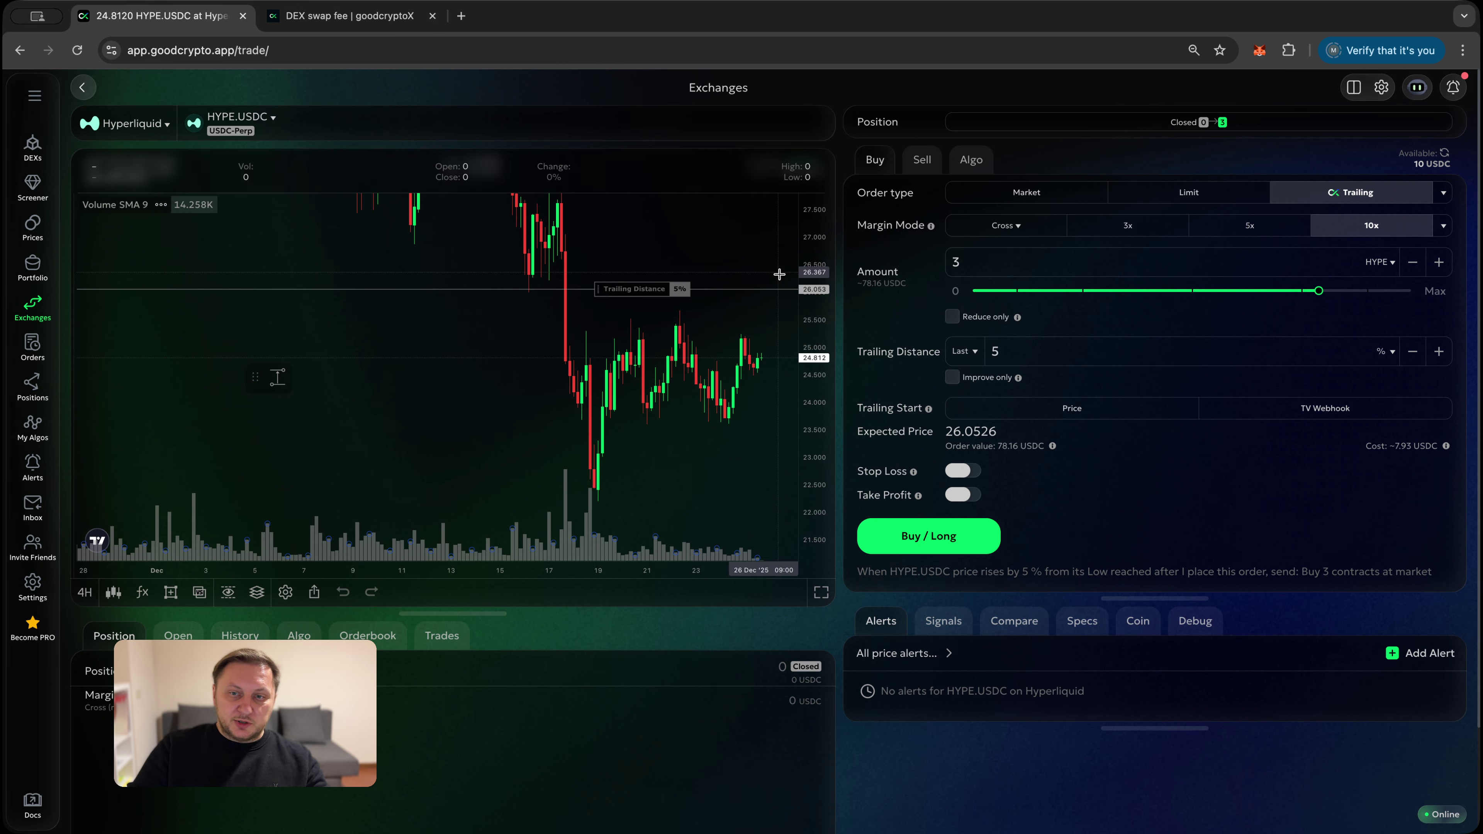
pyautogui.click(962, 472)
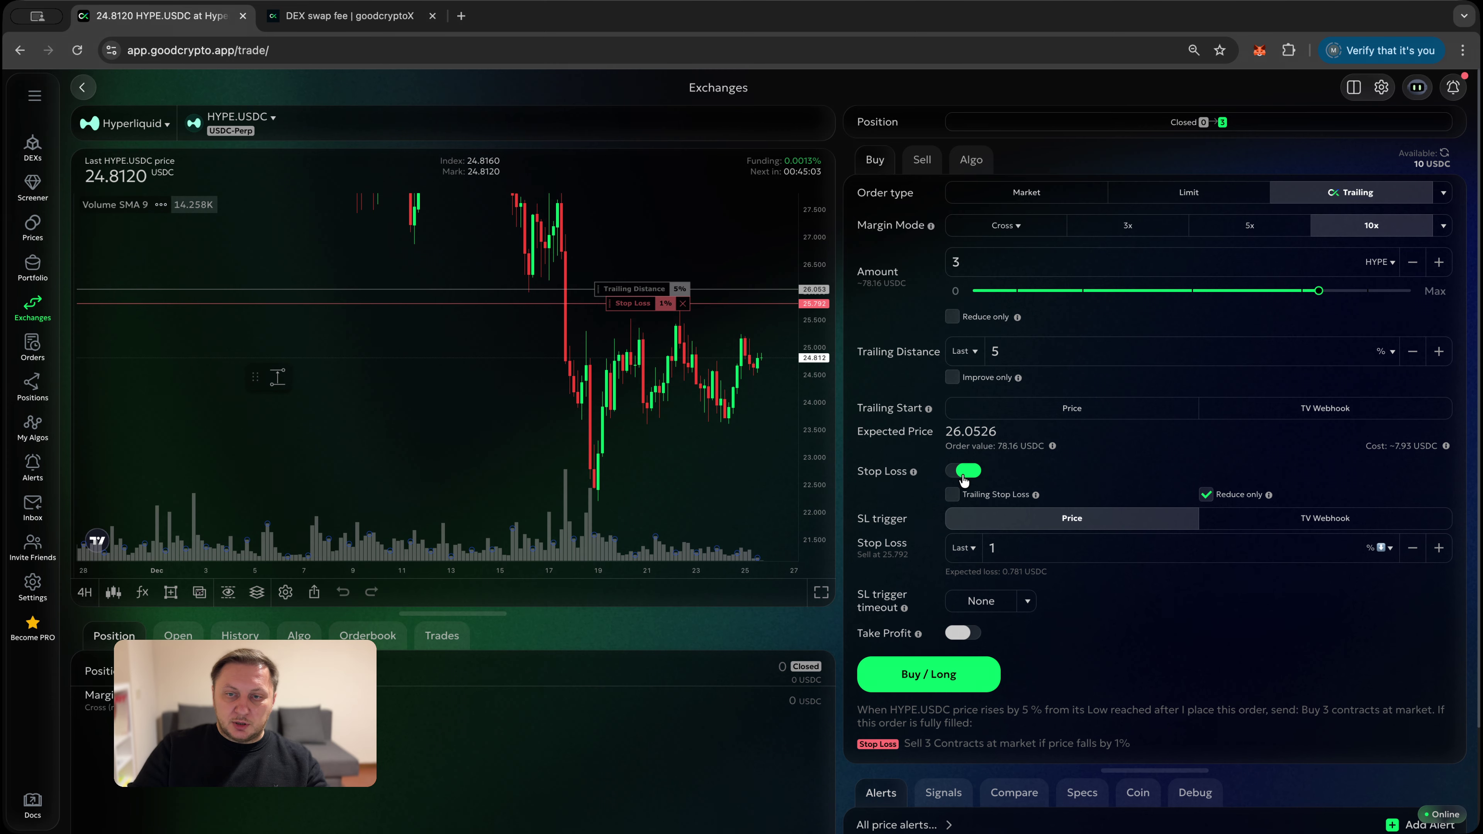
pyautogui.click(958, 632)
pyautogui.click(1025, 556)
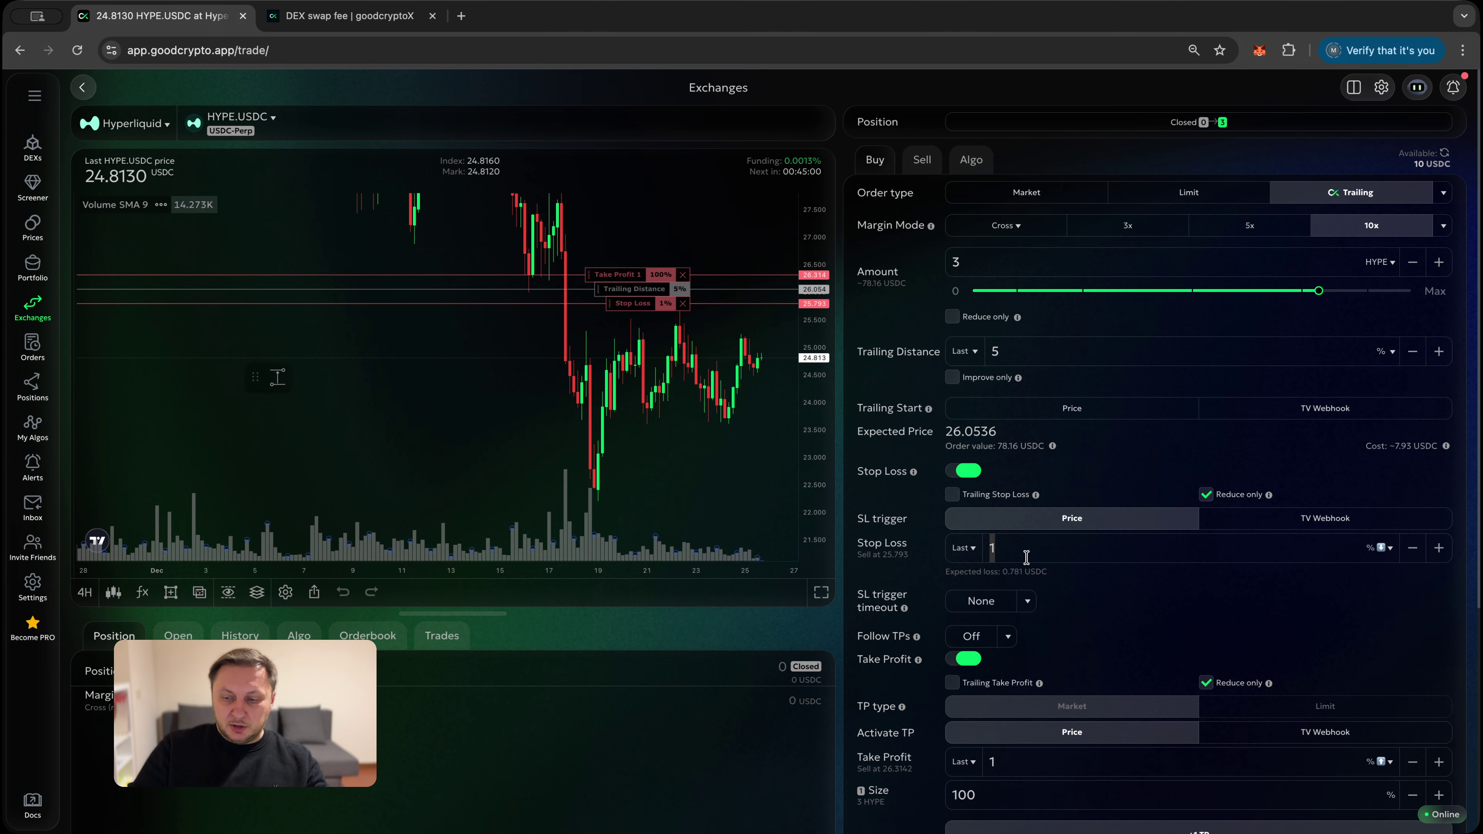
pyautogui.write('0')
# Set the stop loss's Follow TPs option to Follow TPs.
pyautogui.scroll(-2, 908, 577)
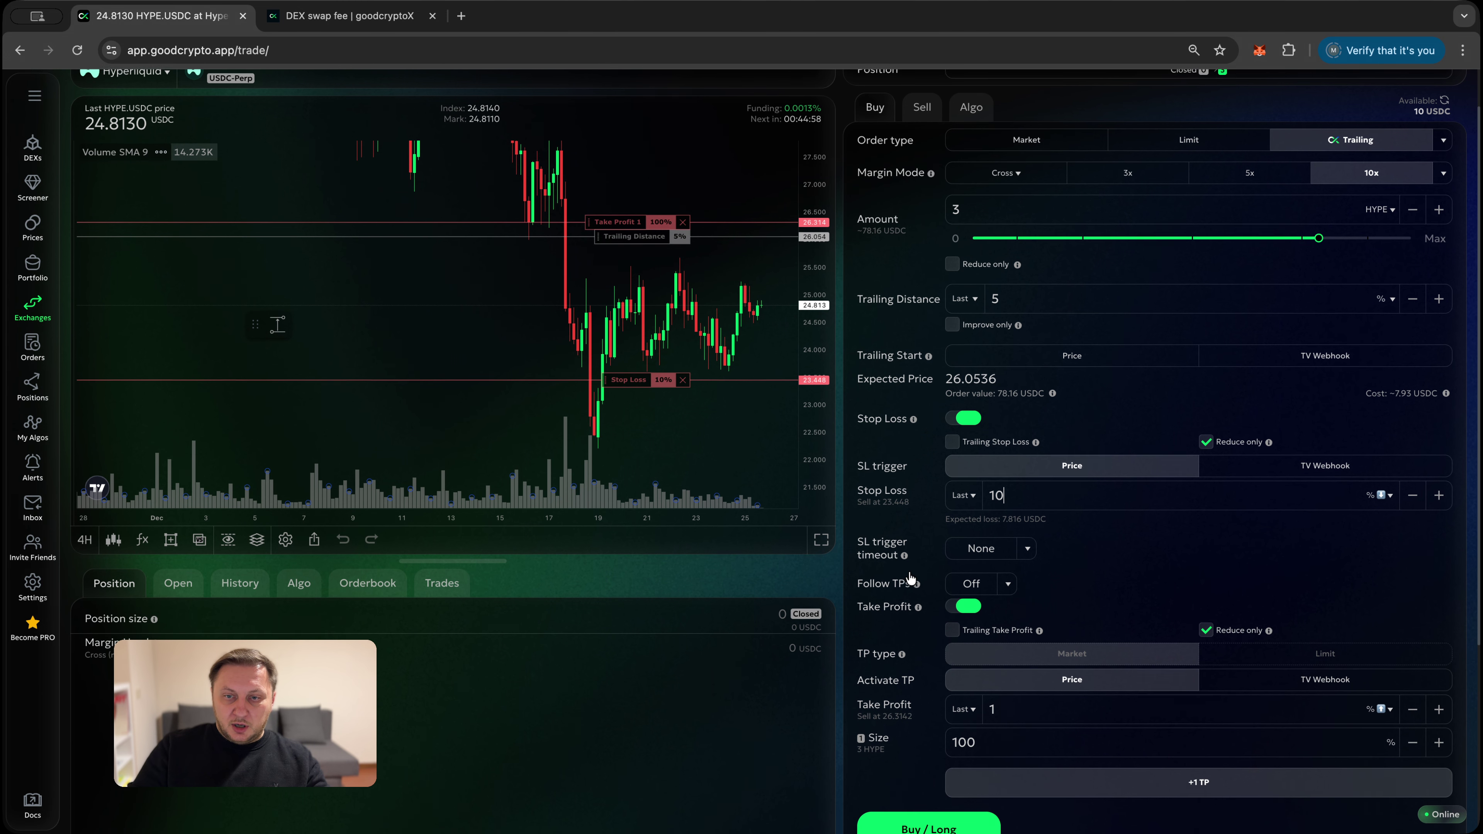
pyautogui.scroll(-3, 930, 558)
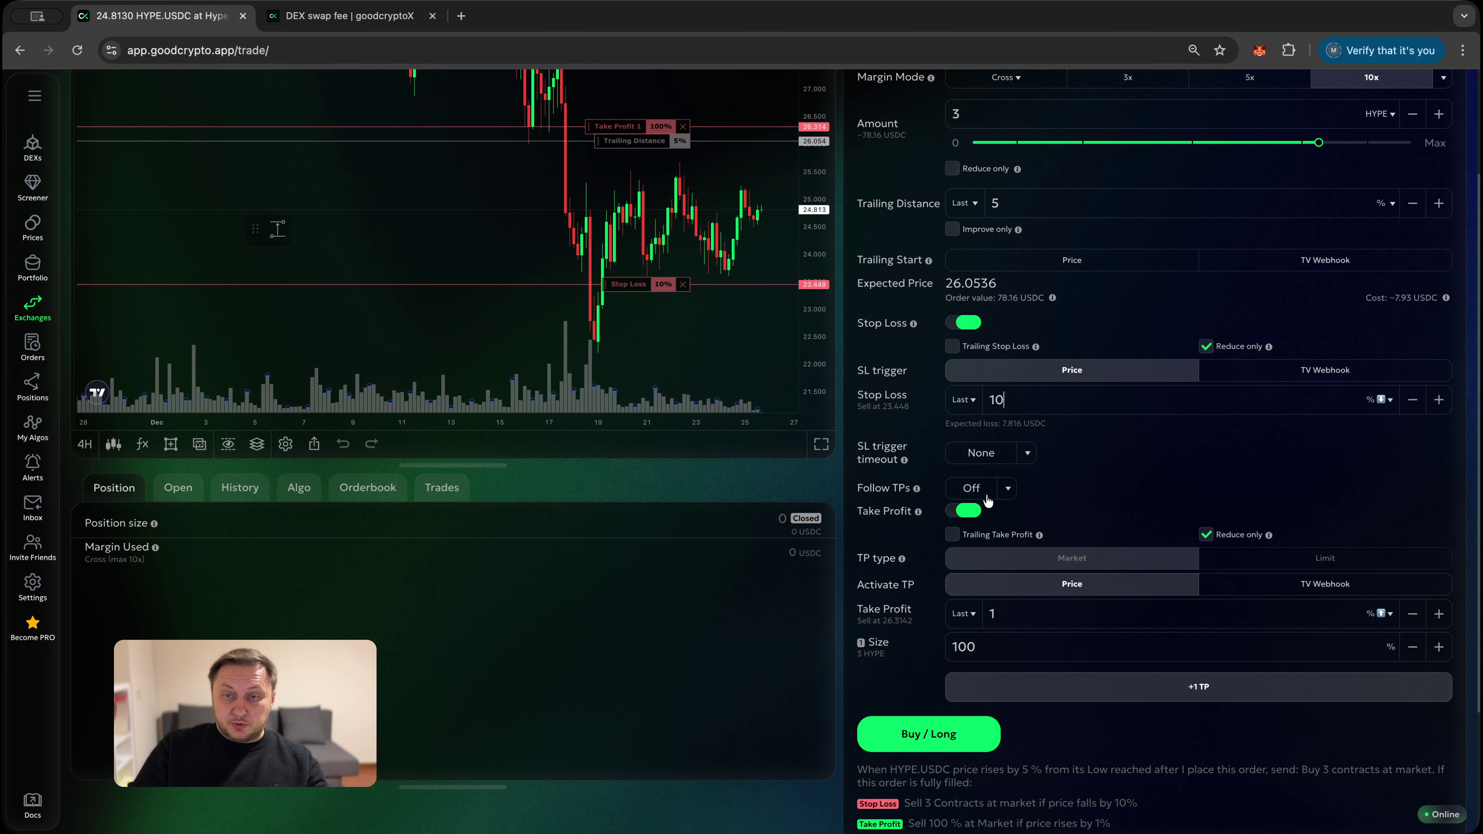
pyautogui.click(996, 495)
pyautogui.click(909, 564)
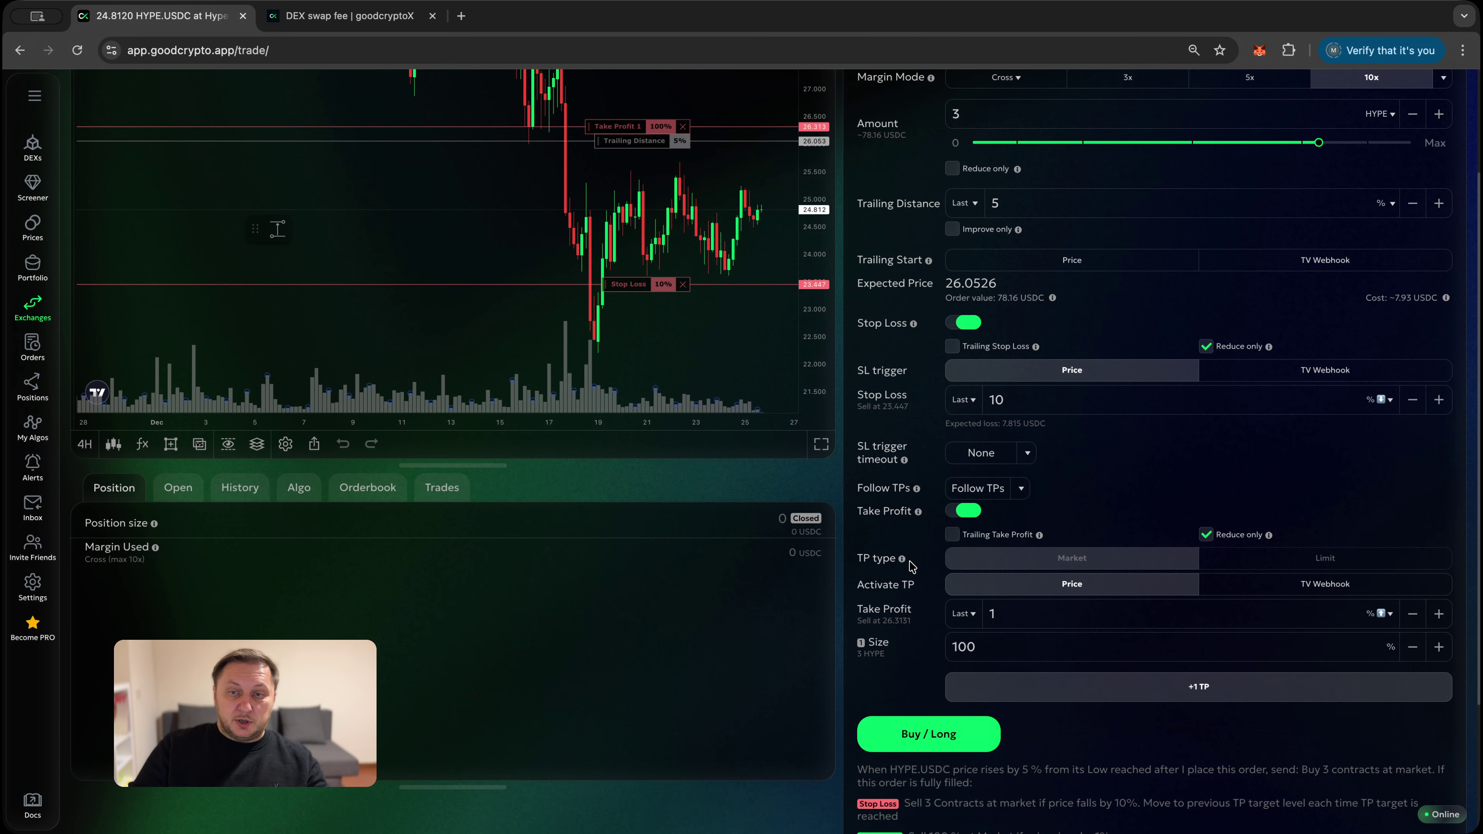
# Split the order's take profit into three targets.
pyautogui.scroll(-1, 919, 445)
pyautogui.scroll(-3, 921, 445)
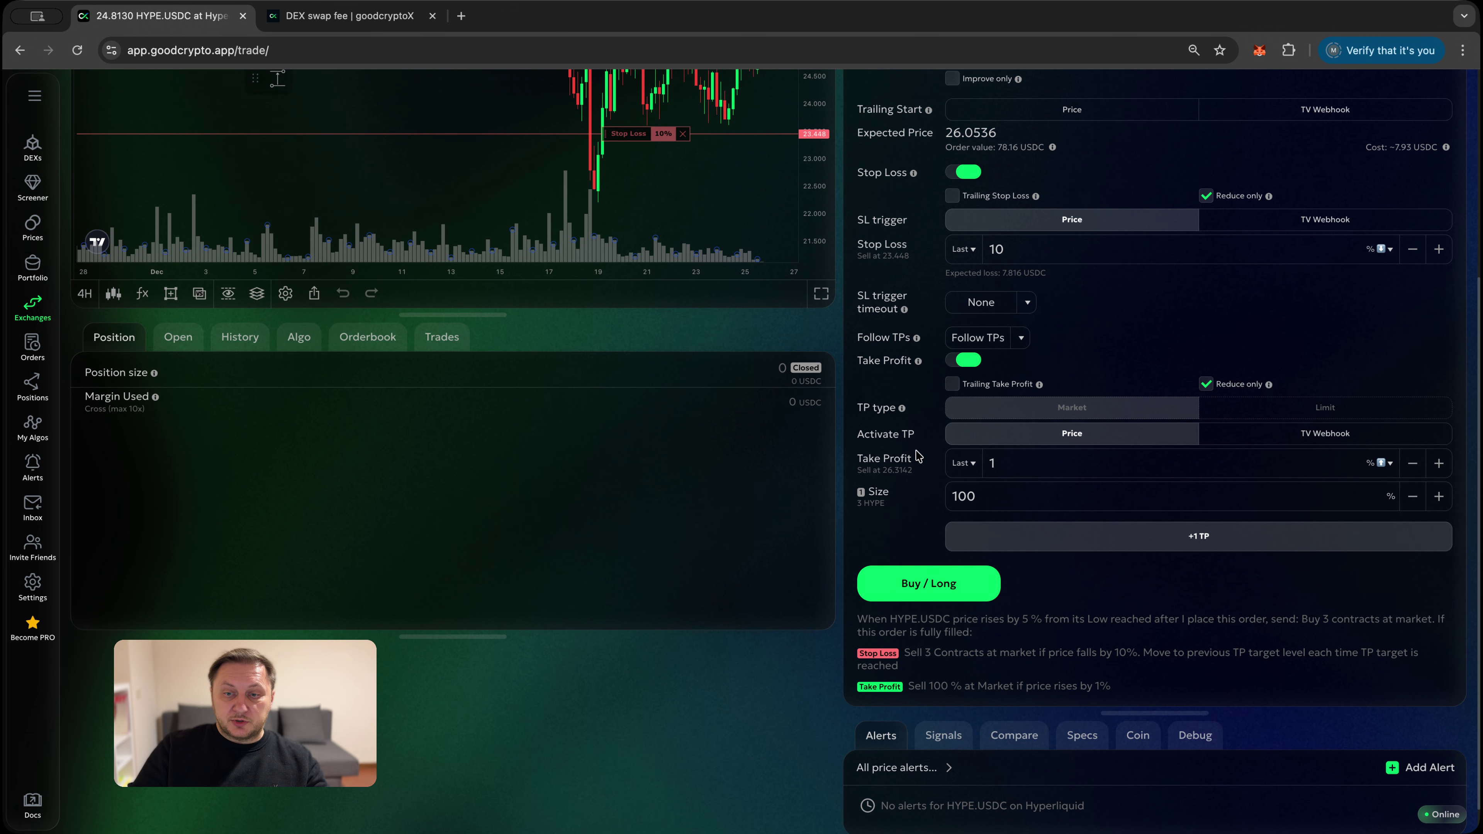
pyautogui.click(1166, 549)
pyautogui.click(1267, 621)
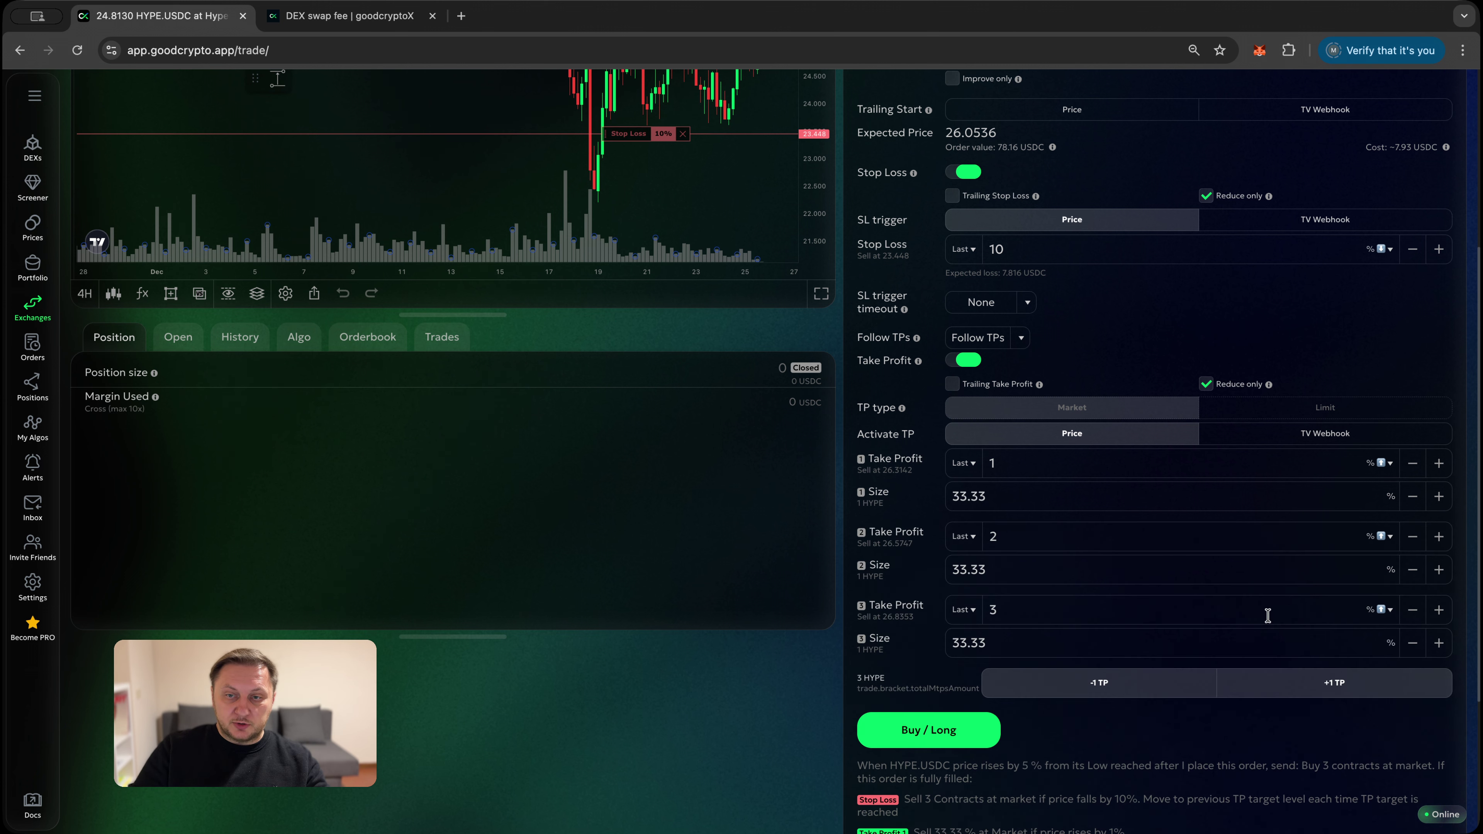
pyautogui.click(1278, 692)
pyautogui.click(1163, 755)
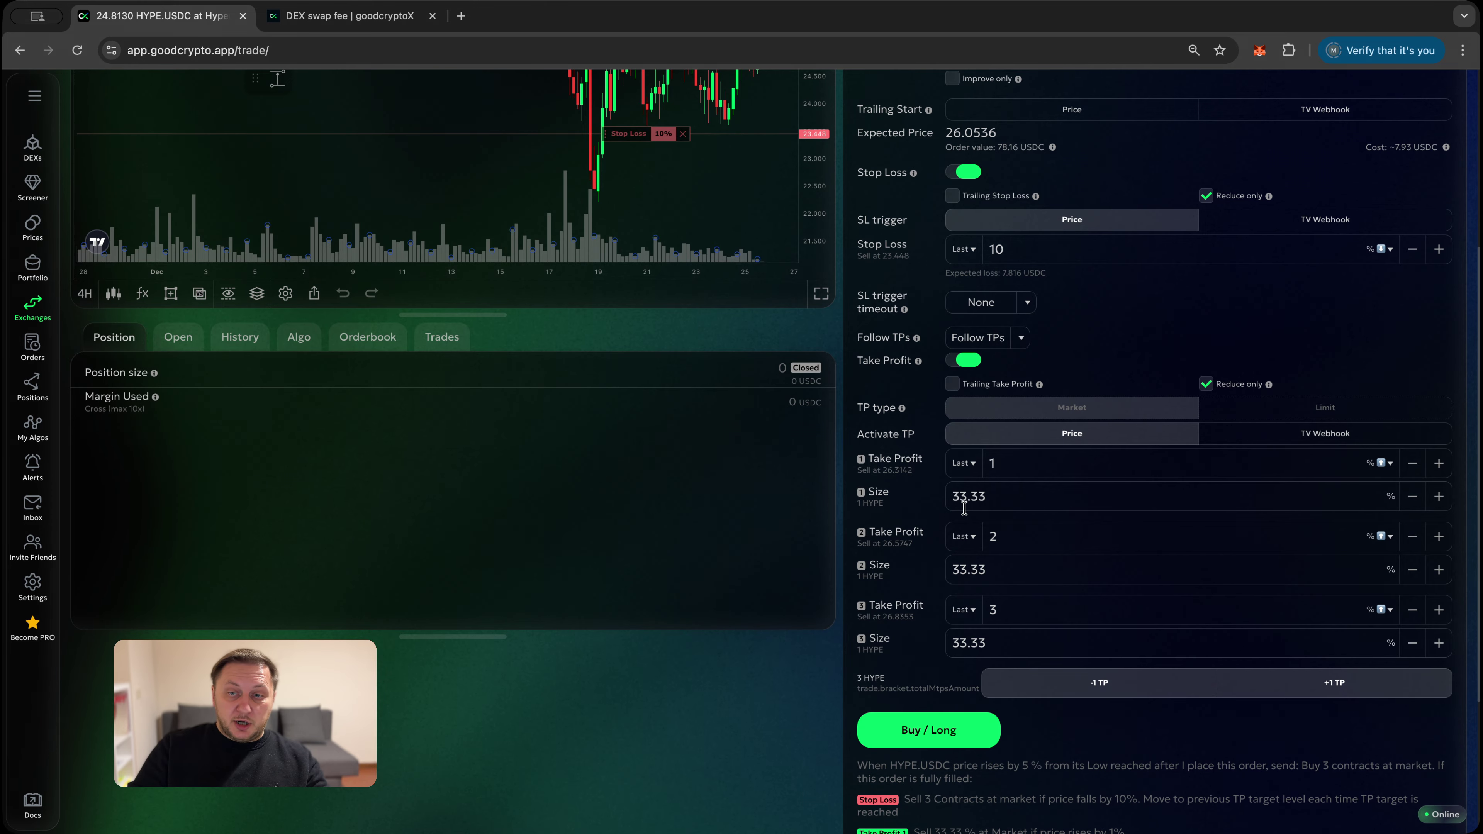
# Set the three take-profit sizes to 25%, 25% and 50%.
pyautogui.doubleClick(1011, 496)
pyautogui.write('25')
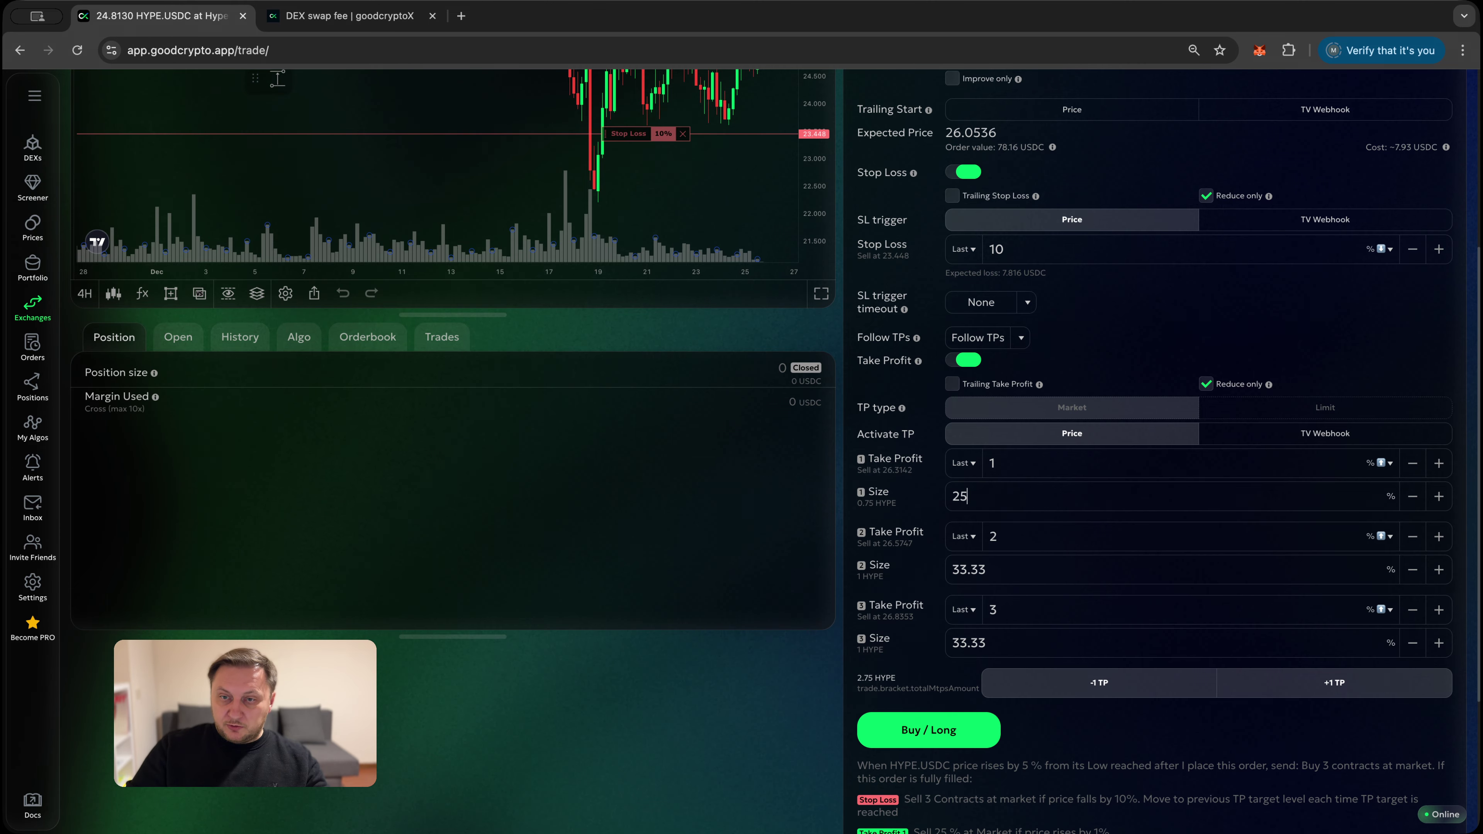
pyautogui.doubleClick(1004, 568)
pyautogui.write('25')
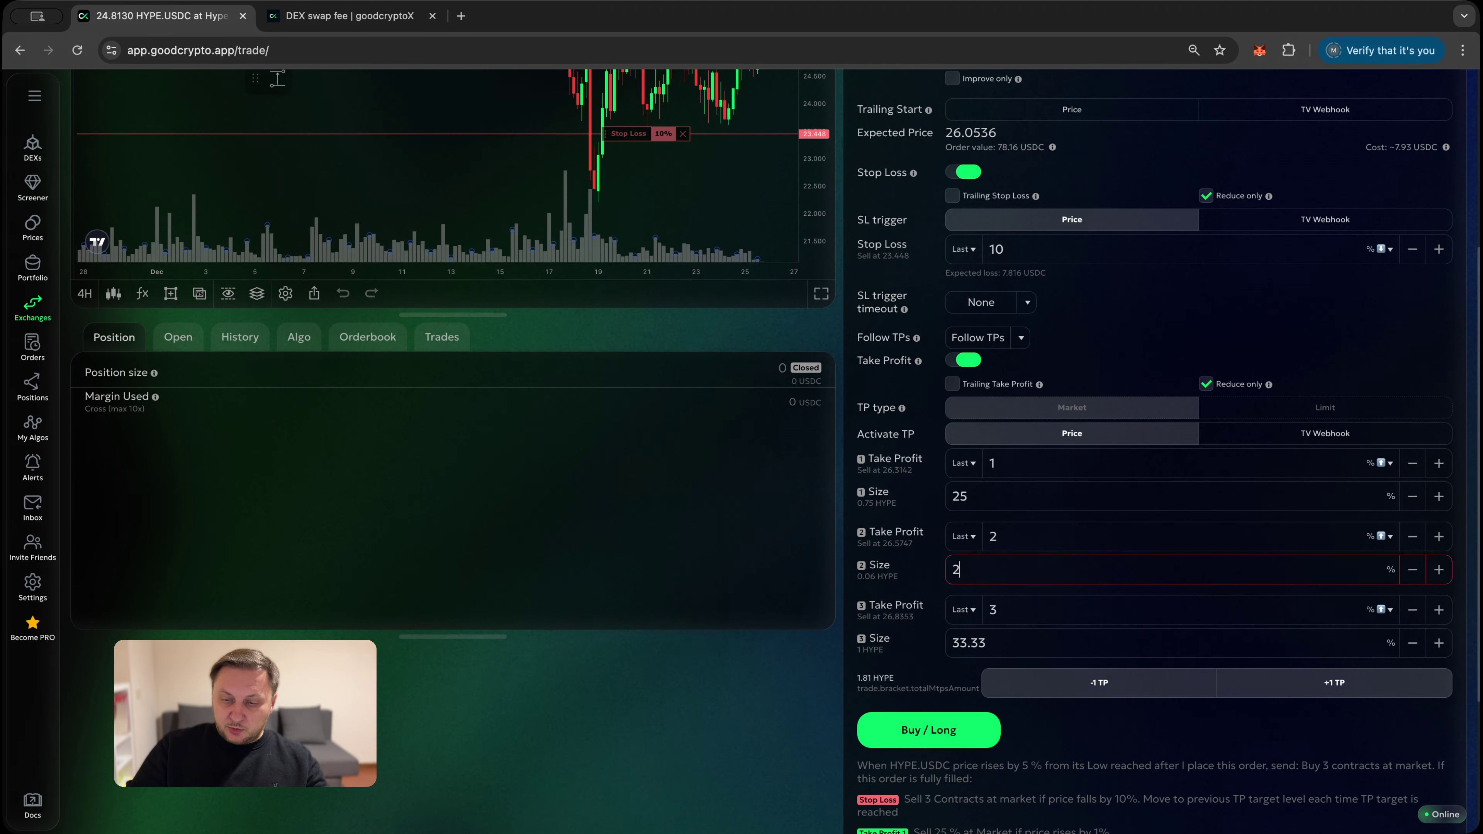
pyautogui.doubleClick(992, 640)
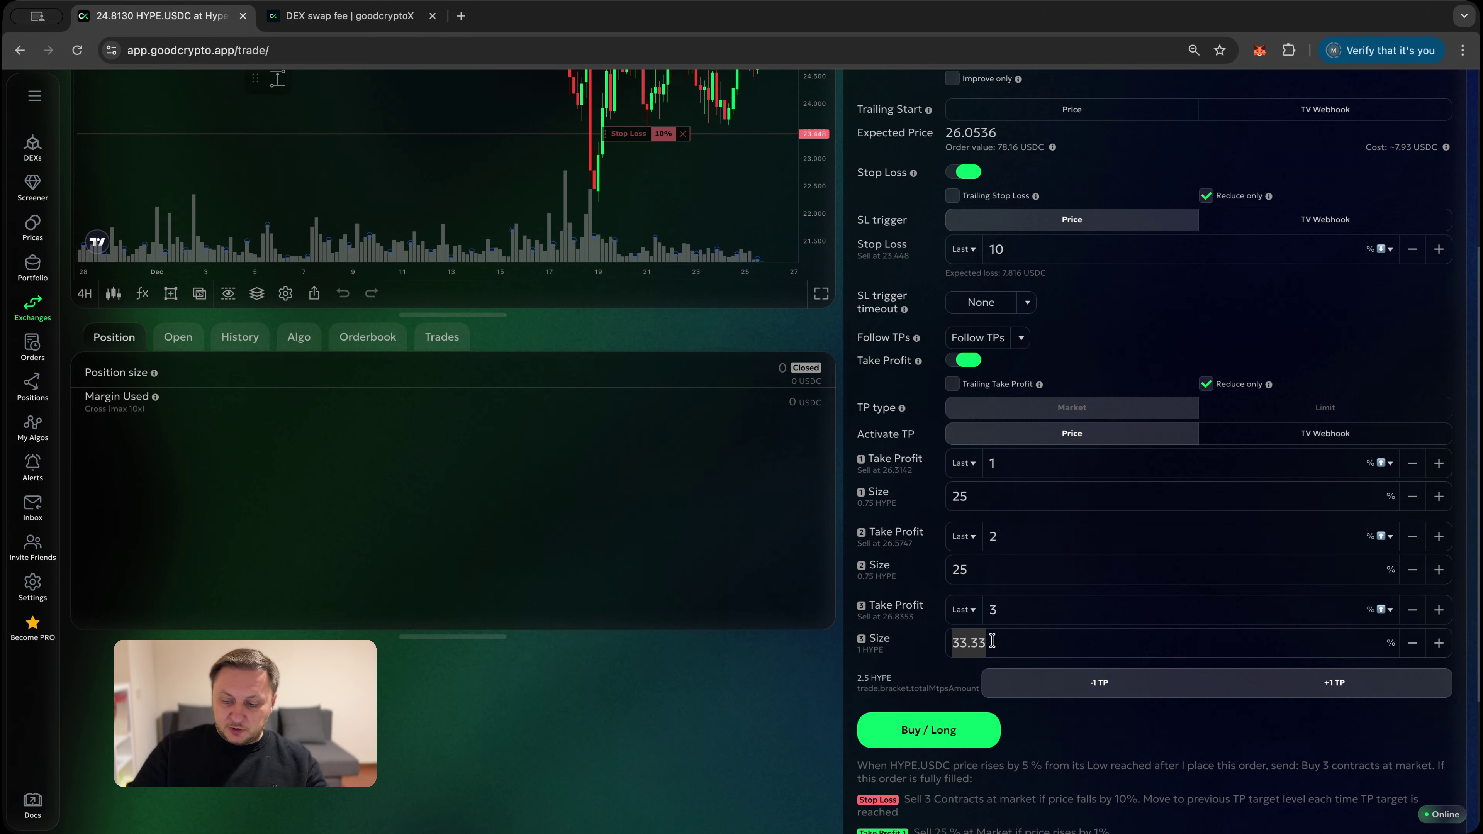
pyautogui.write('50')
# Move the three take-profit levels on the price chart to about 2.38%, 4.03% and 6.9%.
pyautogui.scroll(5, 926, 560)
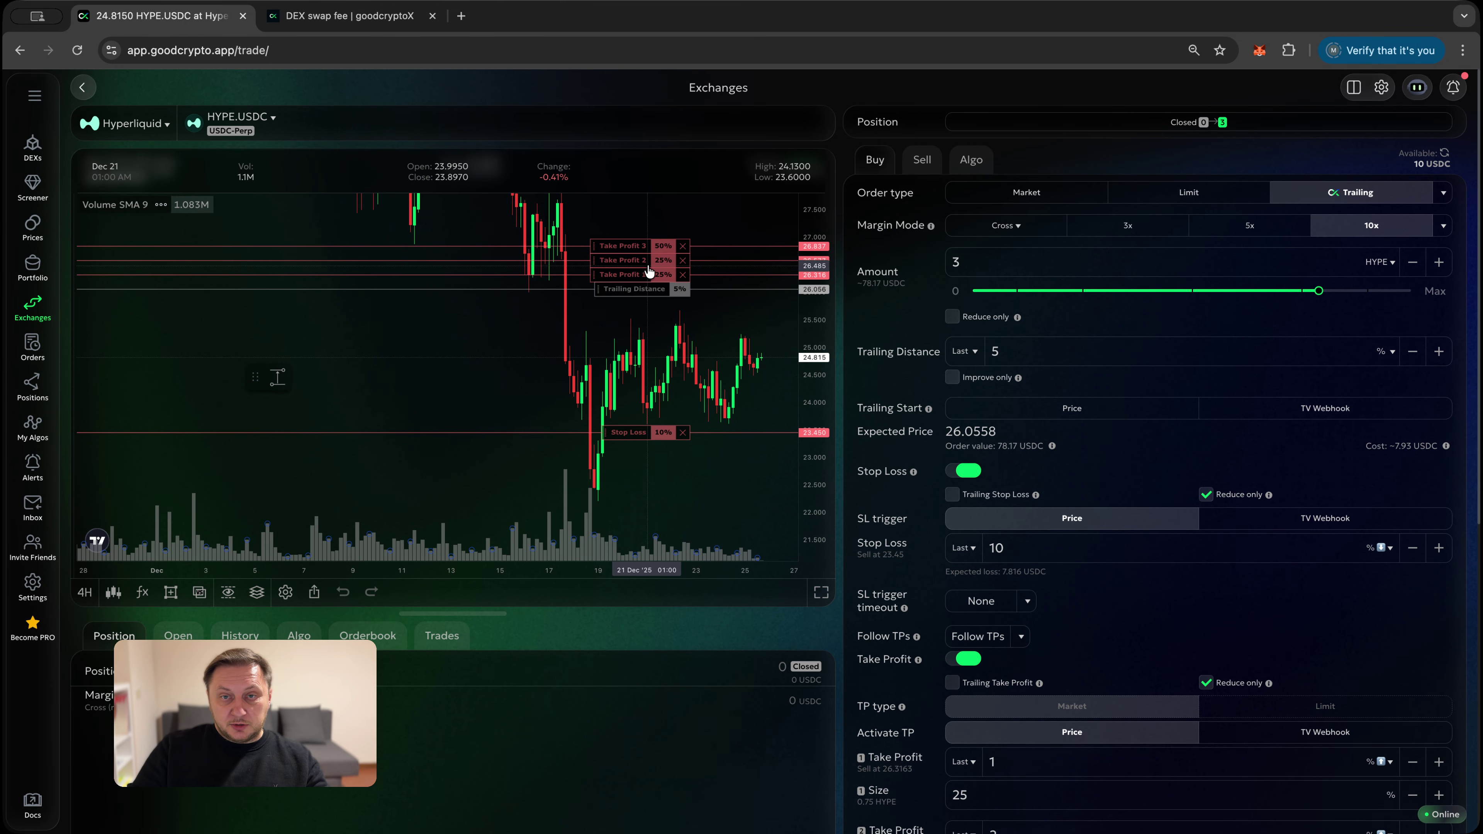
pyautogui.moveTo(771, 390); pyautogui.dragTo(735, 417)
pyautogui.moveTo(645, 333); pyautogui.dragTo(652, 319)
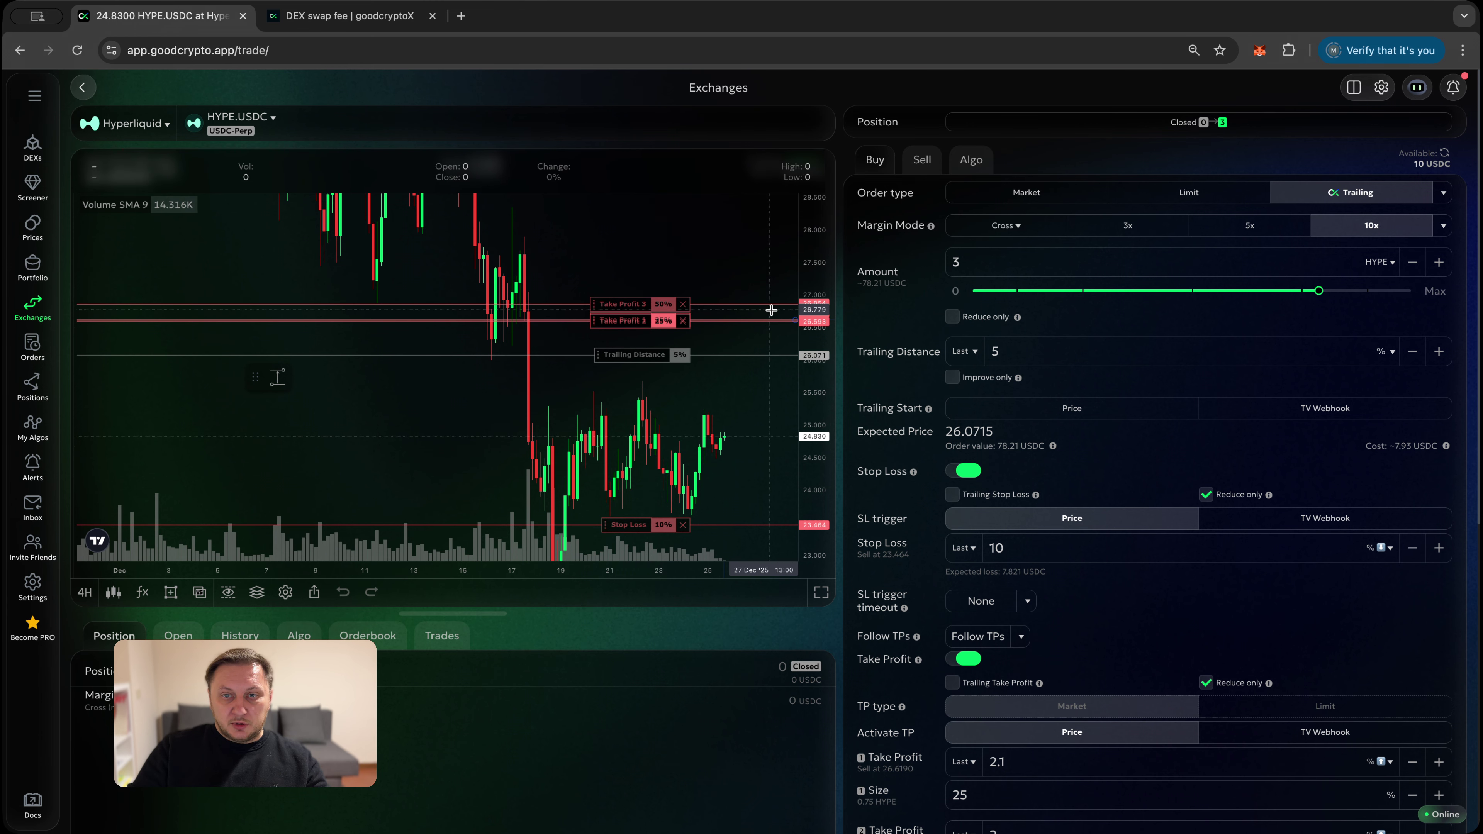
pyautogui.moveTo(658, 326); pyautogui.dragTo(653, 249)
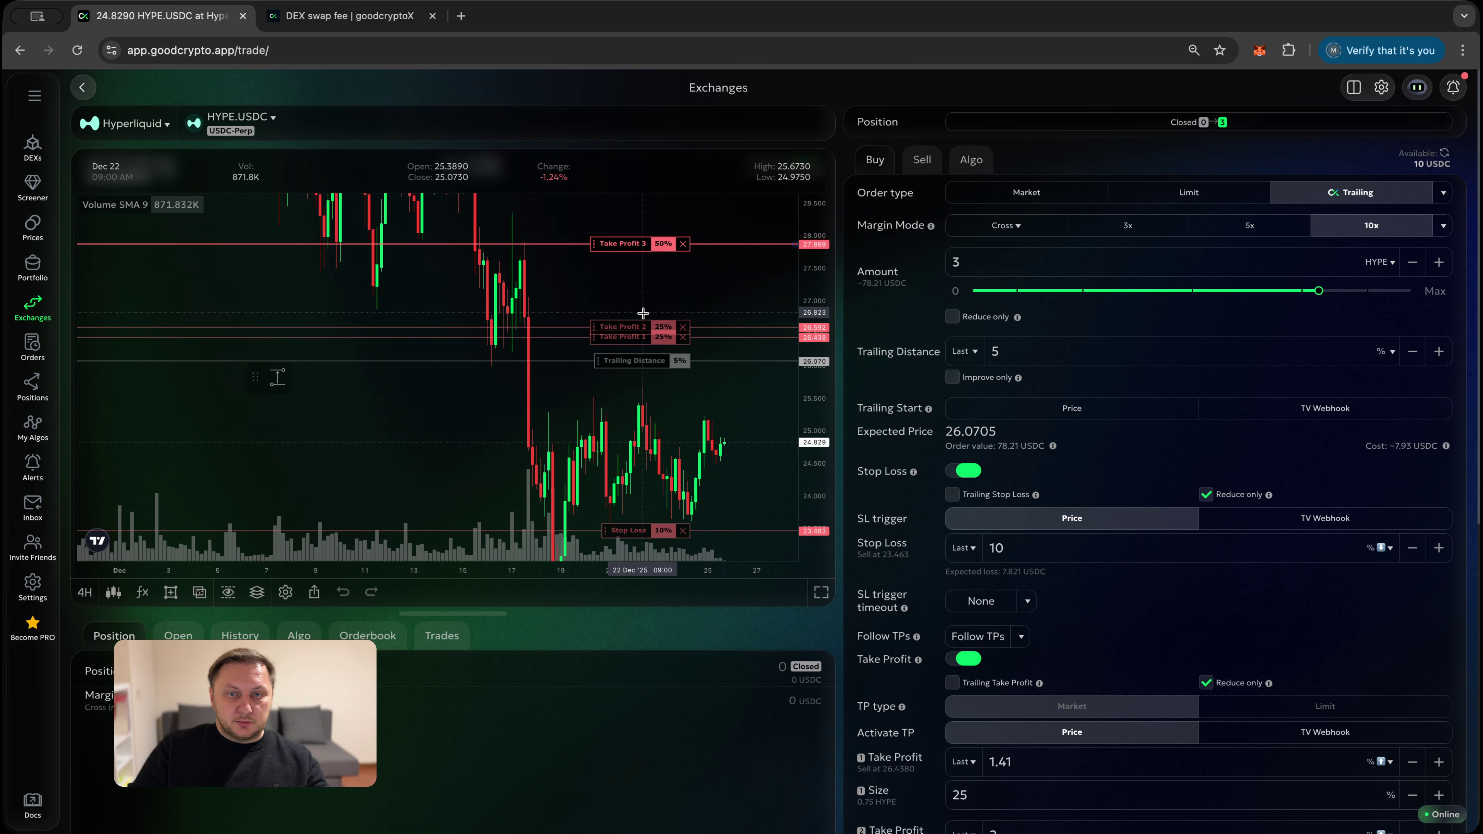
pyautogui.moveTo(641, 327)
pyautogui.mouseDown()
pyautogui.moveTo(642, 293)
pyautogui.moveTo(639, 320)
pyautogui.mouseUp()
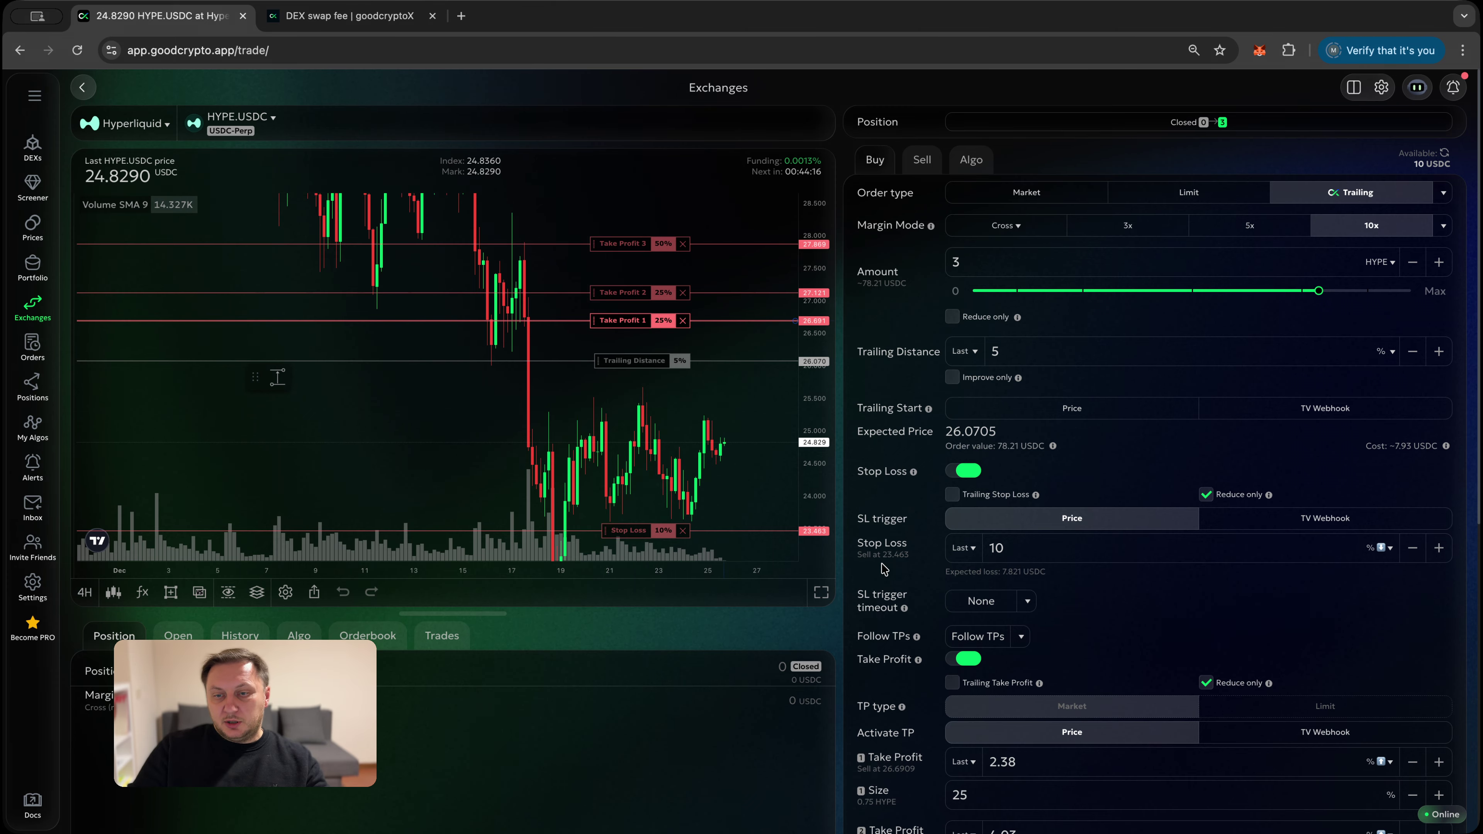
# Place the Buy / Long trailing order for 3 HYPE with its stop loss and take profits.
pyautogui.scroll(-6, 876, 561)
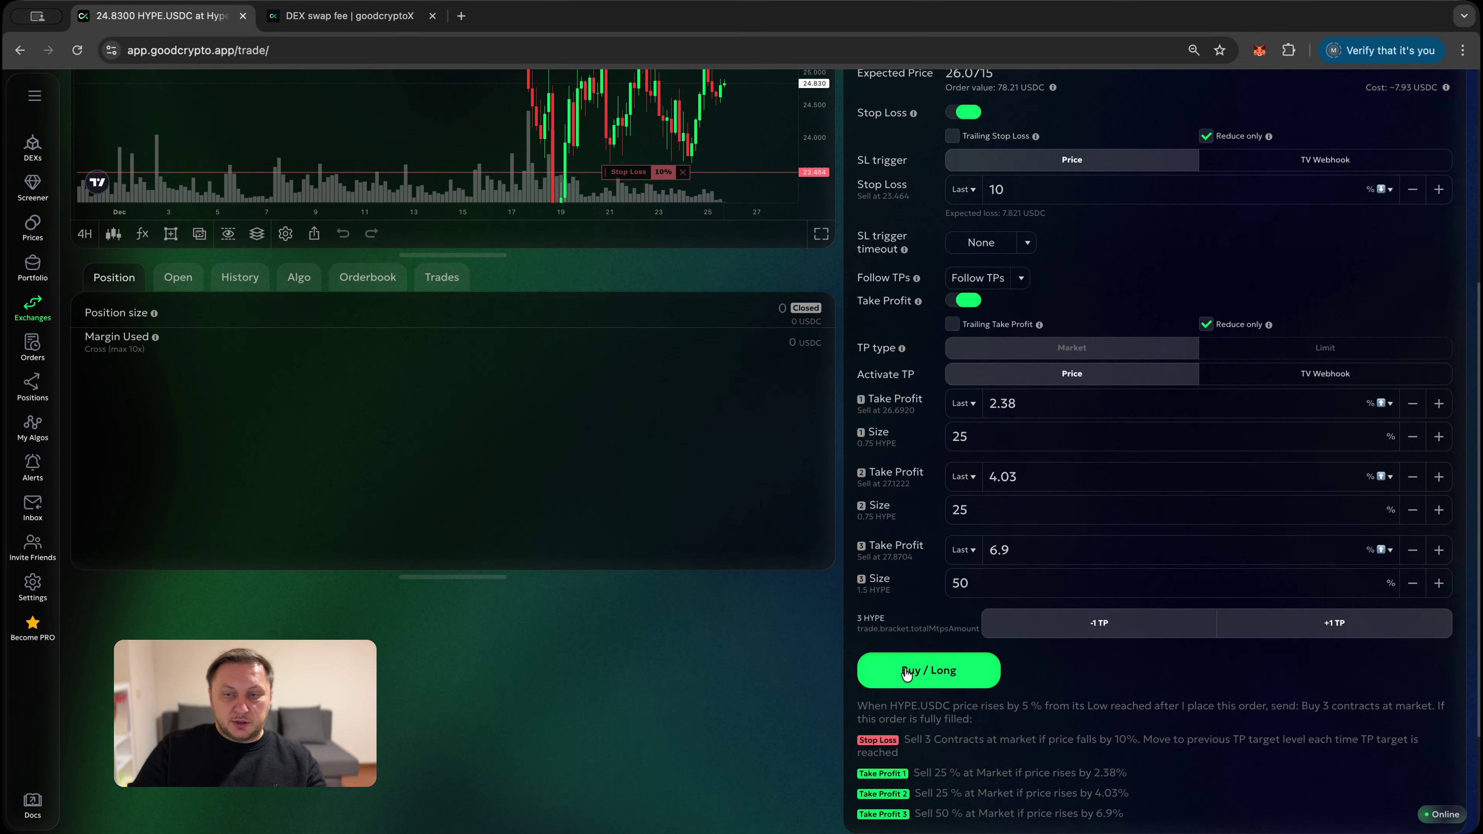
pyautogui.click(907, 673)
pyautogui.click(728, 503)
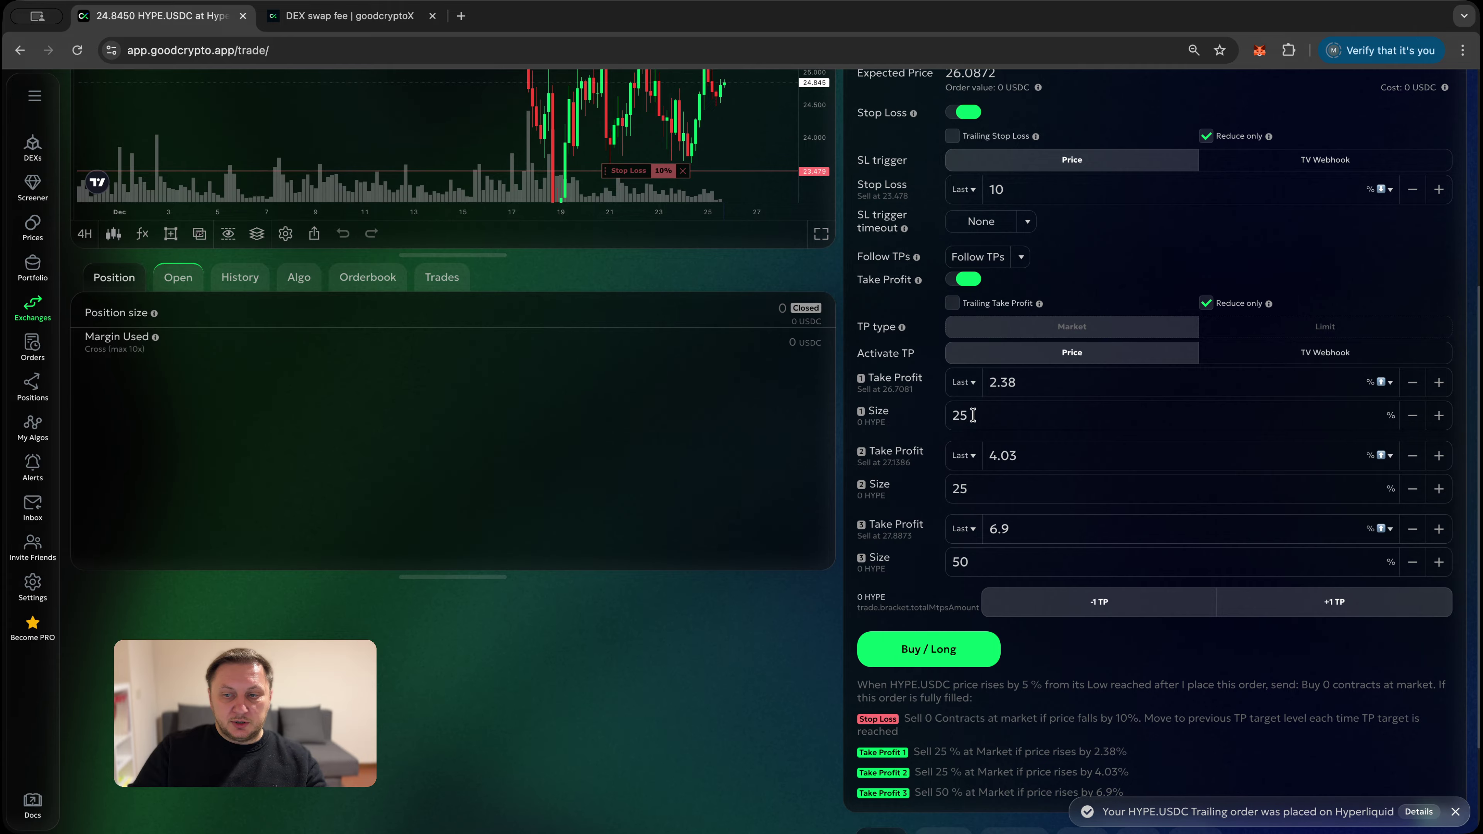
# Open the placed order's details and examine its trigger, take-profit and stop-loss levels on the chart.
pyautogui.scroll(6, 972, 415)
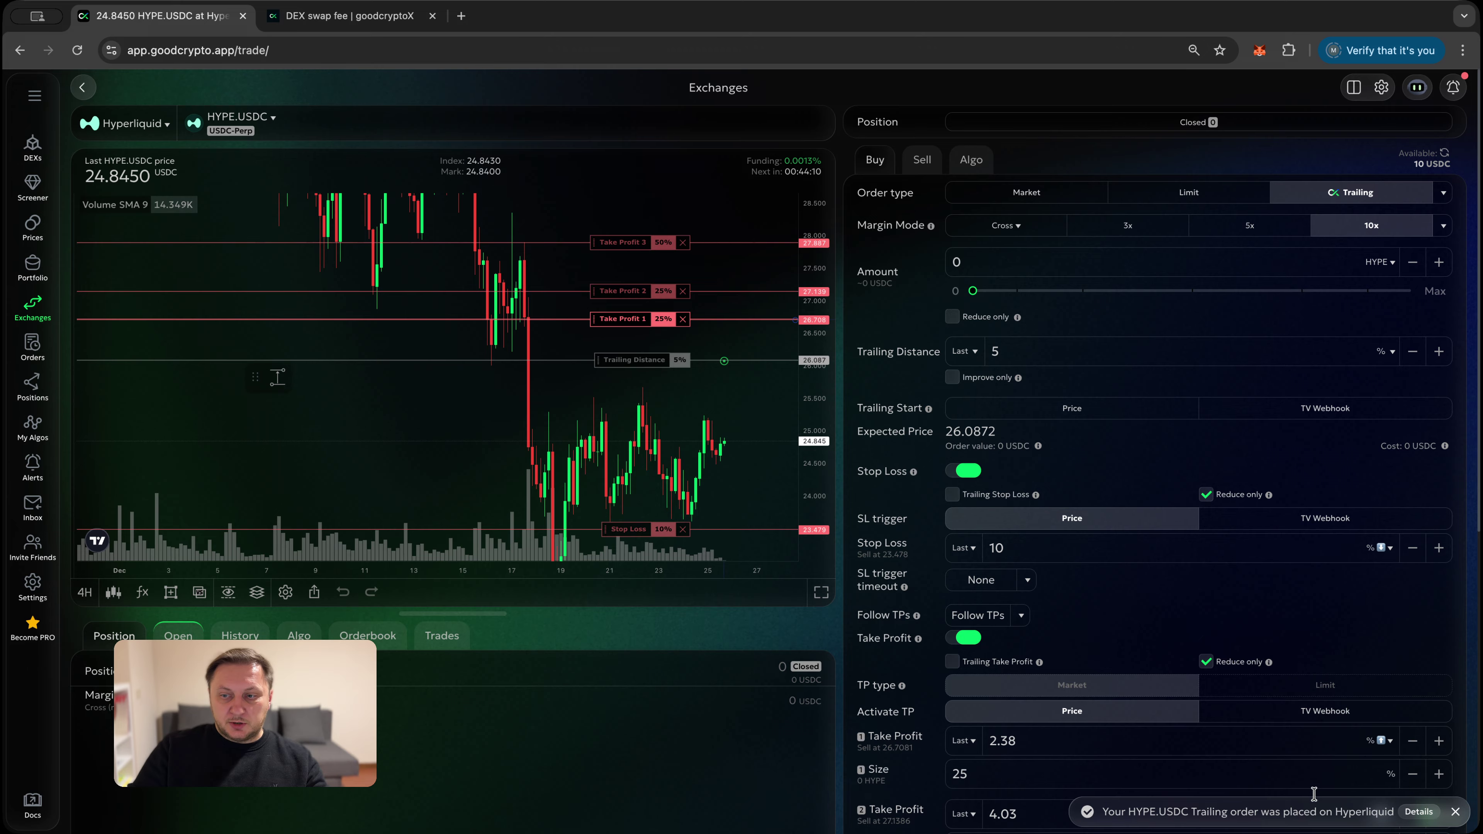
pyautogui.click(1418, 812)
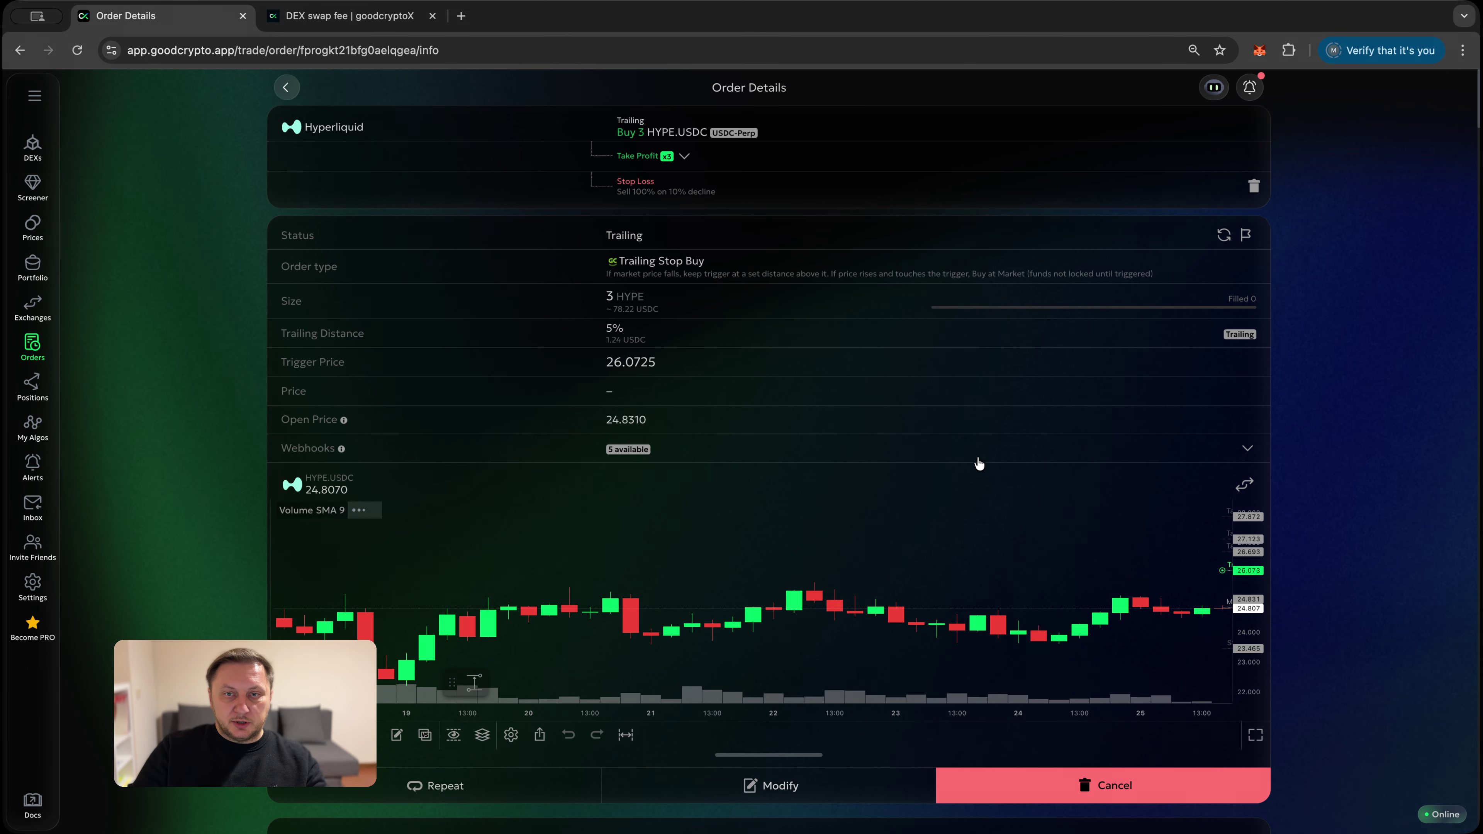
pyautogui.hscroll(10, 705, 583)
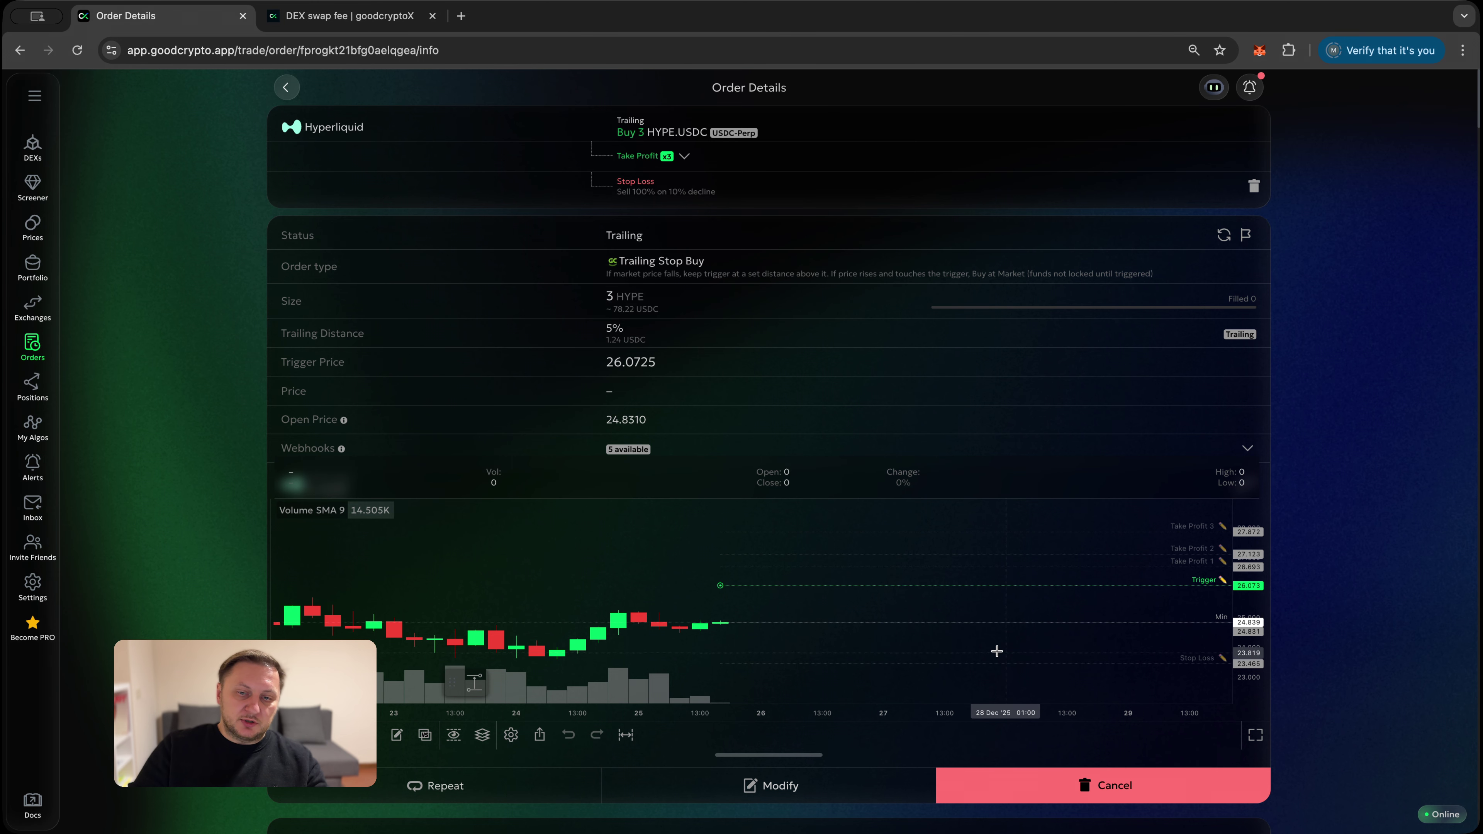
pyautogui.scroll(-10, 658, 690)
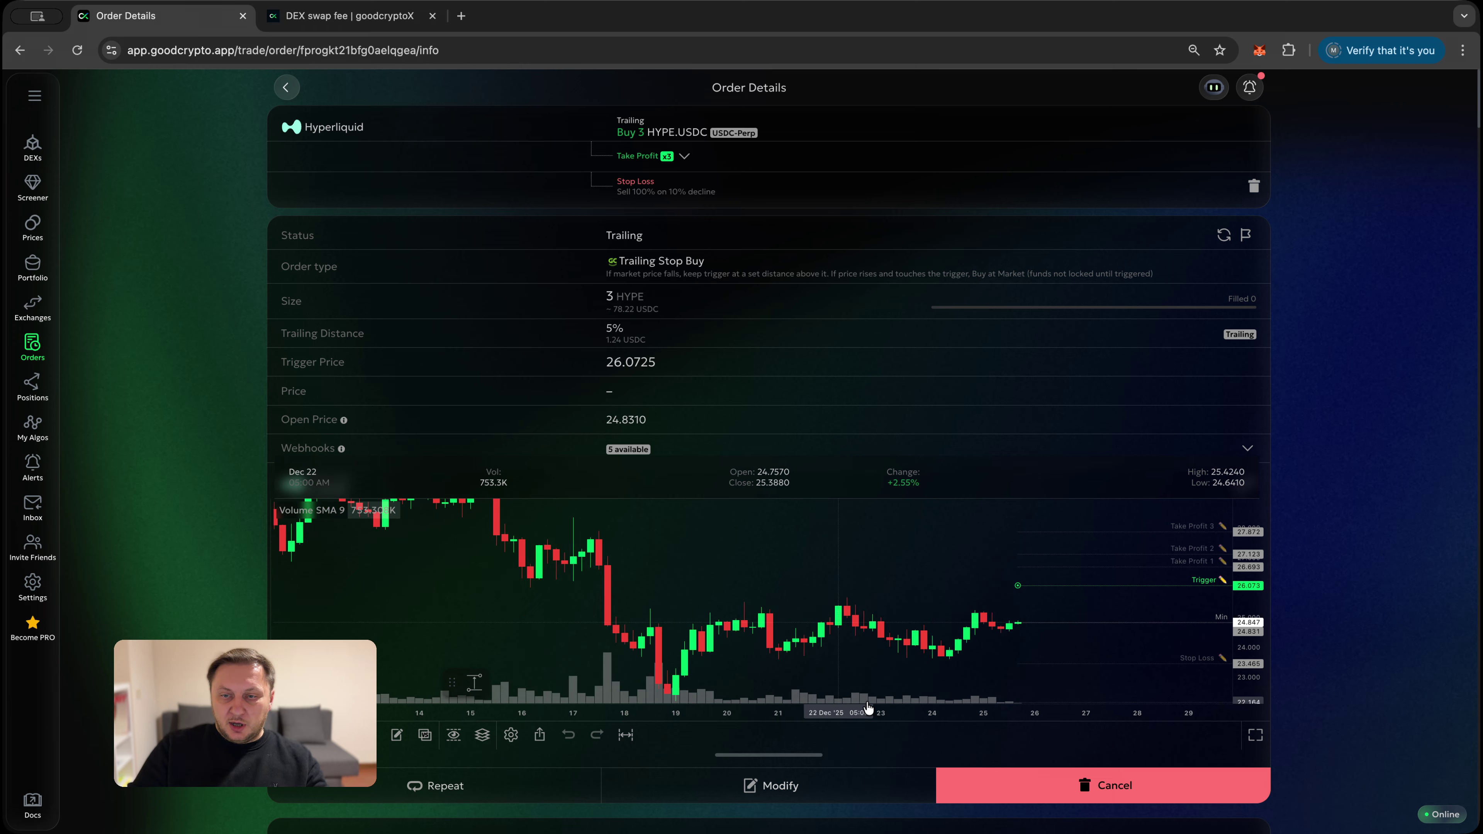
pyautogui.hscroll(5, 996, 666)
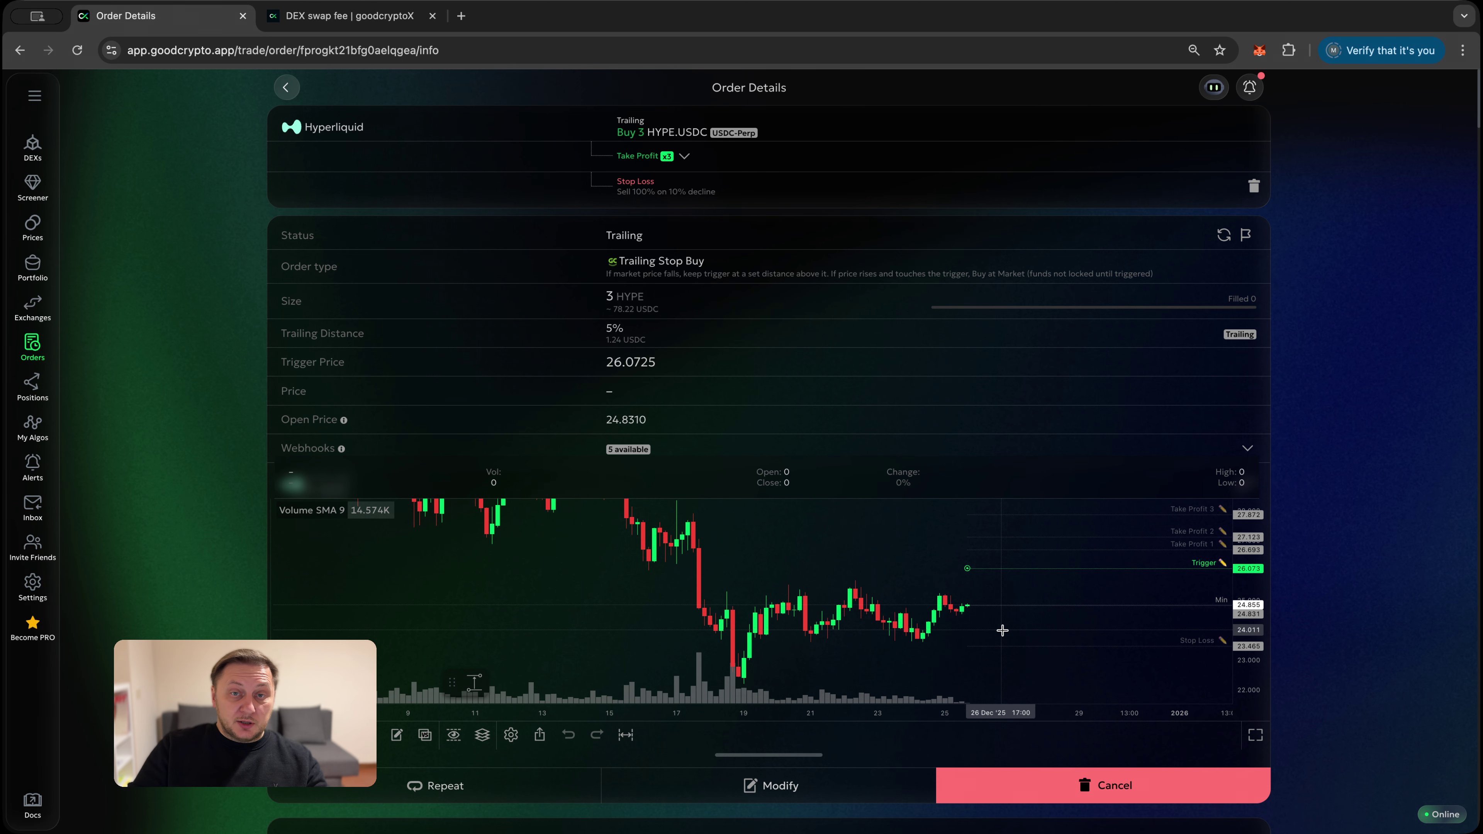
# Return to the HYPE.USDC trading page and look through the Grid, DCA and Infinity Trail algo forms.
pyautogui.click(41, 320)
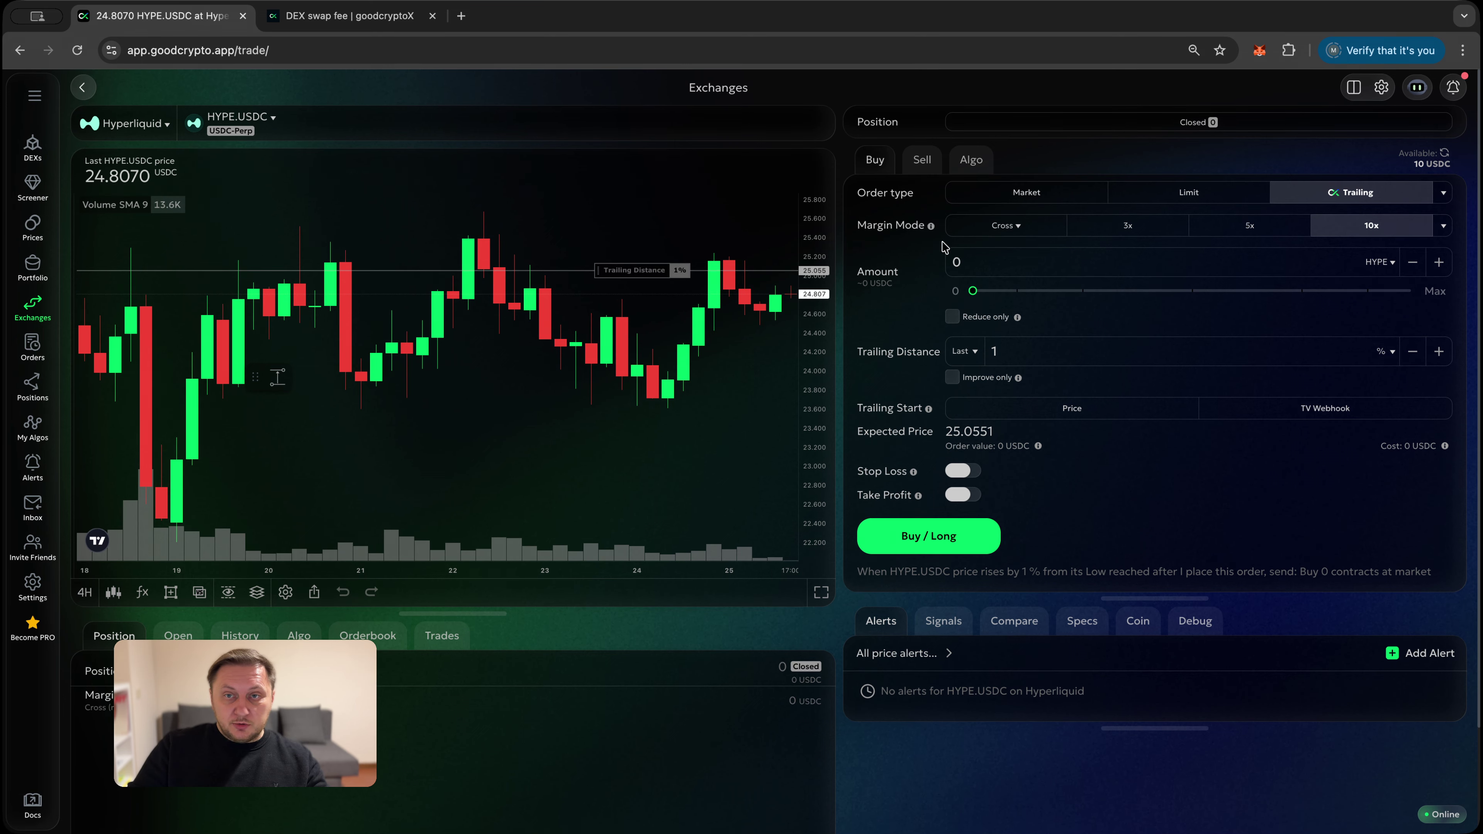
pyautogui.click(978, 166)
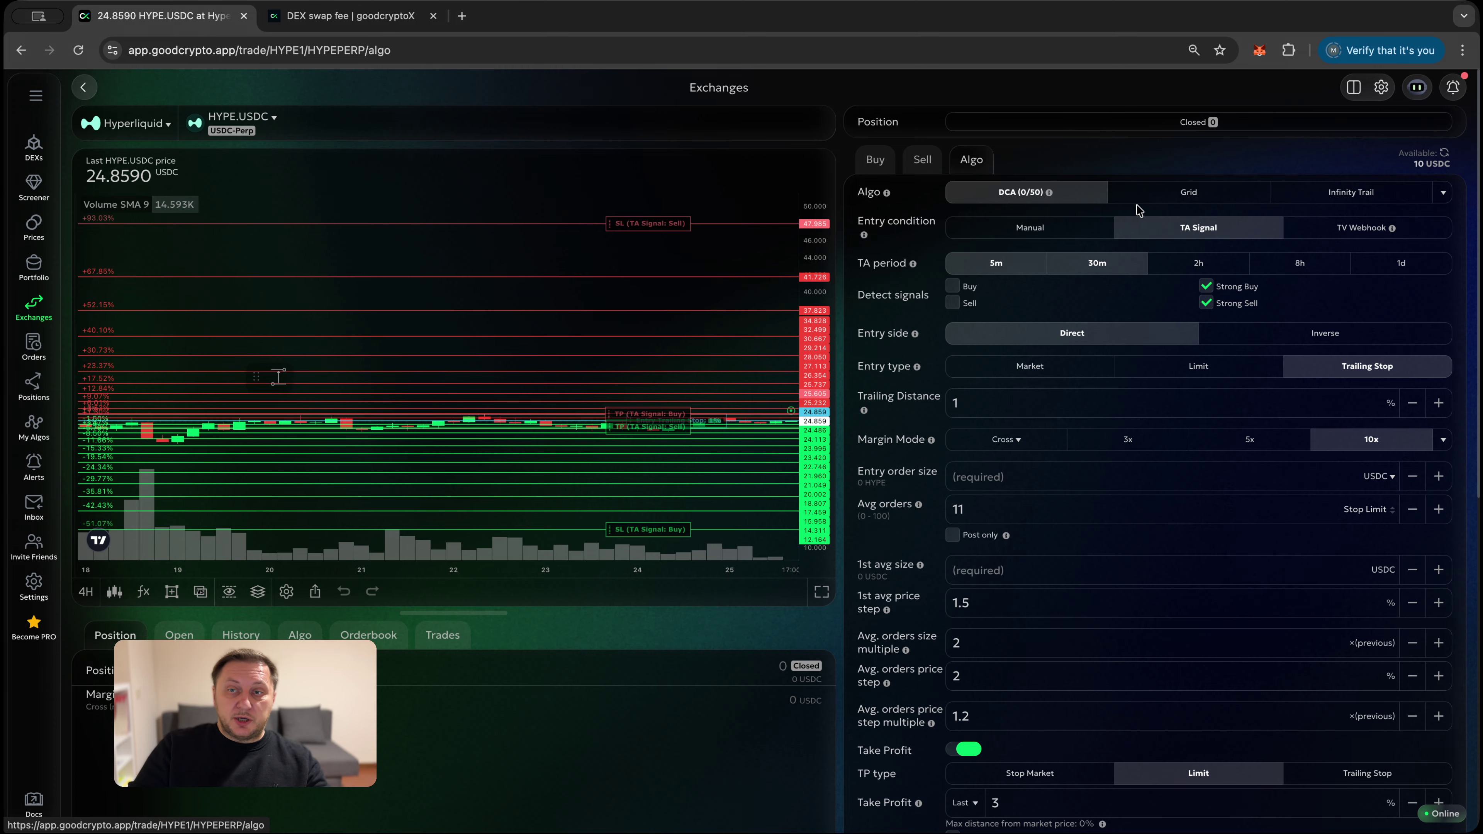
pyautogui.click(1179, 202)
pyautogui.click(1051, 195)
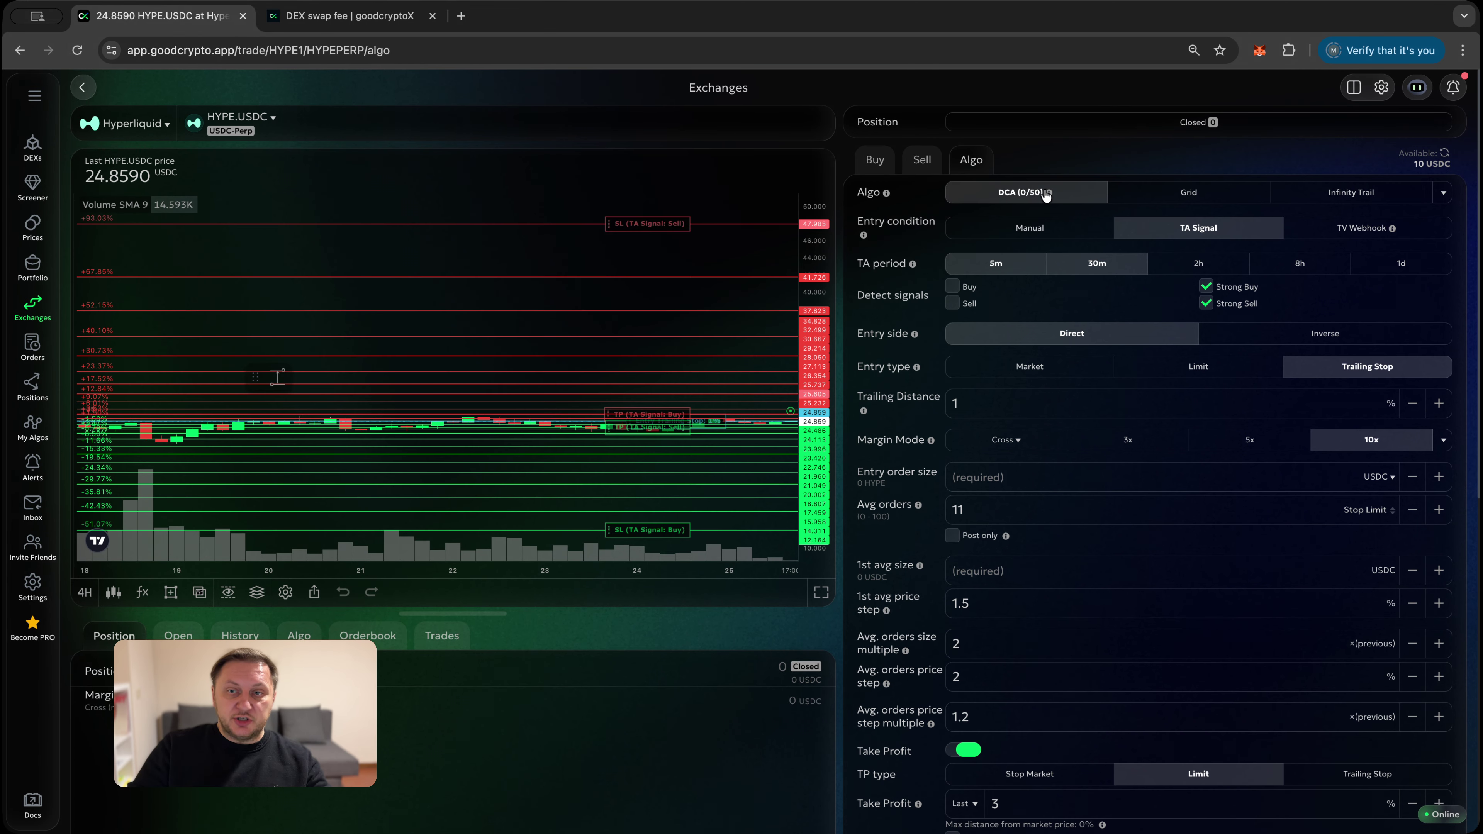
pyautogui.click(1324, 193)
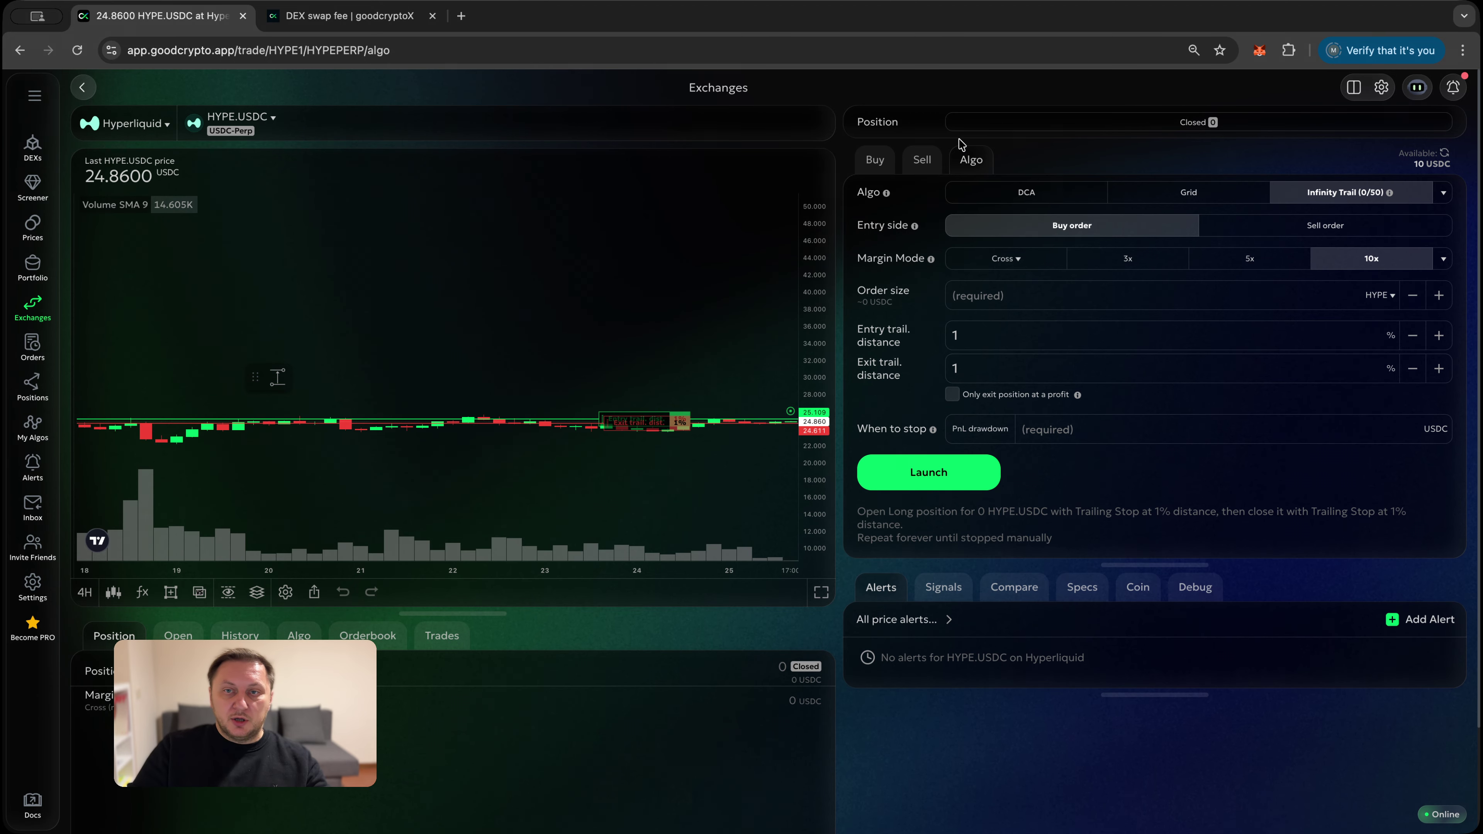
# Return to the Buy order form and review the available stop and trailing order types.
pyautogui.click(874, 159)
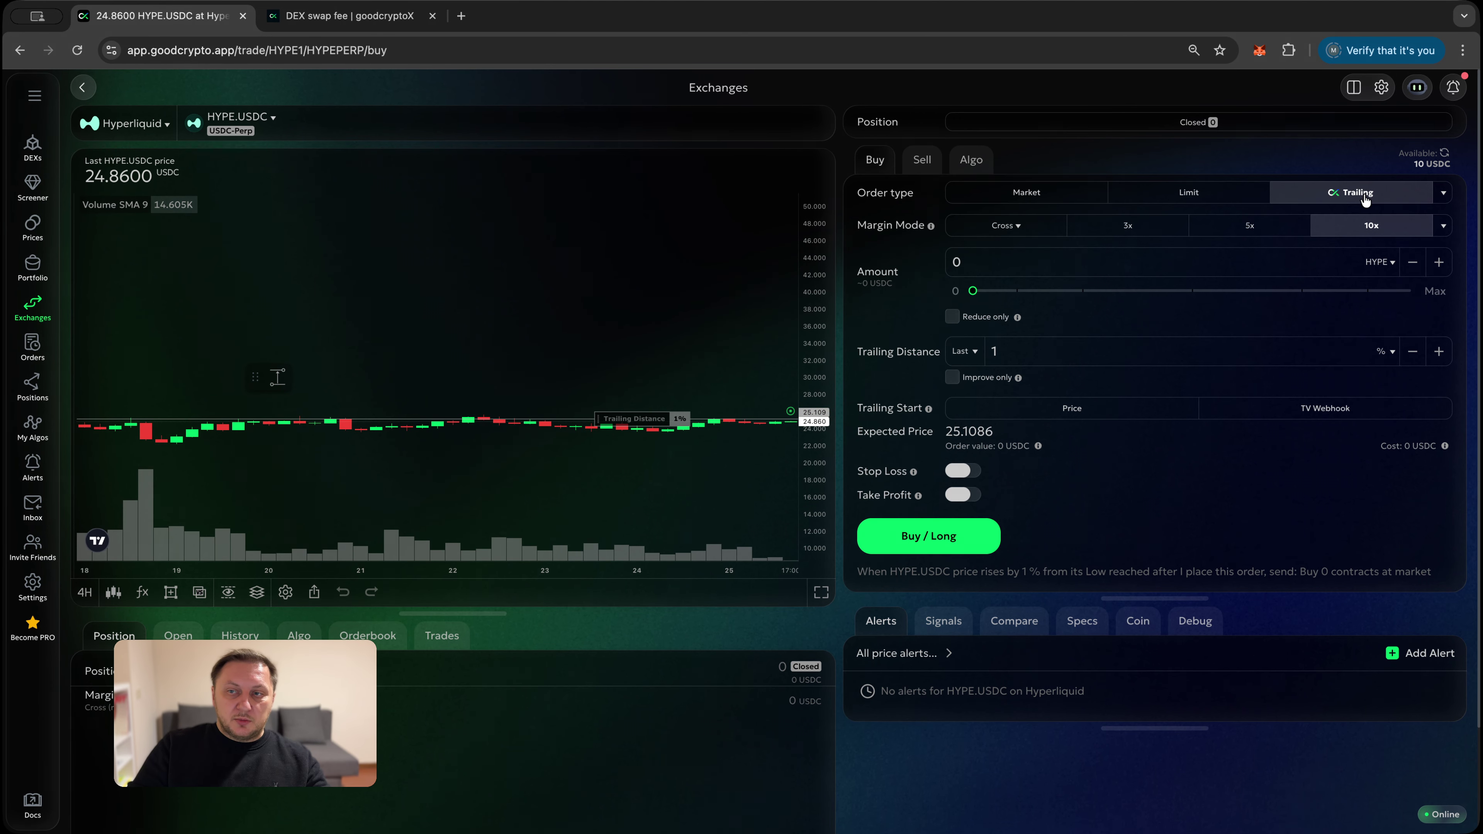
pyautogui.click(1437, 198)
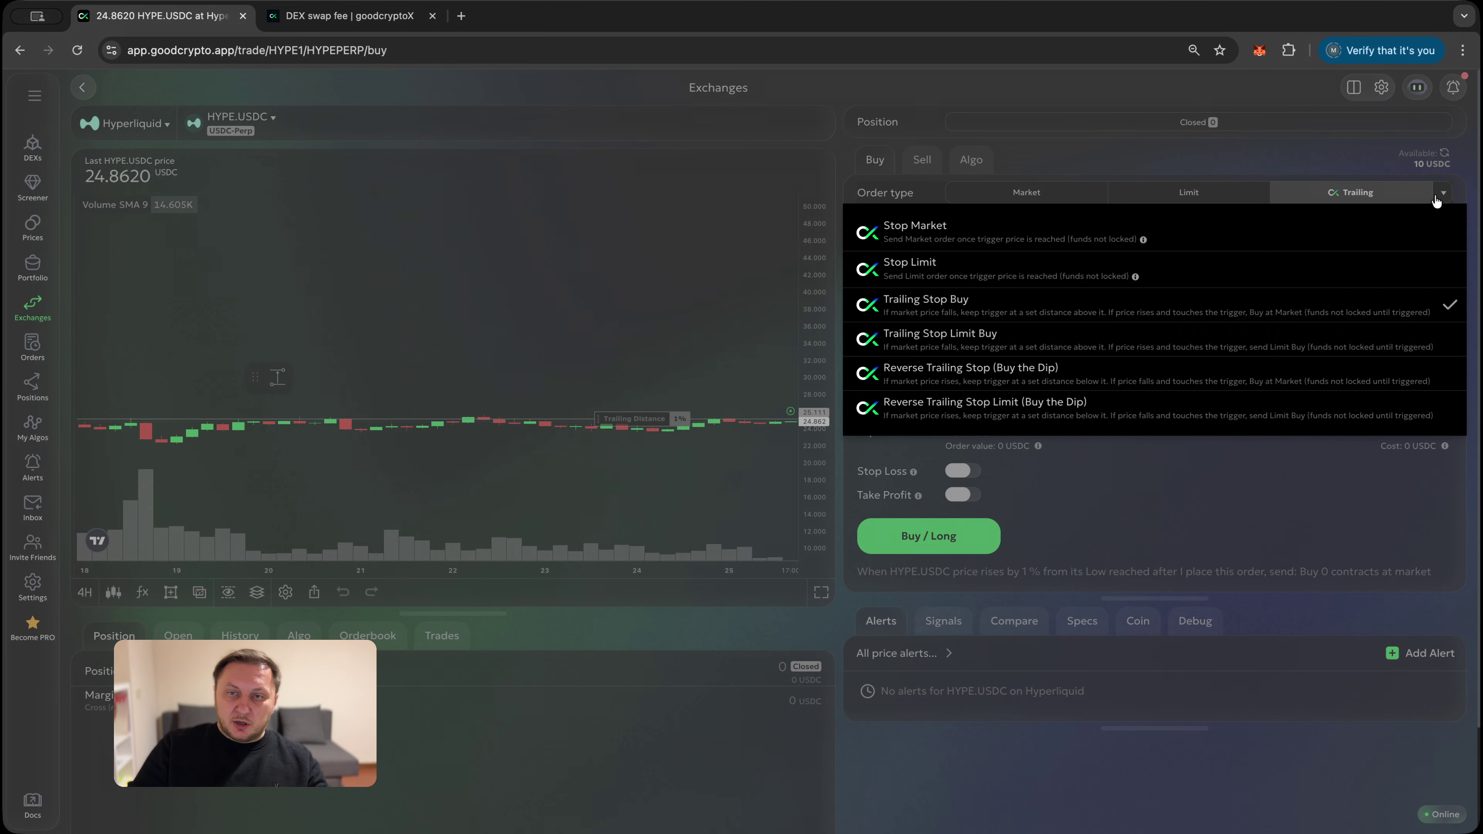
pyautogui.click(1435, 201)
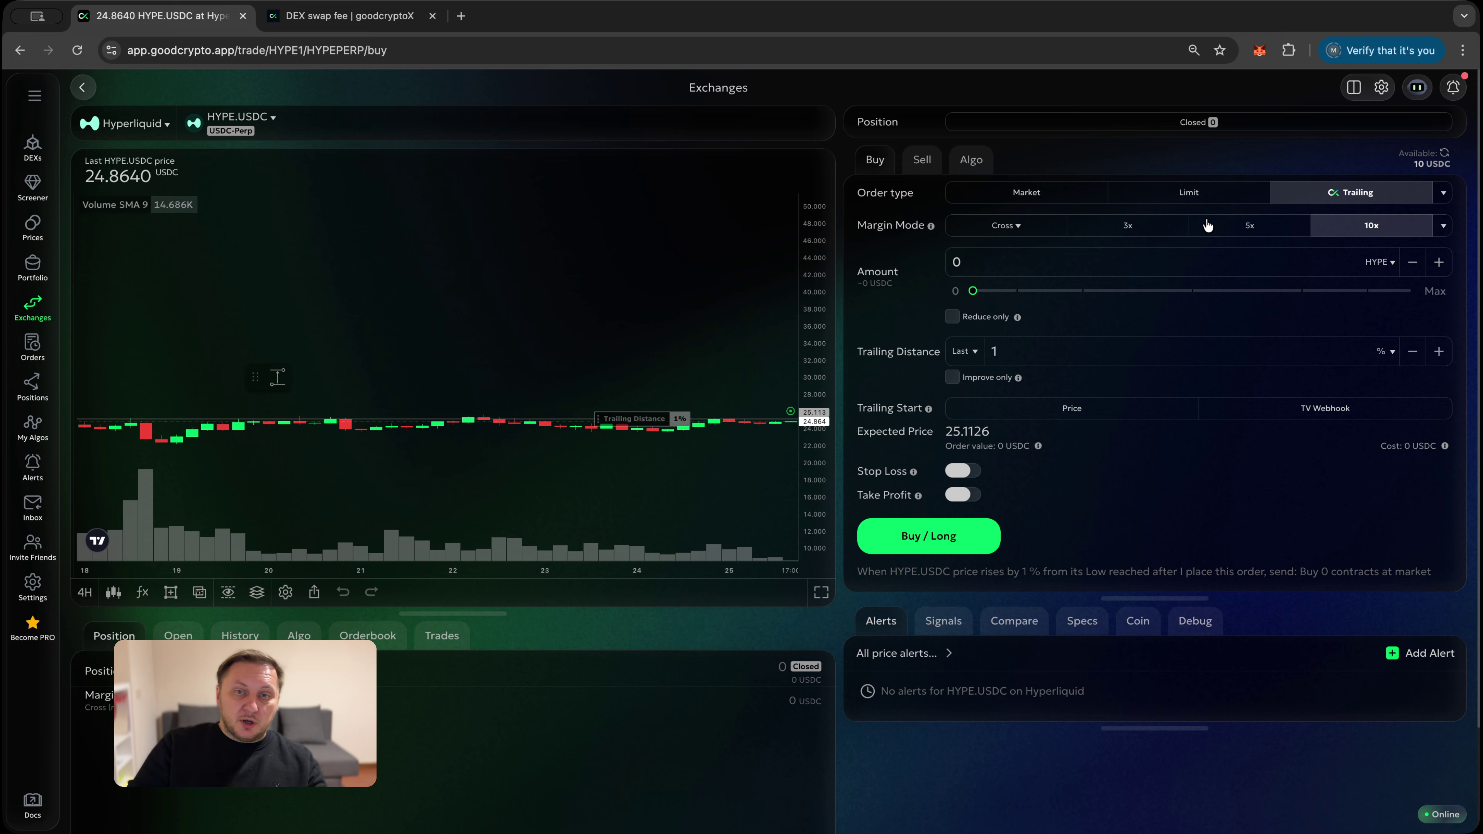
# Examine HYPE.USDC's price history over the past months against the trailing distance level on the chart.
pyautogui.scroll(-5, 698, 563)
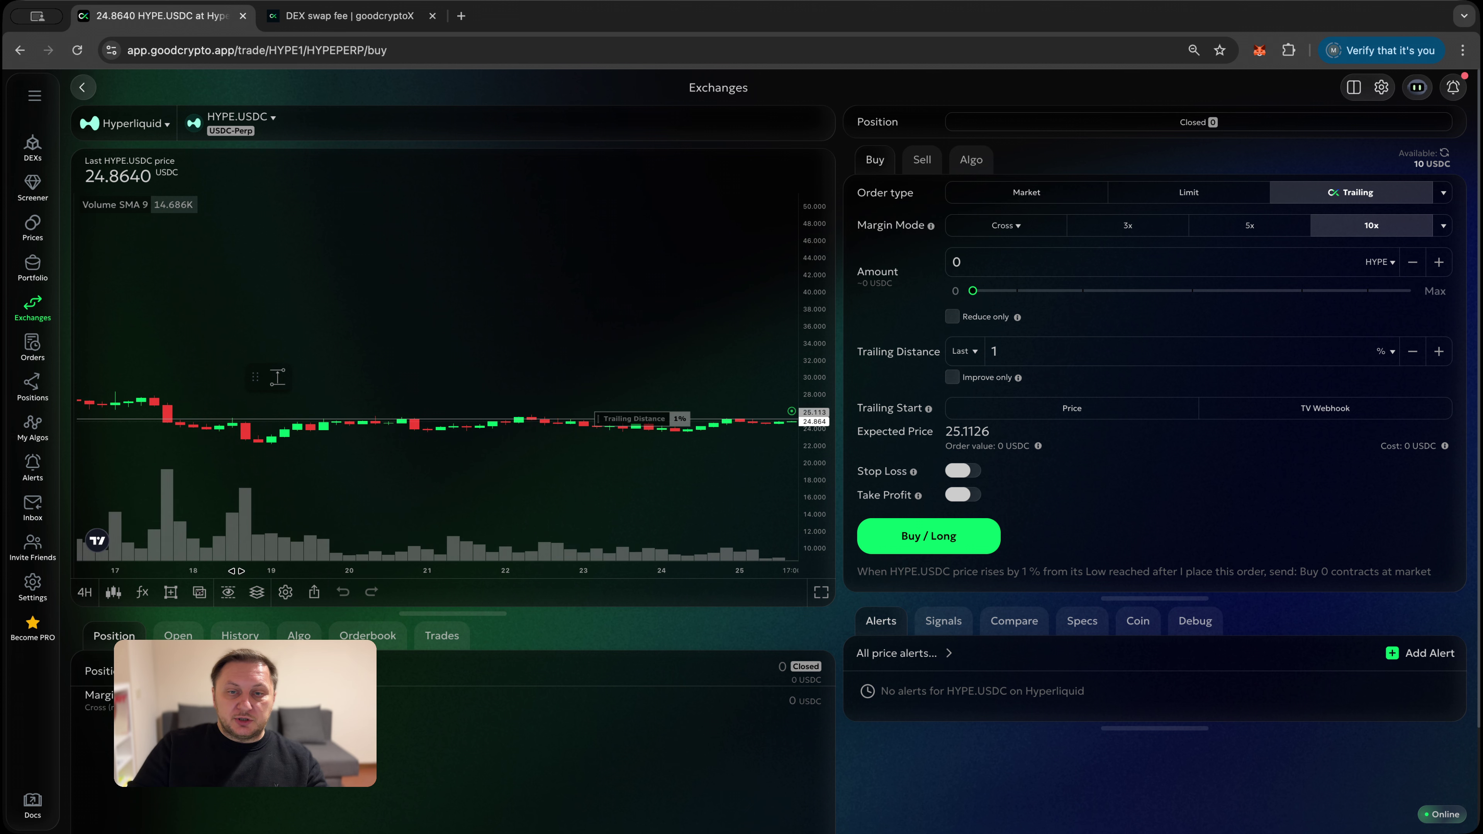
pyautogui.scroll(-5, 698, 564)
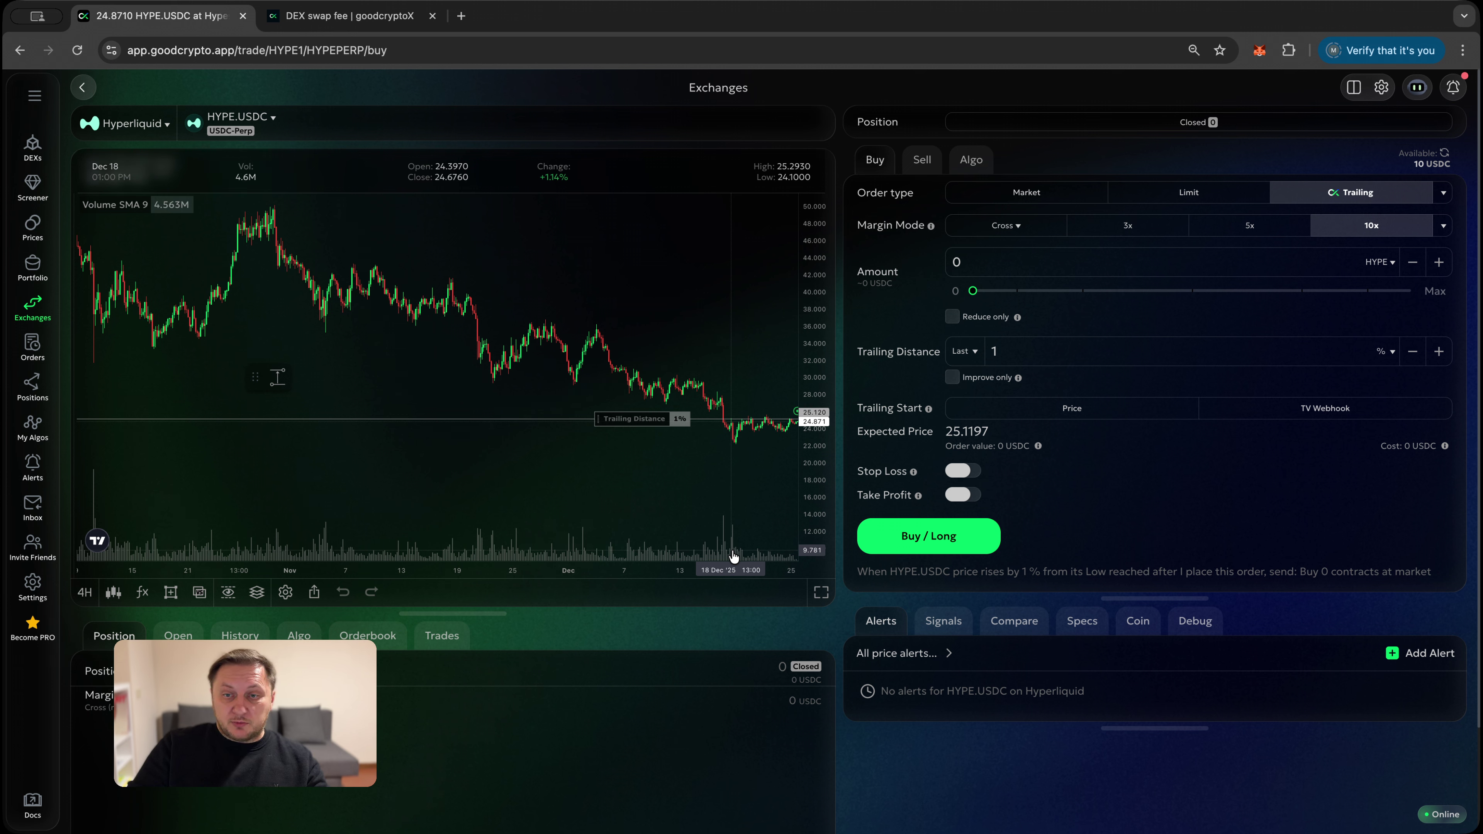
pyautogui.moveTo(734, 554); pyautogui.dragTo(659, 506)
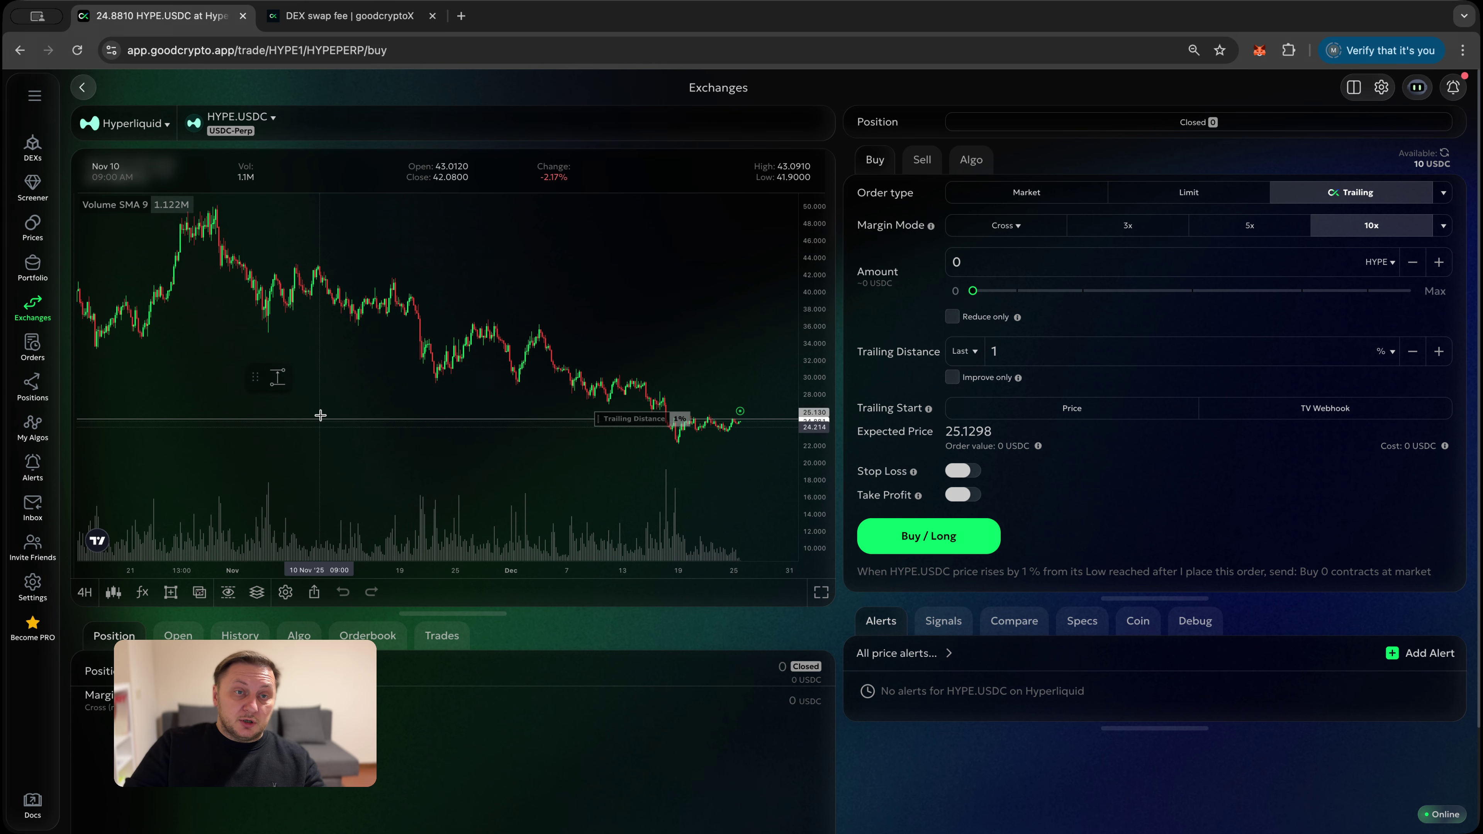
pyautogui.moveTo(321, 415); pyautogui.dragTo(347, 345)
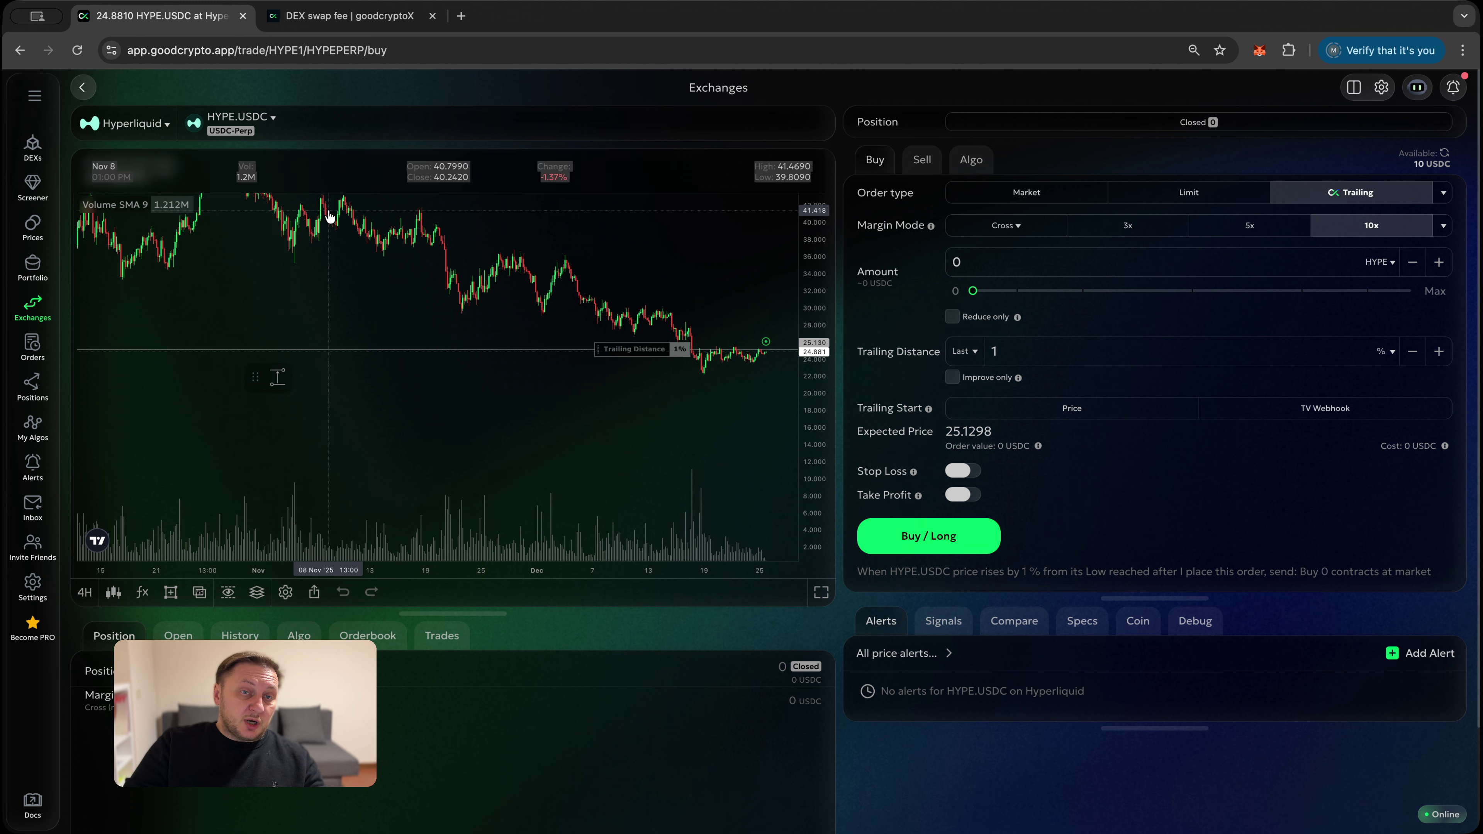
# Look through the goodcryptoX documentation's contents from the spot DEX and Perp DEX sections to Ecosystem, and return to the HYPE.USDC trading page.
pyautogui.click(320, 18)
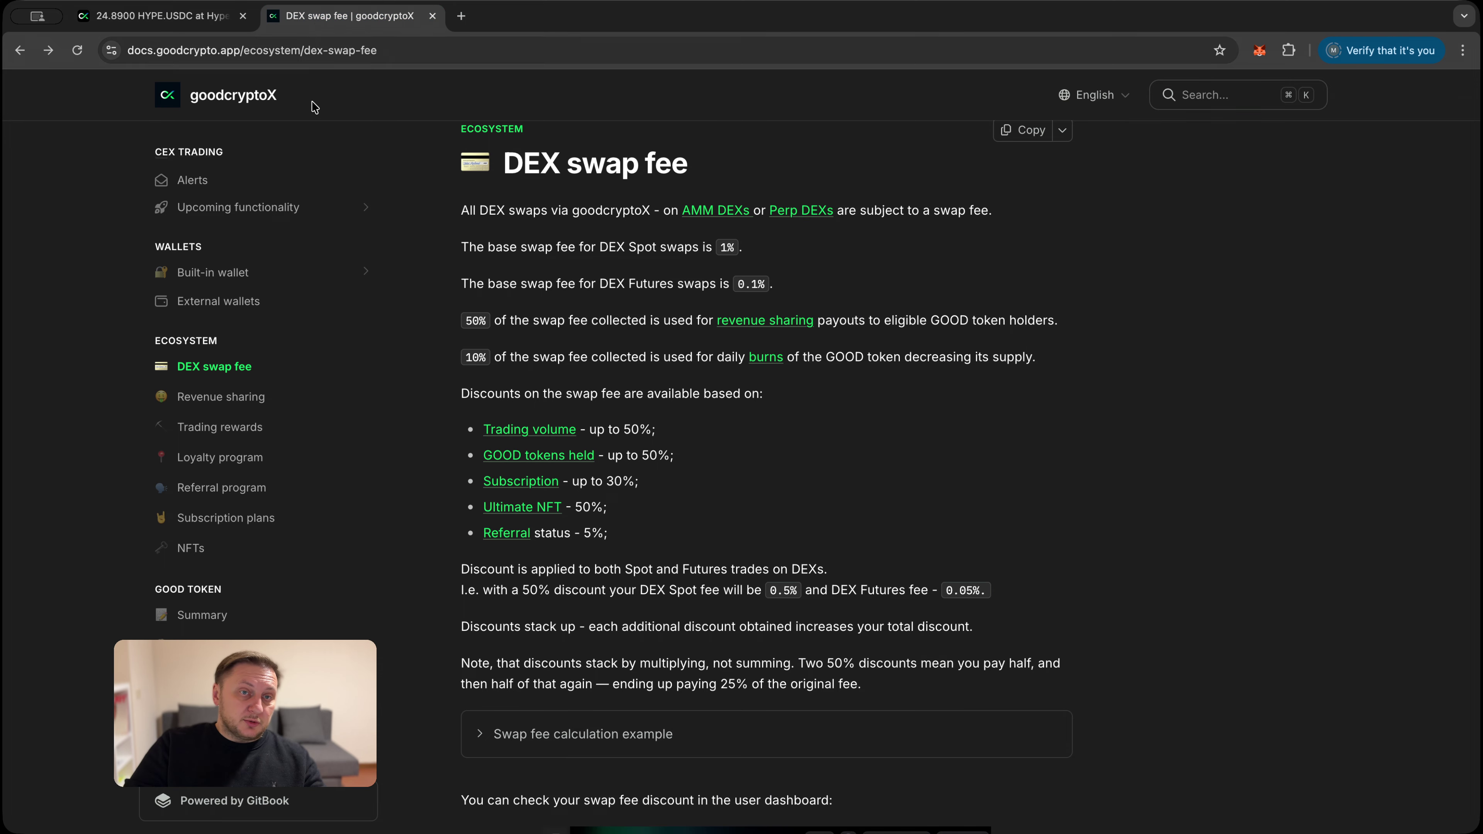
pyautogui.scroll(10, 299, 186)
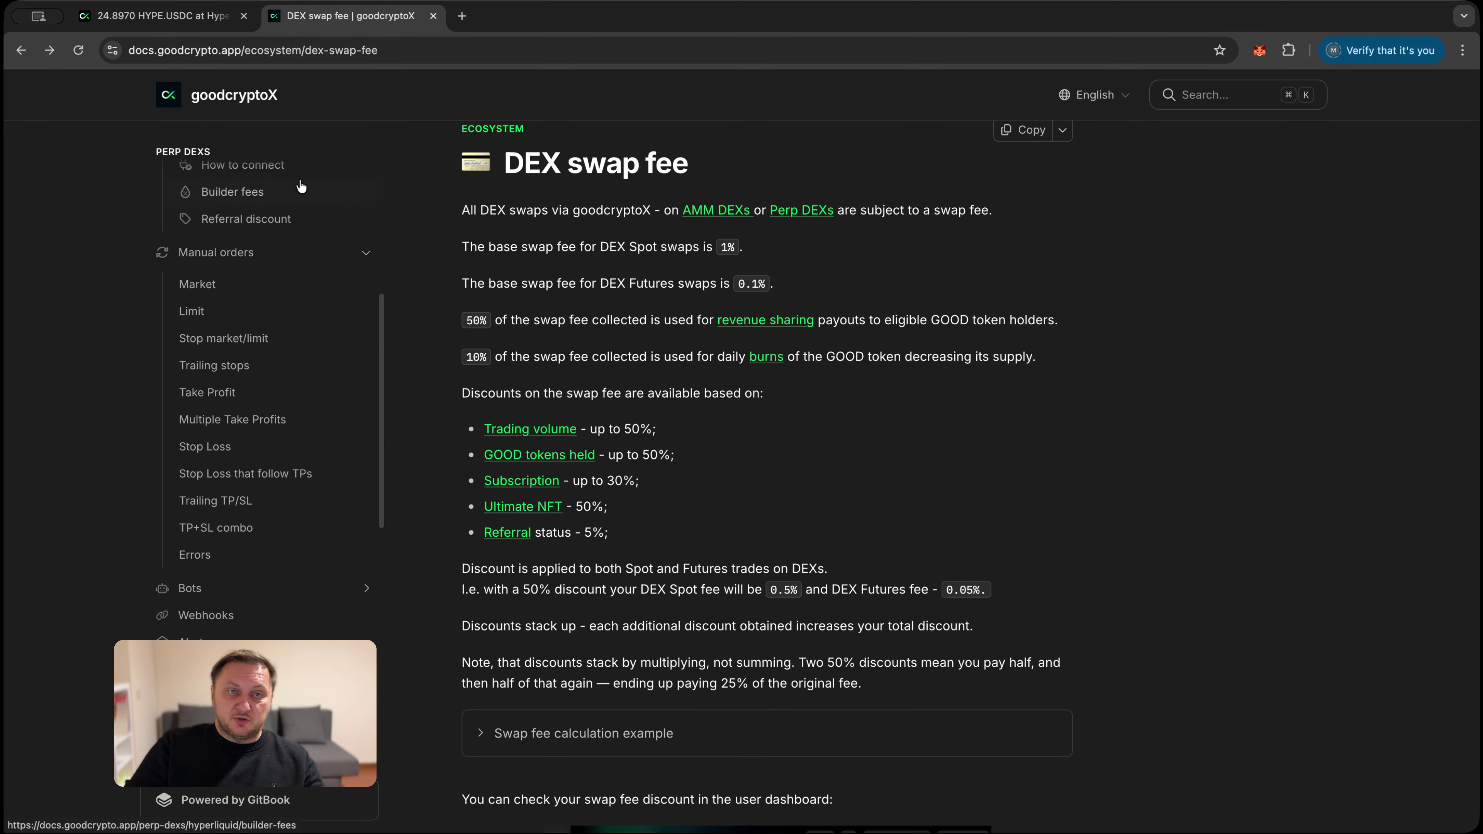
pyautogui.scroll(4, 301, 187)
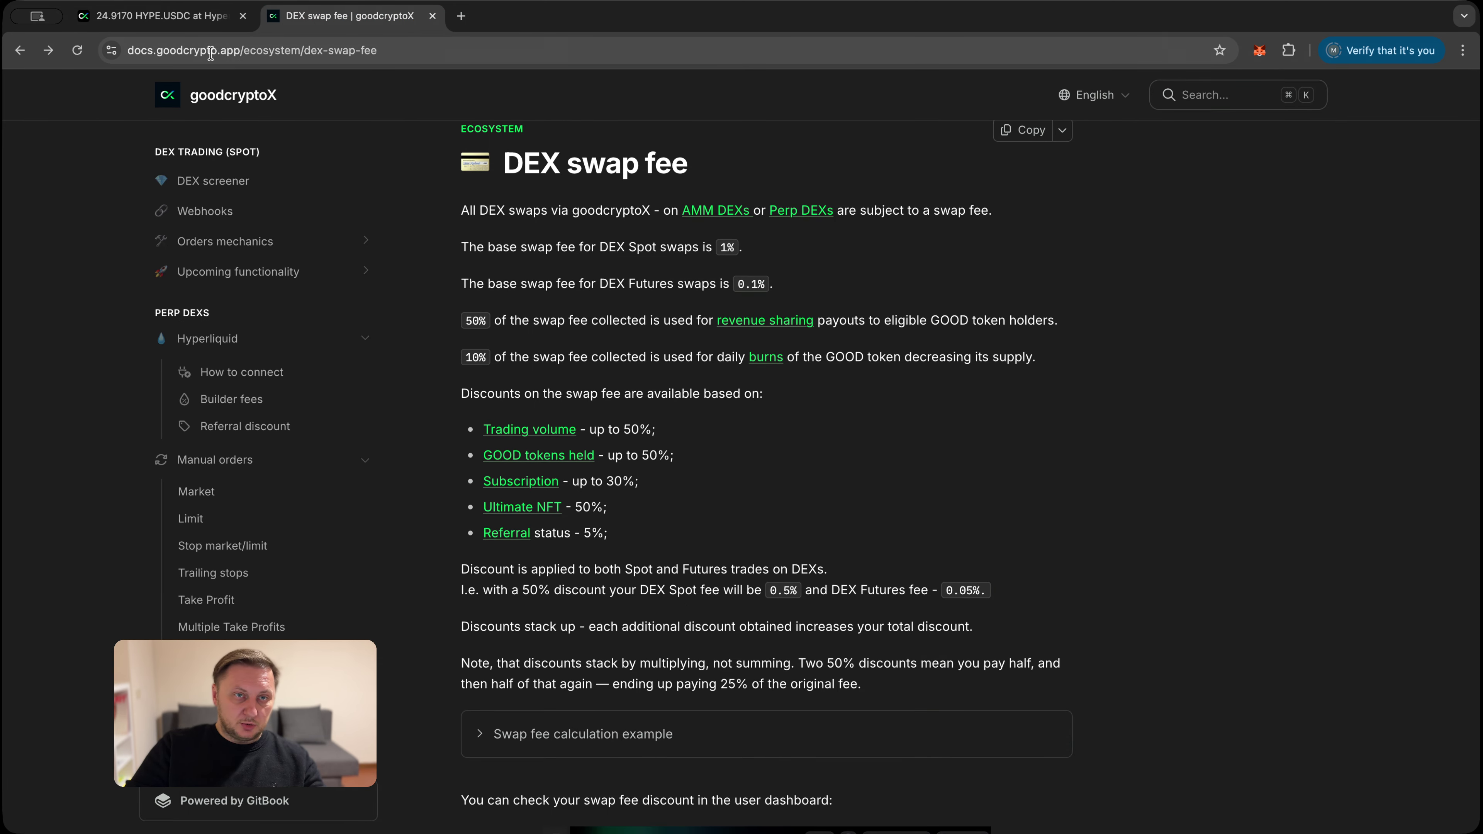
pyautogui.scroll(5, 251, 292)
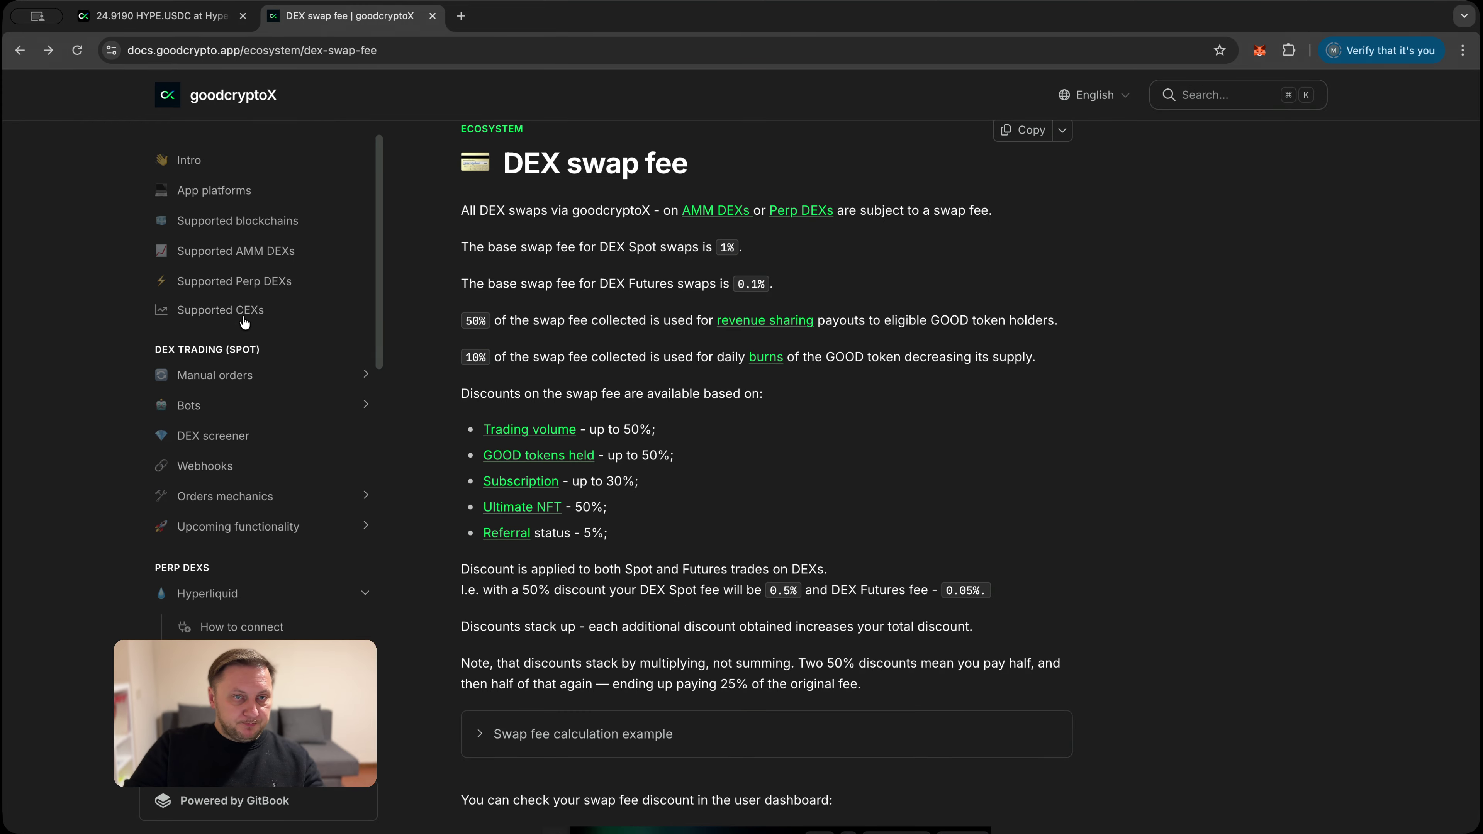
pyautogui.scroll(1, 245, 322)
pyautogui.scroll(-6, 245, 323)
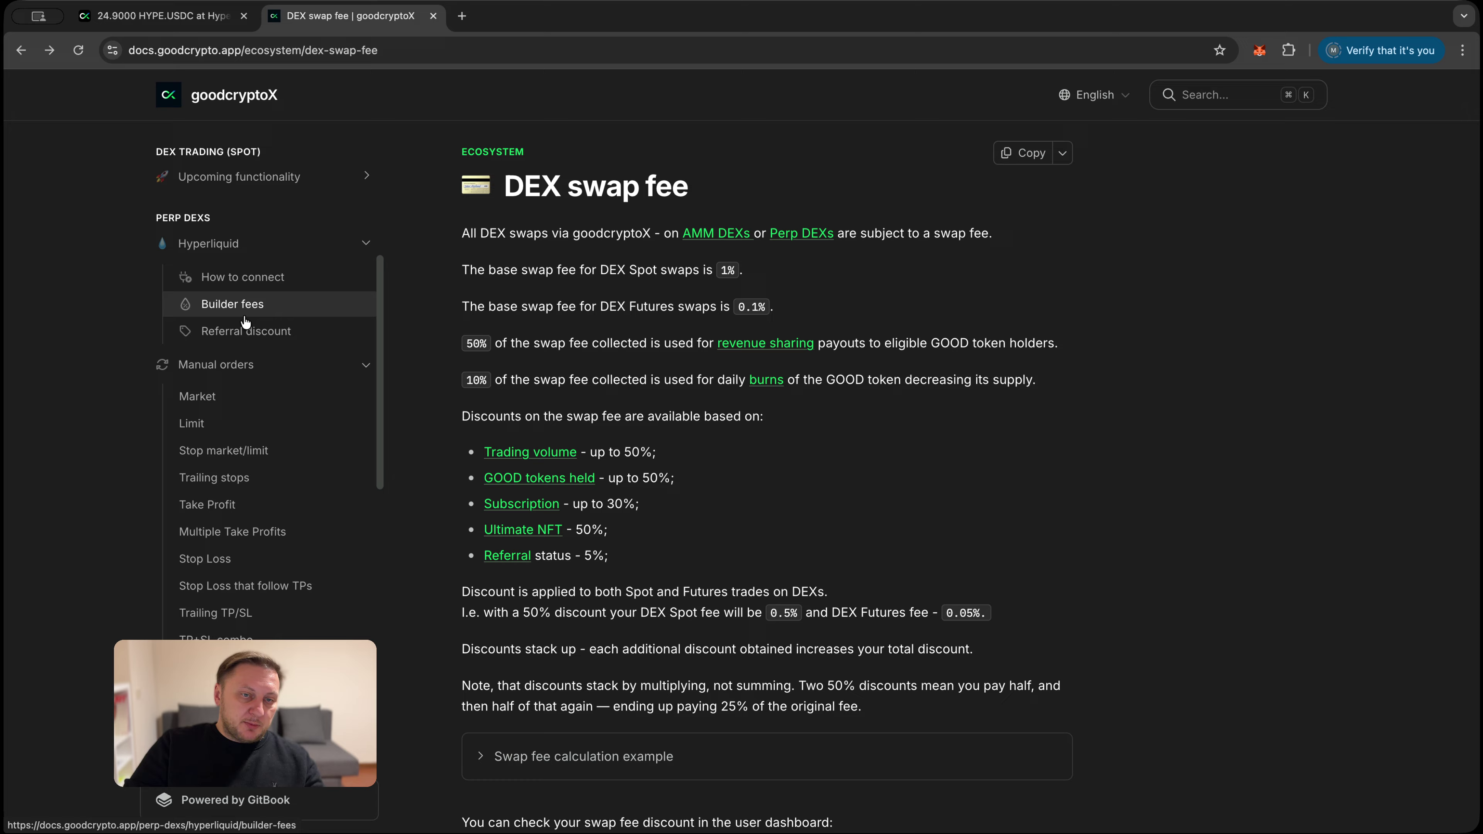
pyautogui.scroll(-6, 248, 321)
pyautogui.scroll(-5, 193, 489)
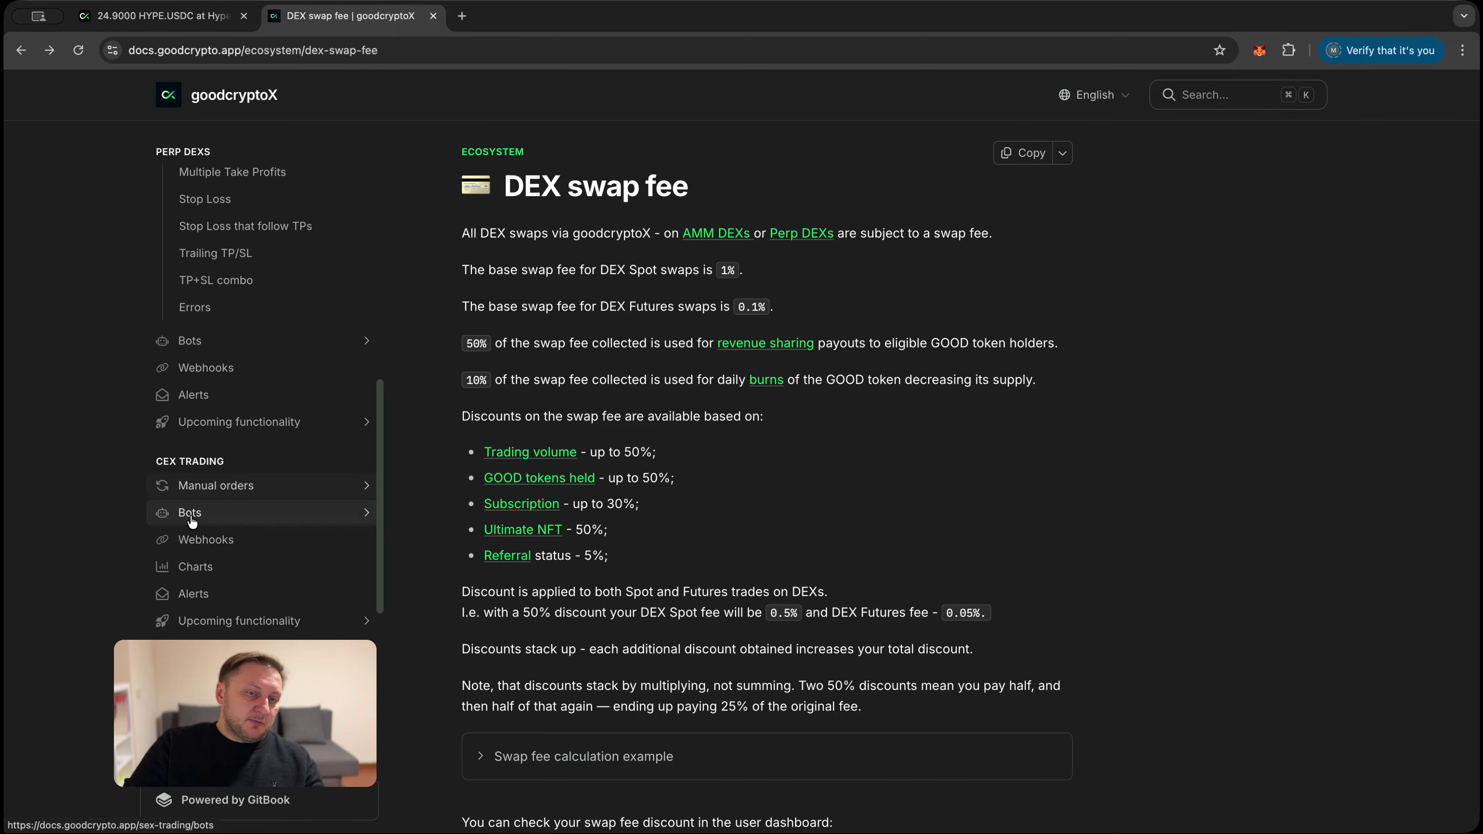
pyautogui.scroll(-4, 192, 521)
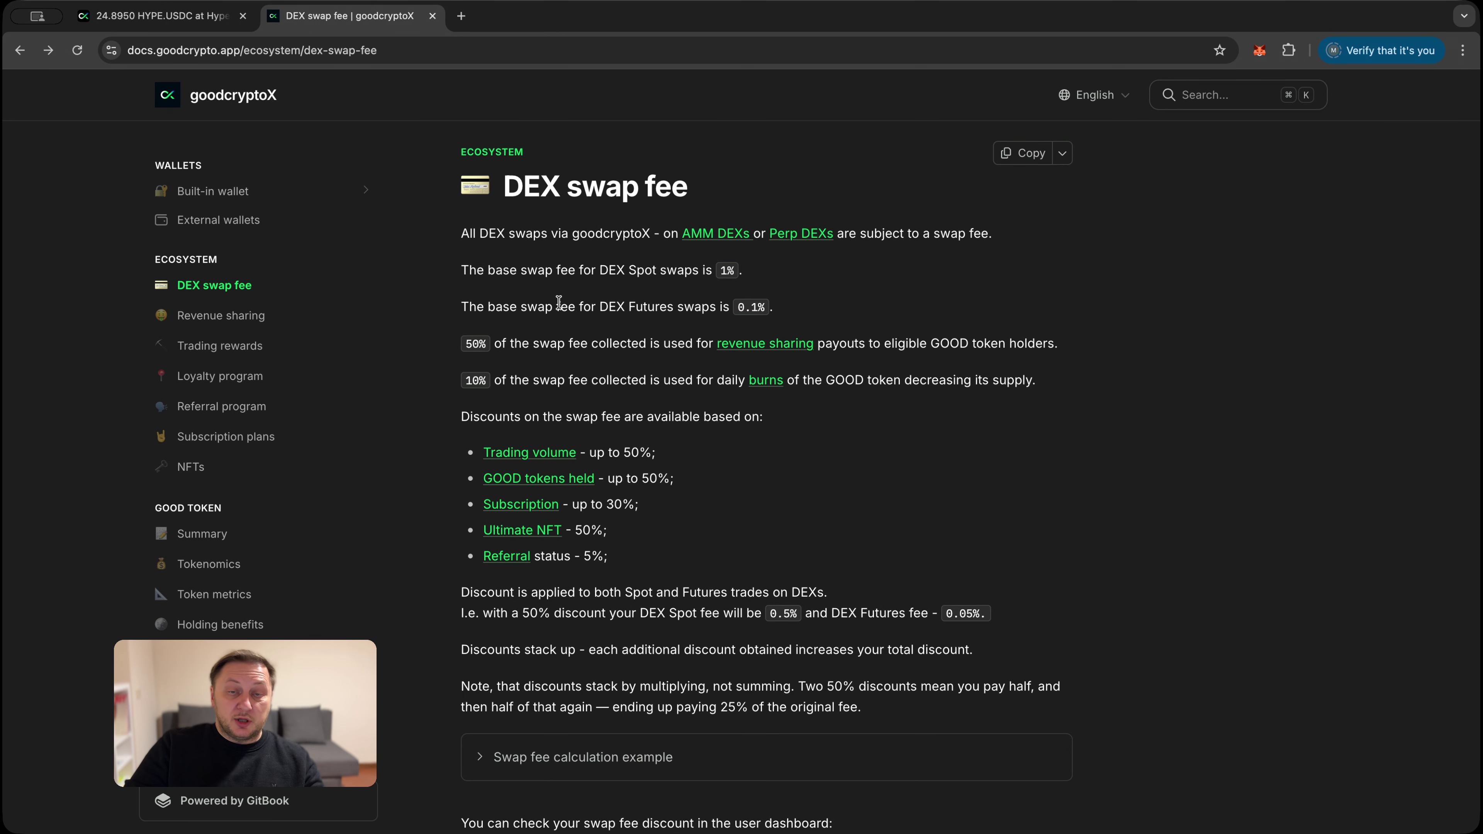
pyautogui.click(196, 25)
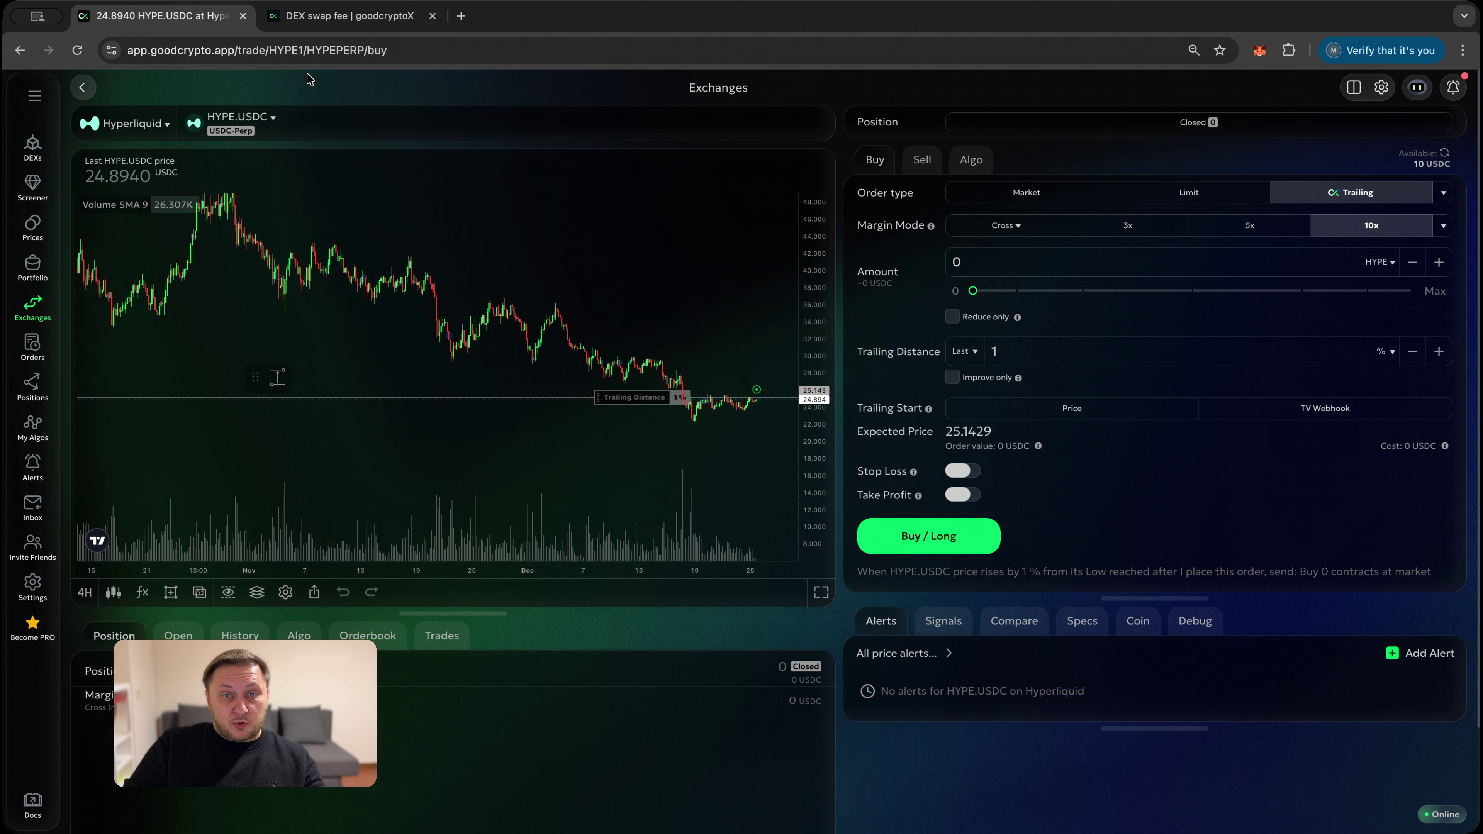